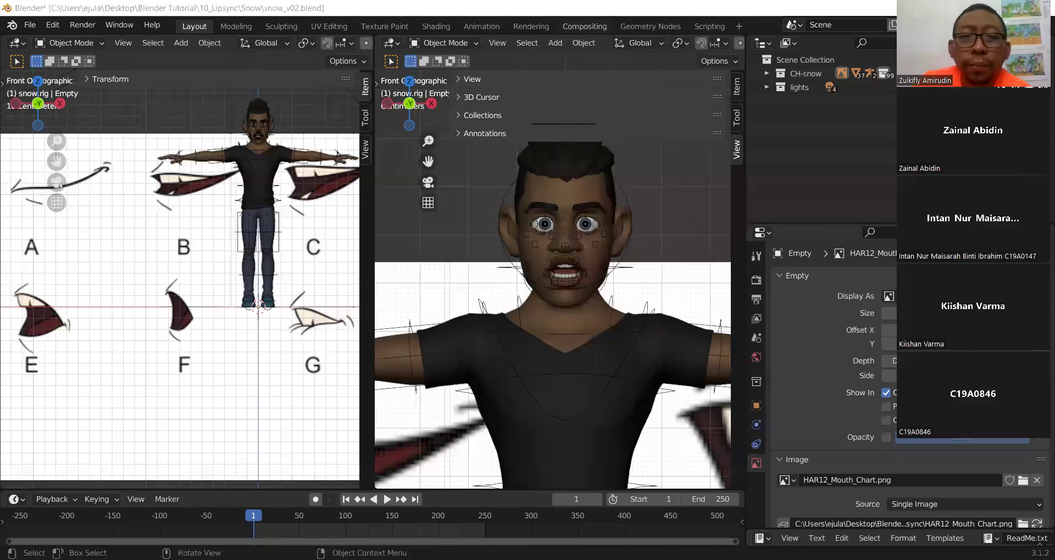
# Zoom and pan the left viewport across the A–G mouth chart to review the mouth shapes
pyautogui.scroll(-2, 244, 276)
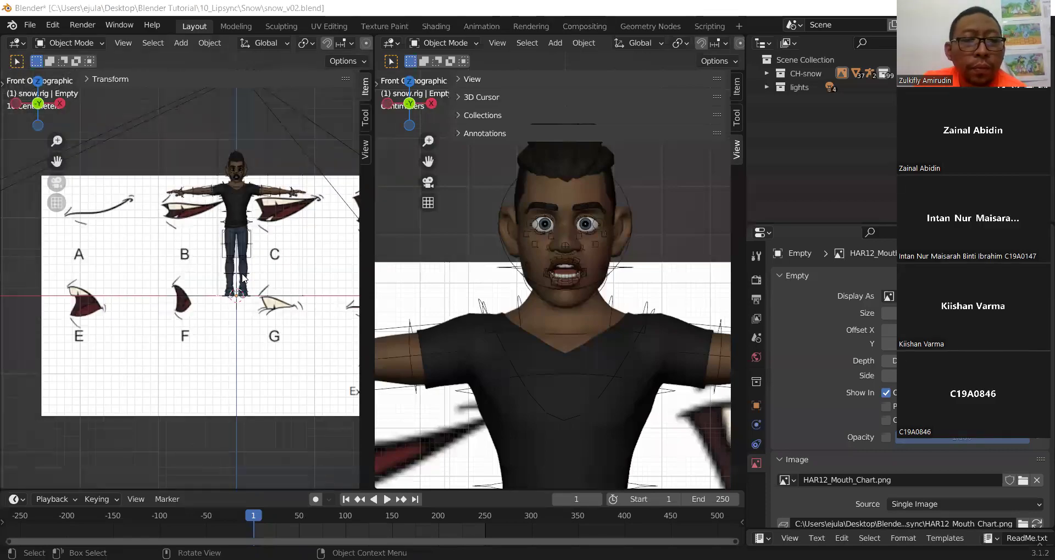
pyautogui.scroll(2, 243, 276)
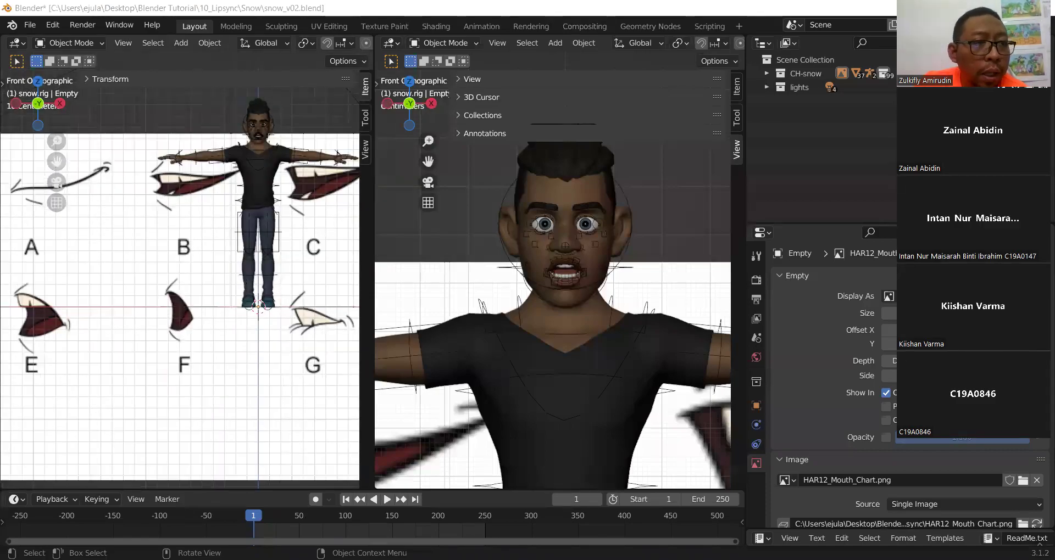
pyautogui.moveTo(56, 162); pyautogui.dragTo(79, 163)
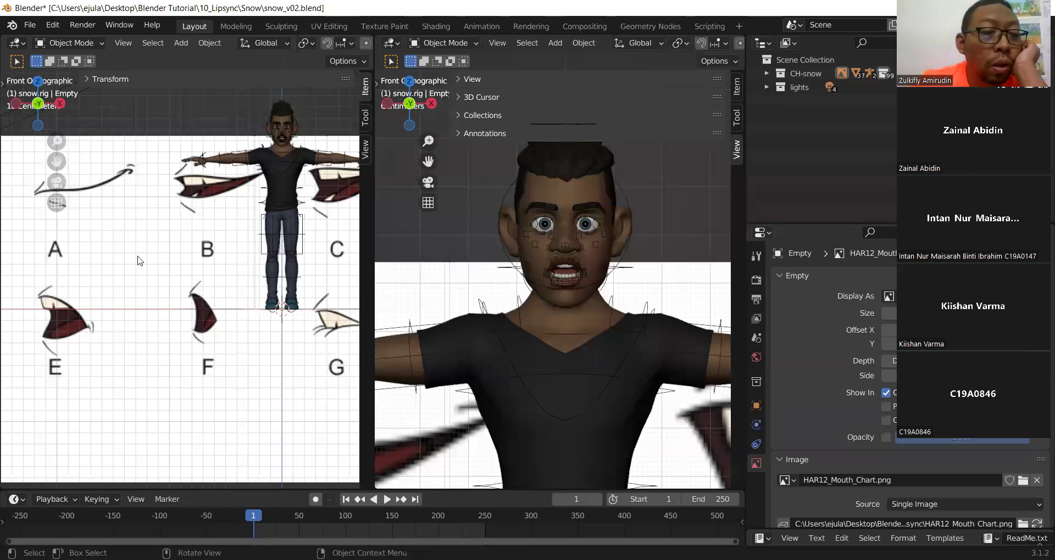
pyautogui.scroll(-1, 137, 261)
pyautogui.moveTo(57, 161); pyautogui.dragTo(22, 161)
pyautogui.scroll(-1, 250, 320)
pyautogui.scroll(-1, 250, 320)
pyautogui.scroll(1, 250, 320)
pyautogui.scroll(1, 108, 297)
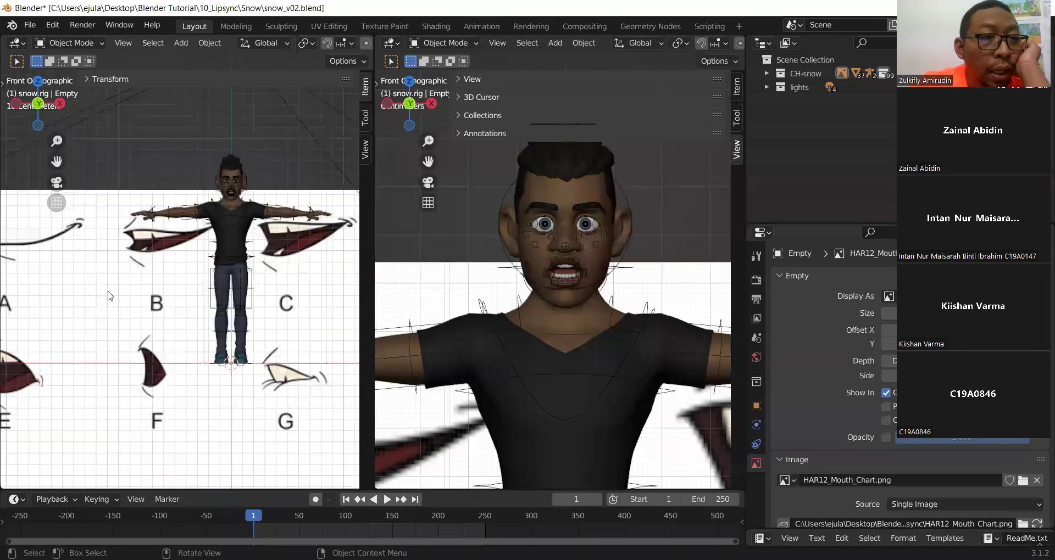
pyautogui.scroll(-2, 117, 295)
pyautogui.scroll(1, 38, 275)
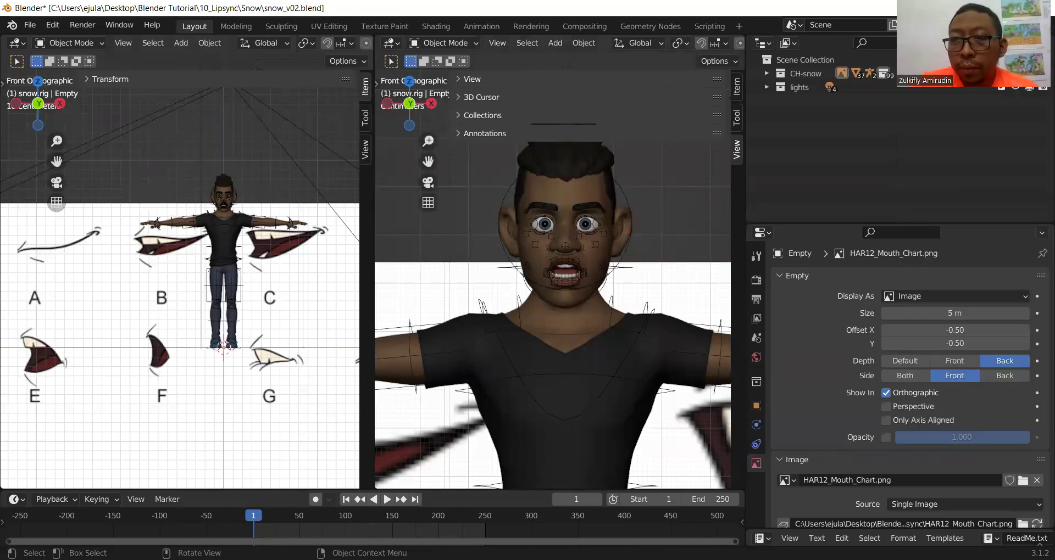
# Select Snow's lip controls in Pose Mode and apply closed-lip pose A from the pose library
pyautogui.click(573, 272)
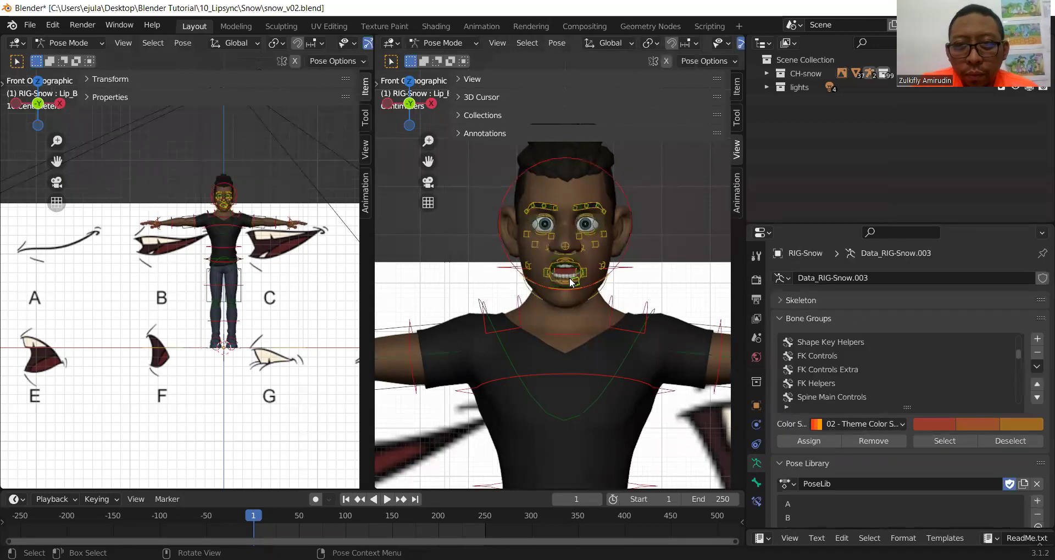
pyautogui.scroll(-5, 848, 477)
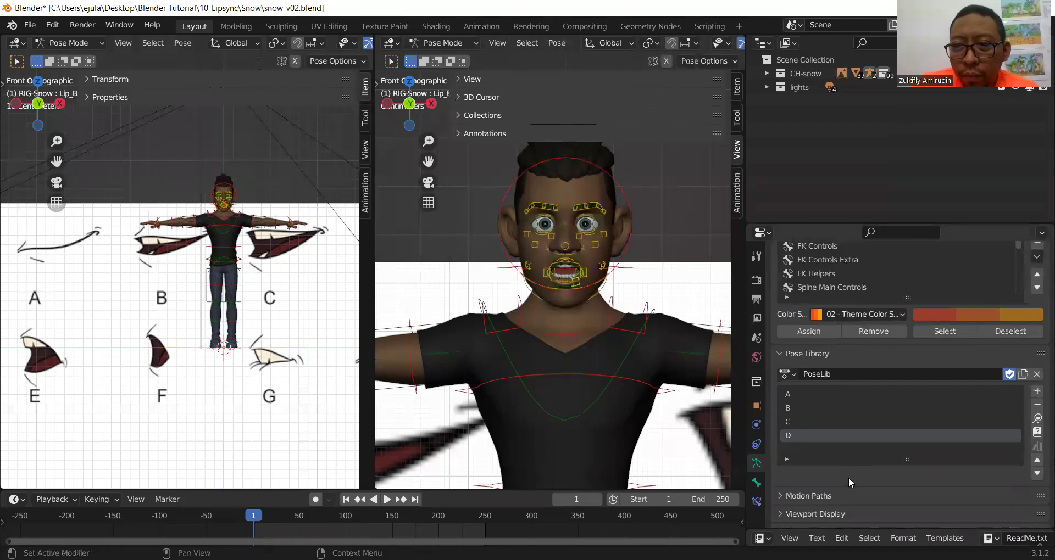
pyautogui.click(818, 408)
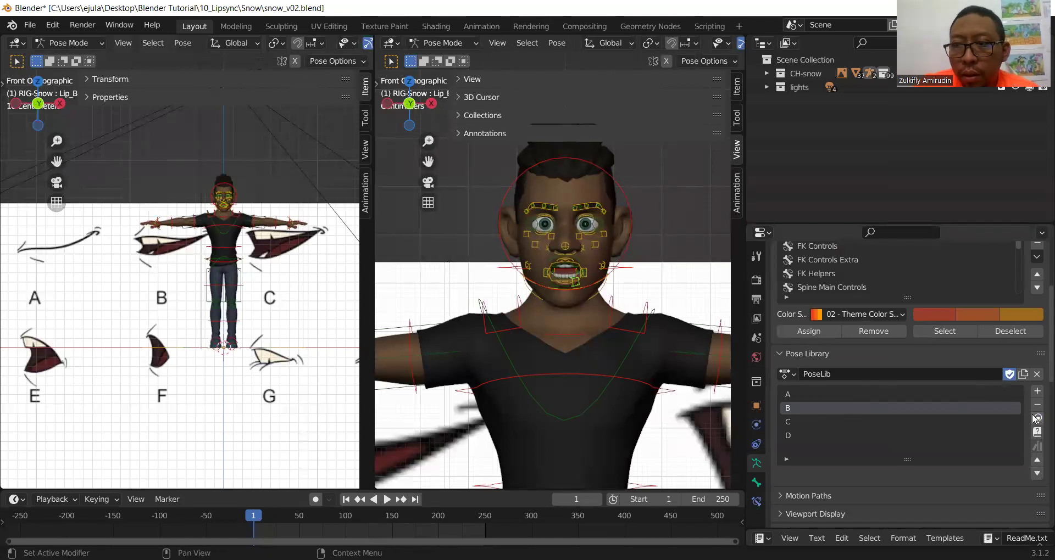
pyautogui.scroll(3, 591, 302)
pyautogui.scroll(3, 592, 302)
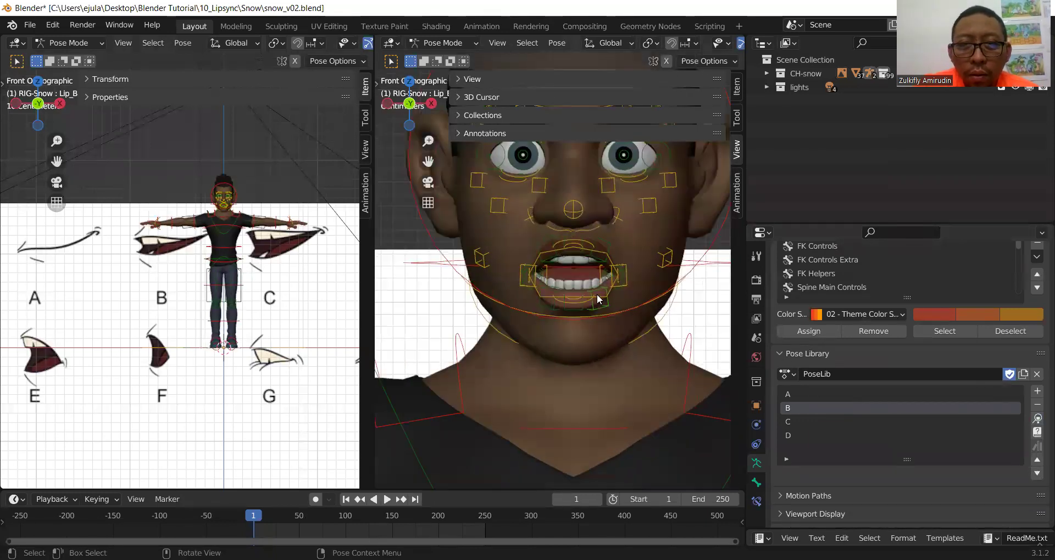
pyautogui.scroll(3, 591, 303)
pyautogui.click(804, 394)
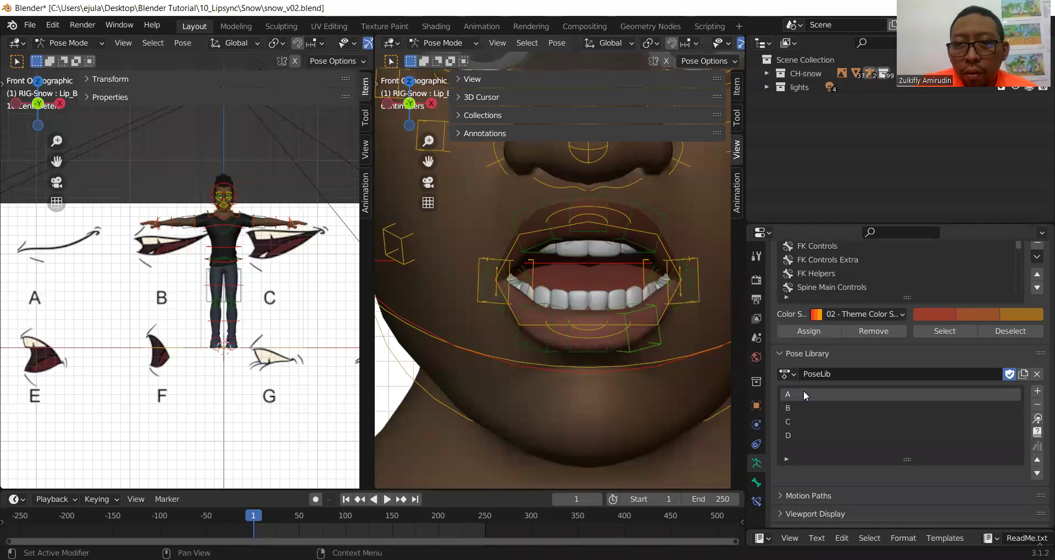
pyautogui.click(1038, 419)
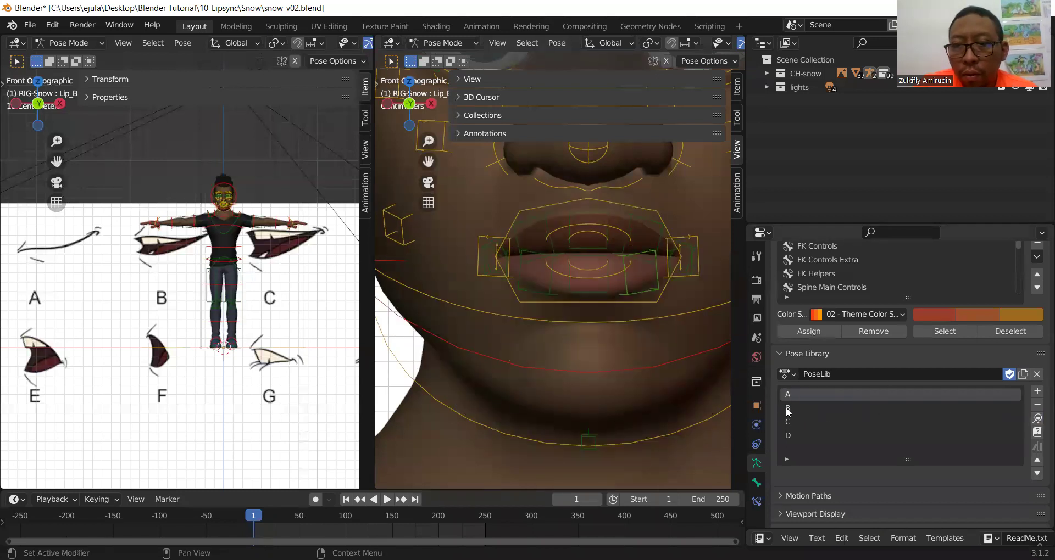
# Apply open-teeth pose B, then return the lips to pose A
pyautogui.click(956, 409)
pyautogui.click(1036, 420)
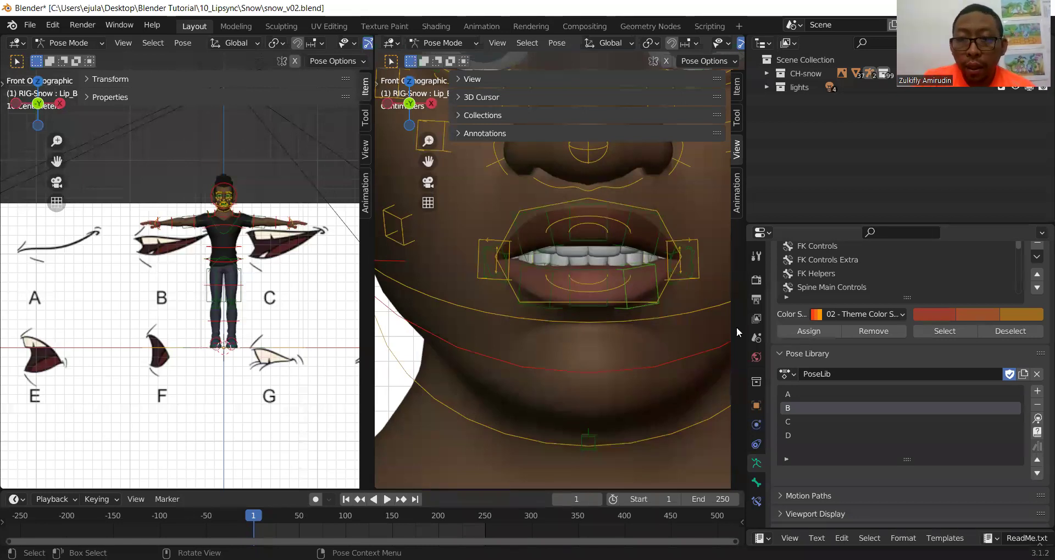
pyautogui.click(837, 395)
pyautogui.click(1037, 420)
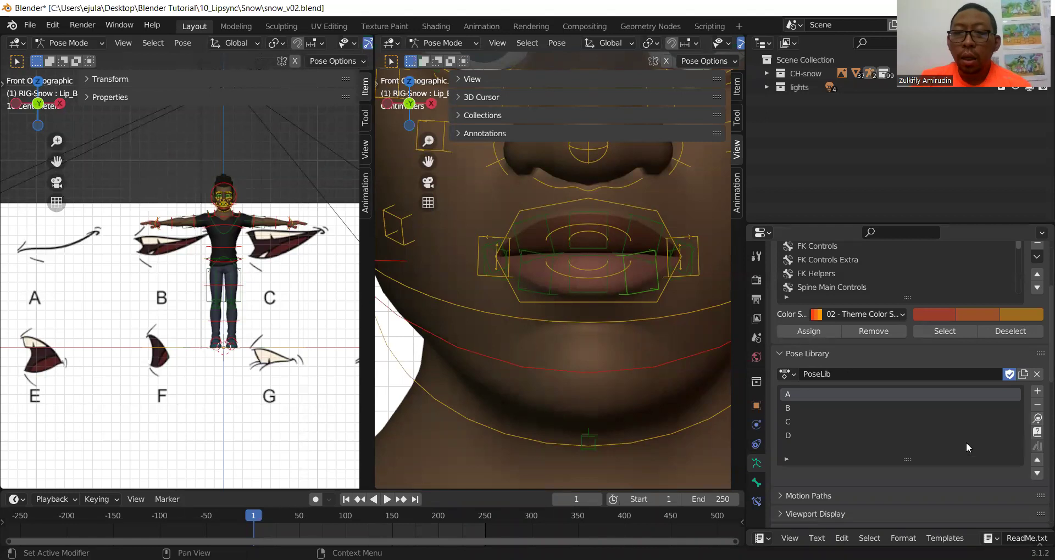
pyautogui.click(792, 423)
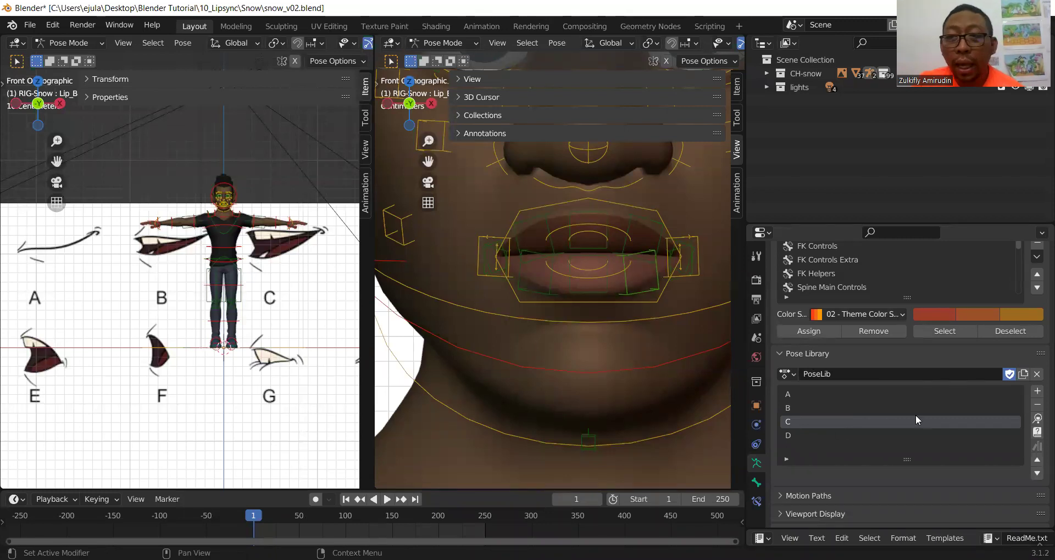
pyautogui.scroll(-2, 896, 306)
pyautogui.scroll(-2, 888, 292)
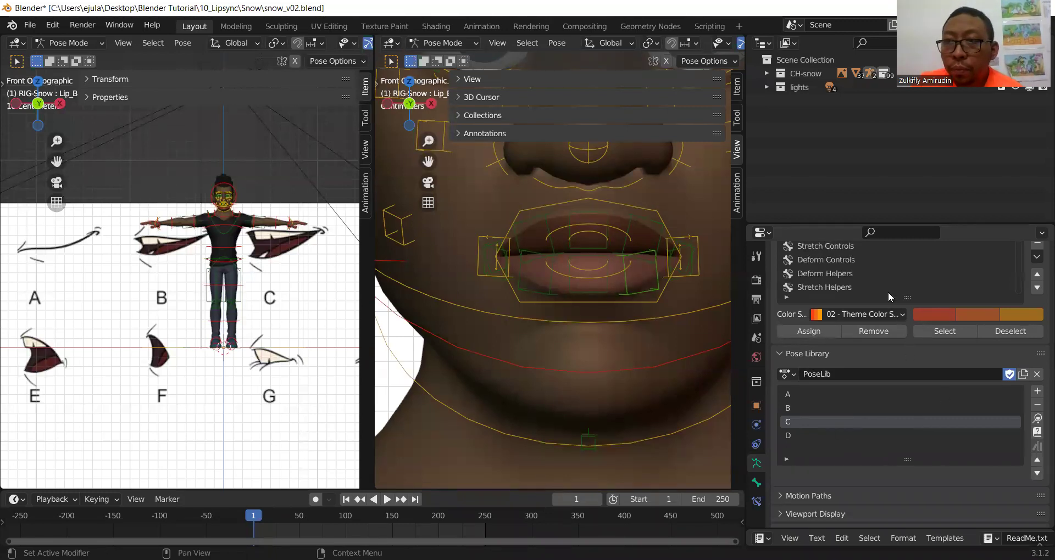
pyautogui.scroll(-1, 884, 285)
pyautogui.scroll(3, 885, 279)
pyautogui.scroll(2, 888, 285)
pyautogui.scroll(-1, 872, 284)
pyautogui.scroll(-1, 873, 291)
pyautogui.scroll(-2, 878, 297)
pyautogui.click(879, 290)
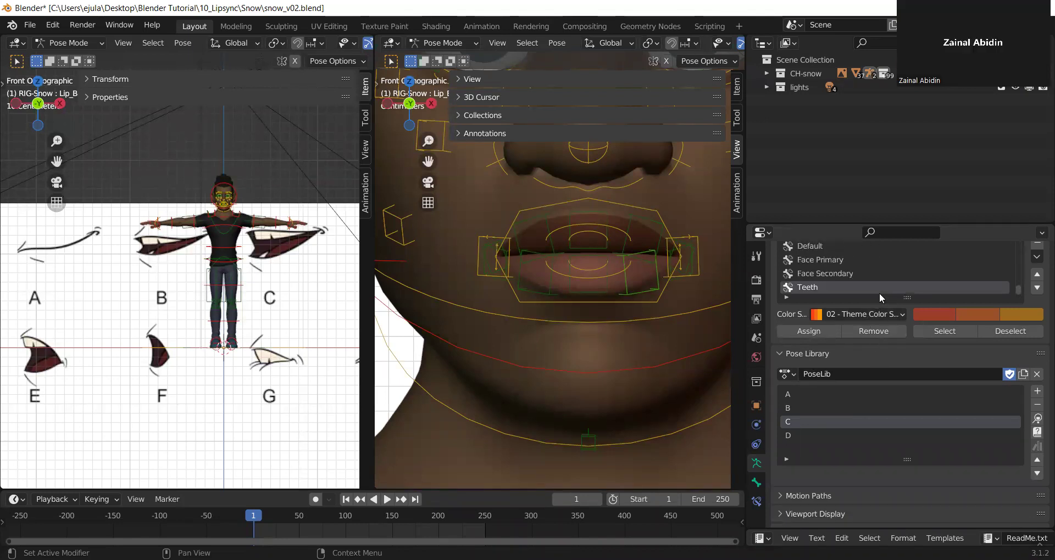
pyautogui.scroll(1, 879, 292)
pyautogui.scroll(1, 879, 292)
pyautogui.scroll(1, 879, 292)
pyautogui.scroll(-2, 879, 292)
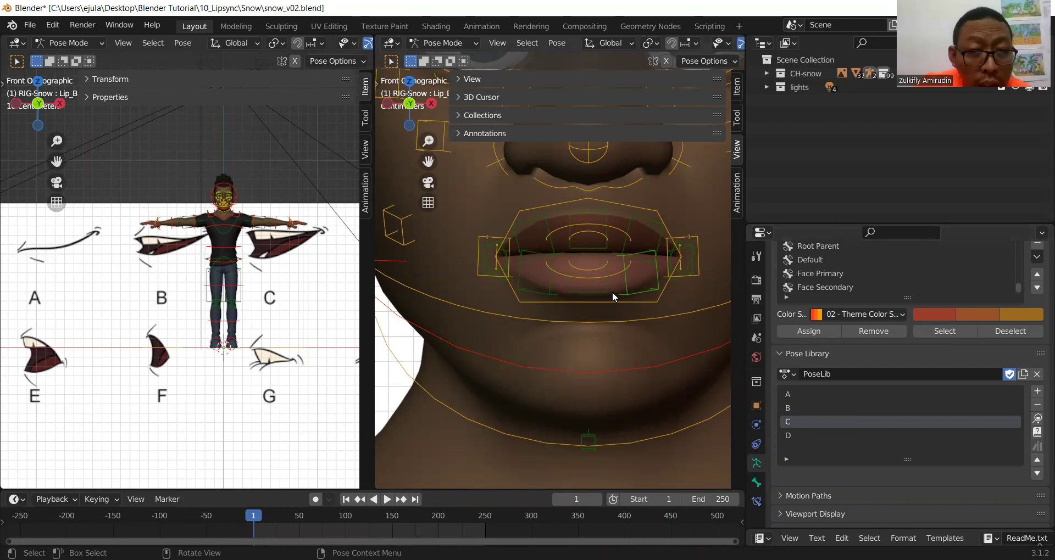
pyautogui.scroll(-5, 612, 286)
pyautogui.scroll(2, 612, 285)
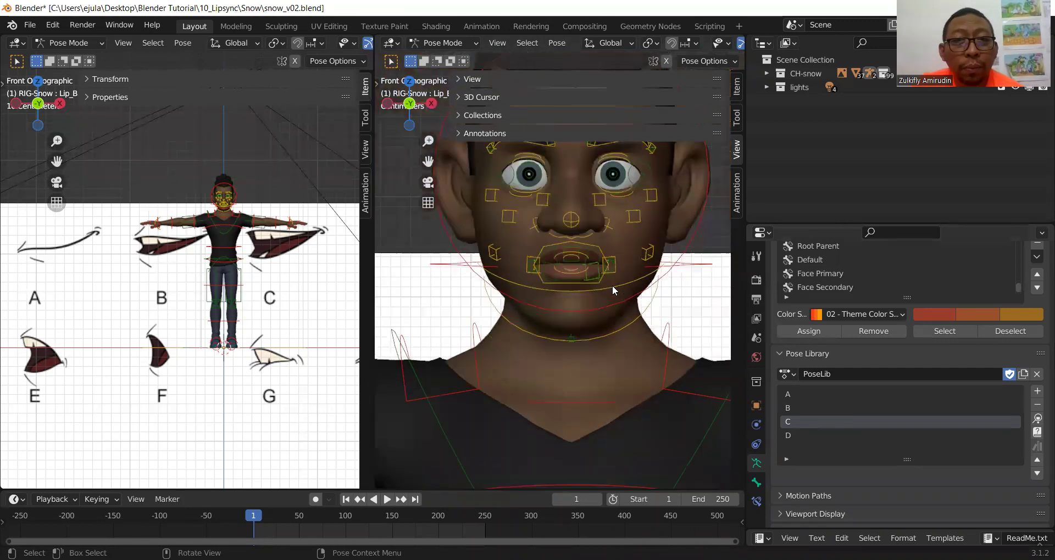
pyautogui.scroll(1, 613, 289)
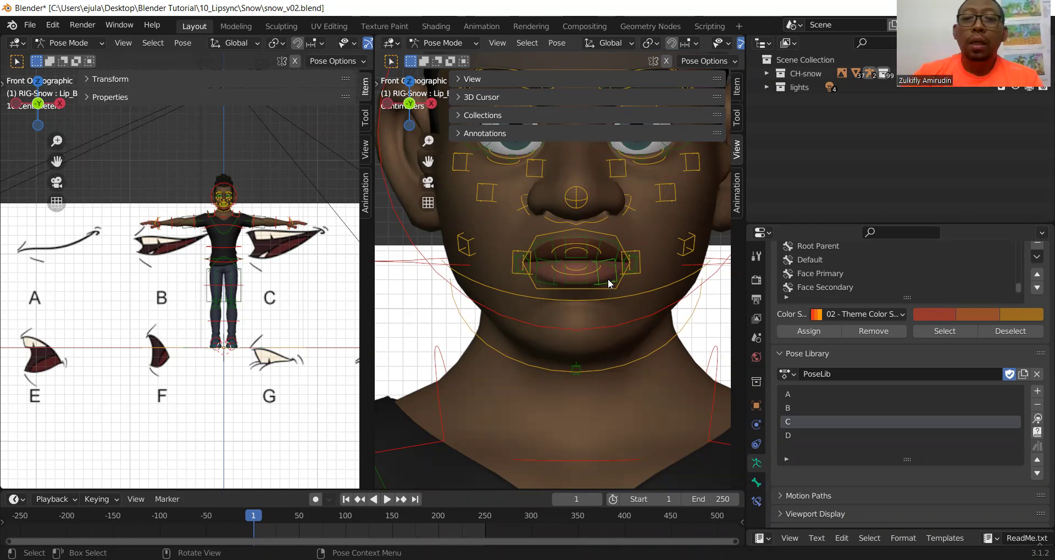
# Apply mouth pose C, then pose D, and return to Object Mode over the chart's D and X letters
pyautogui.click(808, 436)
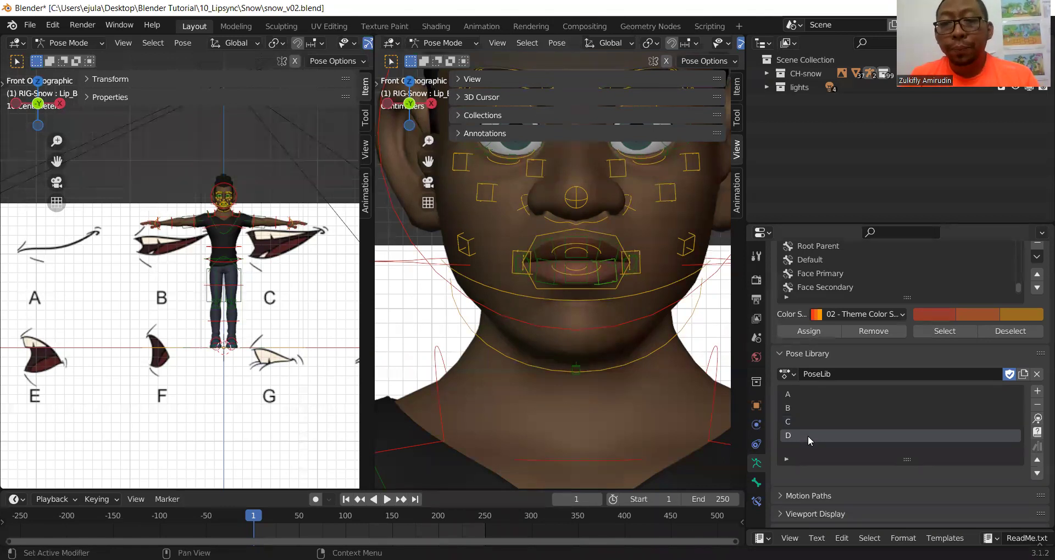
pyautogui.click(806, 395)
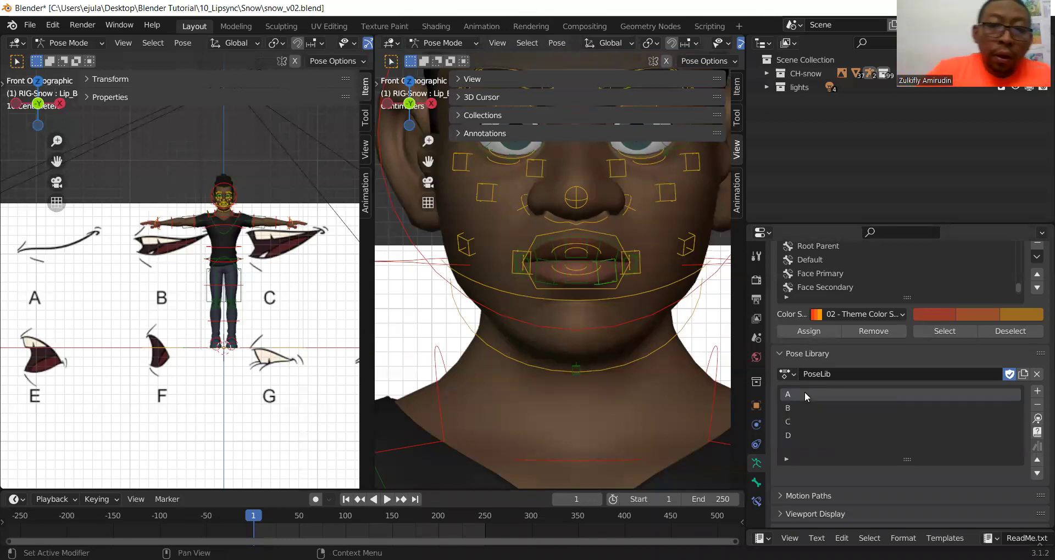
pyautogui.click(792, 423)
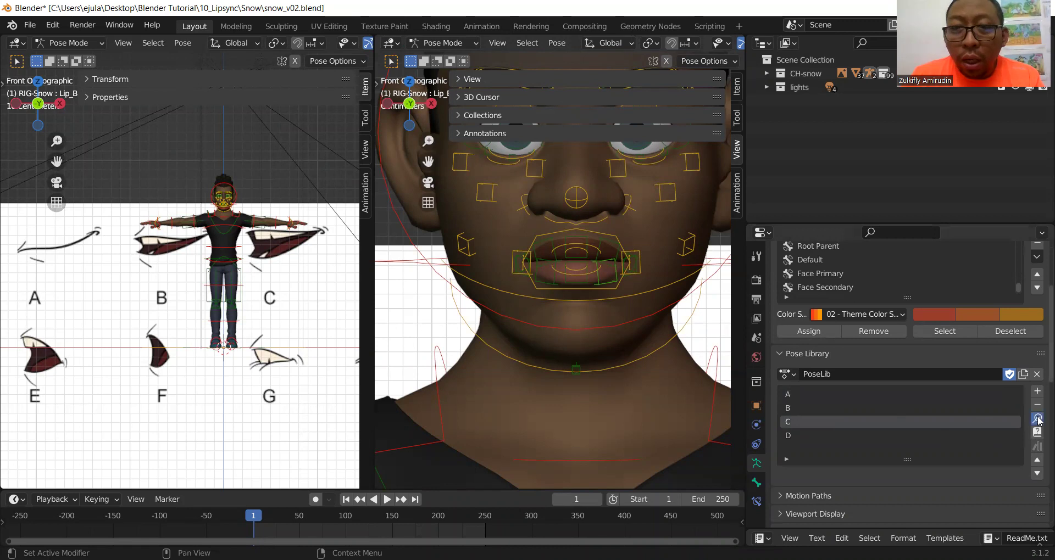
pyautogui.click(1038, 420)
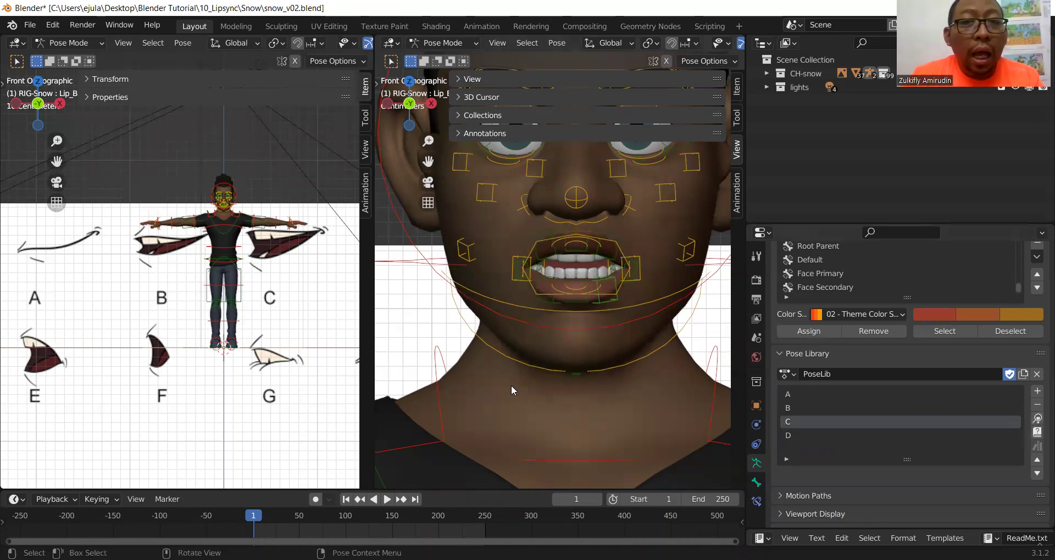
pyautogui.click(814, 436)
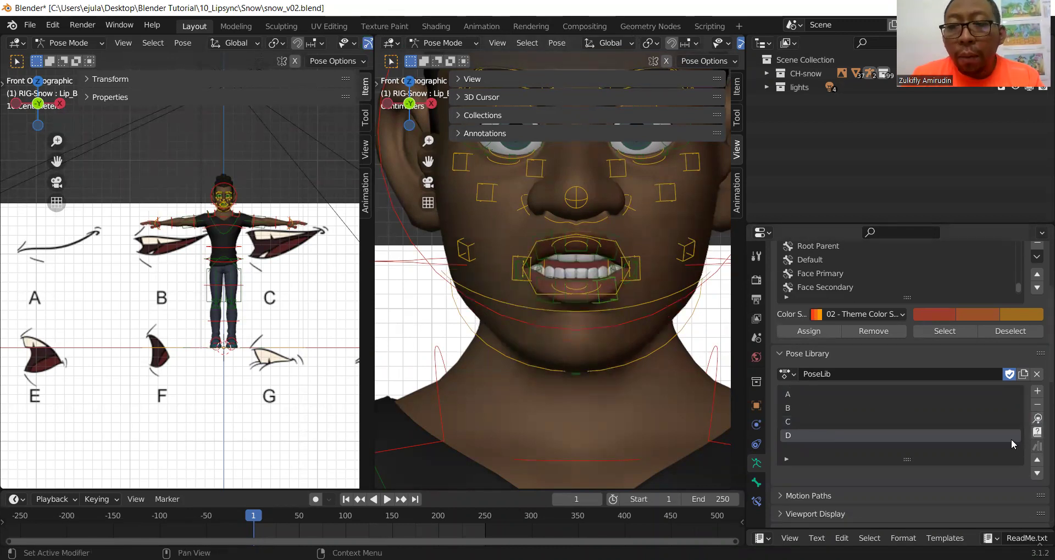
pyautogui.click(1038, 420)
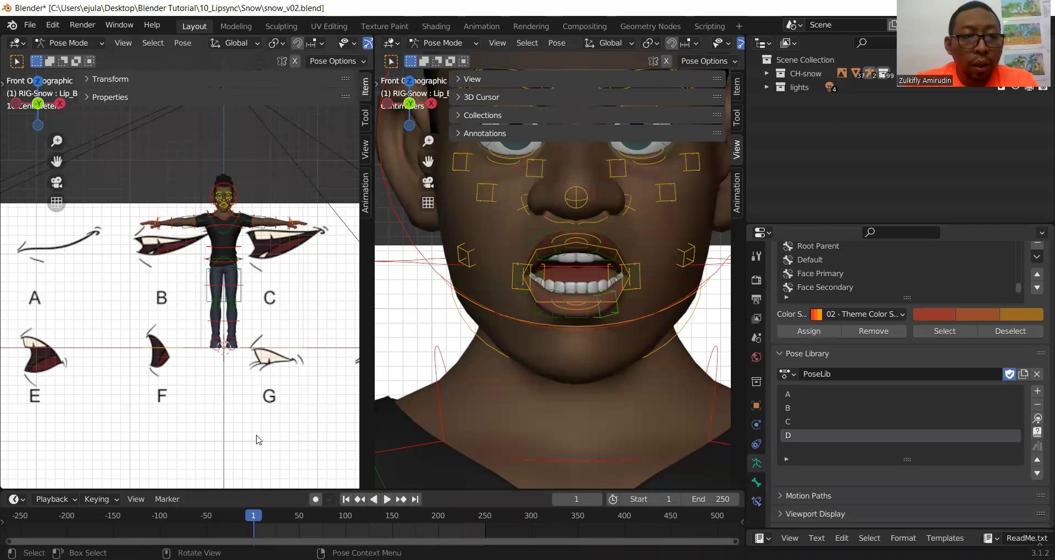
pyautogui.click(258, 440)
pyautogui.moveTo(57, 161)
pyautogui.mouseDown()
pyautogui.moveTo(6, 162)
pyautogui.moveTo(47, 161)
pyautogui.mouseUp()
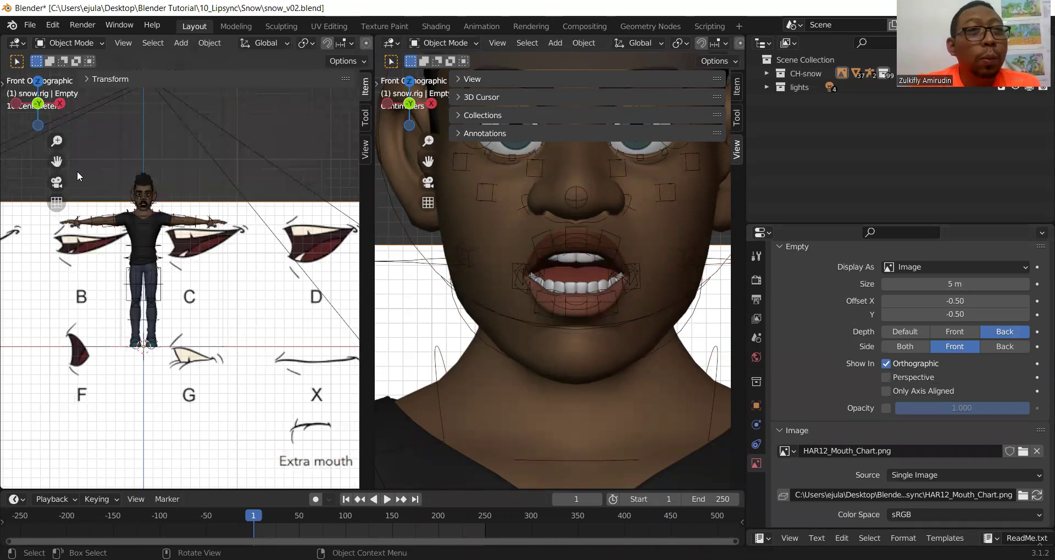
# Play the animation, stop at frame 41, and put Snow's rig back into Pose Mode
pyautogui.press('space')
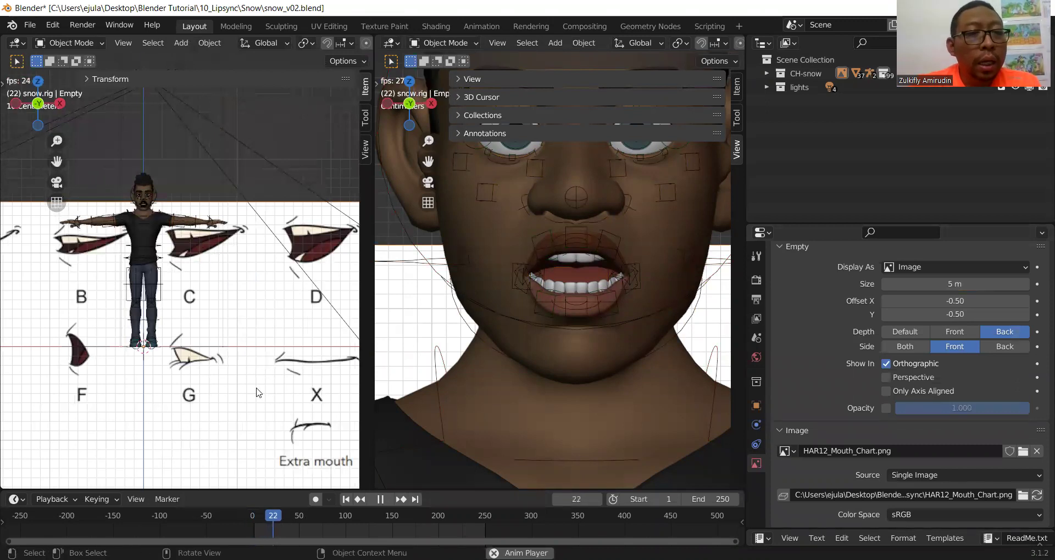
pyautogui.press('space')
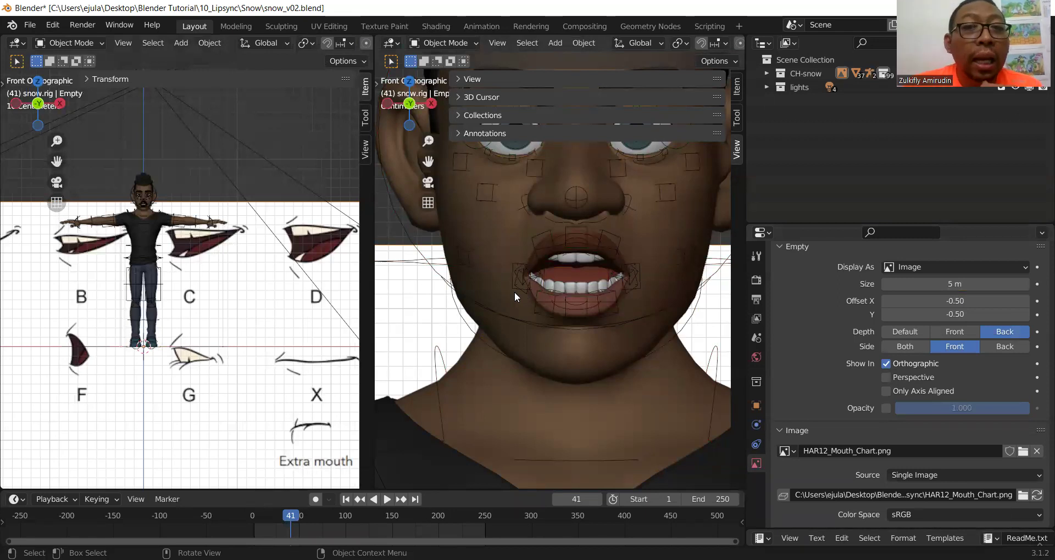
pyautogui.click(579, 271)
pyautogui.hotkey('ctrl', 'Tab')
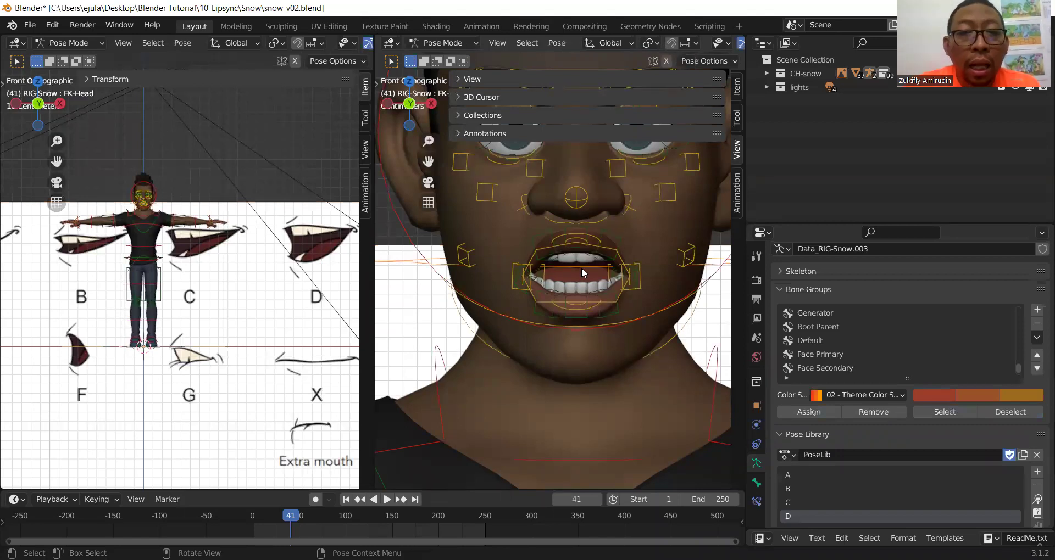
# View Snow's face from the front and apply the closed-lip pose A from PoseLib
pyautogui.moveTo(607, 306); pyautogui.dragTo(473, 299, button='middle')
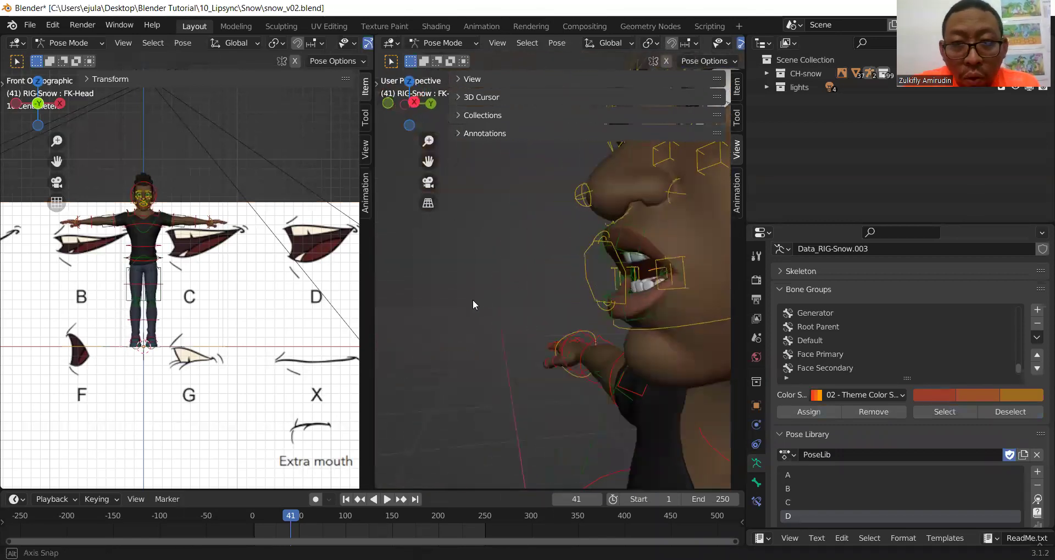
pyautogui.moveTo(457, 168)
pyautogui.mouseDown(button='middle')
pyautogui.moveTo(659, 305)
pyautogui.moveTo(615, 299)
pyautogui.moveTo(674, 343)
pyautogui.moveTo(731, 338)
pyautogui.moveTo(604, 336)
pyautogui.mouseUp(button='middle')
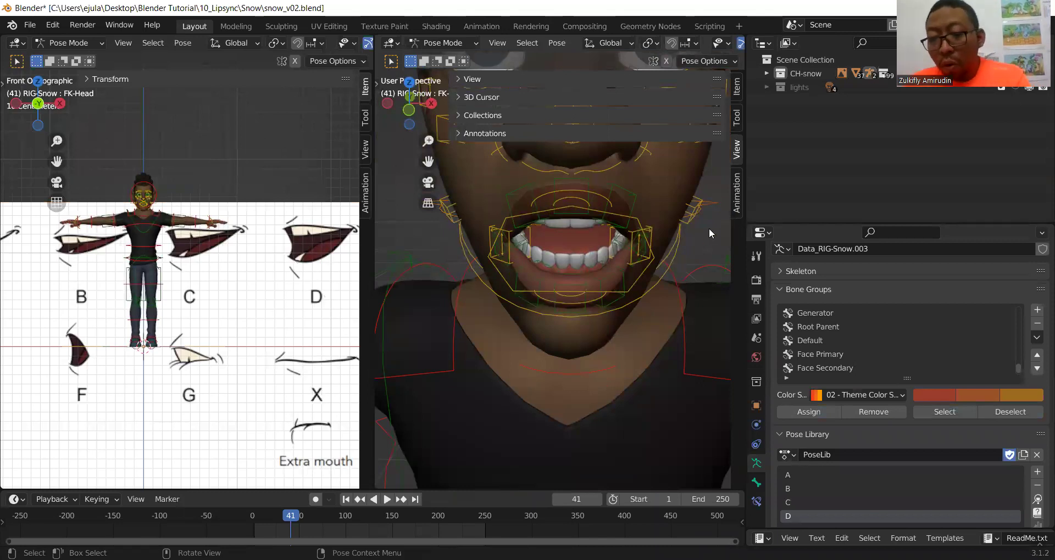
pyautogui.press('KP_1')
pyautogui.scroll(-3, 571, 262)
pyautogui.scroll(-2, 571, 262)
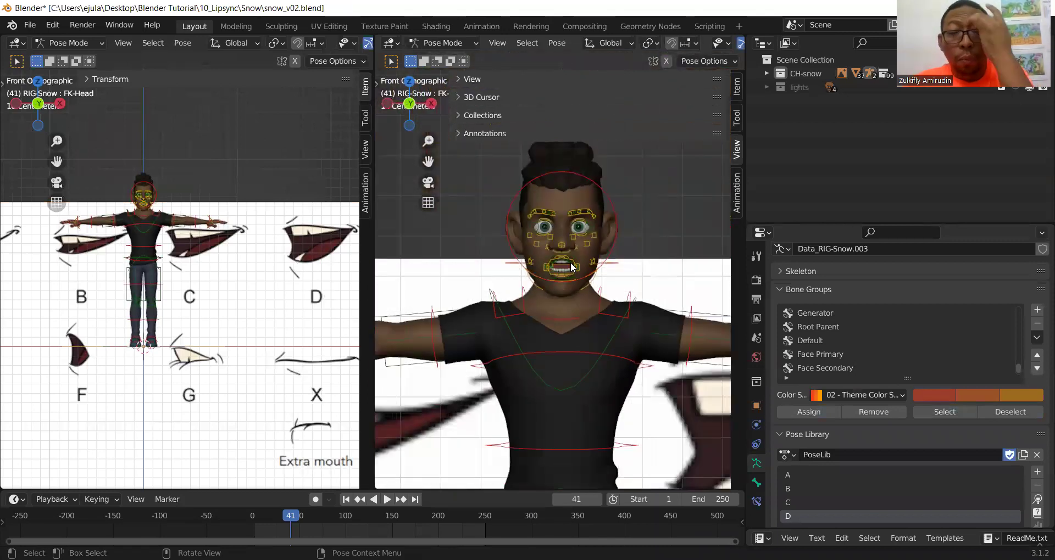
pyautogui.scroll(-2, 572, 268)
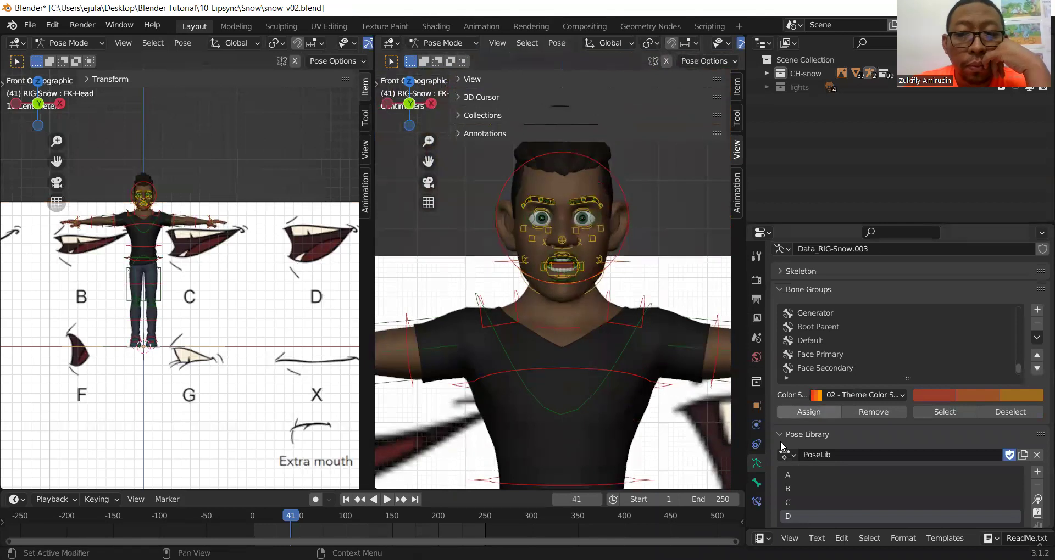
pyautogui.click(819, 476)
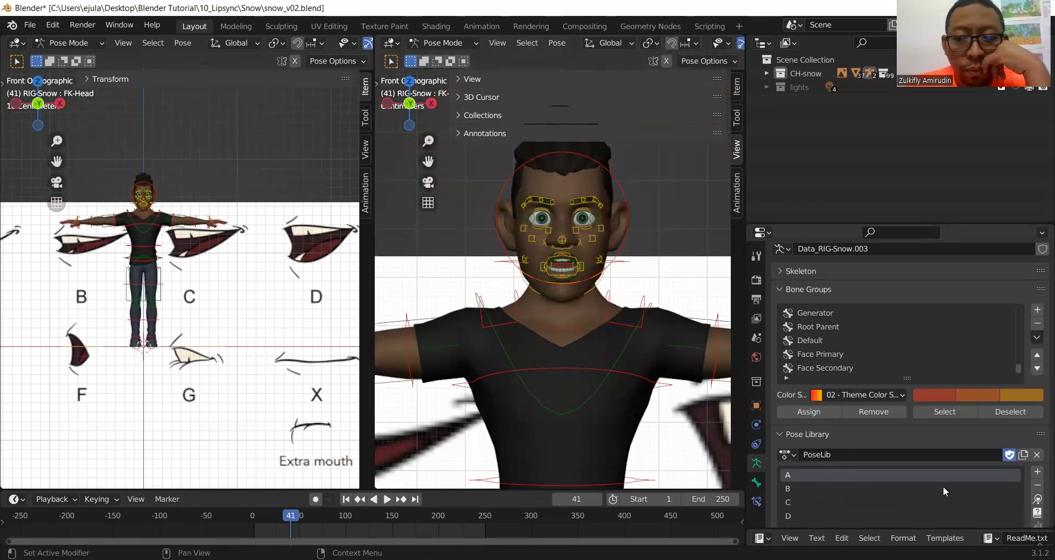
pyautogui.click(1037, 499)
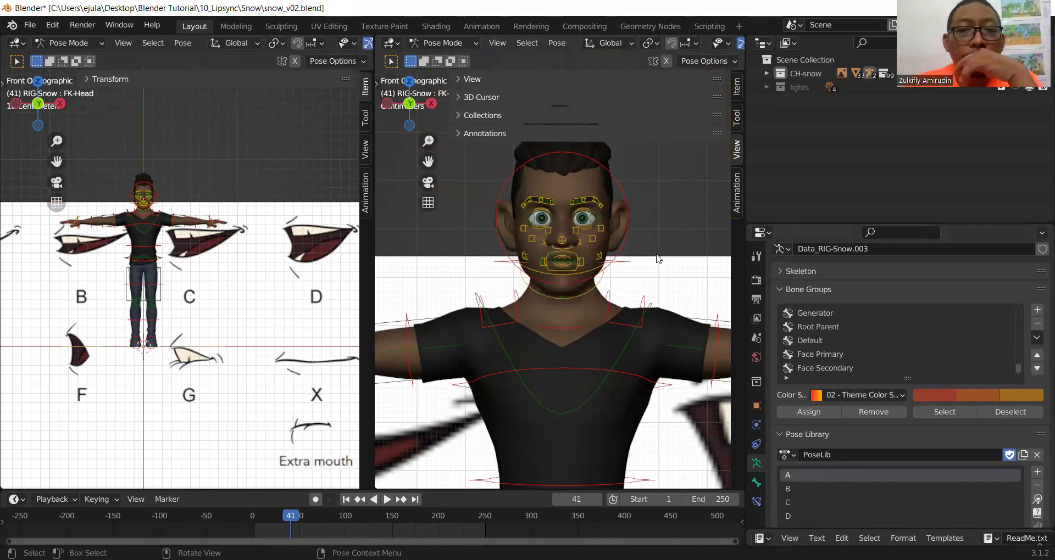
pyautogui.scroll(5, 650, 215)
pyautogui.scroll(2, 657, 255)
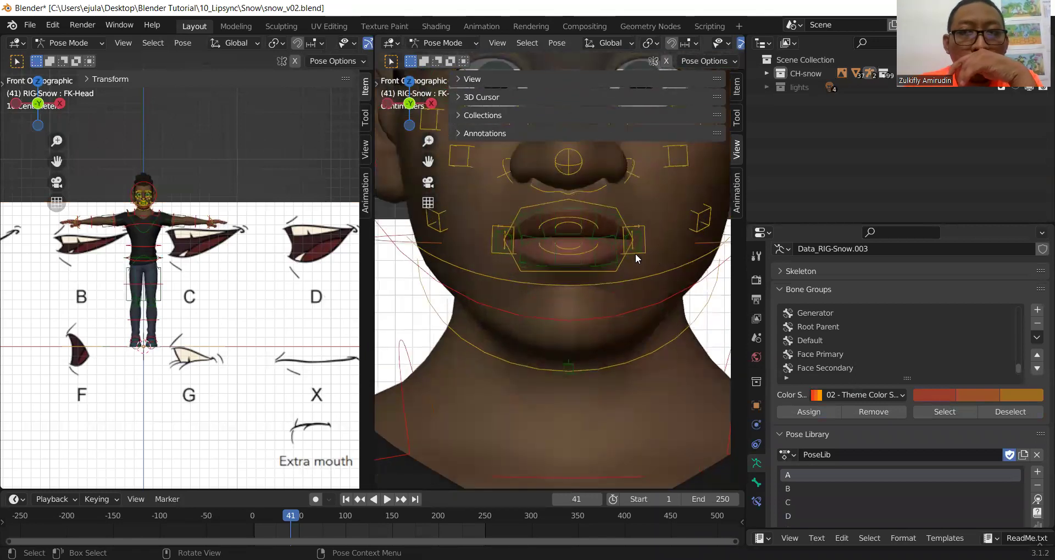
pyautogui.scroll(-2, 554, 246)
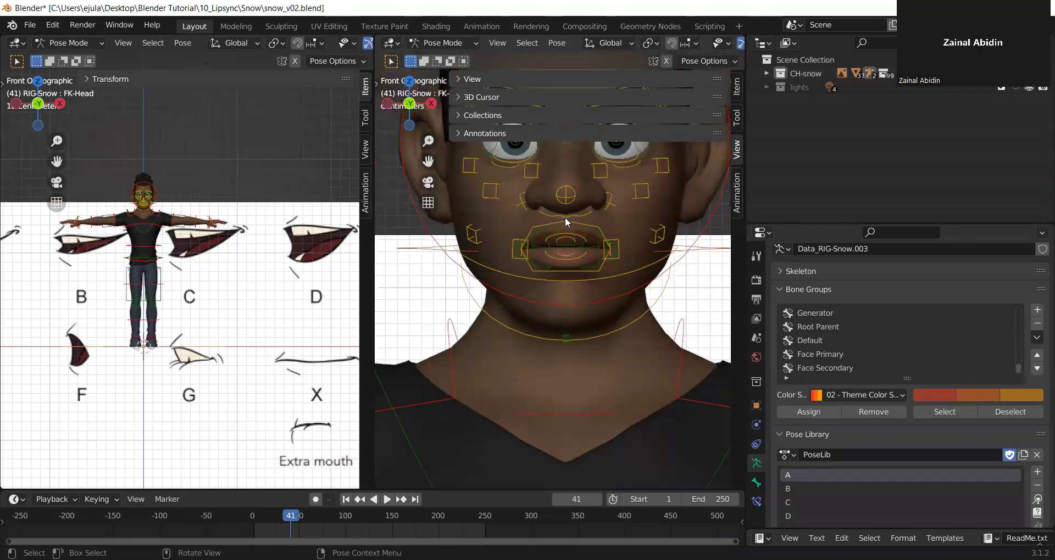
pyautogui.click(608, 202)
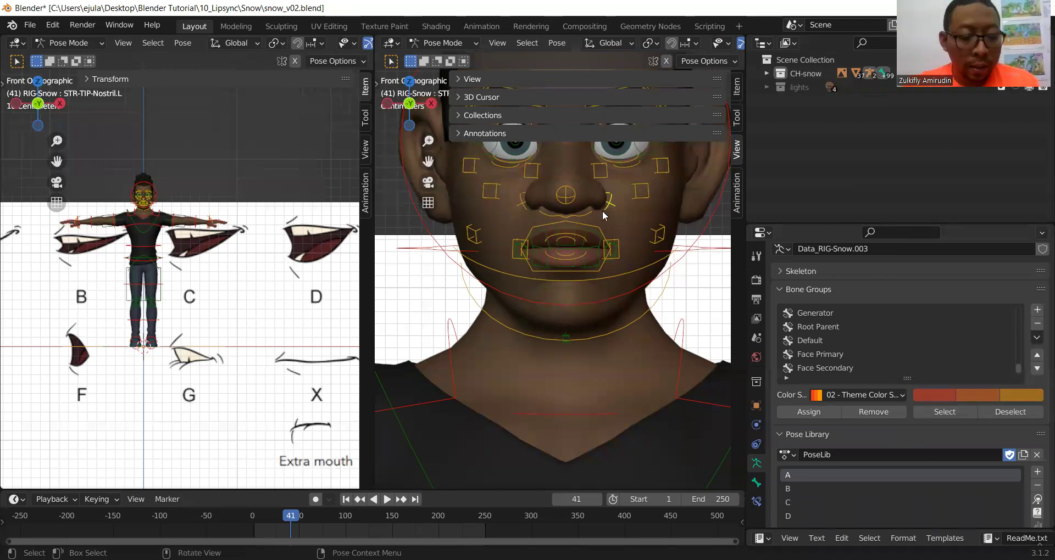
pyautogui.press('g')
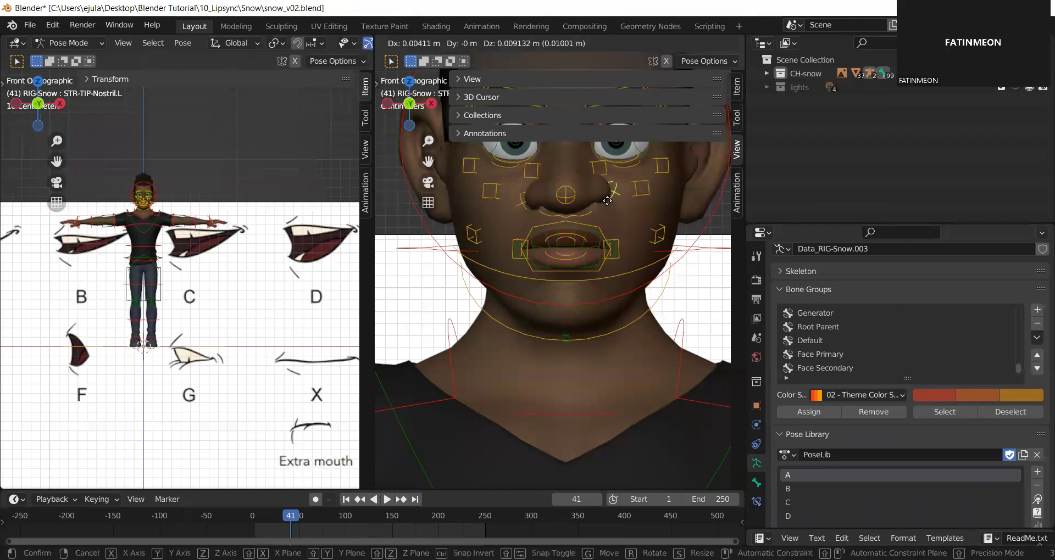
pyautogui.press('Escape')
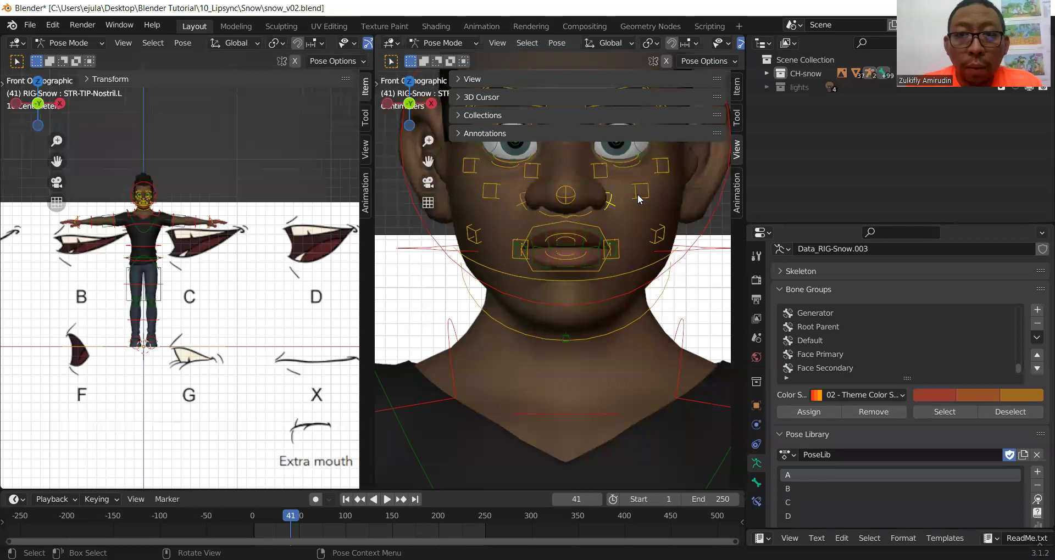
pyautogui.click(635, 199)
pyautogui.press('g')
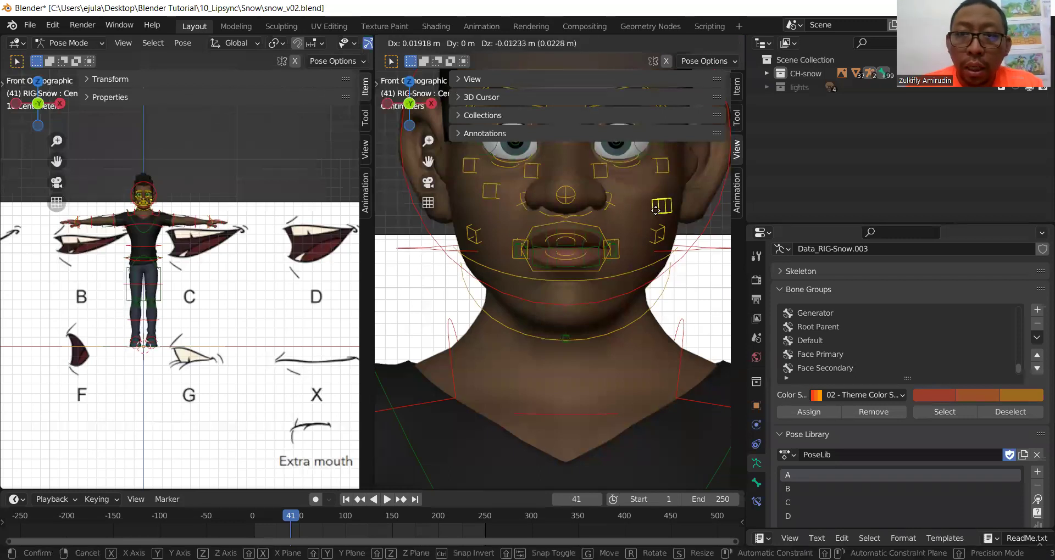
pyautogui.press('Escape')
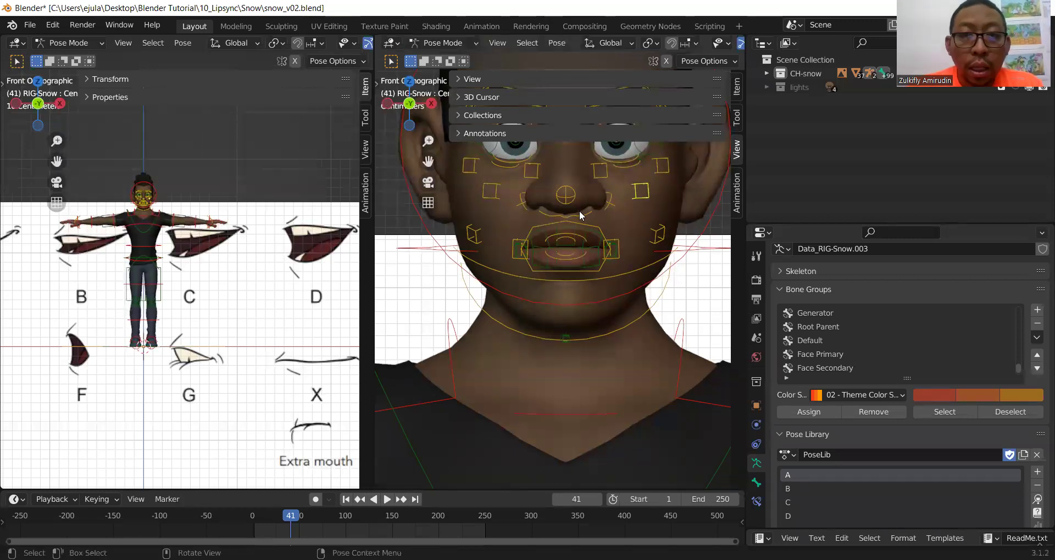
pyautogui.click(476, 243)
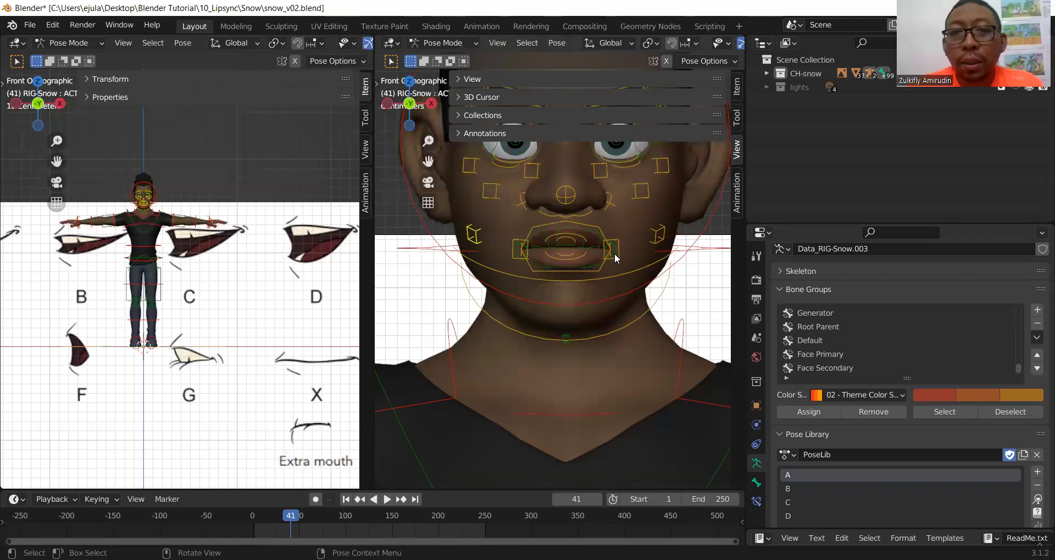
pyautogui.scroll(-4, 613, 256)
pyautogui.scroll(3, 614, 275)
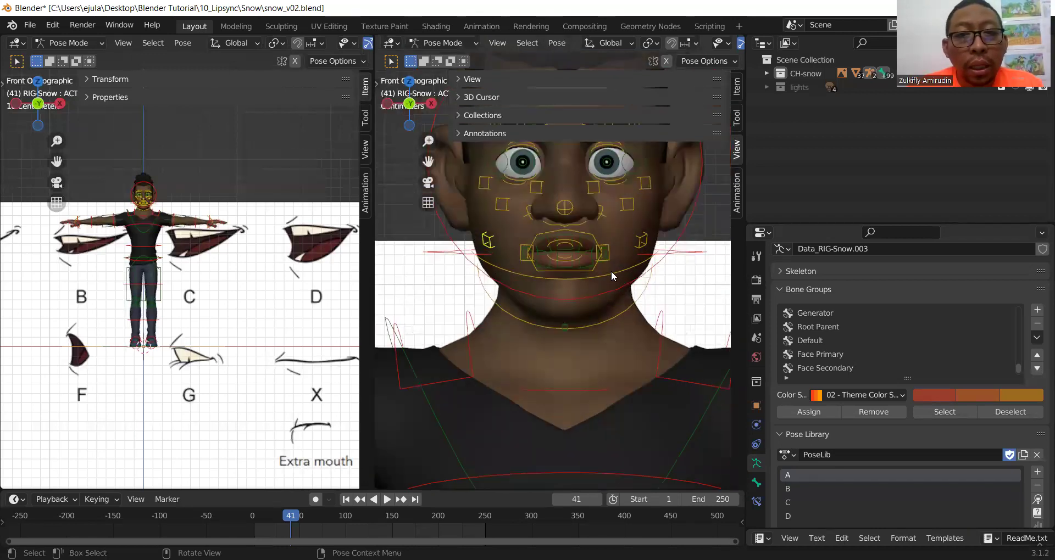
pyautogui.click(600, 324)
pyautogui.press('g')
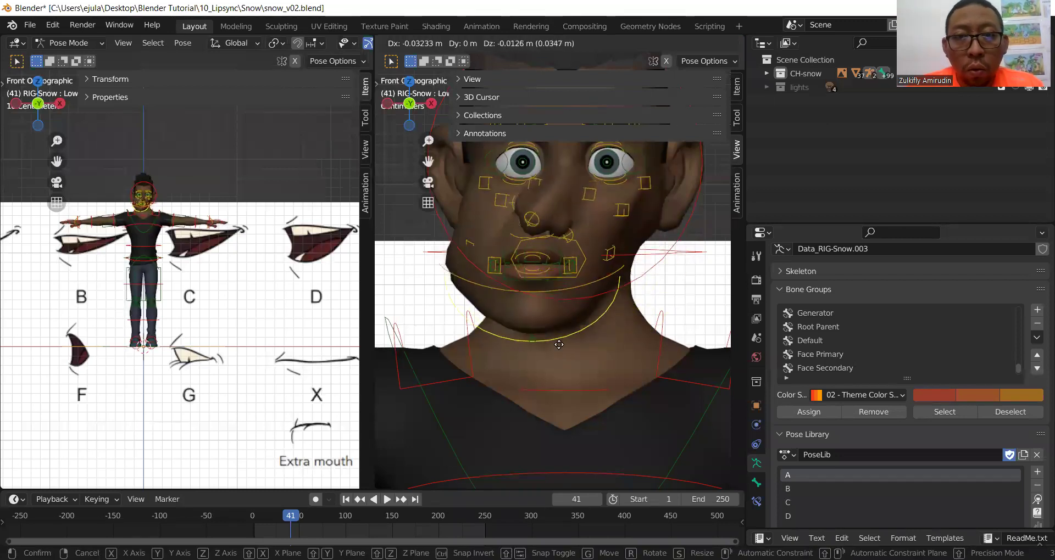
pyautogui.rightClick(608, 312)
pyautogui.scroll(-2, 660, 299)
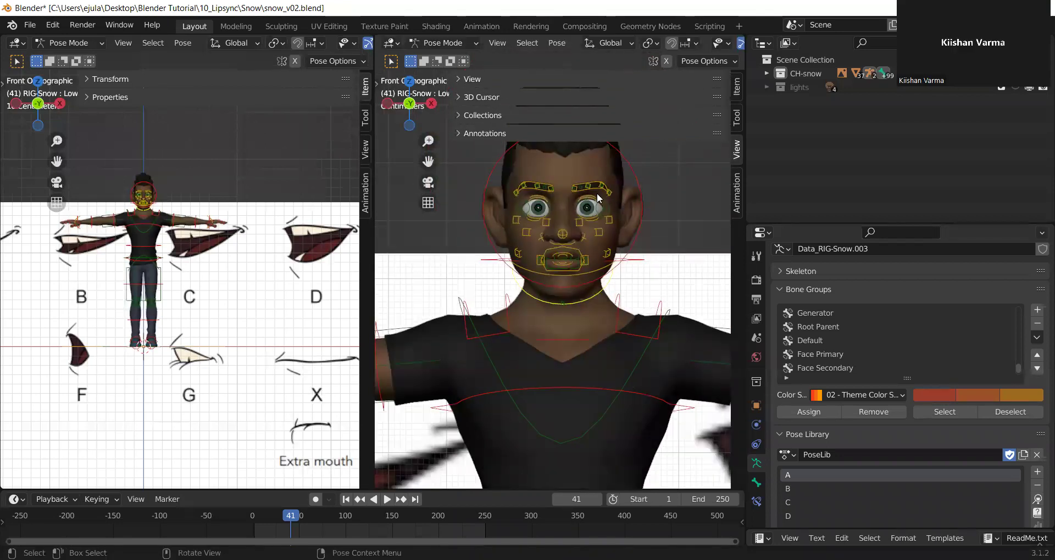
pyautogui.scroll(1, 600, 181)
pyautogui.click(610, 156)
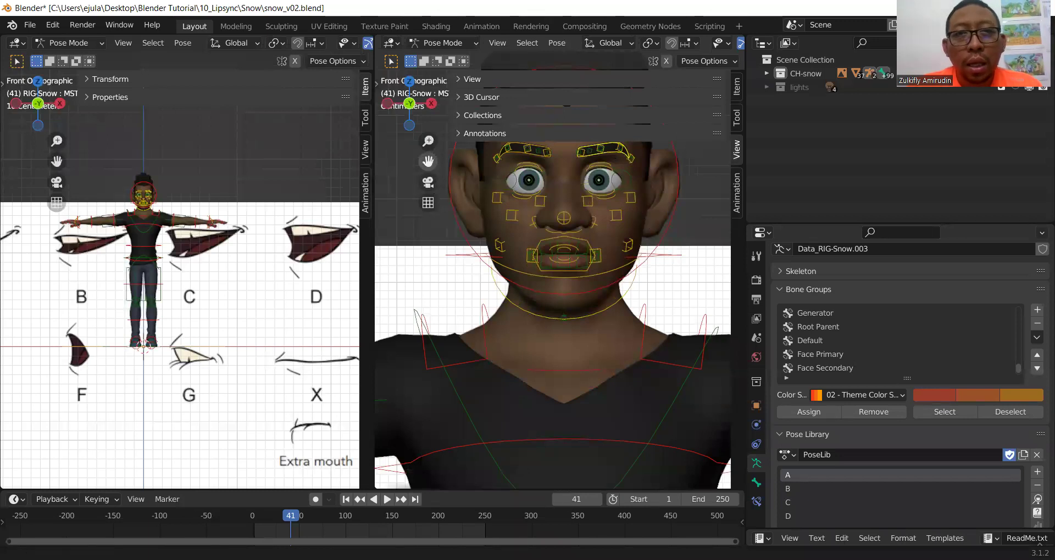
pyautogui.moveTo(428, 161); pyautogui.dragTo(418, 268)
pyautogui.press('g')
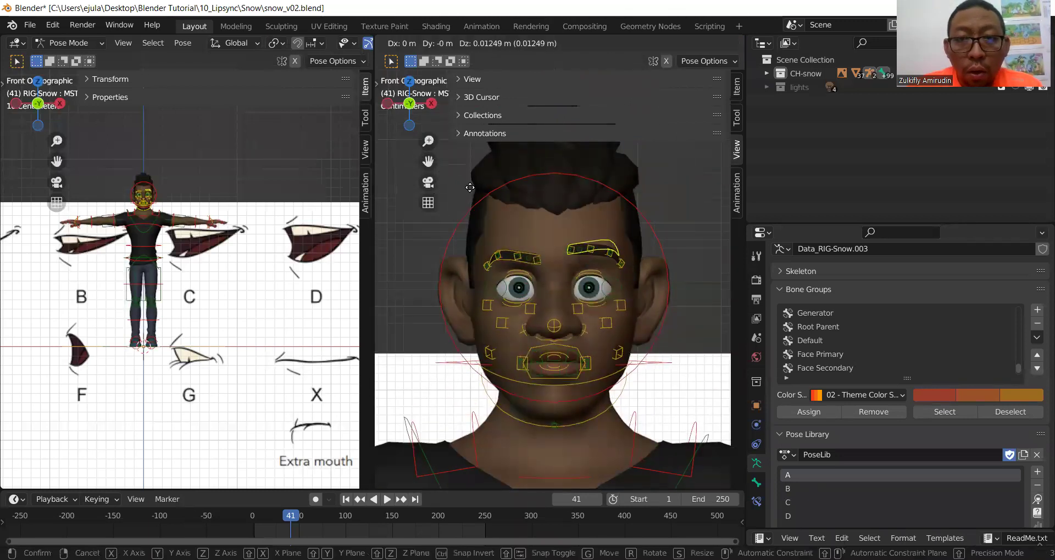
pyautogui.press('Escape')
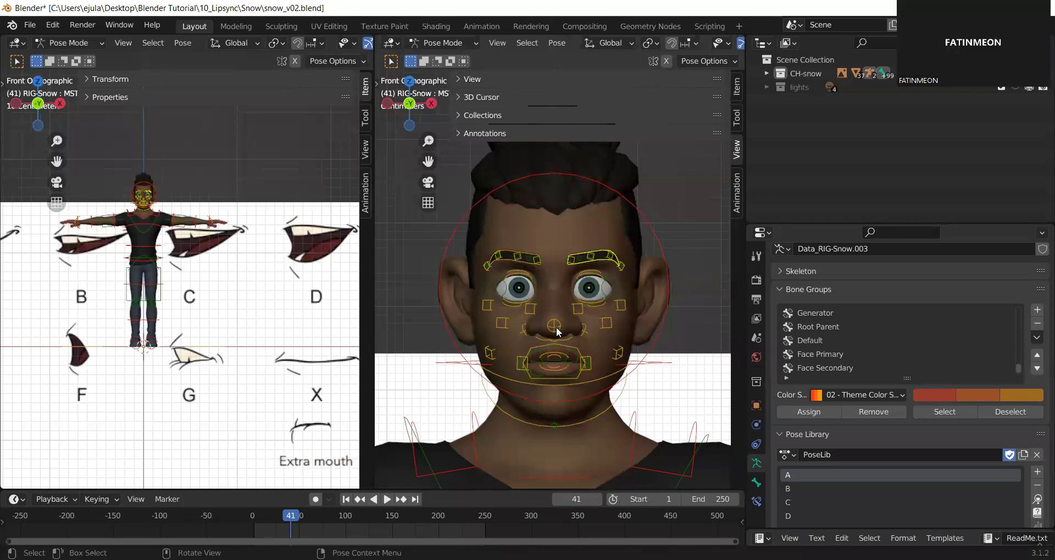
pyautogui.scroll(3, 597, 371)
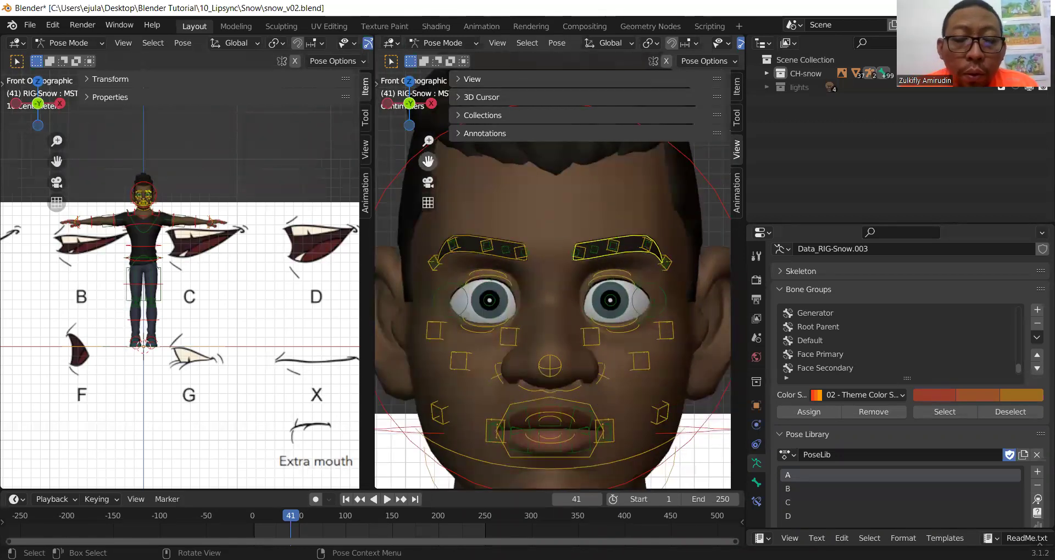
pyautogui.moveTo(428, 161); pyautogui.dragTo(440, 95)
pyautogui.scroll(1, 545, 410)
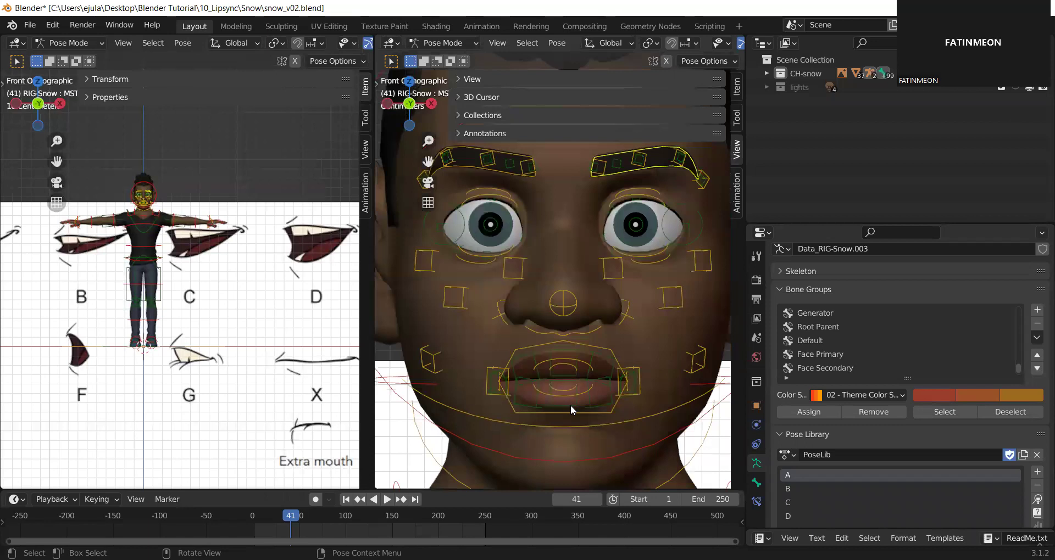
pyautogui.moveTo(428, 161); pyautogui.dragTo(426, 112)
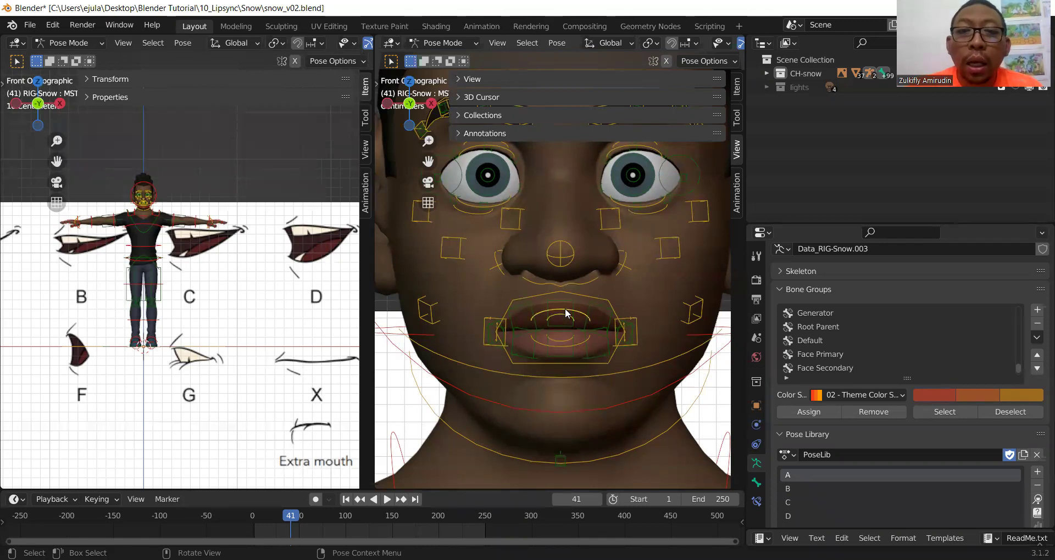
# Raise Snow's upper lip vertically along Z until the teeth show
pyautogui.press('g')
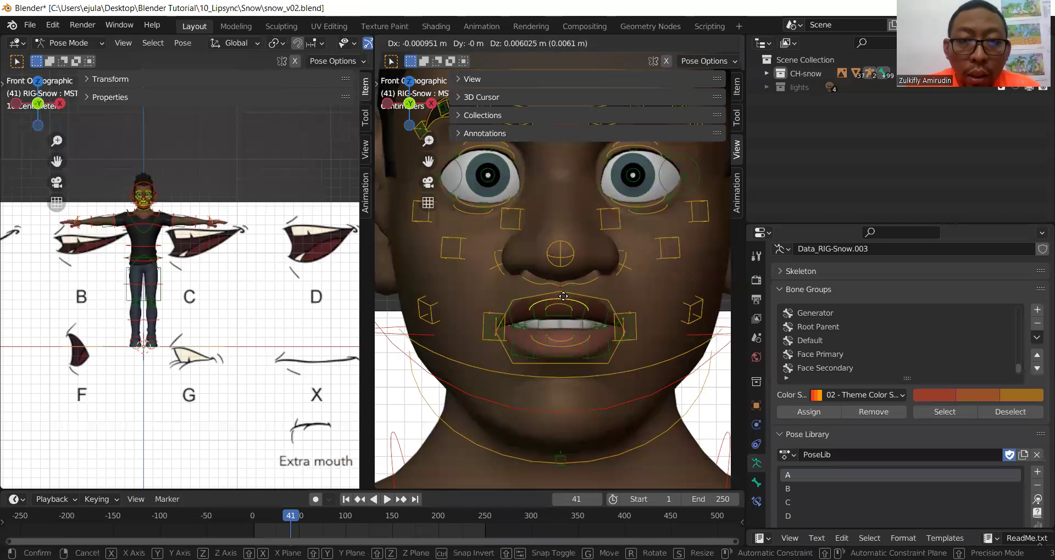
pyautogui.press('z')
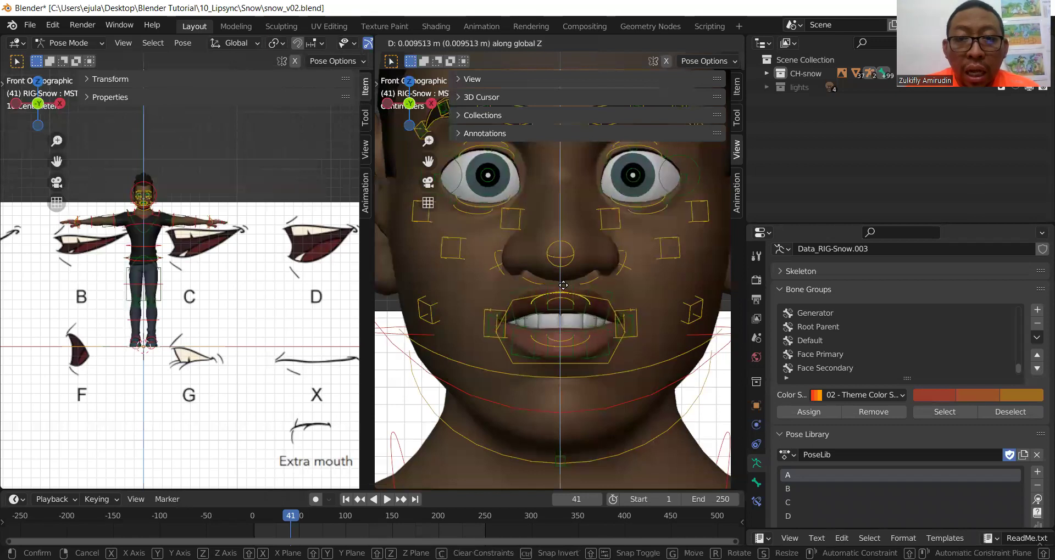
pyautogui.click(564, 285)
pyautogui.click(566, 345)
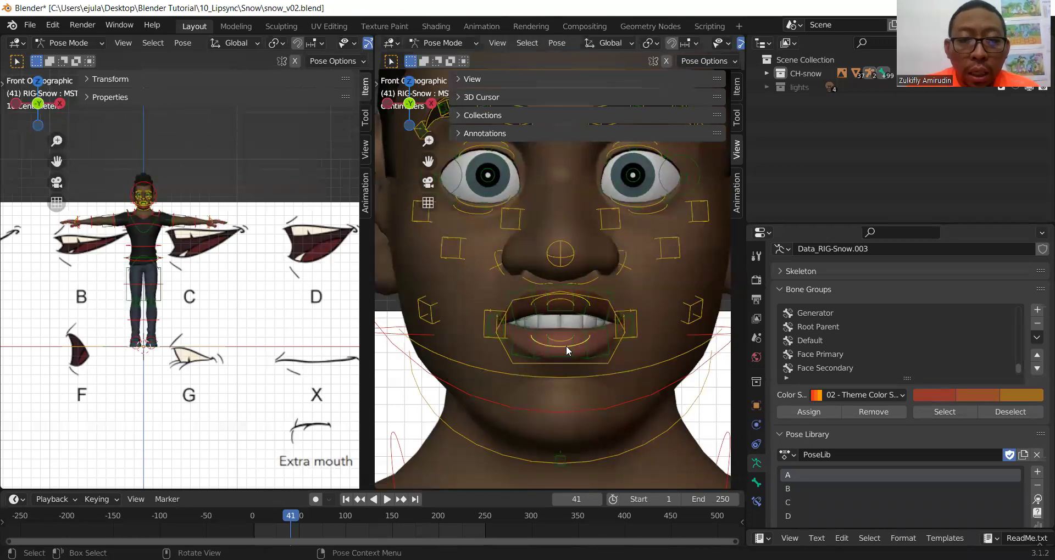
pyautogui.press('g')
pyautogui.press('z')
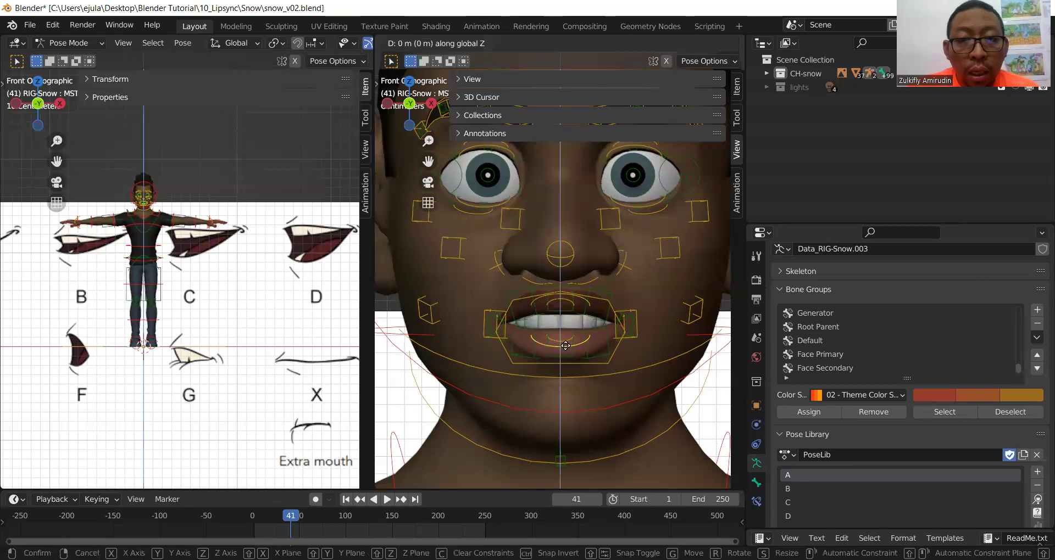
pyautogui.press('z')
pyautogui.press('z')
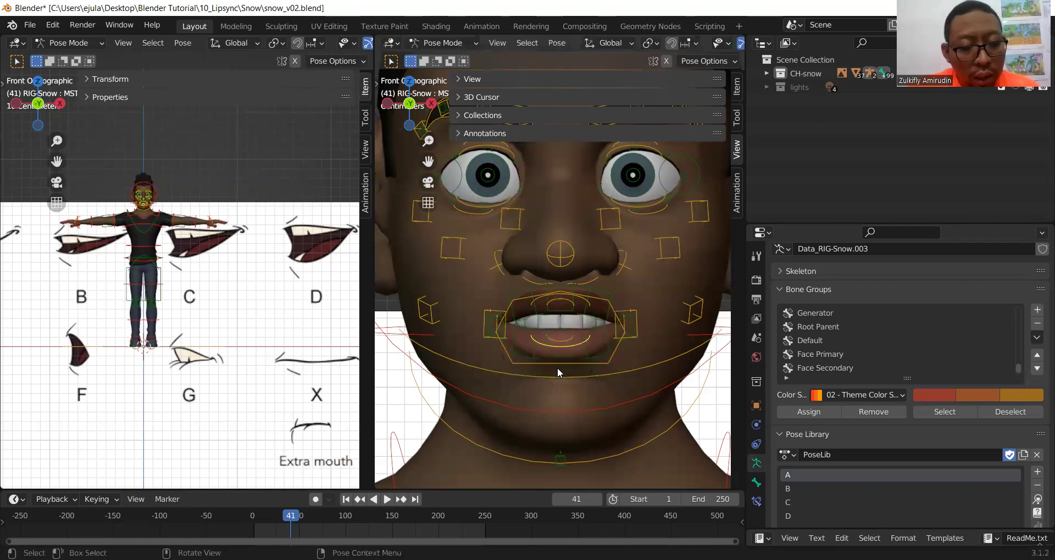
pyautogui.press('z')
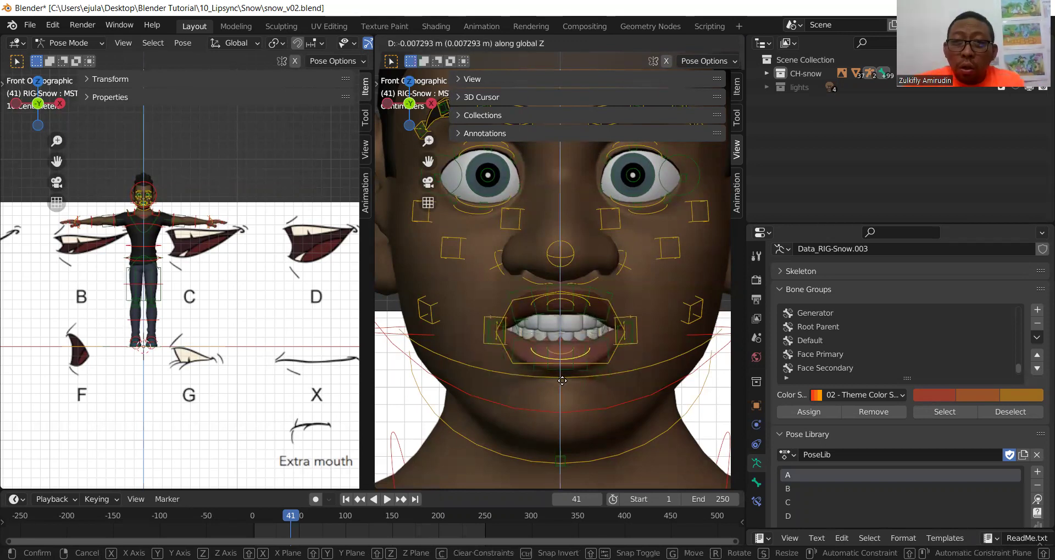
pyautogui.click(563, 381)
pyautogui.scroll(2, 565, 361)
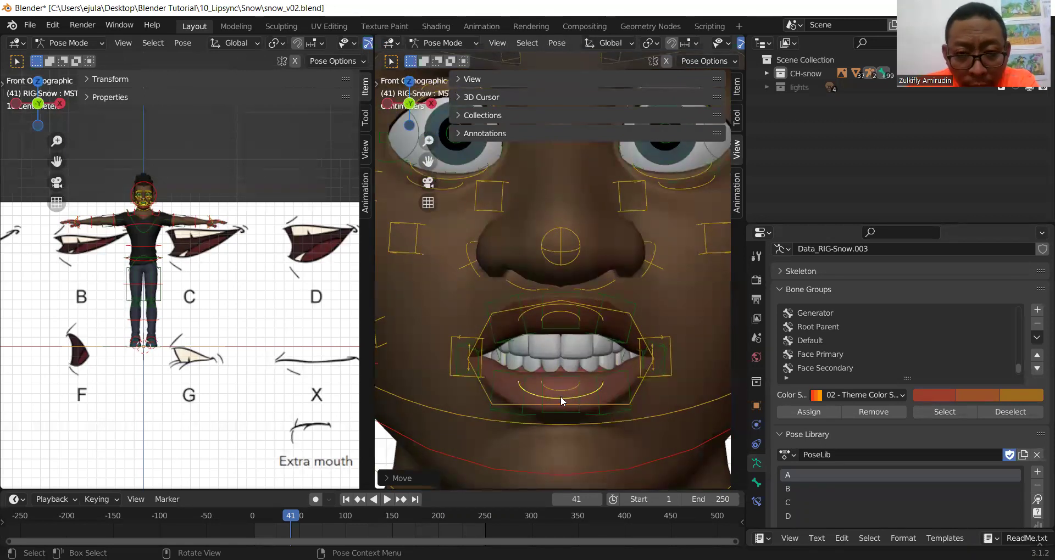
# Drop the lower lip control vertically along Z to open the mouth
pyautogui.click(561, 393)
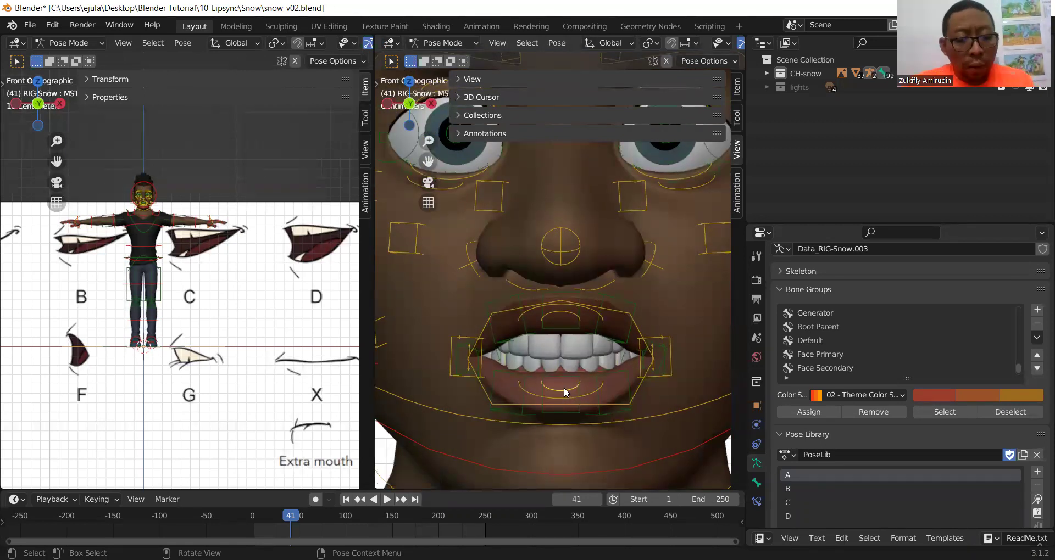
pyautogui.press('g')
pyautogui.press('z')
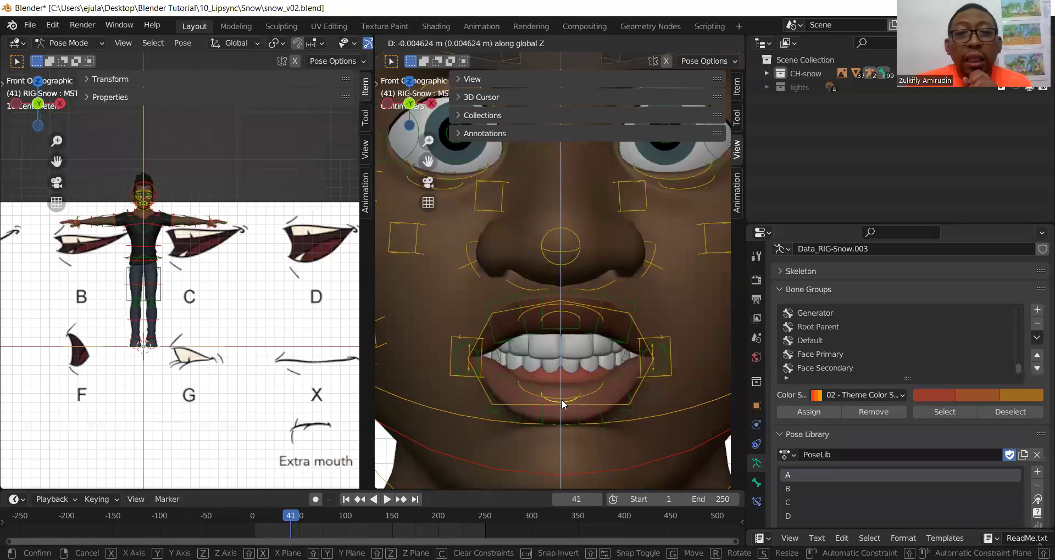
pyautogui.click(561, 400)
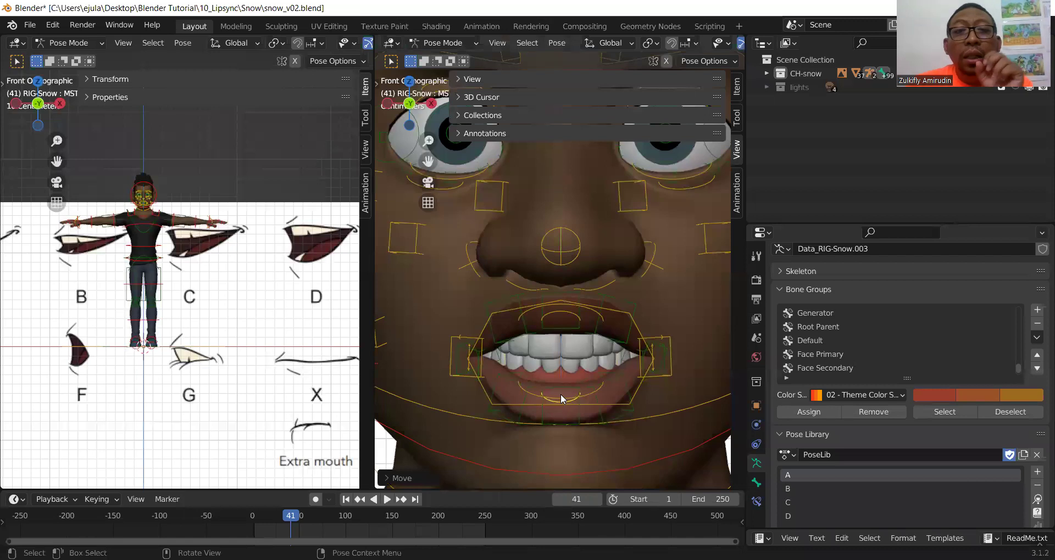
pyautogui.click(640, 357)
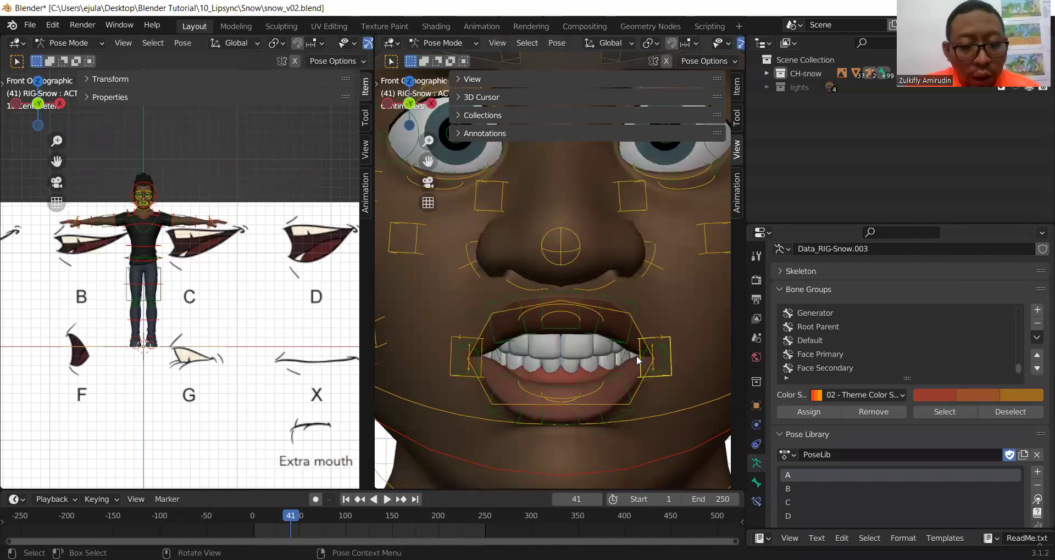
# Move the right and left mouth-corner controls inward
pyautogui.press('g')
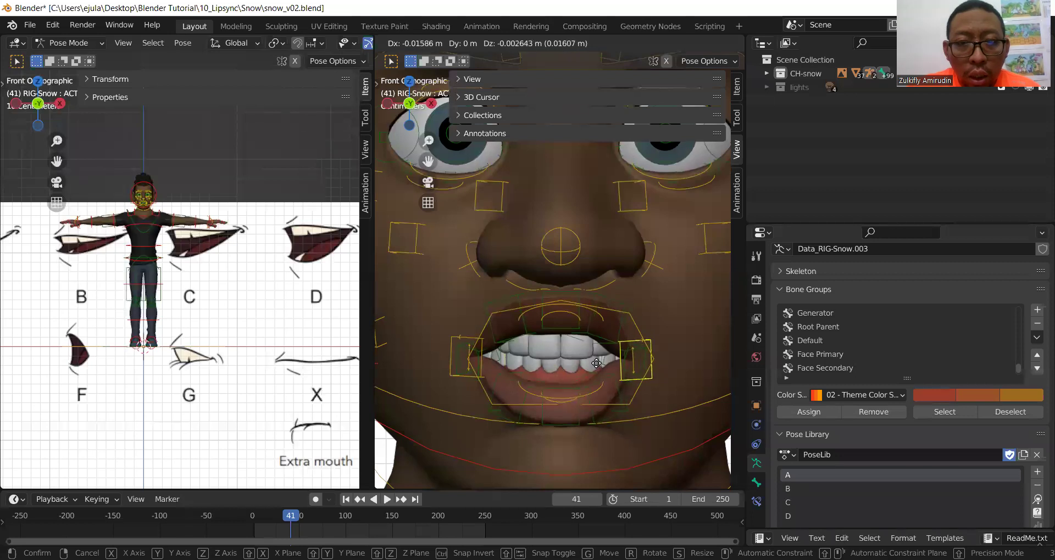
pyautogui.click(580, 361)
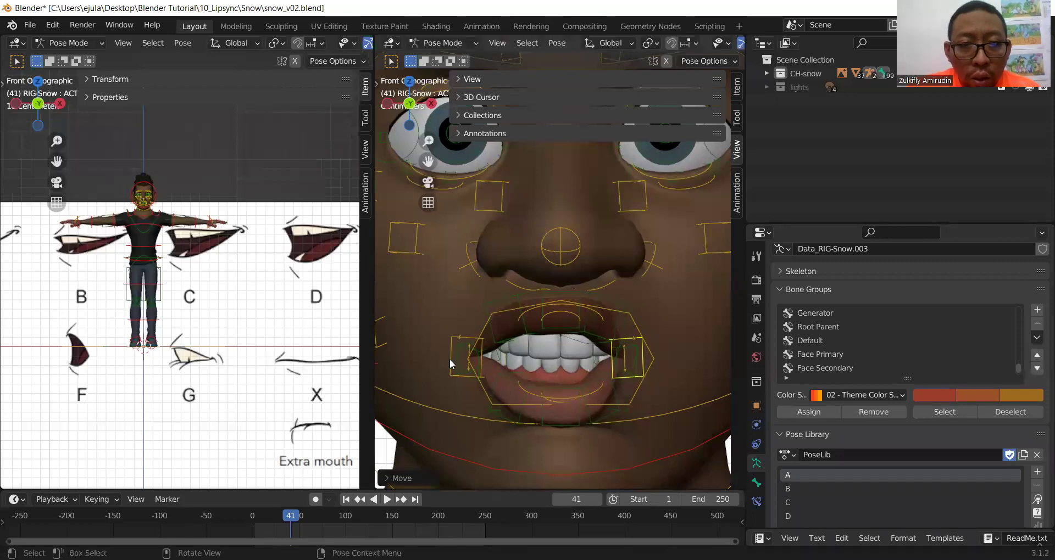
pyautogui.click(452, 360)
pyautogui.press('g')
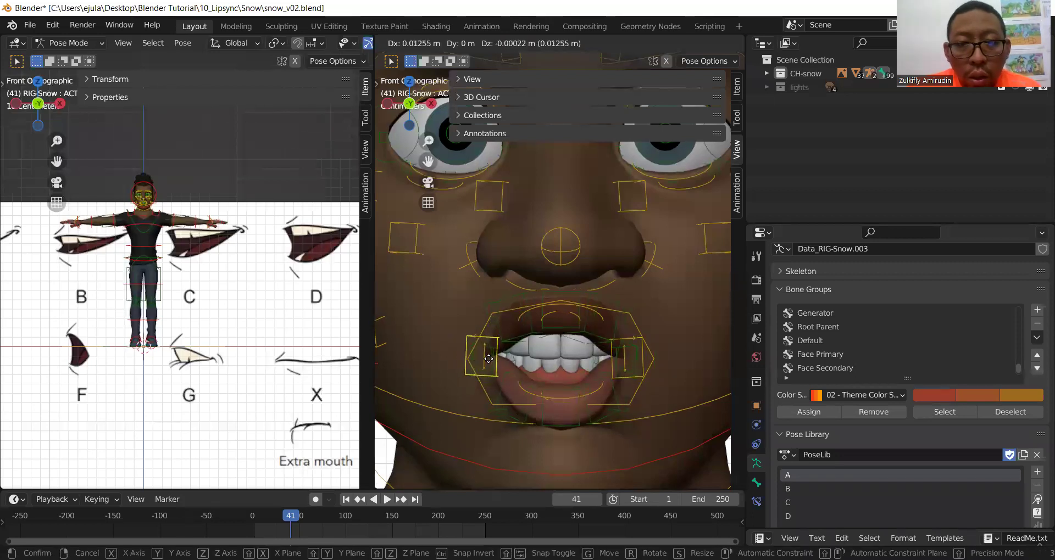
pyautogui.click(493, 357)
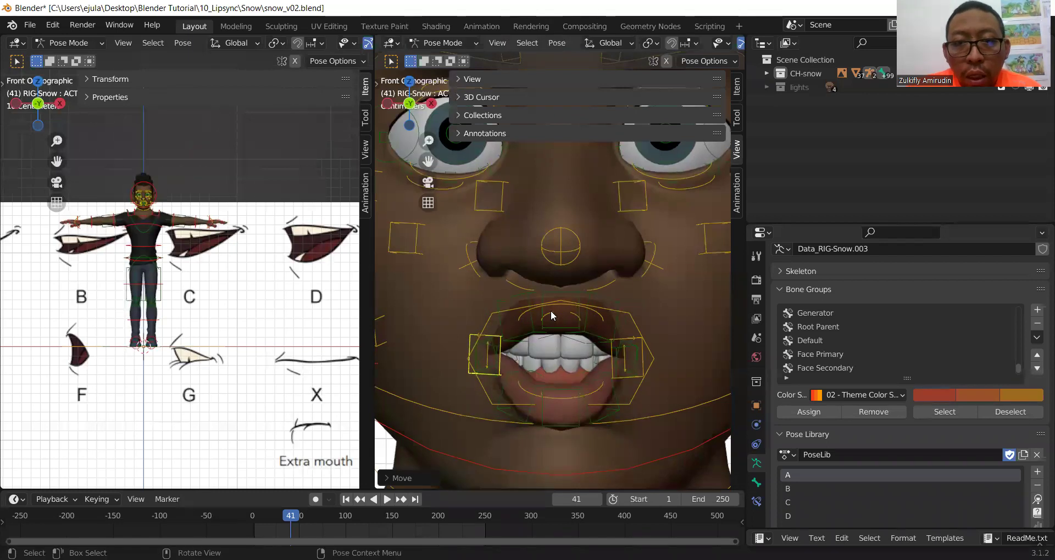
# Raise the upper-lip control vertically along Z
pyautogui.click(551, 312)
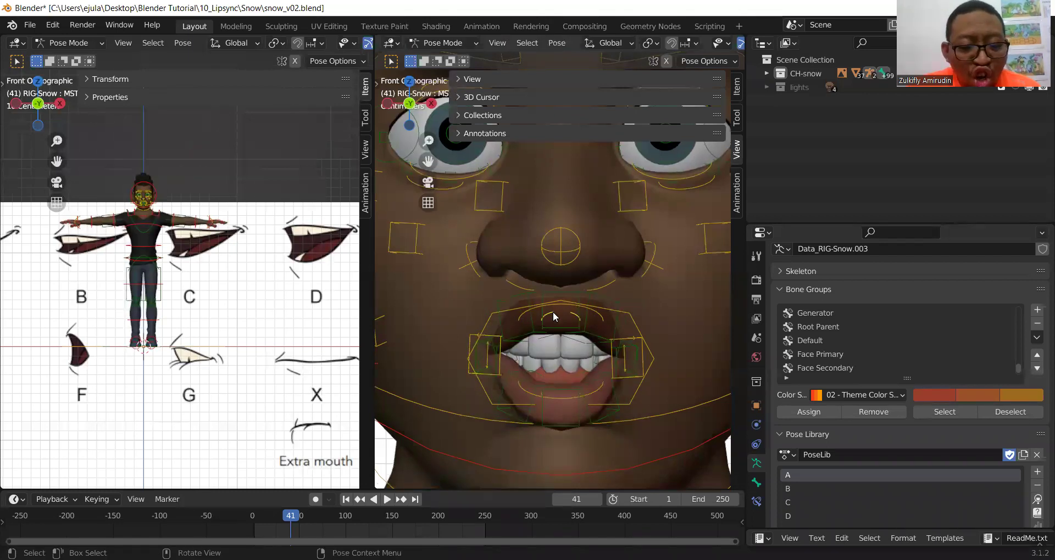
pyautogui.press('g')
pyautogui.press('z')
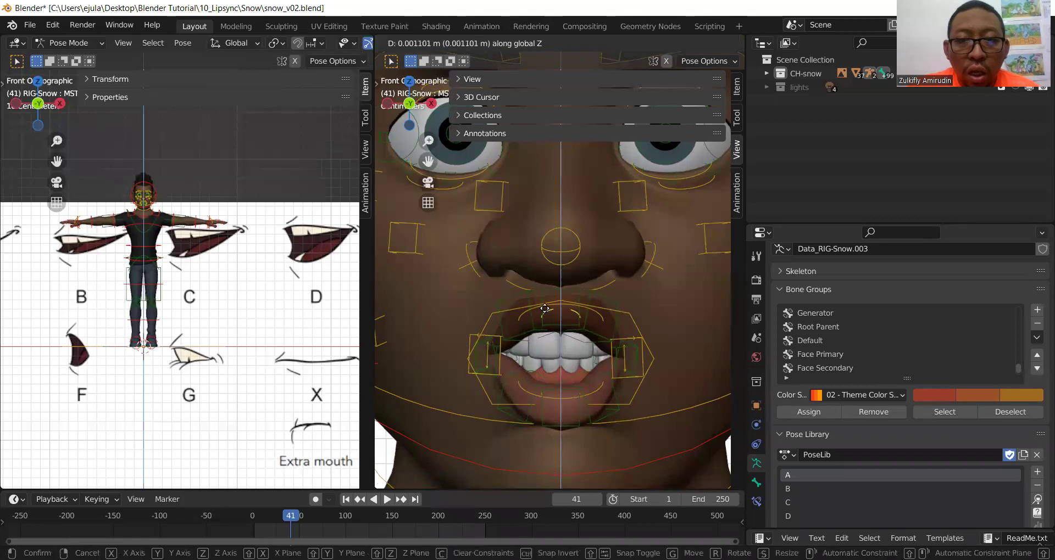
pyautogui.click(546, 299)
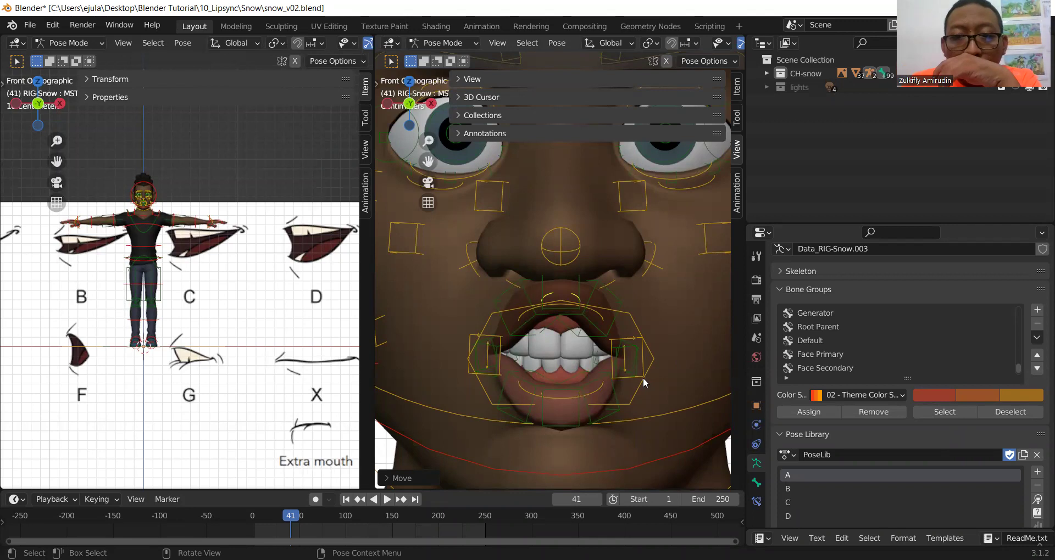
# Scale both mouth corners inward together to about 0.55 for a rounder mouth
pyautogui.click(621, 375)
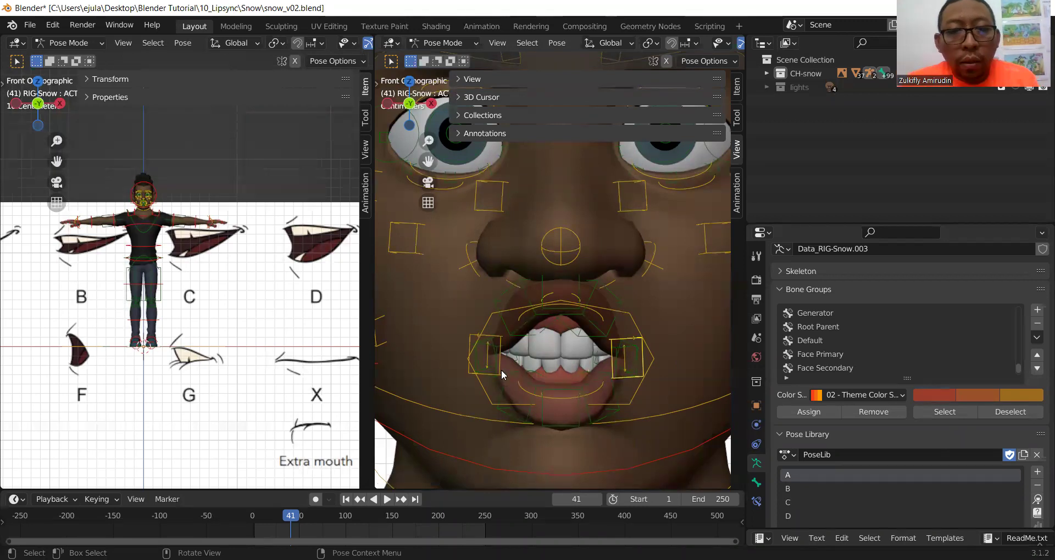
pyautogui.keyDown('shift'); pyautogui.click(470, 352); pyautogui.keyUp('shift')
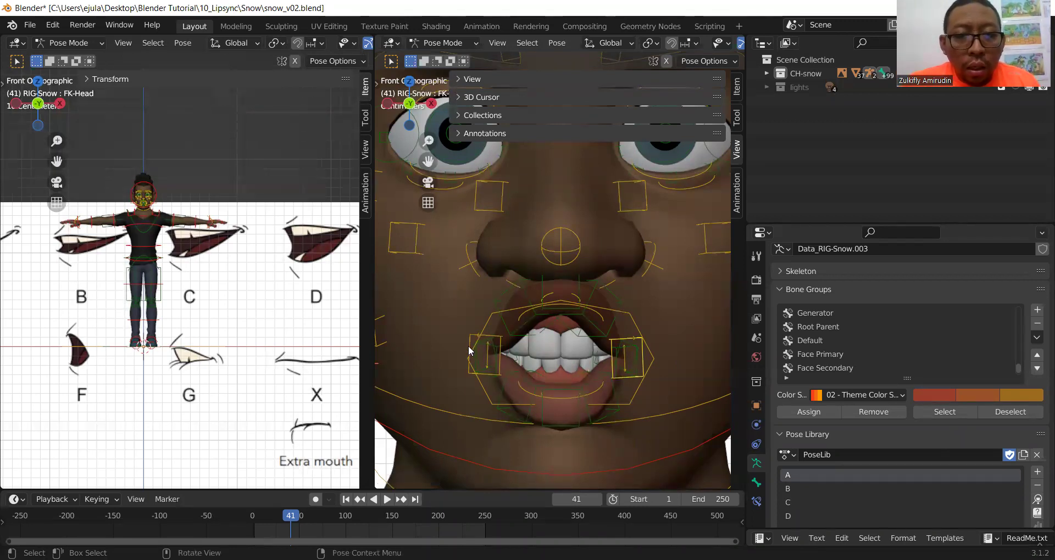
pyautogui.click(479, 344)
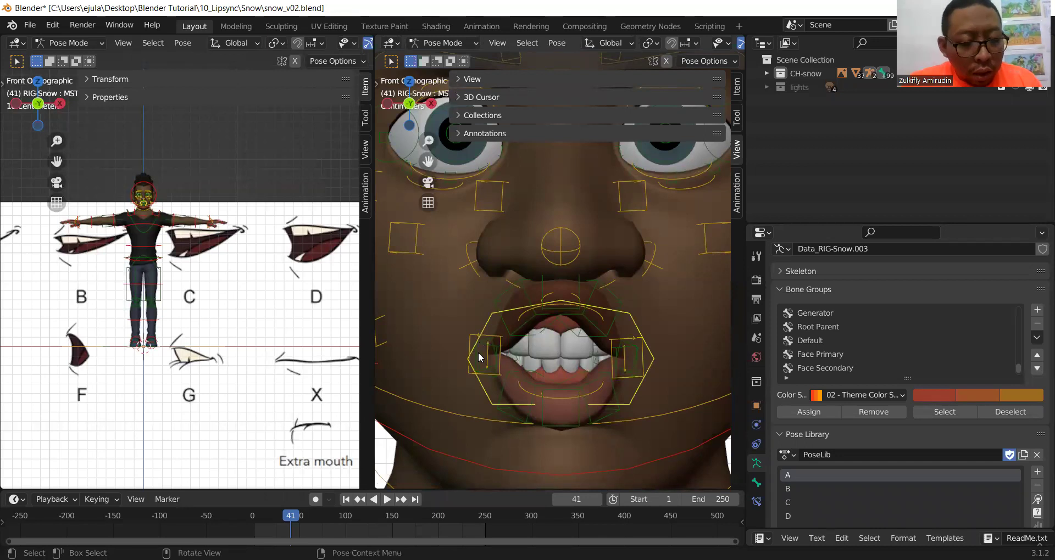
pyautogui.press('s')
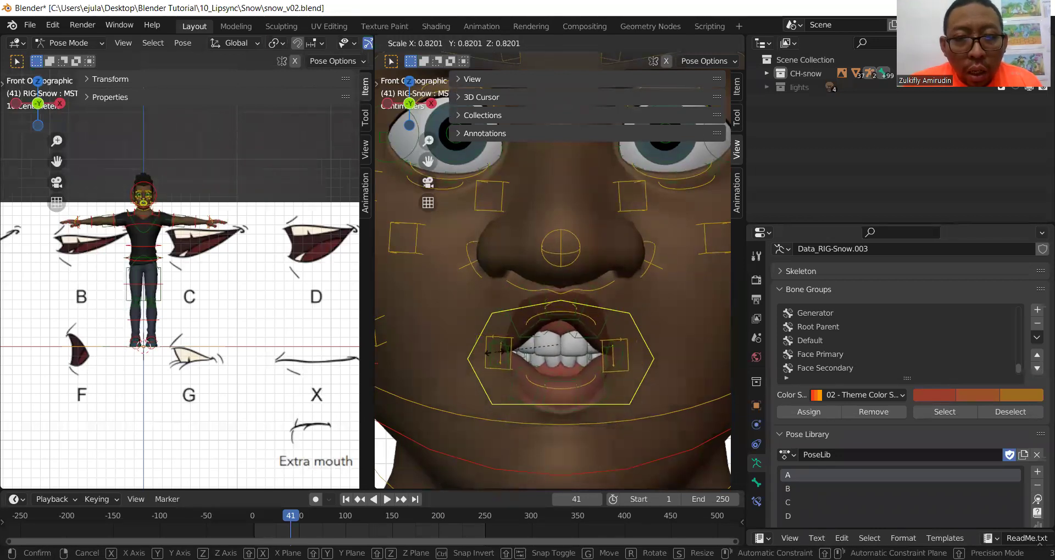
pyautogui.rightClick(499, 349)
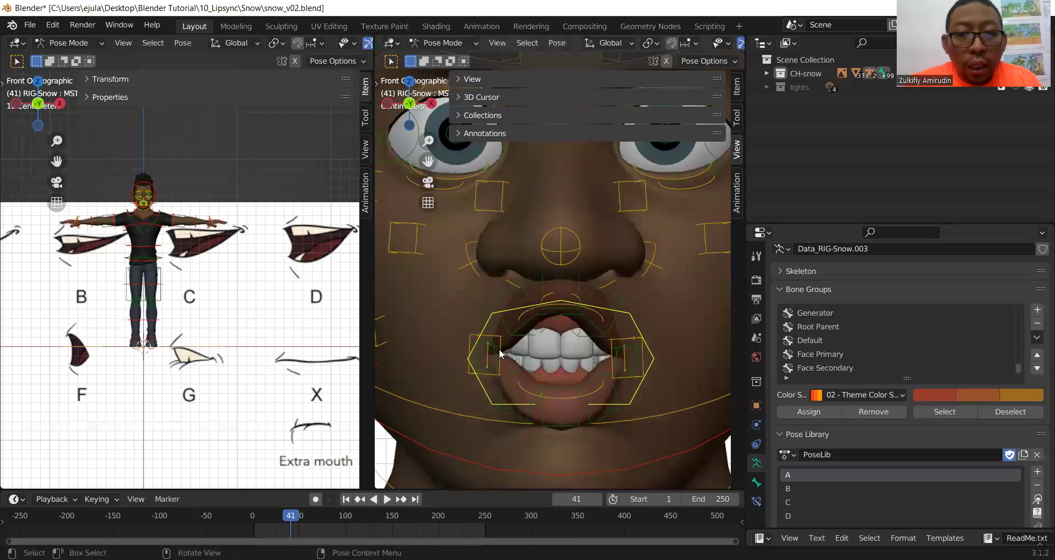
pyautogui.click(624, 375)
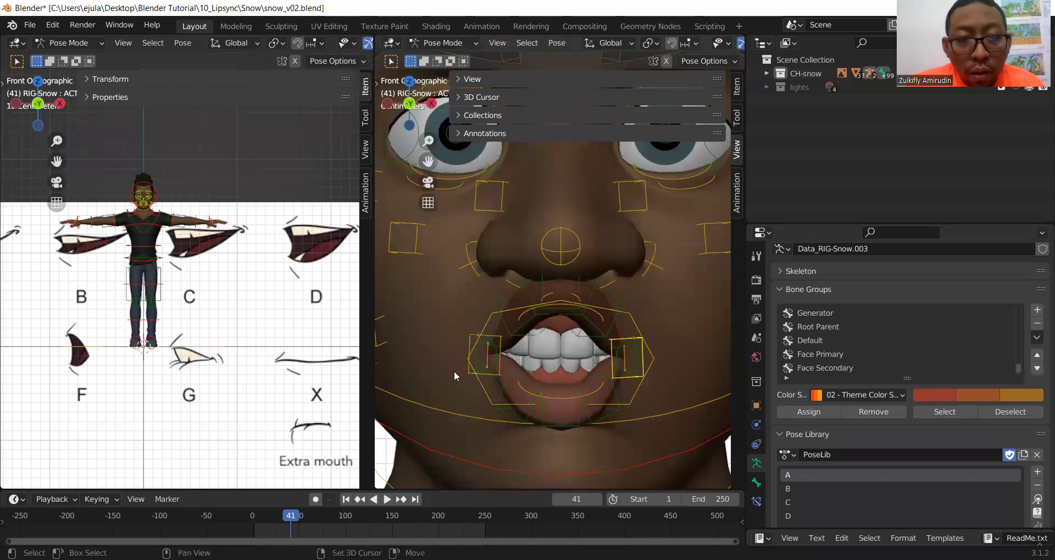
pyautogui.keyDown('shift'); pyautogui.click(468, 371); pyautogui.keyUp('shift')
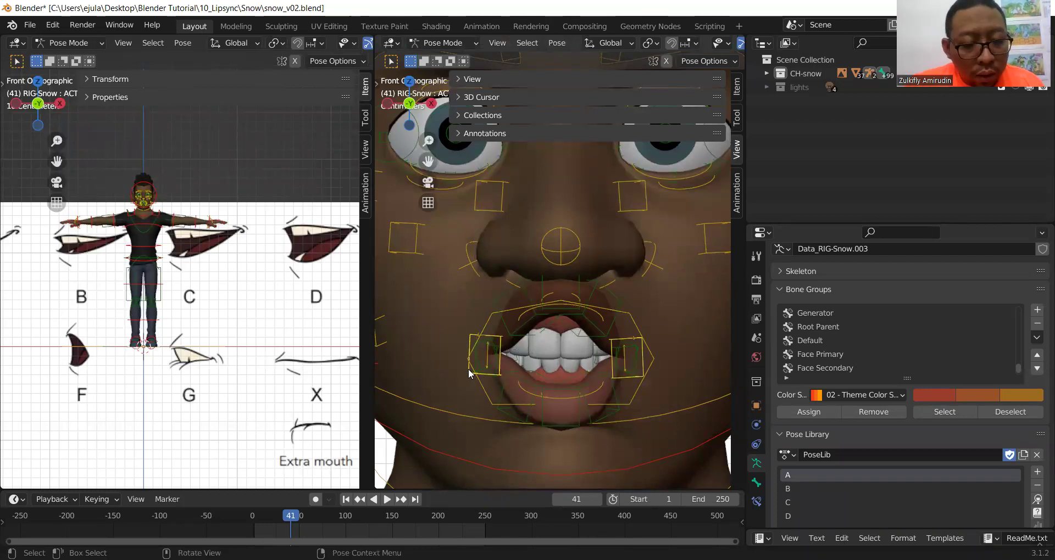
pyautogui.press('z')
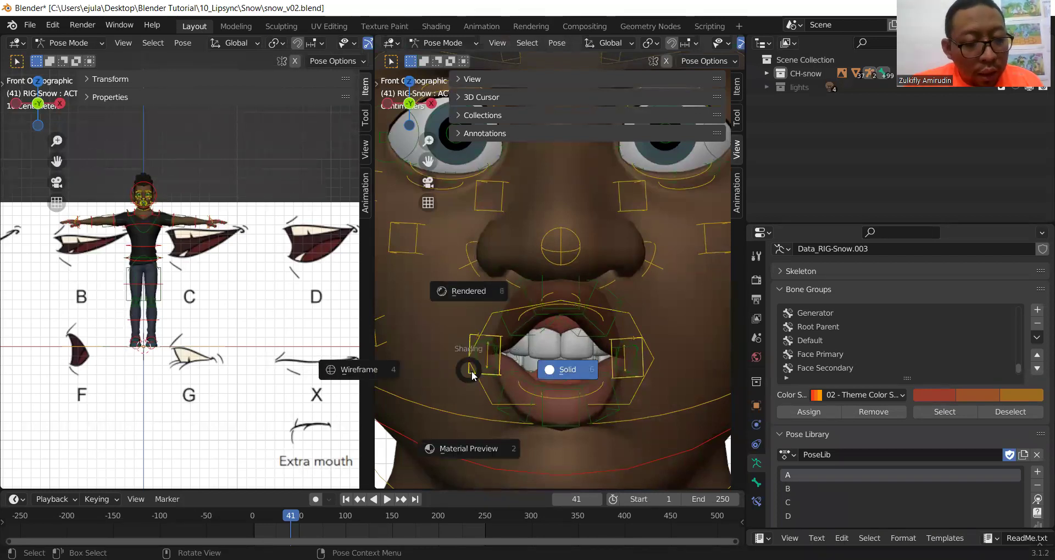
pyautogui.press('Escape')
pyautogui.press('s')
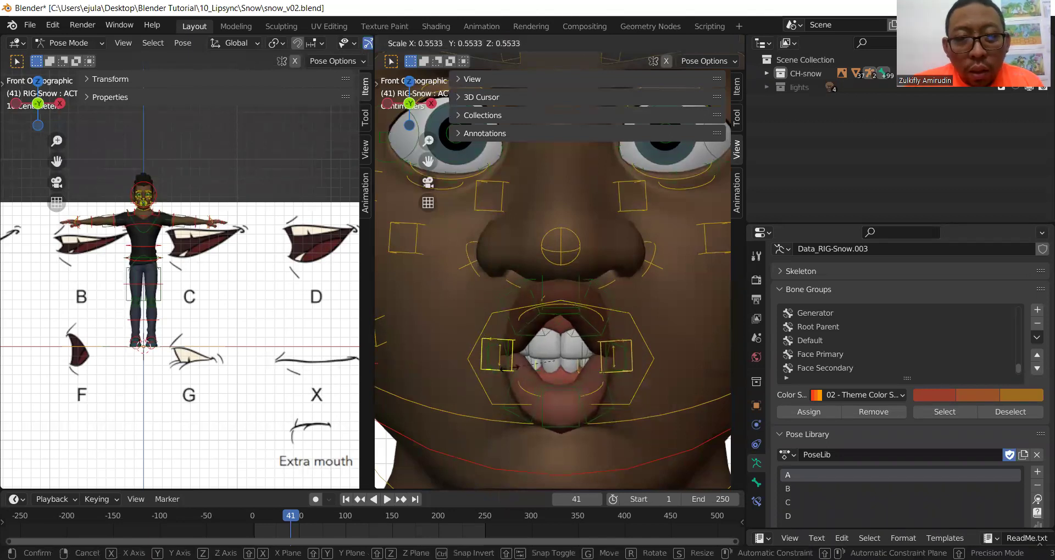
pyautogui.click(510, 372)
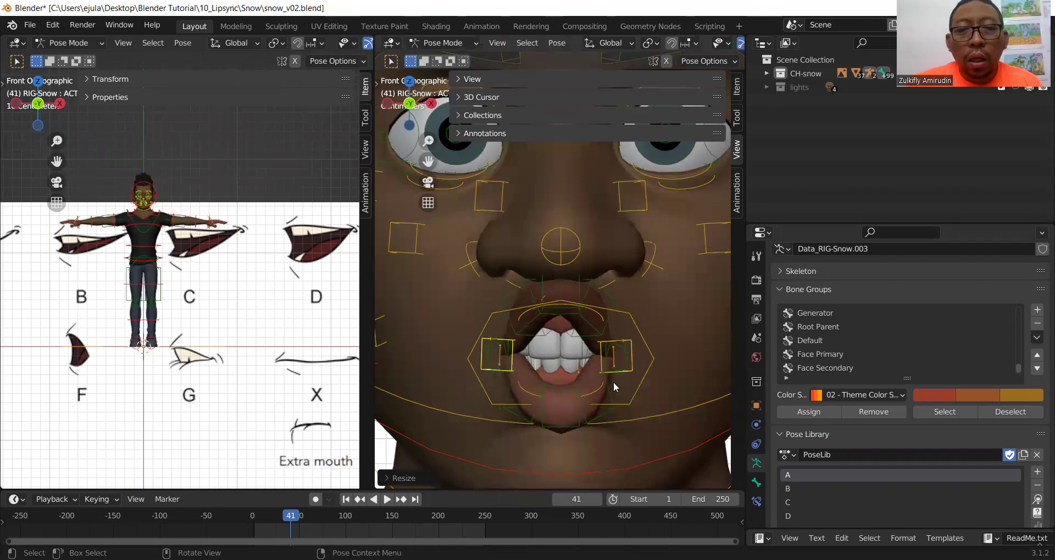
pyautogui.scroll(-1, 624, 385)
pyautogui.moveTo(623, 385); pyautogui.dragTo(508, 377, button='middle')
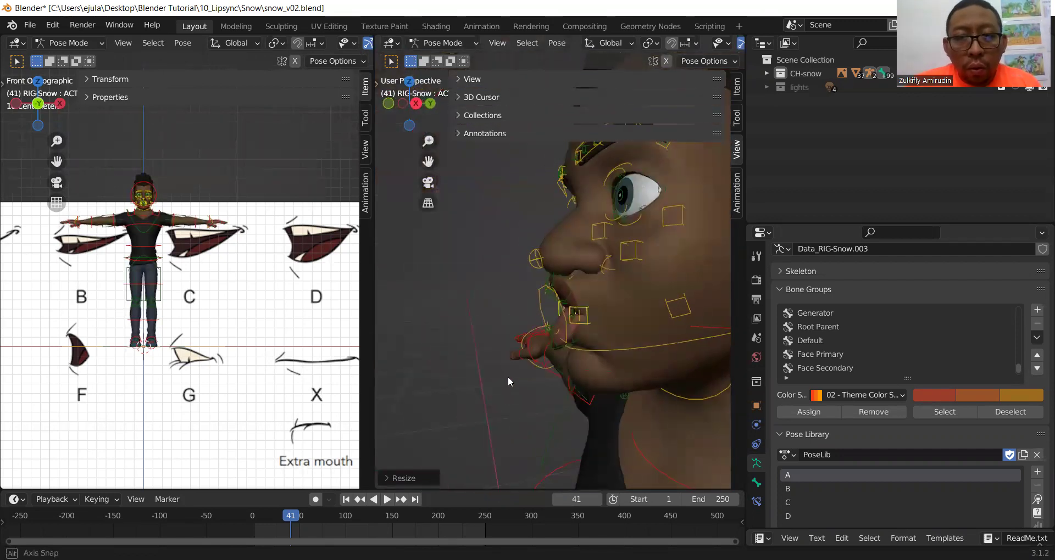
# In front view, nudge a lip bone vertically along Z
pyautogui.click(553, 301)
pyautogui.press('KP_1')
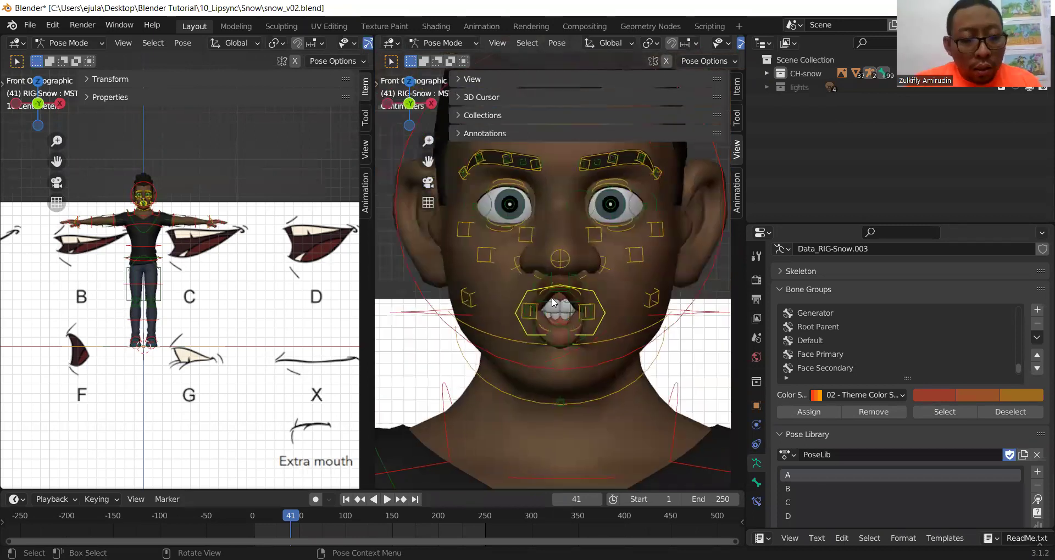
pyautogui.press('g')
pyautogui.press('z')
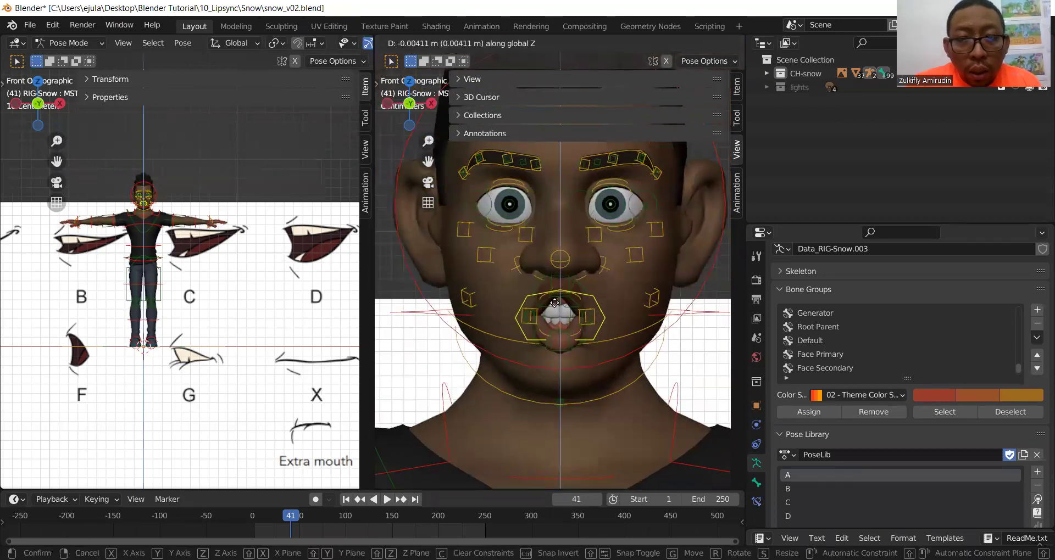
pyautogui.click(554, 305)
# In Right Ortho view, push the chin and lower-lip control up and forward
pyautogui.press('KP_3')
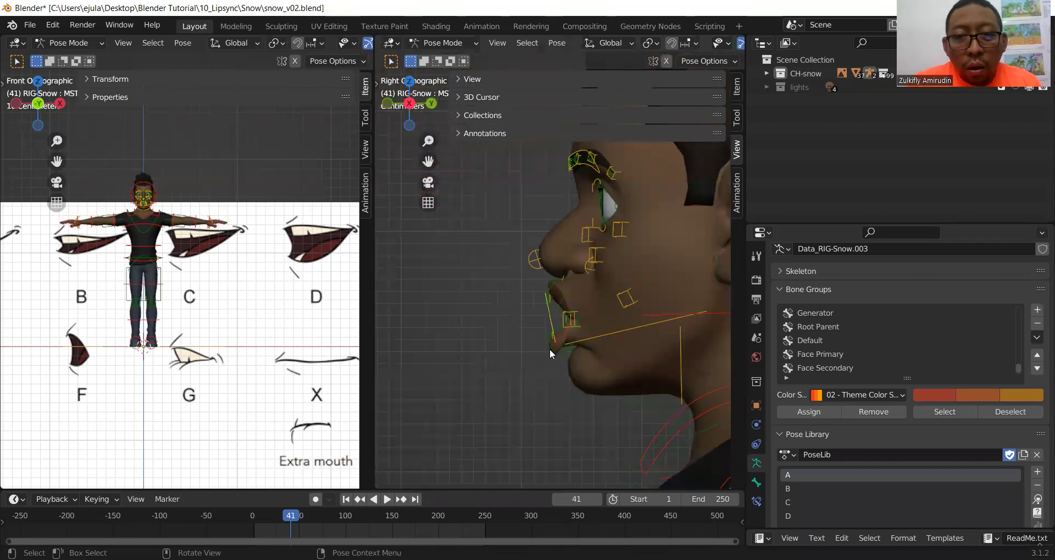
pyautogui.scroll(2, 553, 351)
pyautogui.scroll(2, 537, 424)
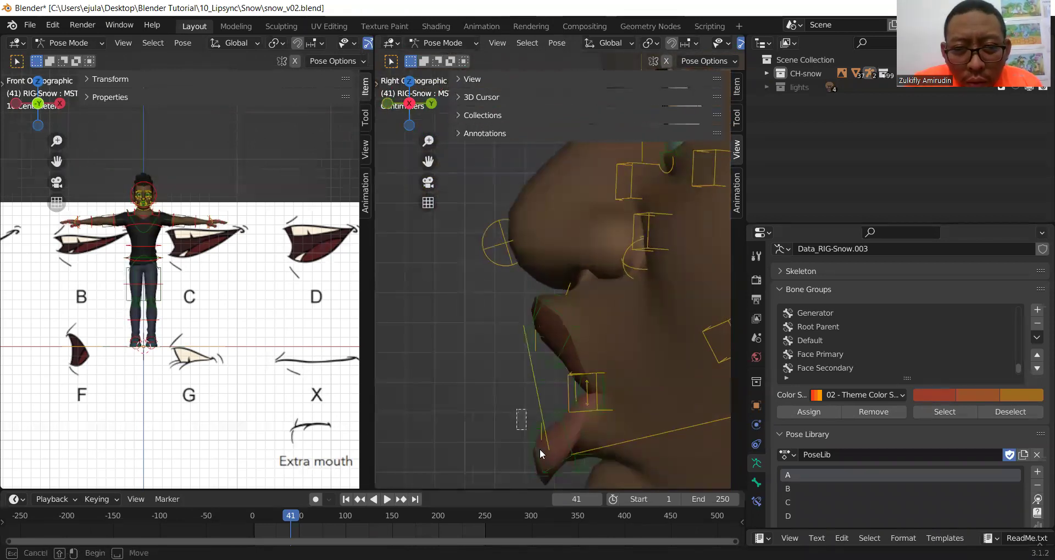
pyautogui.click(556, 470)
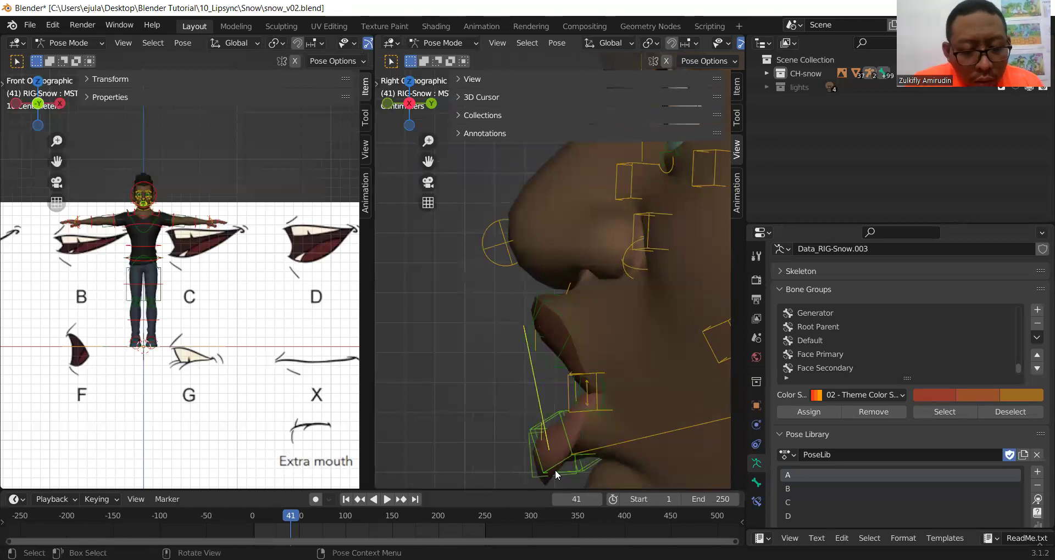
pyautogui.press('g')
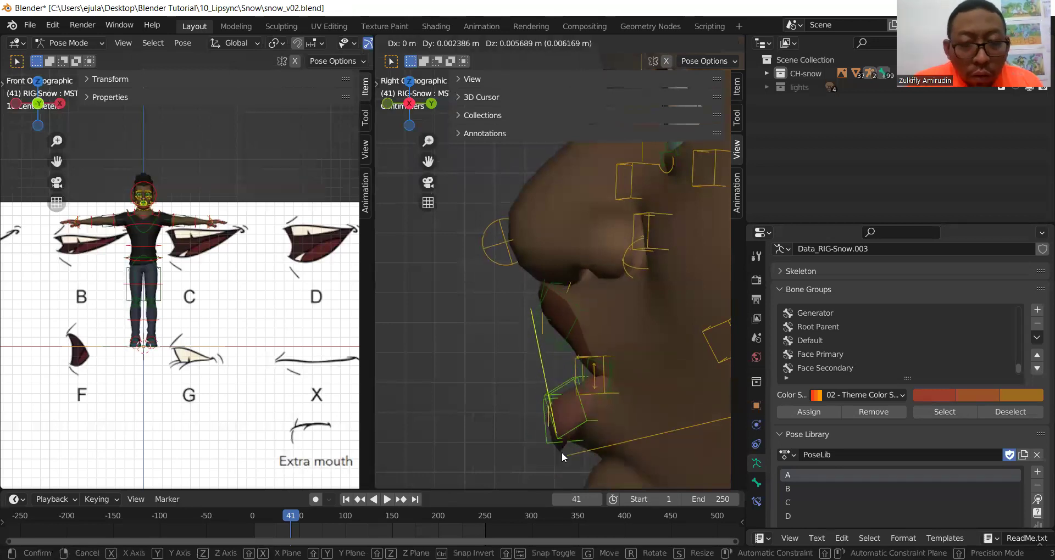
pyautogui.rightClick(561, 452)
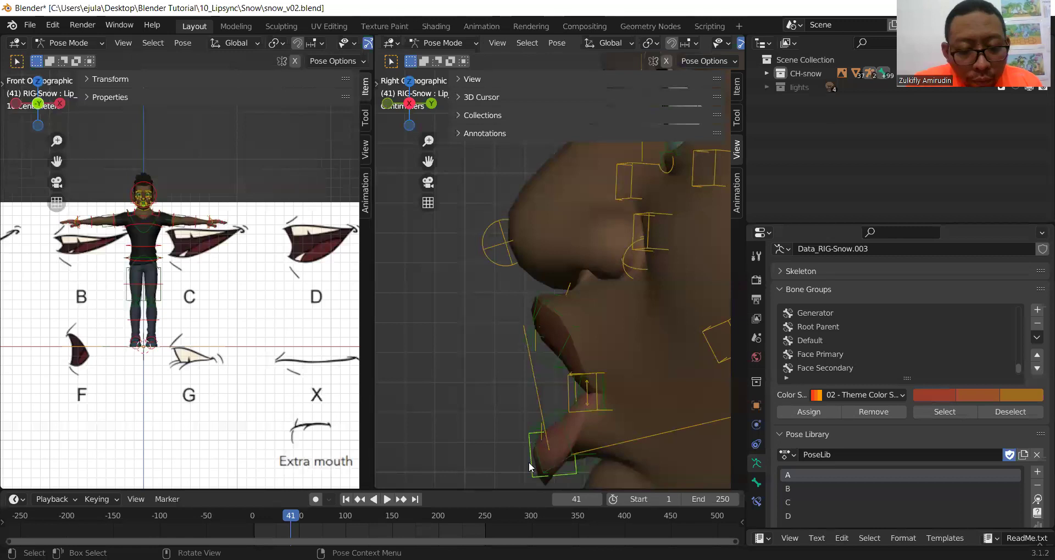
pyautogui.press('g')
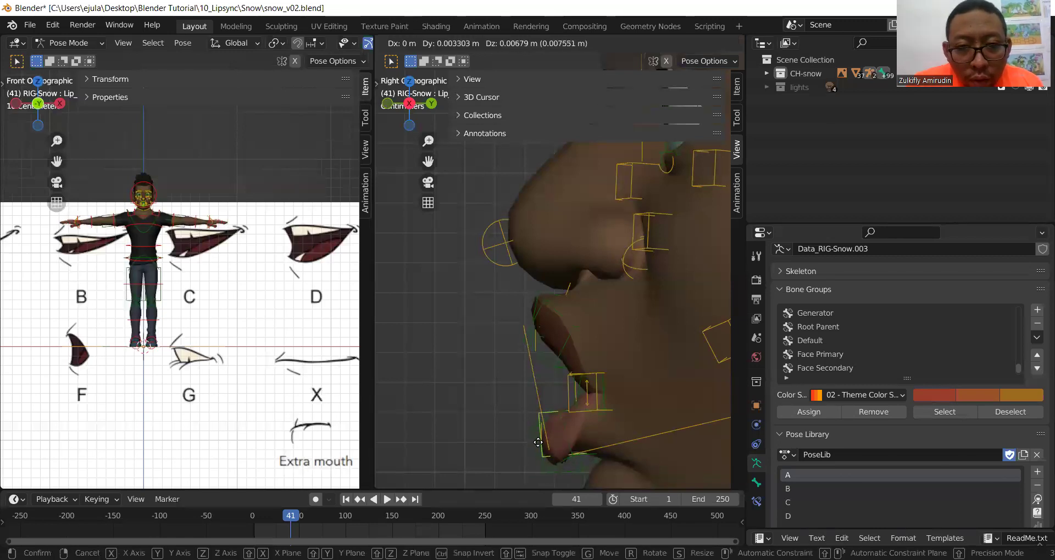
pyautogui.rightClick(534, 449)
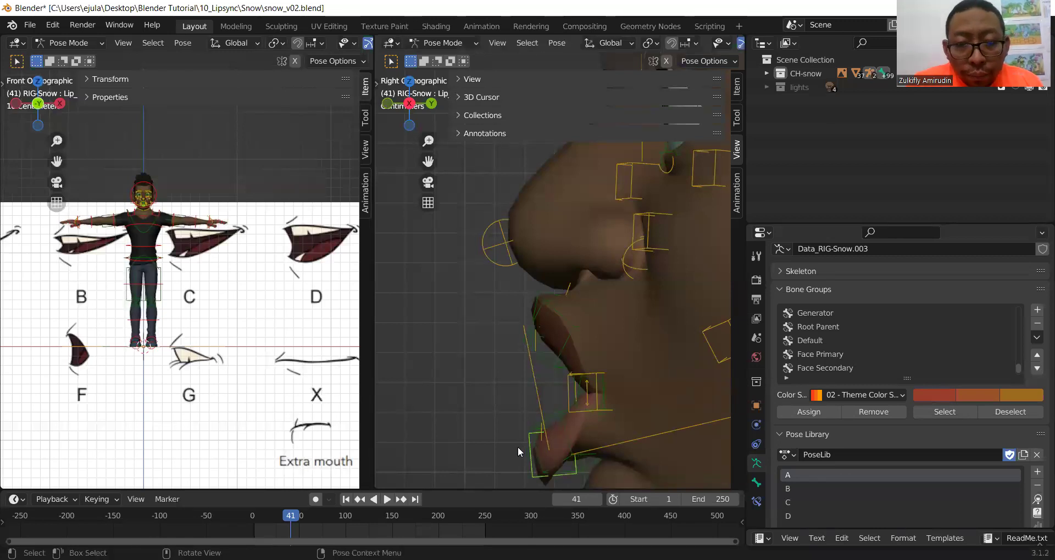
pyautogui.moveTo(518, 447); pyautogui.dragTo(653, 430, button='middle')
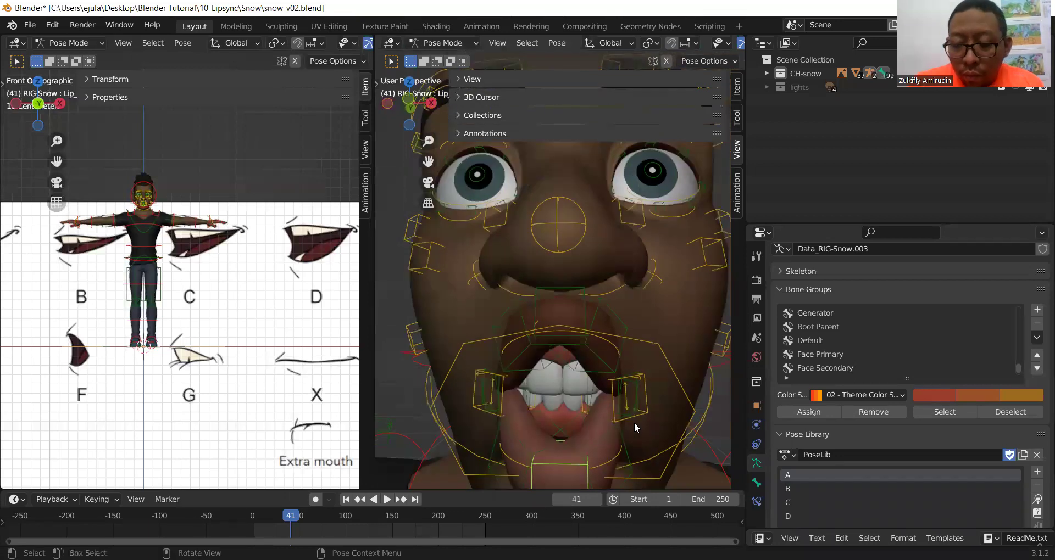
pyautogui.press('KP_3')
pyautogui.press('g')
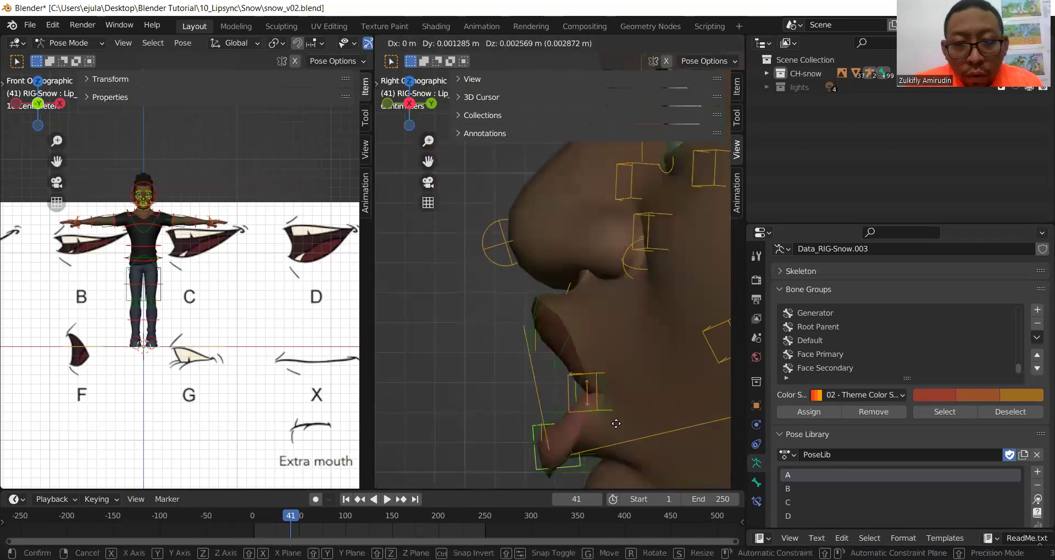
pyautogui.click(529, 415)
pyautogui.moveTo(530, 414); pyautogui.dragTo(653, 401, button='middle')
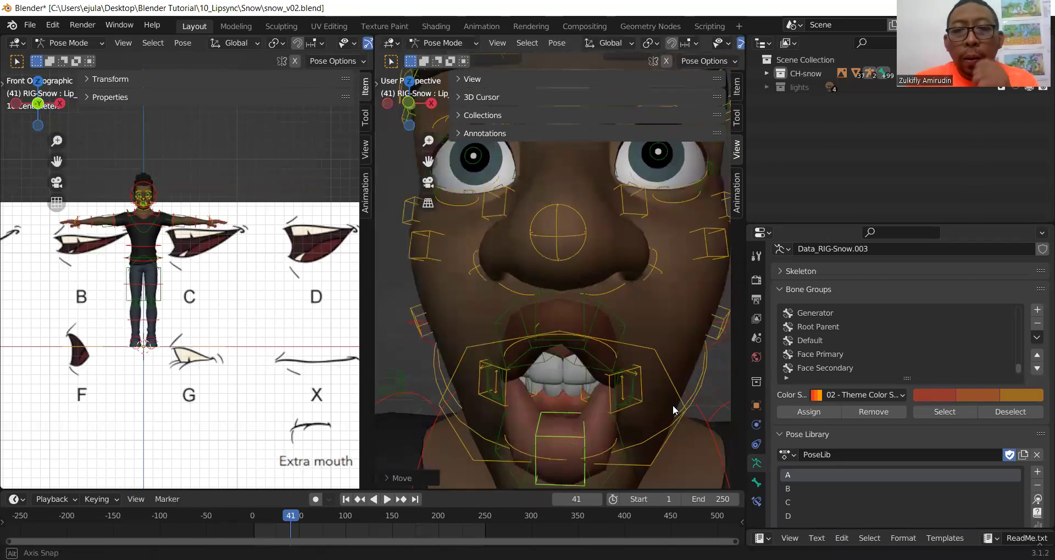
# Store the rounded mouth as new PoseLib pose 'E', then apply pose A
pyautogui.click(1038, 474)
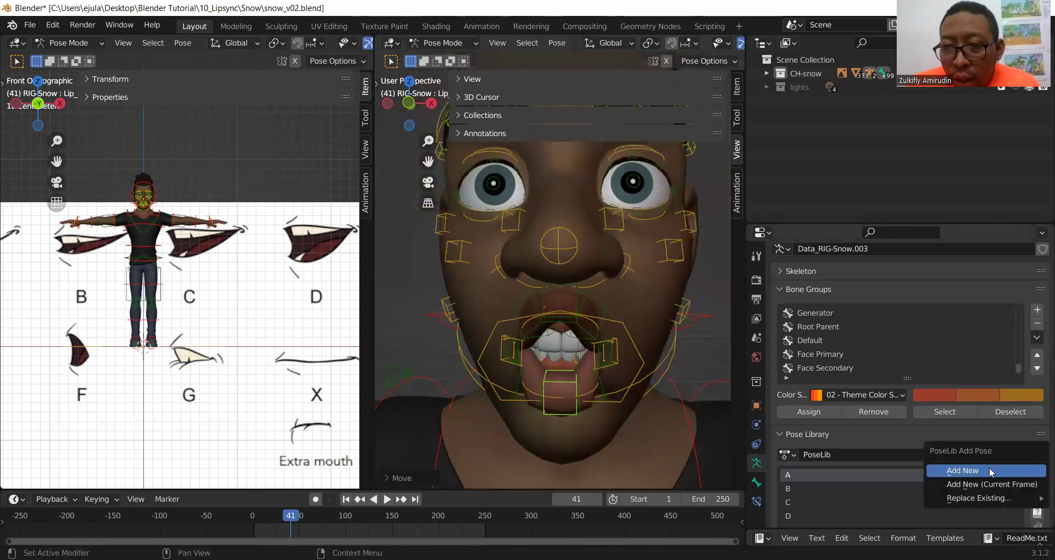
pyautogui.click(989, 469)
pyautogui.scroll(-3, 825, 519)
pyautogui.doubleClick(804, 463)
pyautogui.write('E')
pyautogui.press('Return')
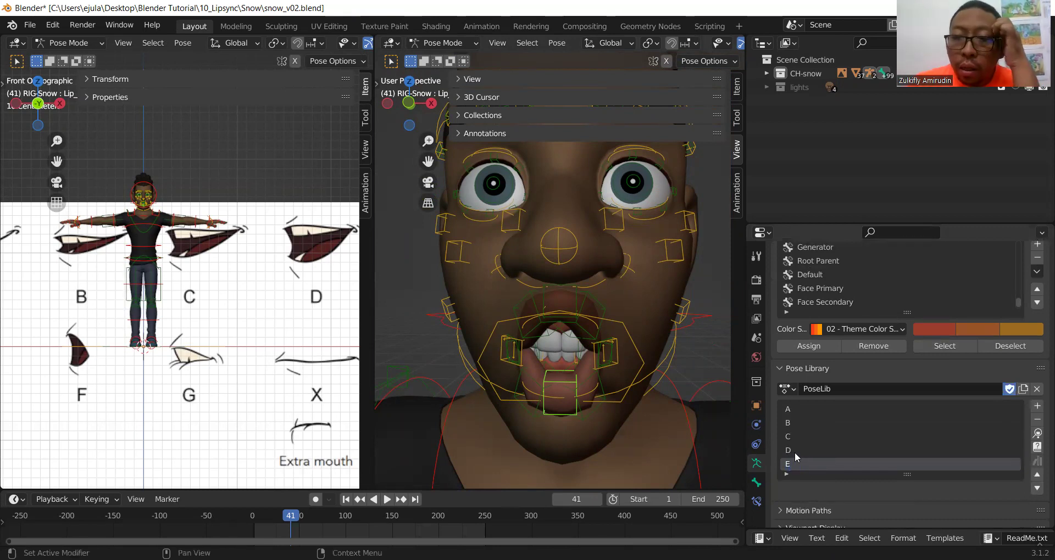
pyautogui.click(792, 413)
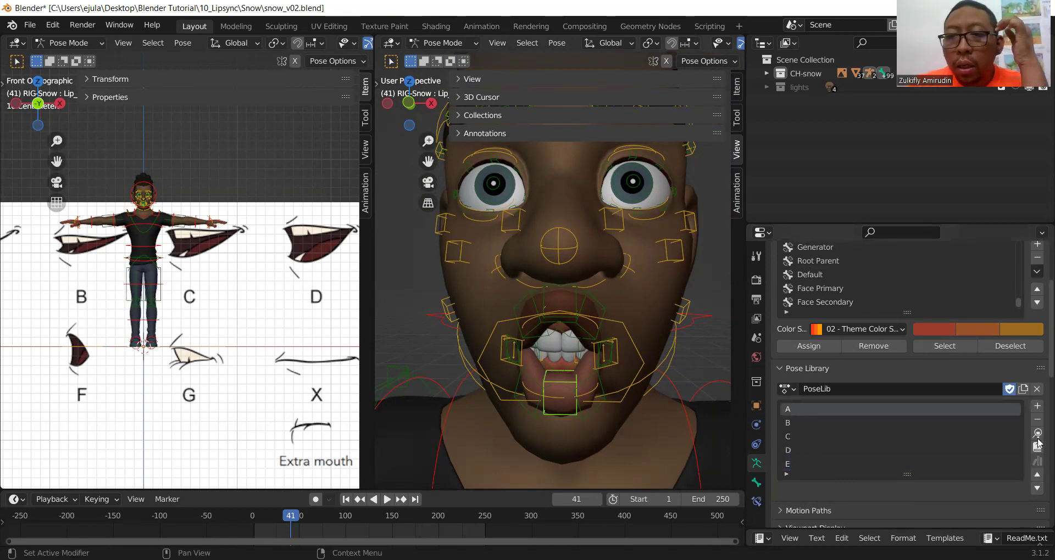
pyautogui.click(1037, 435)
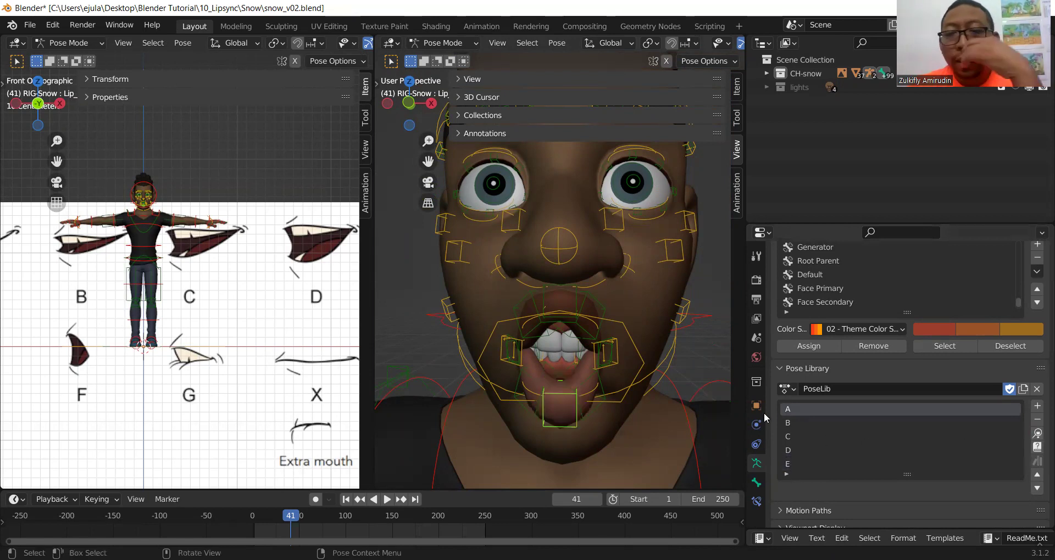
# Clear user transforms on the box-selected mouth controls and save the neutral mouth over an existing pose
pyautogui.scroll(-2, 566, 392)
pyautogui.moveTo(498, 295); pyautogui.dragTo(599, 364)
pyautogui.rightClick(574, 337)
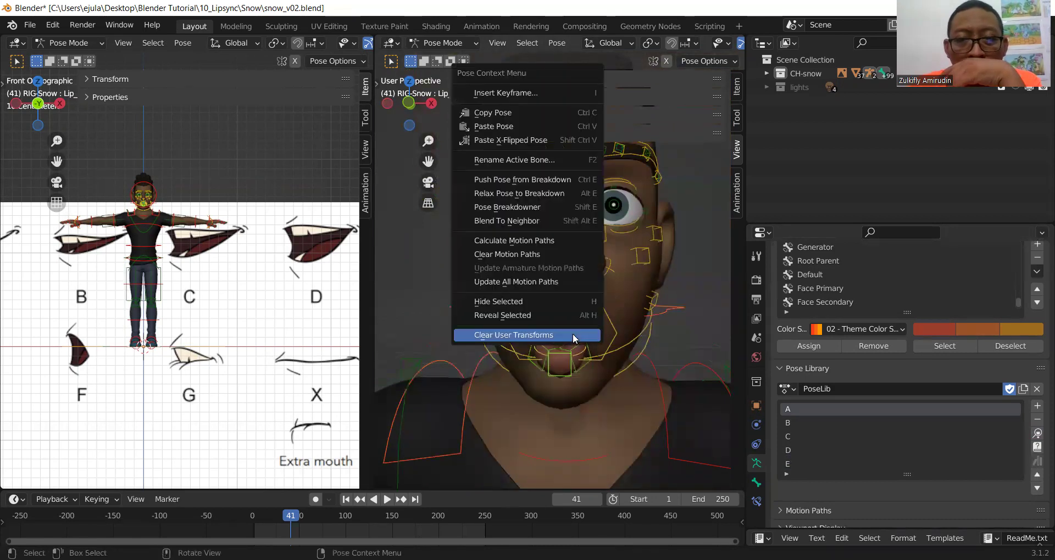
pyautogui.click(566, 336)
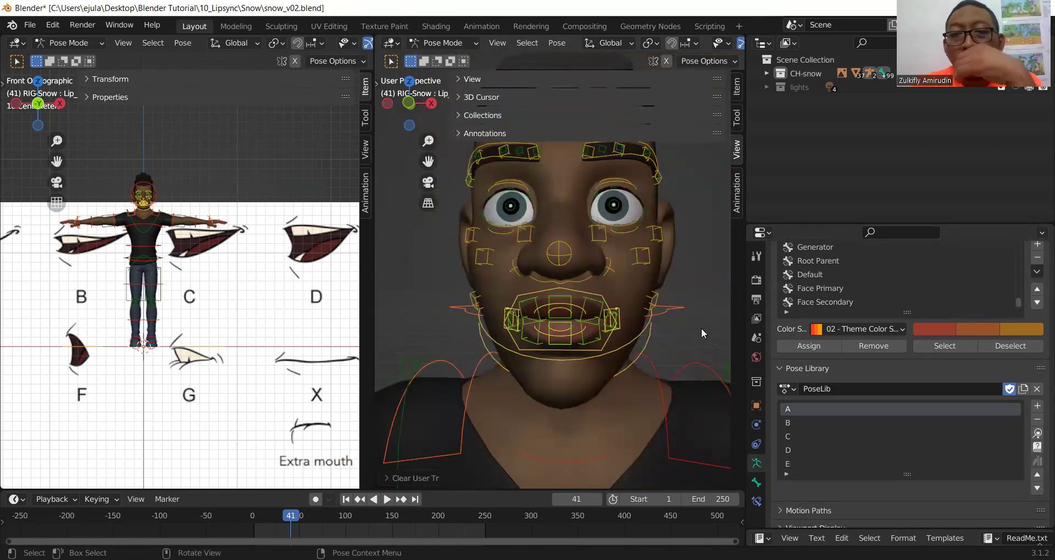
pyautogui.click(536, 312)
pyautogui.moveTo(500, 299); pyautogui.dragTo(620, 349)
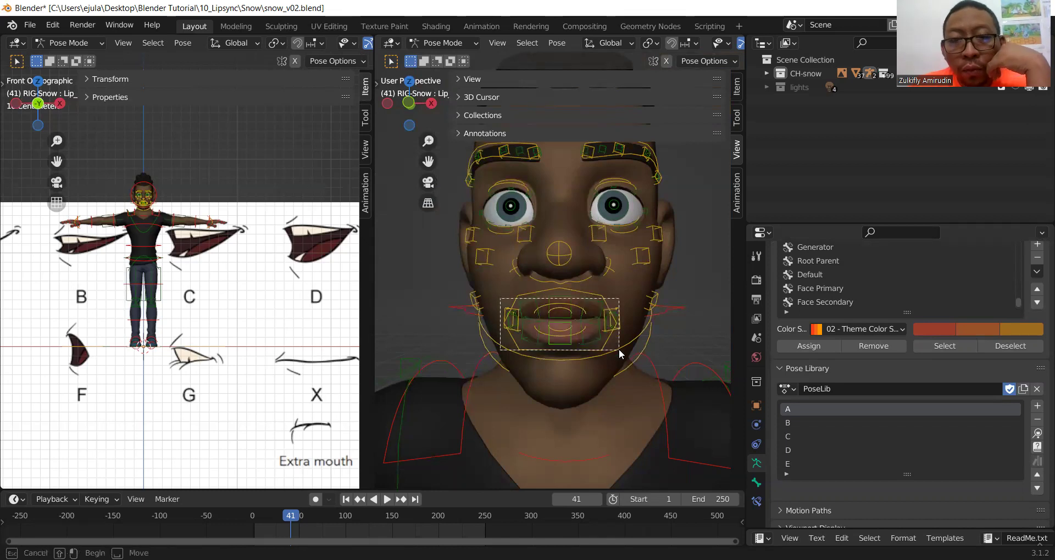
pyautogui.rightClick(572, 339)
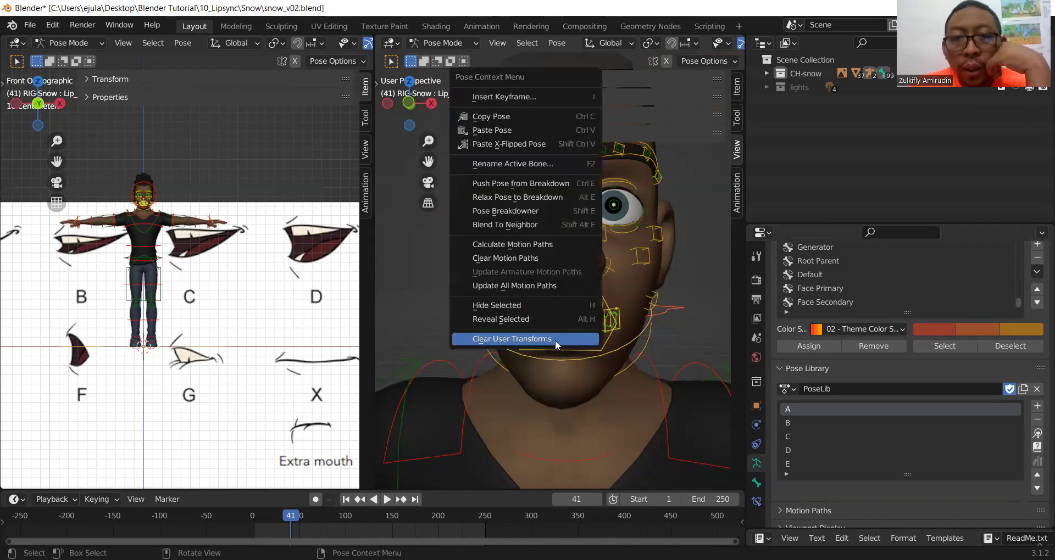
pyautogui.click(555, 340)
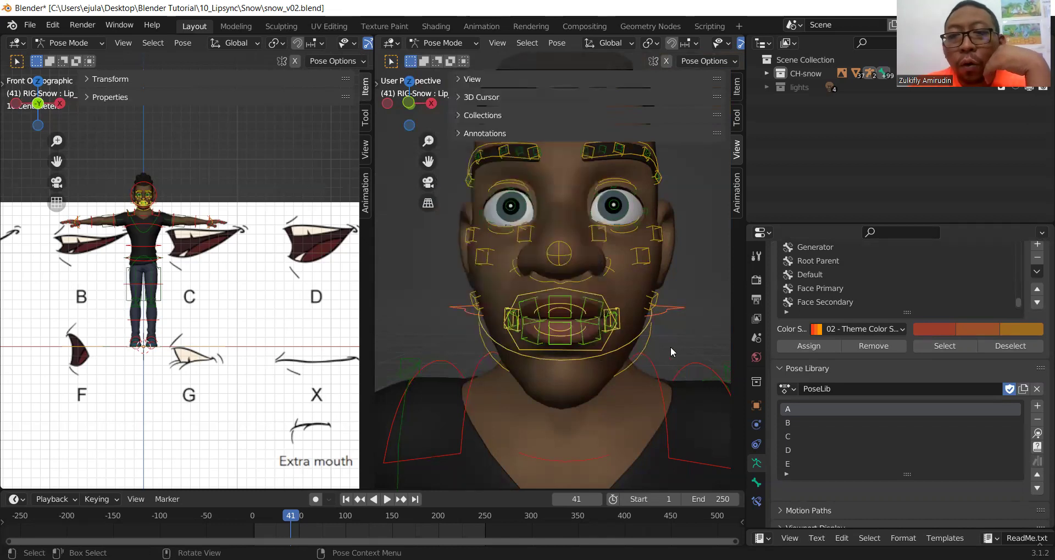
pyautogui.click(1036, 407)
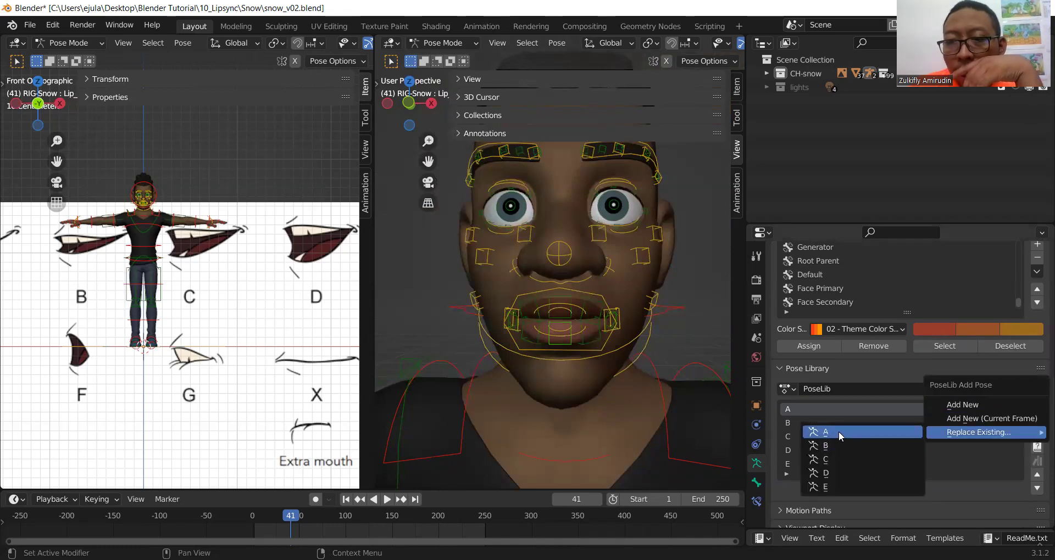
pyautogui.click(826, 487)
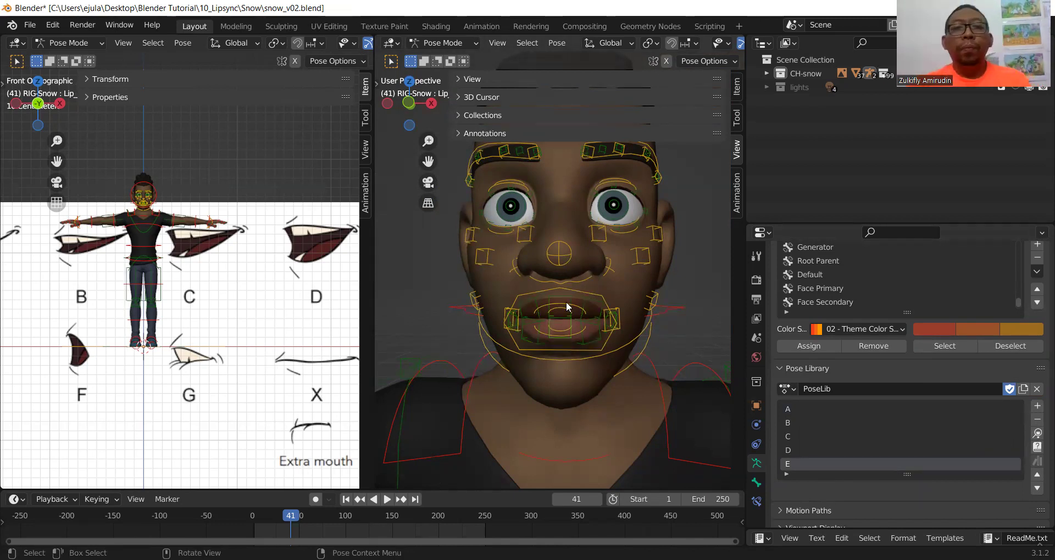
# Apply mouth poses A and E from the Pose Library, finishing on the wide-open pose D
pyautogui.scroll(2, 571, 310)
pyautogui.scroll(2, 597, 321)
pyautogui.moveTo(612, 336)
pyautogui.mouseDown(button='middle')
pyautogui.moveTo(554, 337)
pyautogui.moveTo(587, 361)
pyautogui.mouseUp(button='middle')
pyautogui.click(813, 413)
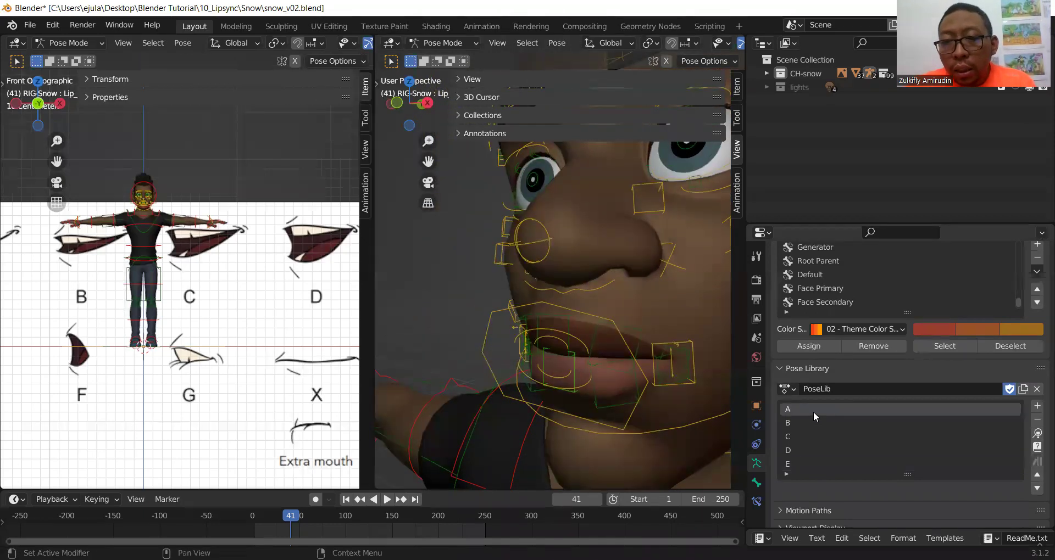
pyautogui.click(1037, 434)
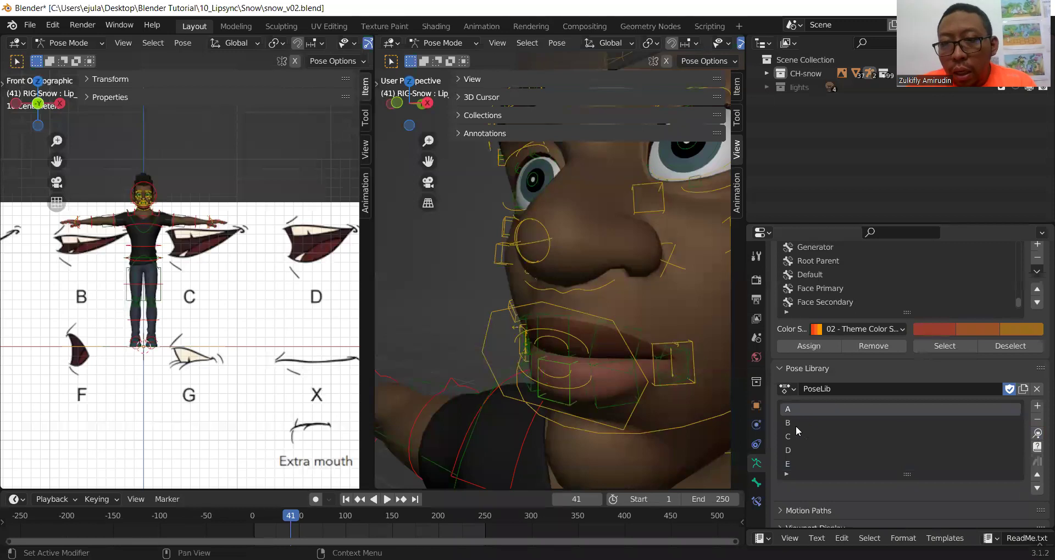
pyautogui.click(798, 464)
pyautogui.click(1037, 434)
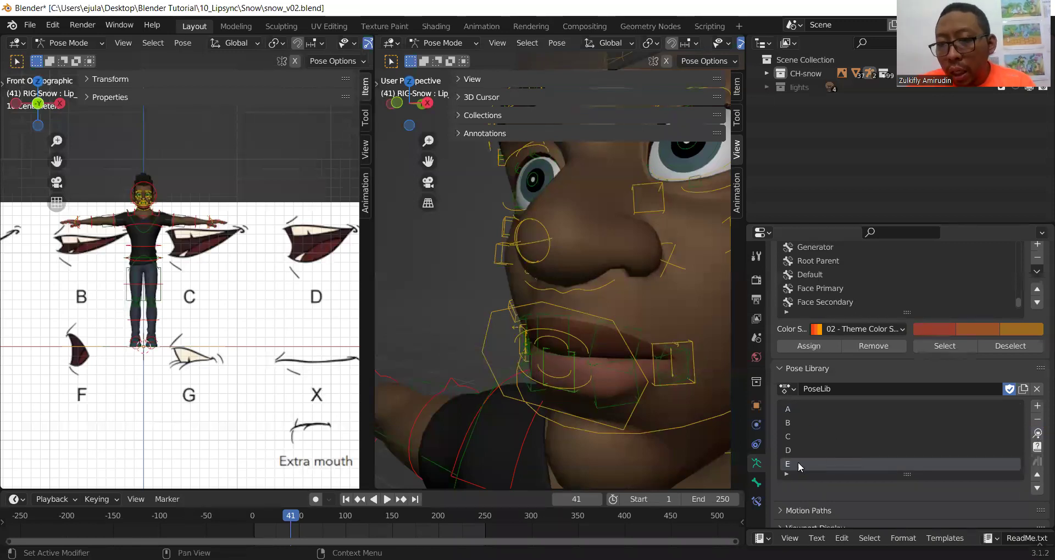
pyautogui.click(798, 450)
pyautogui.click(1037, 434)
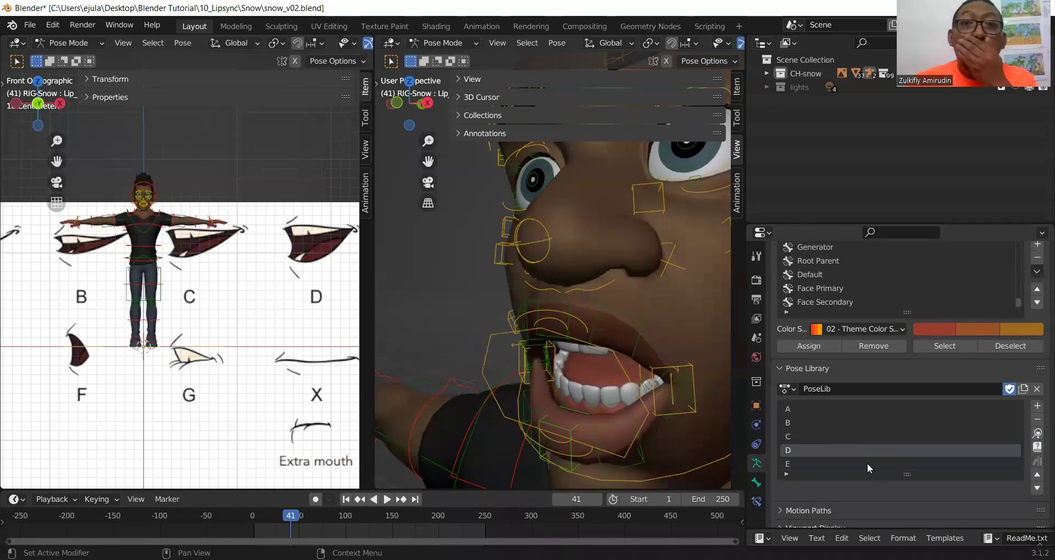
pyautogui.moveTo(518, 401); pyautogui.dragTo(528, 403, button='middle')
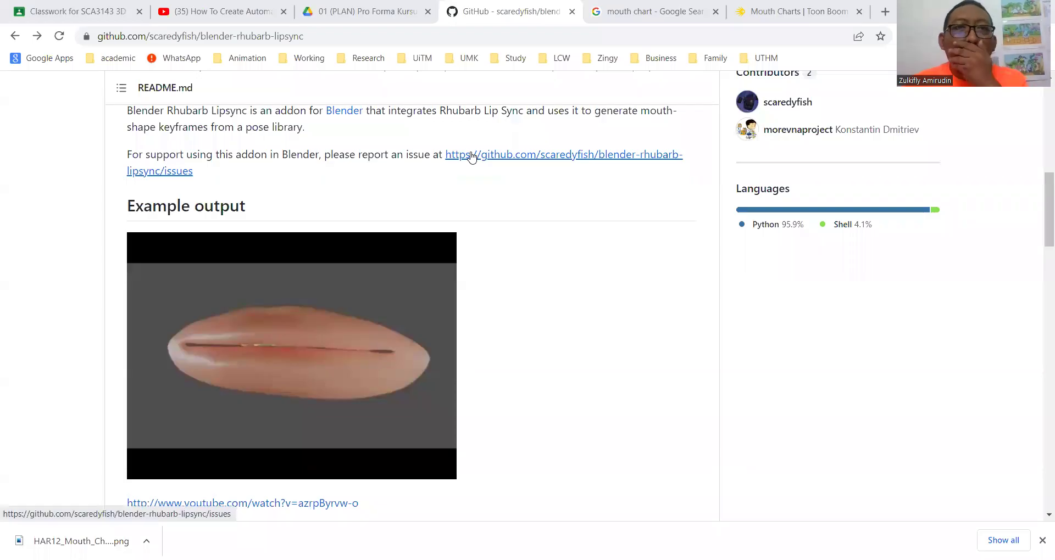
# Scroll the blender-rhubarb-lipsync README on GitHub back up to the repository's file list
pyautogui.scroll(-4, 549, 312)
pyautogui.scroll(4, 551, 312)
pyautogui.scroll(7, 551, 312)
pyautogui.scroll(4, 551, 312)
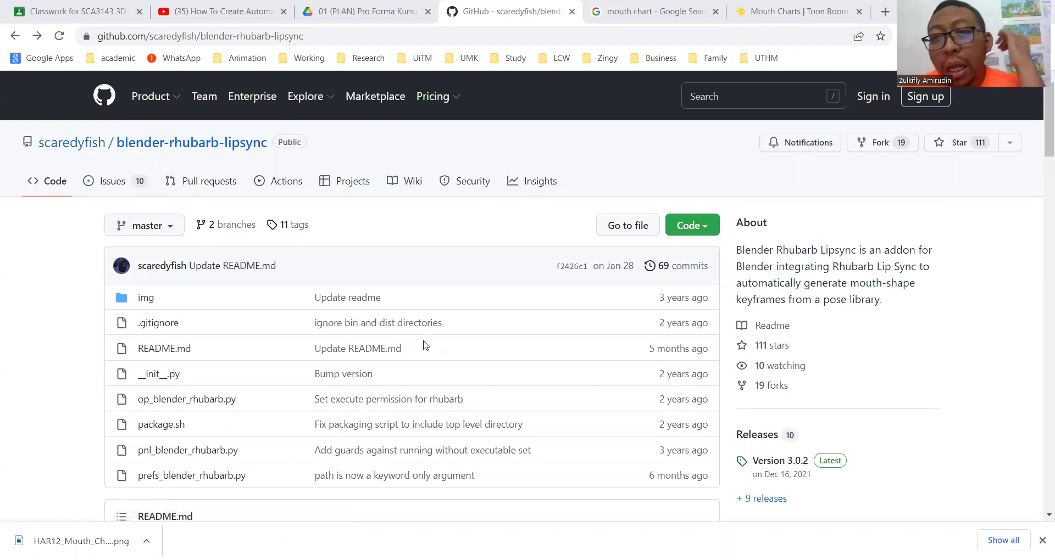
# Scroll the README past the Example output down to the Installation section
pyautogui.scroll(-1, 425, 345)
pyautogui.scroll(-3, 425, 345)
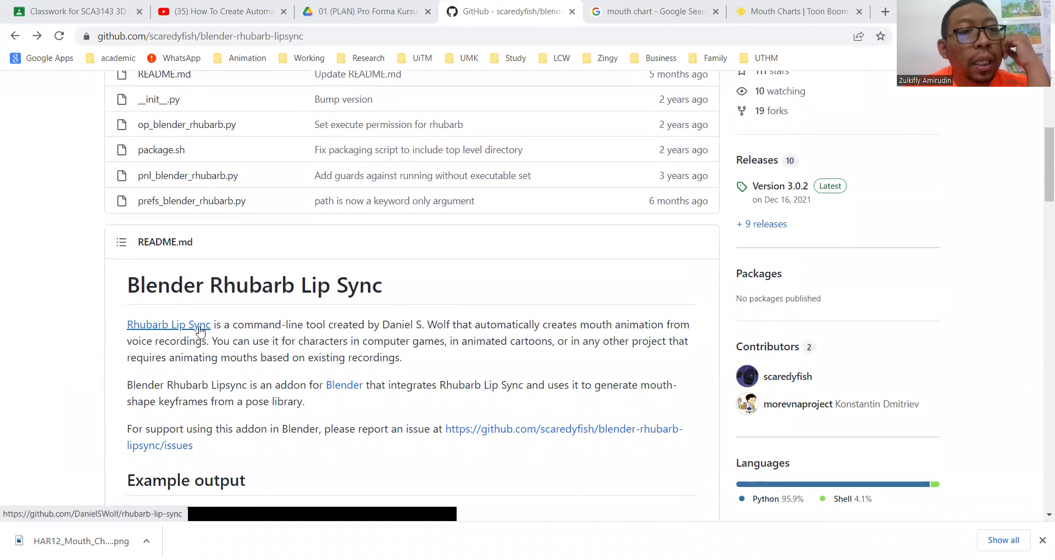
pyautogui.scroll(-1, 201, 330)
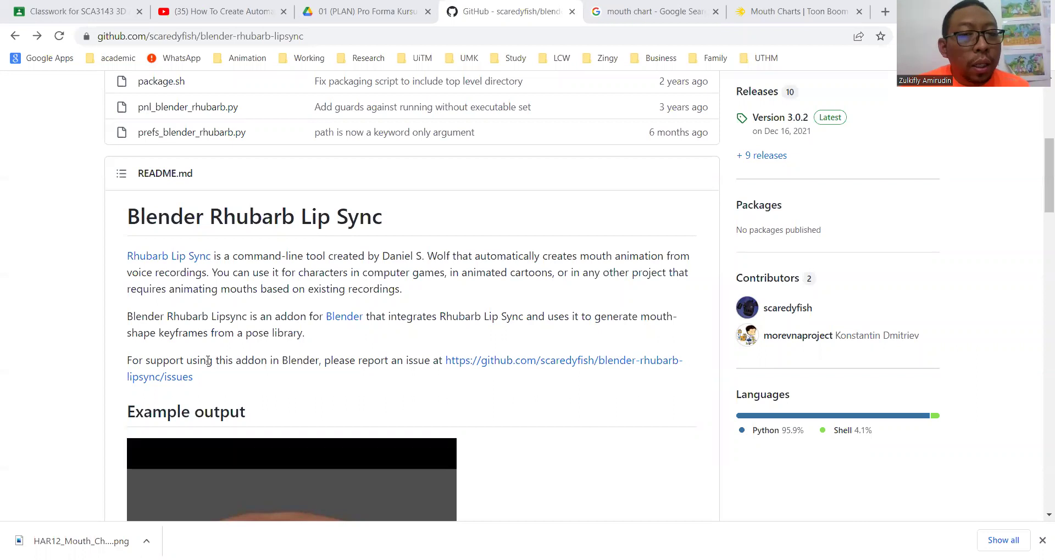
pyautogui.scroll(-1, 208, 361)
pyautogui.scroll(-2, 219, 360)
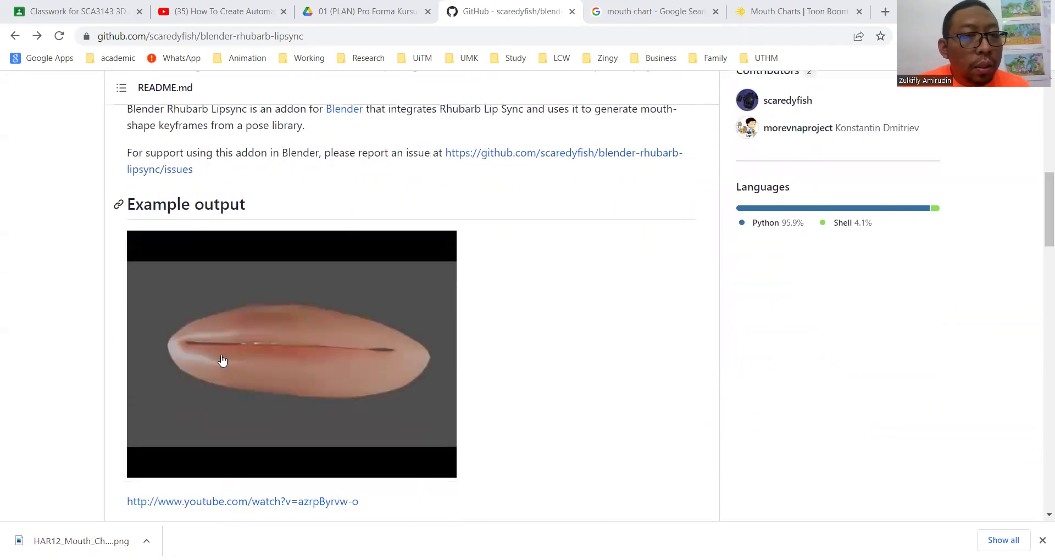
pyautogui.scroll(-2, 219, 359)
pyautogui.scroll(-5, 497, 380)
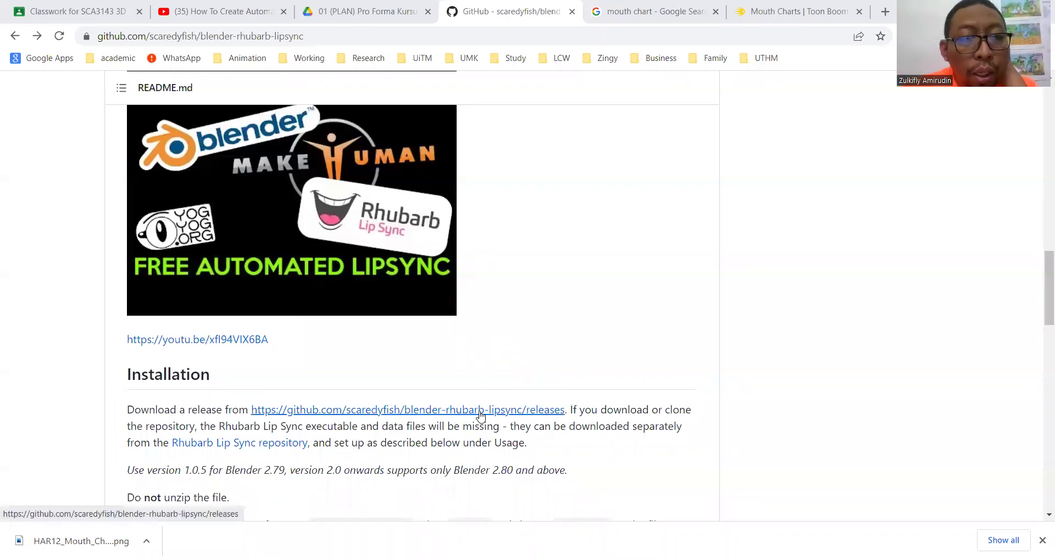
# Download blender-rhubarb-lipsync-windows-3.0.2.zip from the add-on's Releases page
pyautogui.click(480, 413)
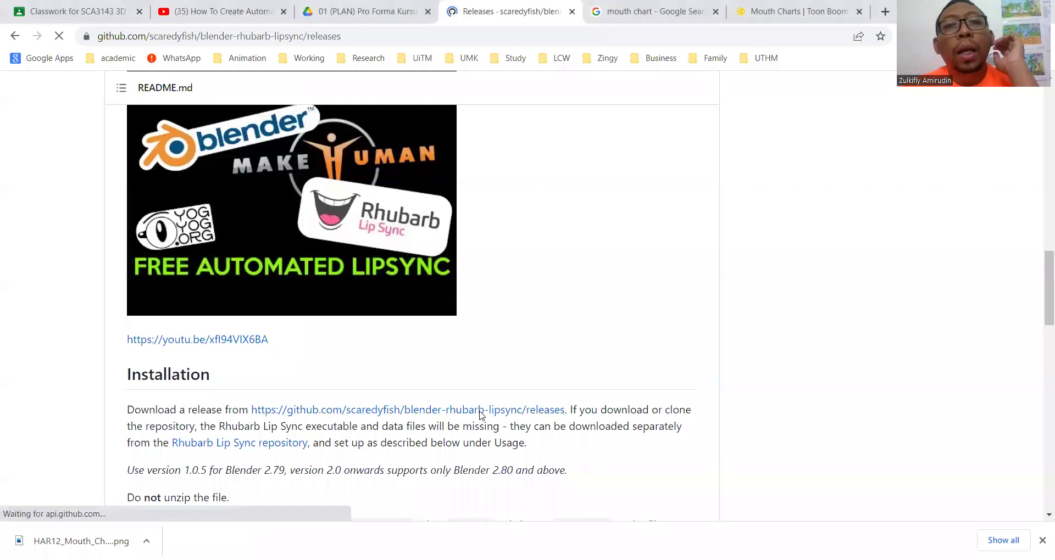
pyautogui.scroll(-3, 620, 354)
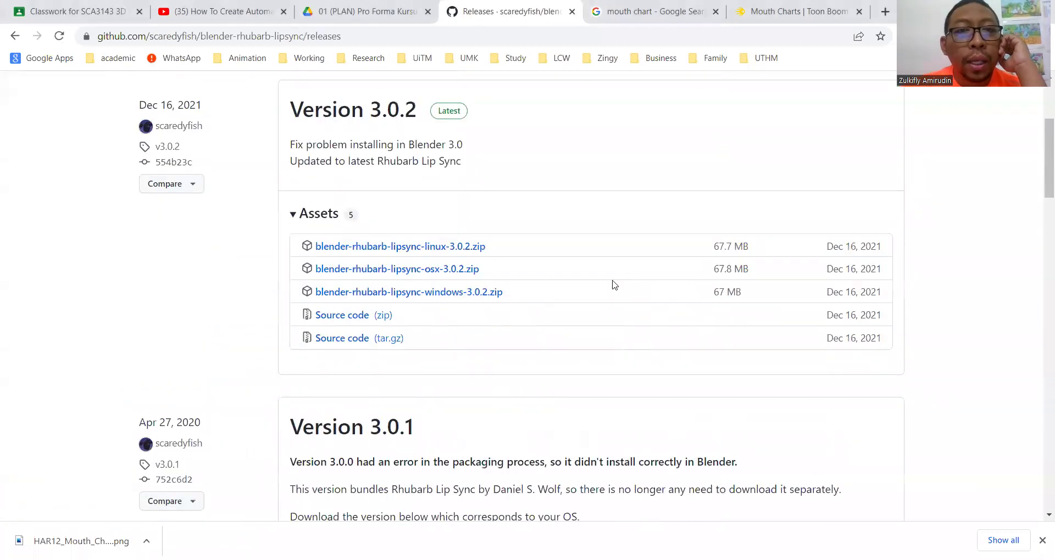
pyautogui.click(404, 297)
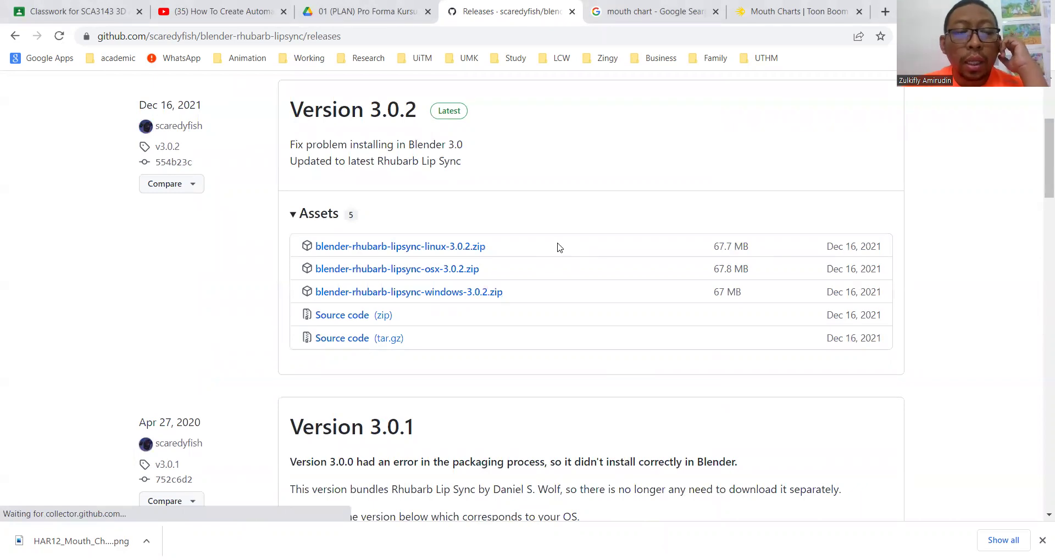
# Look over the rest of the release page, then return to the repository README
pyautogui.scroll(-5, 550, 253)
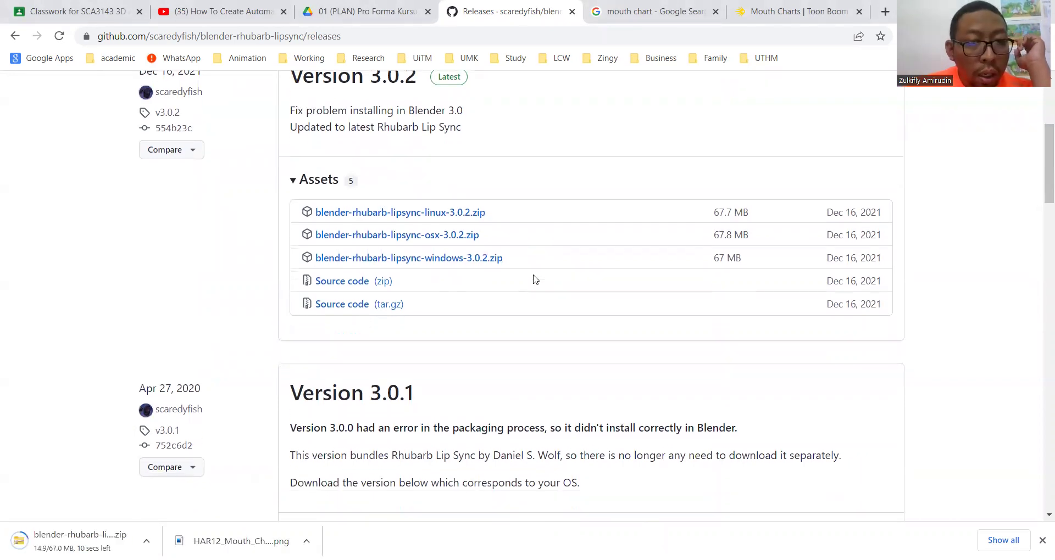
pyautogui.scroll(-6, 552, 285)
pyautogui.scroll(-5, 552, 284)
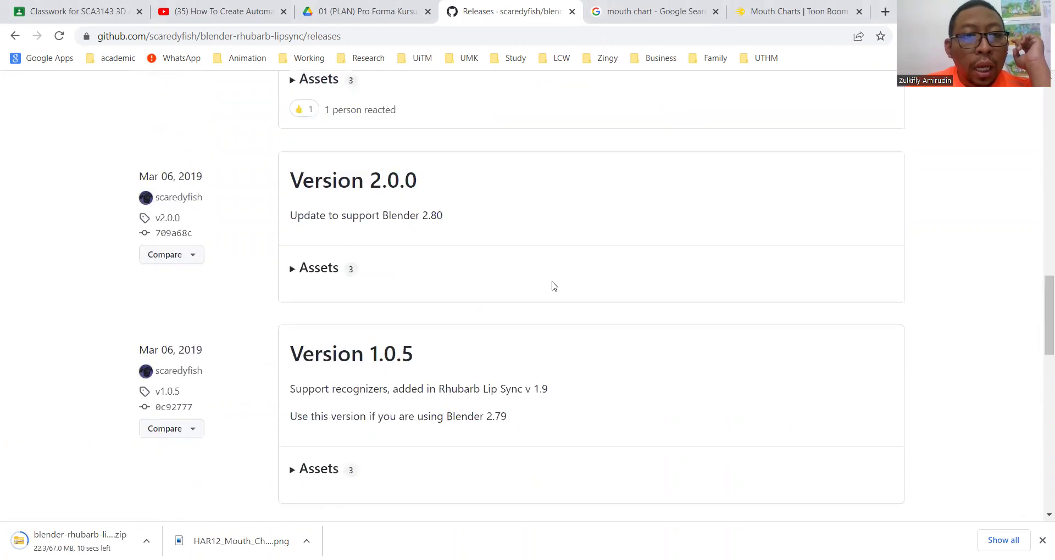
pyautogui.scroll(-5, 508, 198)
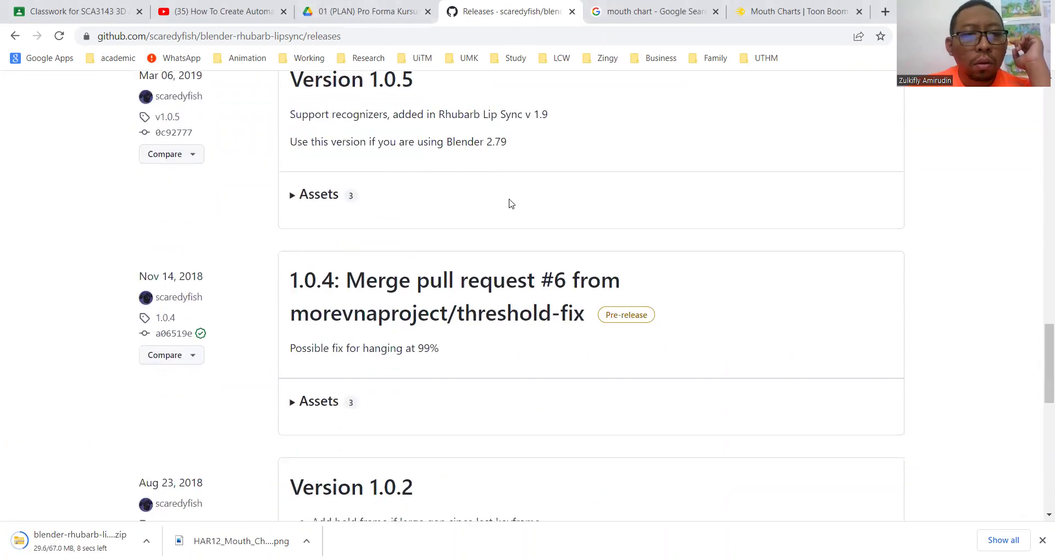
pyautogui.scroll(15, 506, 187)
pyautogui.click(15, 35)
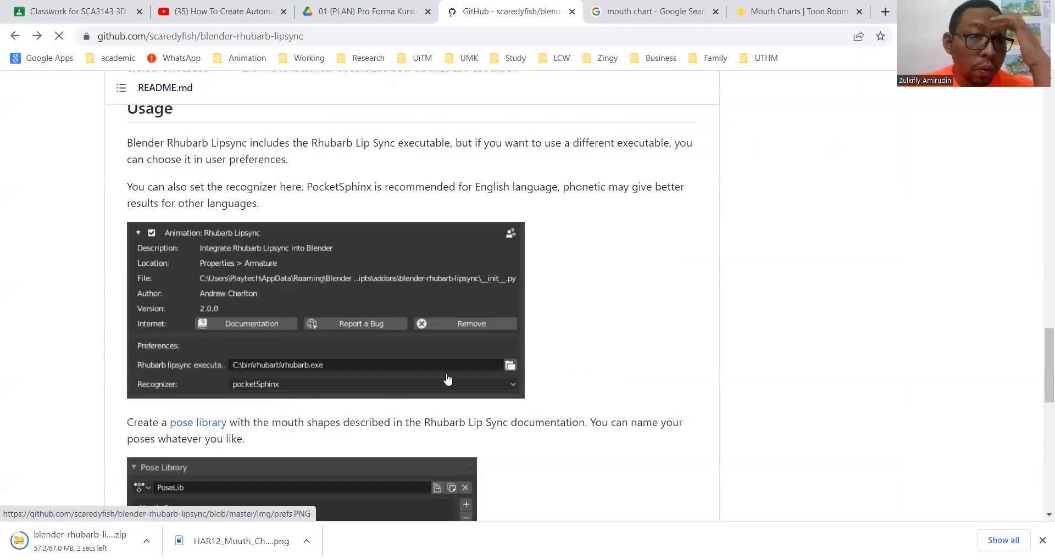
# Scroll to the README's Usage notes on preferences and the pose library
pyautogui.scroll(1, 539, 348)
pyautogui.scroll(2, 542, 349)
pyautogui.scroll(-1, 542, 349)
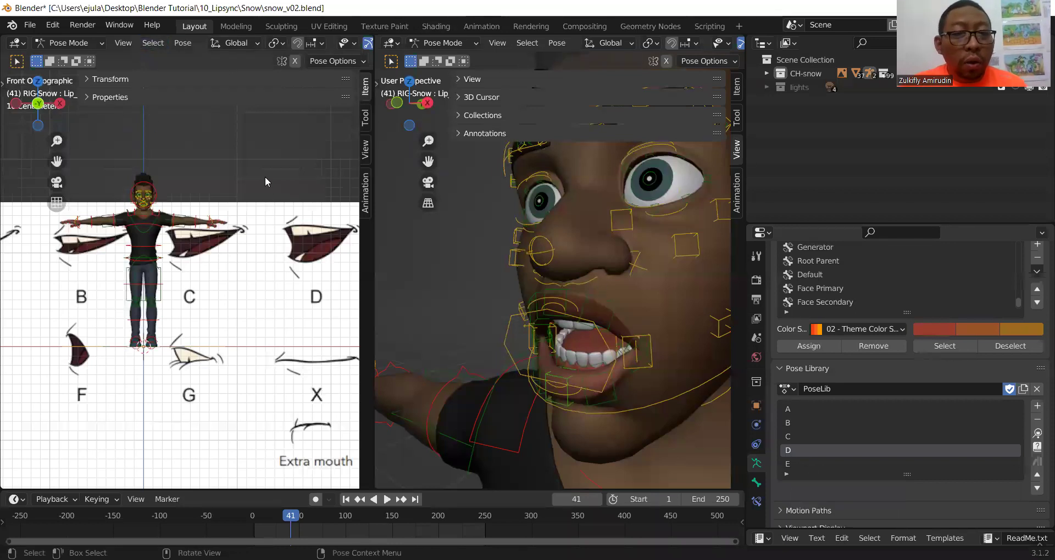
# Open Blender's Edit menu, closing and reopening it once
pyautogui.click(51, 26)
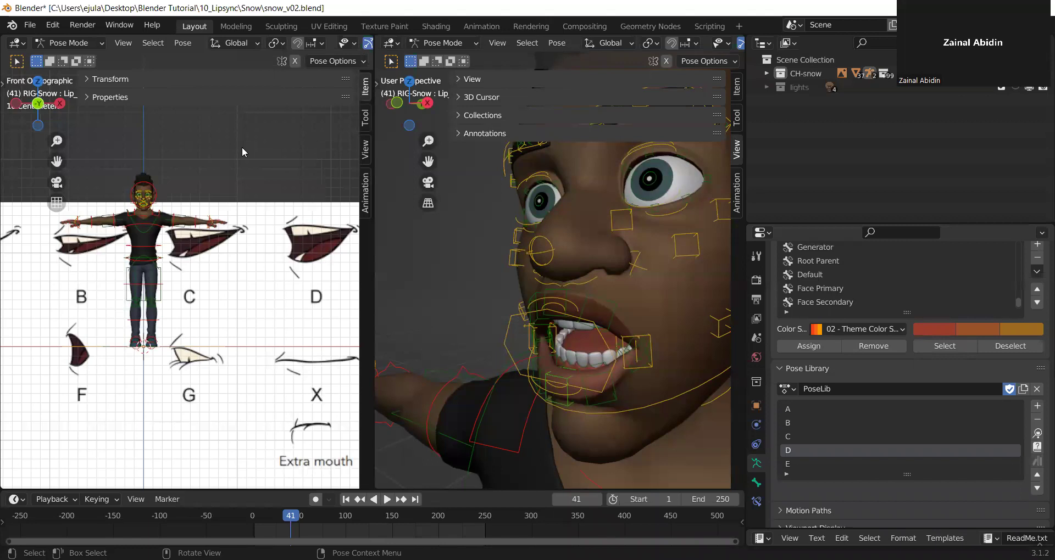
pyautogui.click(53, 25)
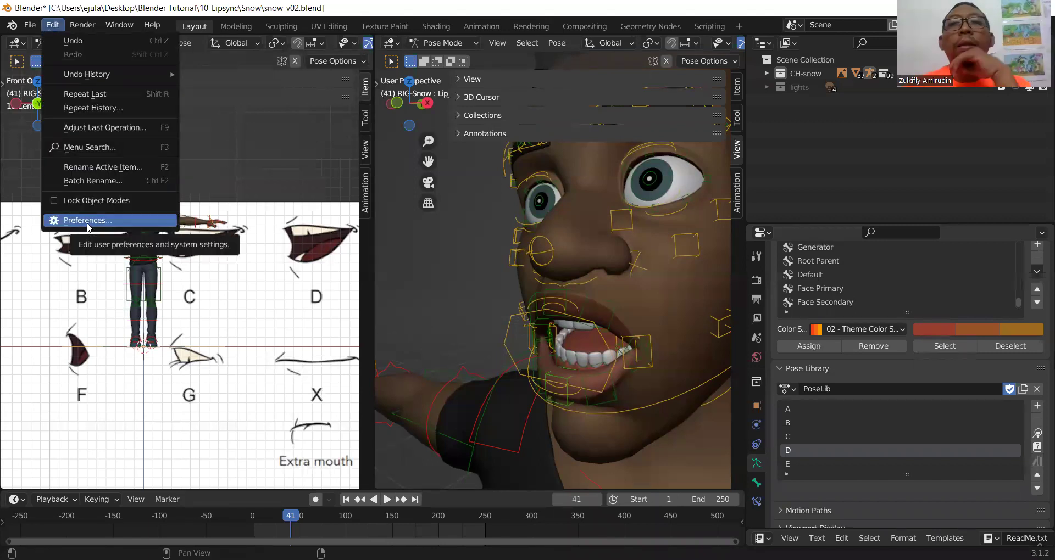
pyautogui.click(57, 25)
pyautogui.click(53, 25)
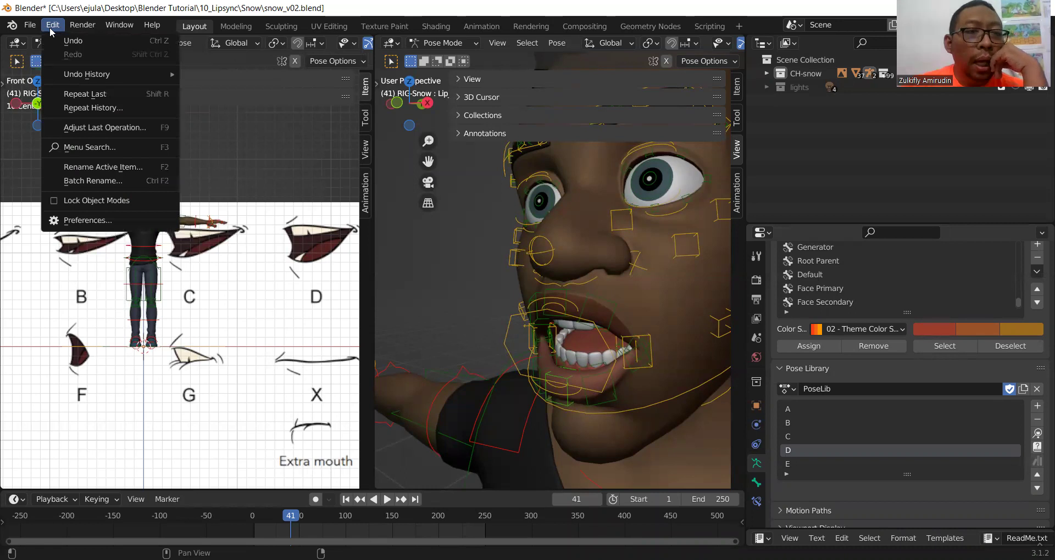
# Open Preferences on the Add-ons page and move the window slightly aside
pyautogui.click(79, 221)
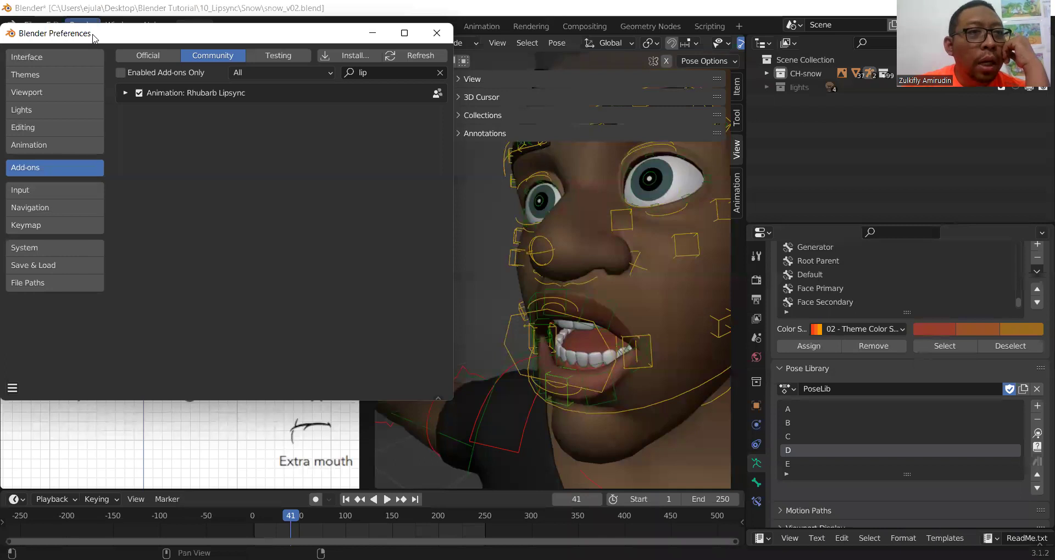
pyautogui.moveTo(93, 39); pyautogui.dragTo(126, 49)
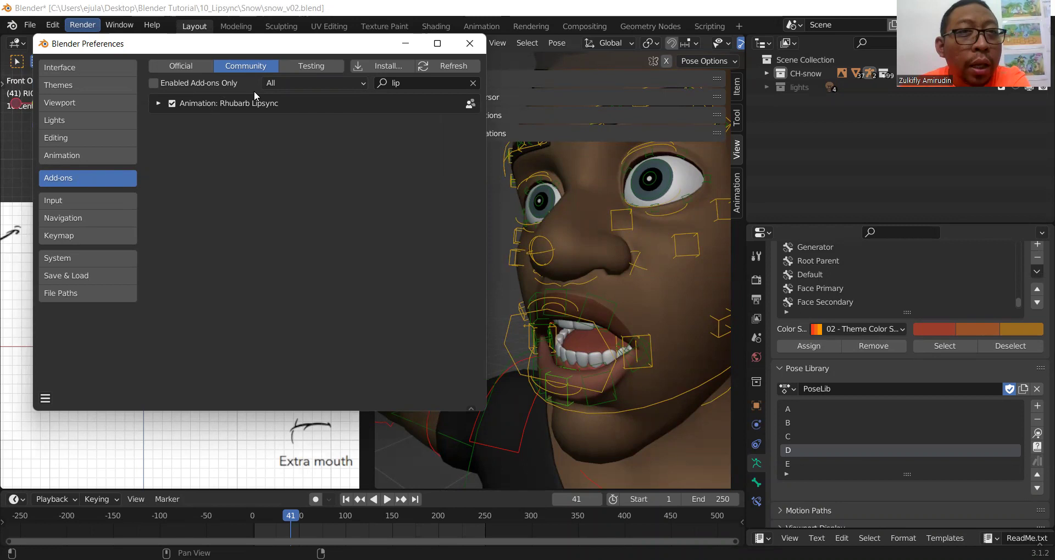
# Install the add-on from blender-rhubarb-lipsync-windows-3.0.2.zip in the 10_Lipsync folder
pyautogui.click(377, 68)
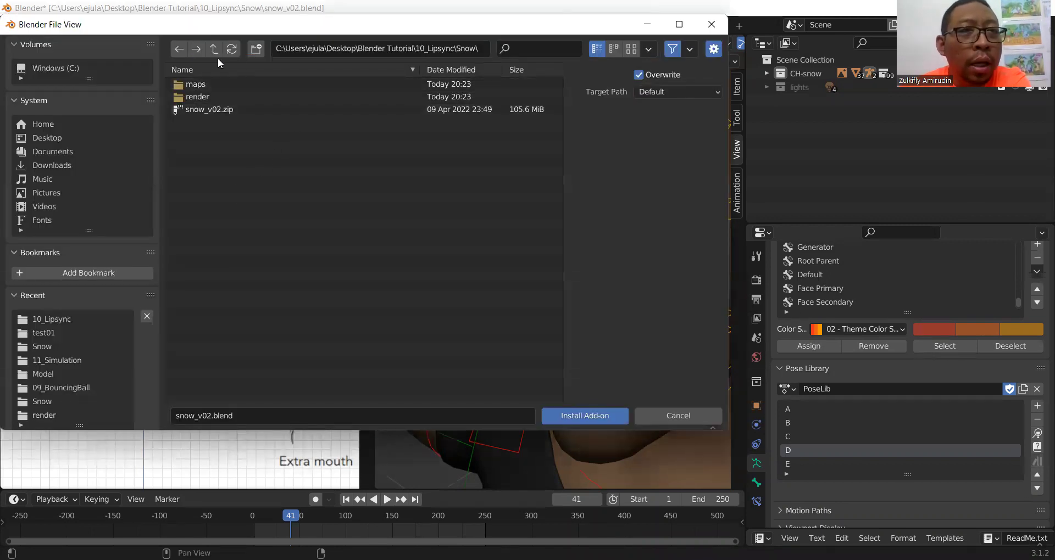
pyautogui.click(212, 51)
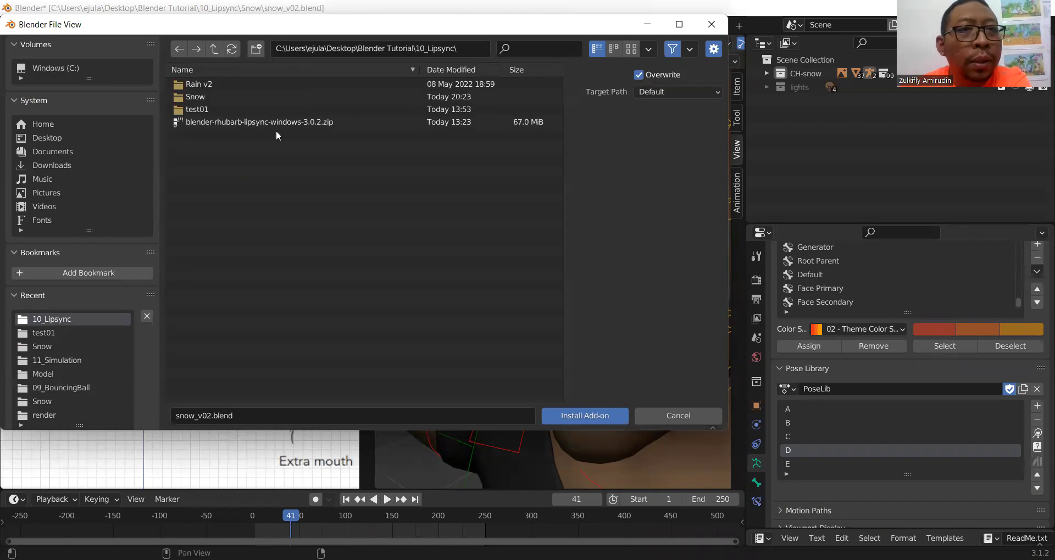
pyautogui.click(219, 123)
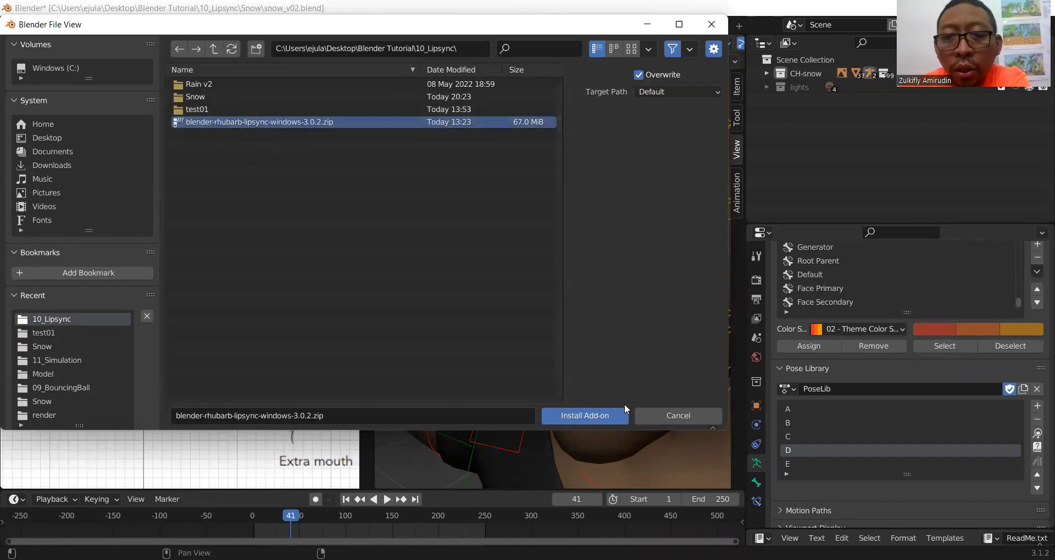
pyautogui.click(659, 411)
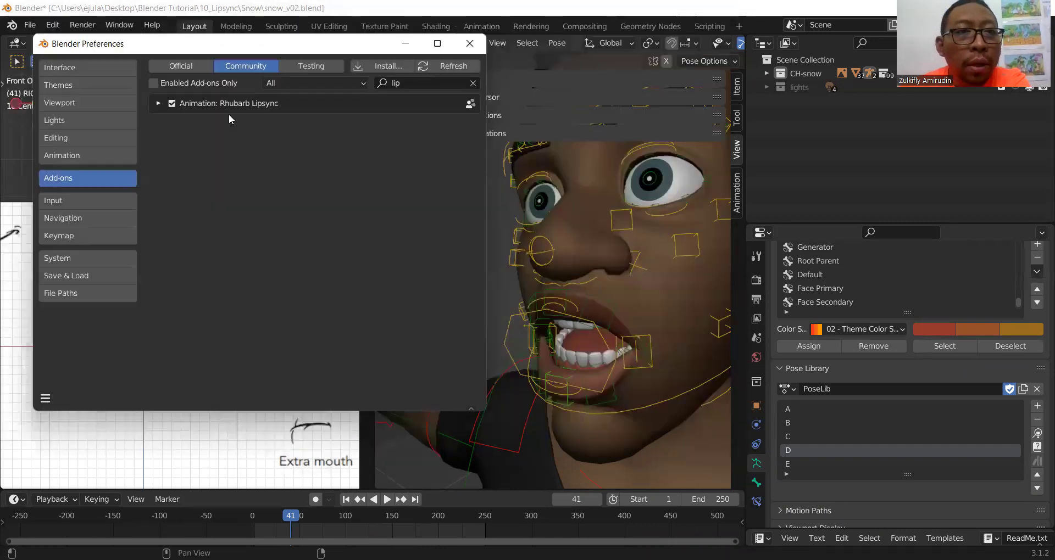
# Expand and collapse the Rhubarb Lipsync add-on details, then close Preferences
pyautogui.click(159, 104)
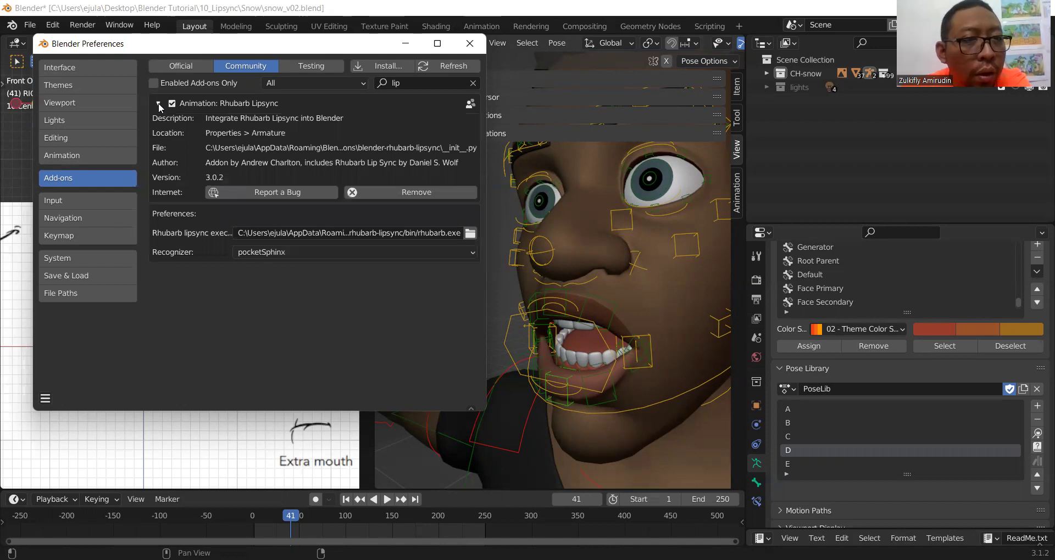
pyautogui.click(159, 104)
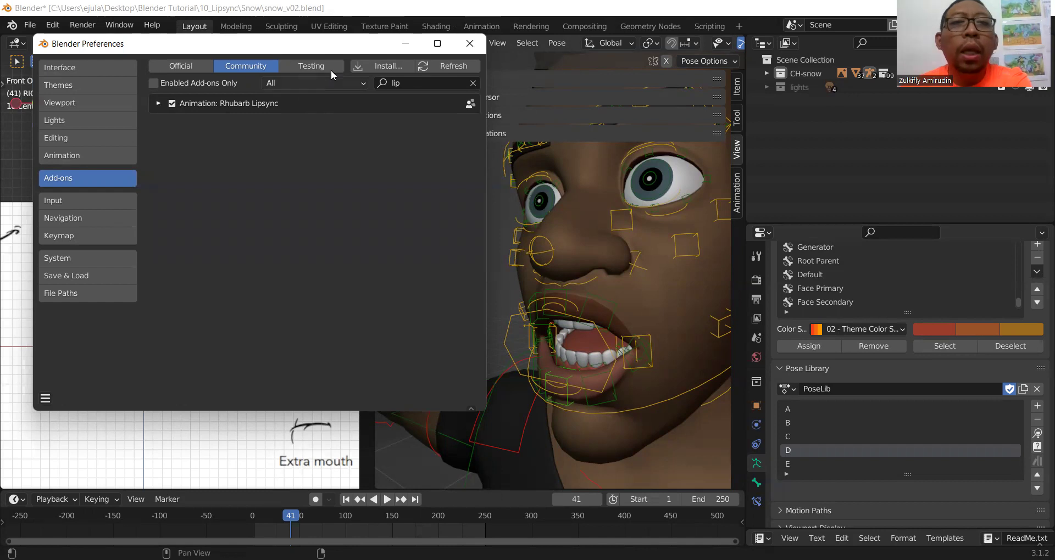
pyautogui.click(468, 44)
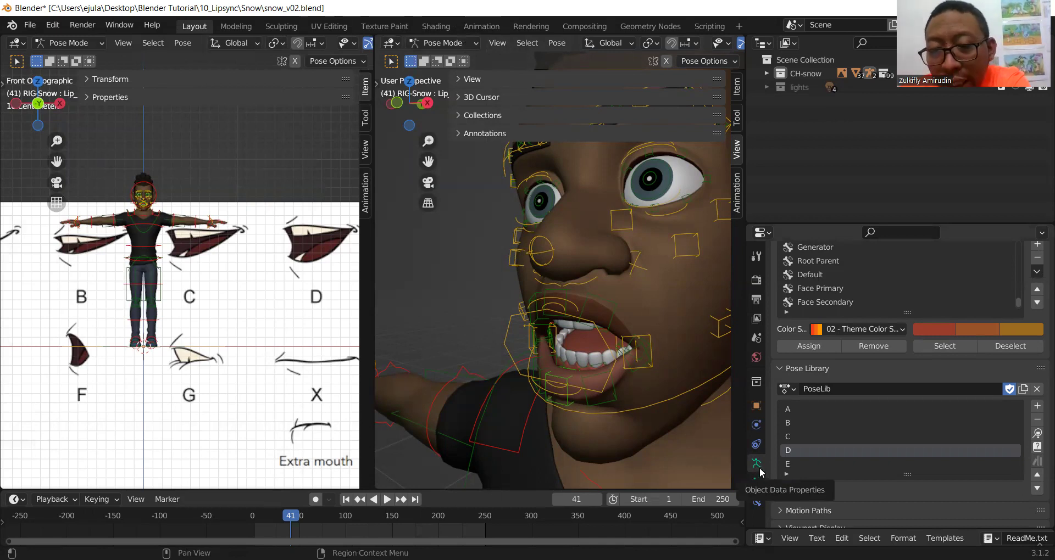
pyautogui.click(781, 370)
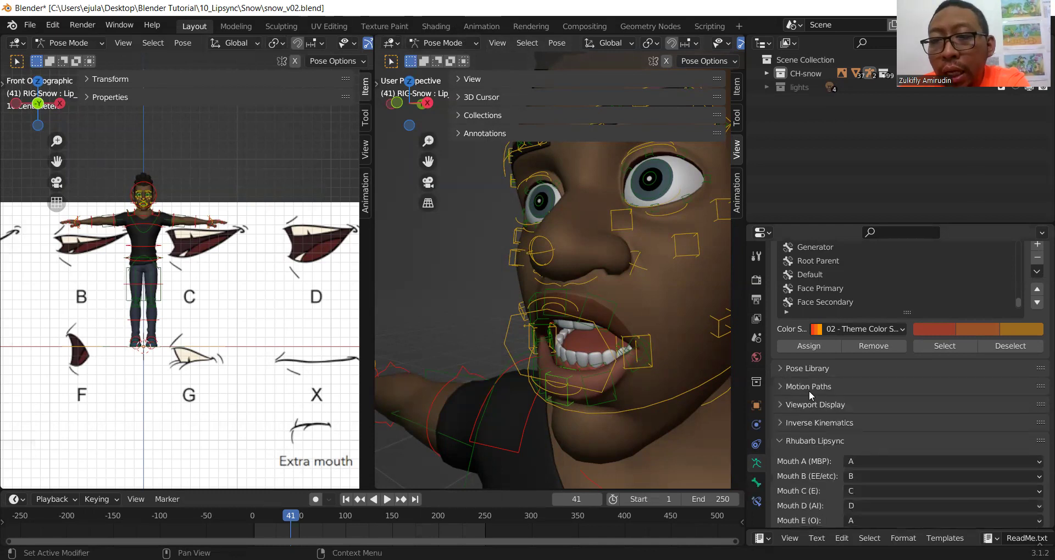
pyautogui.click(785, 443)
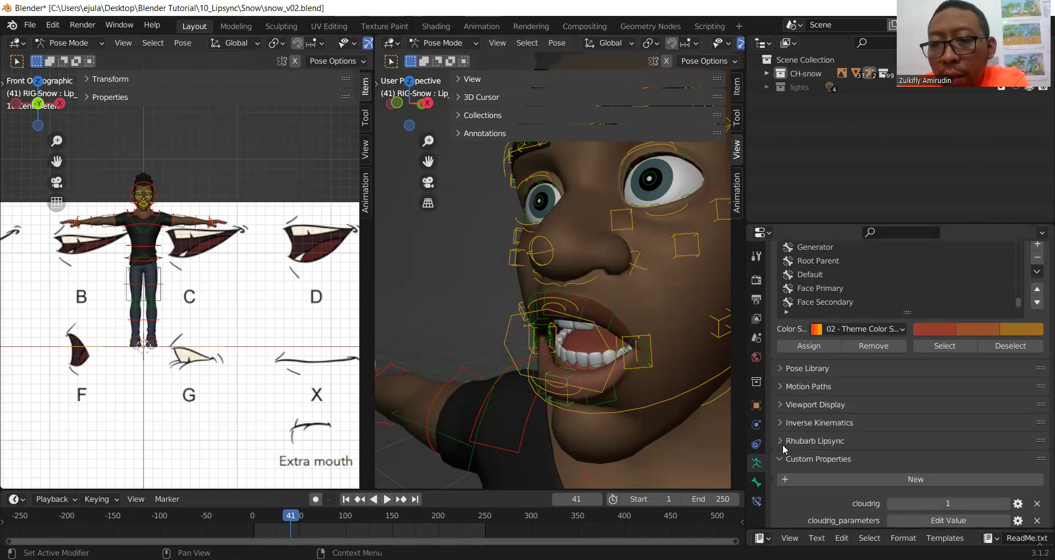
pyautogui.click(781, 460)
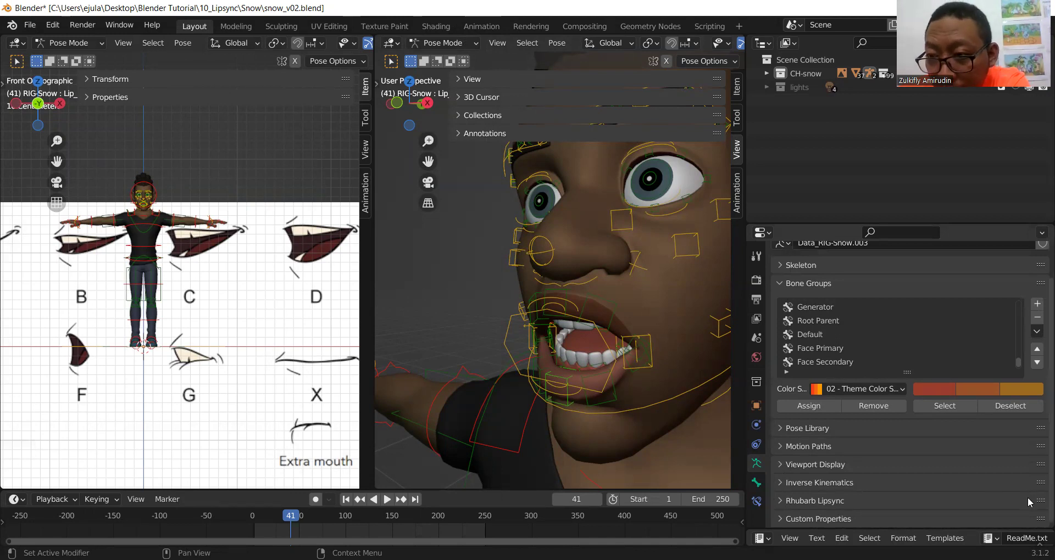
pyautogui.click(952, 500)
pyautogui.scroll(-2, 953, 500)
pyautogui.scroll(-2, 953, 500)
pyautogui.scroll(-3, 890, 495)
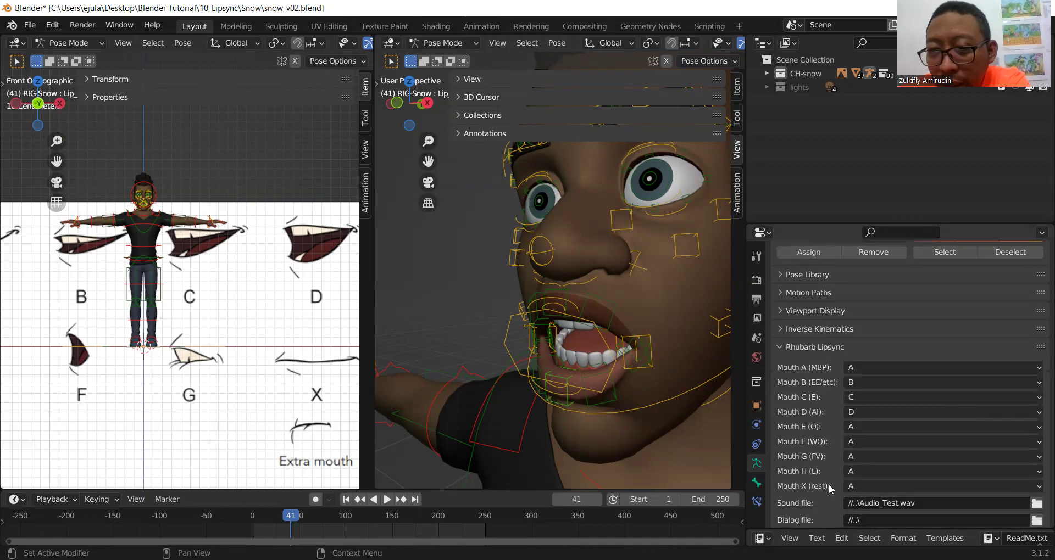
pyautogui.scroll(-1, 817, 477)
pyautogui.scroll(3, 824, 448)
pyautogui.scroll(1, 812, 449)
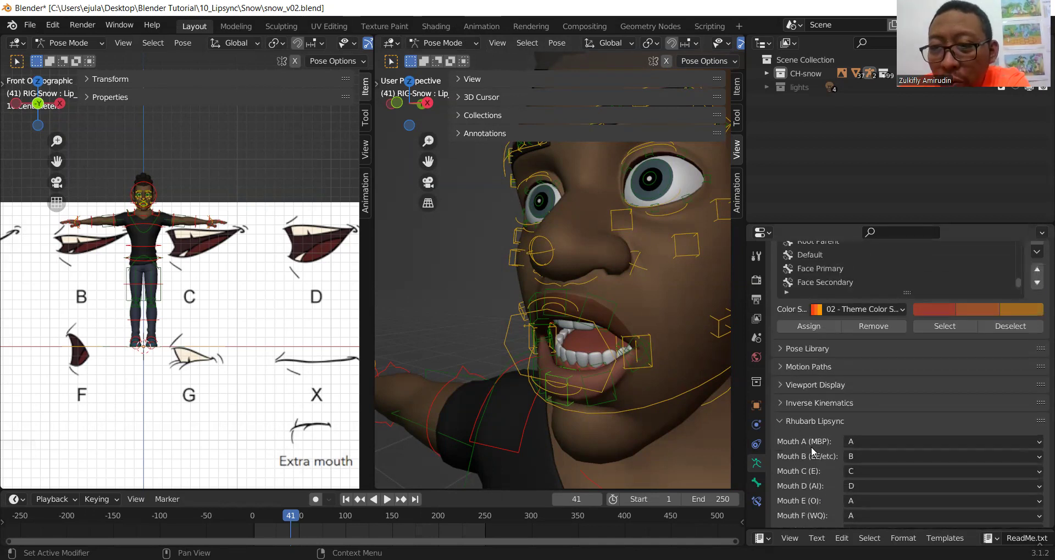
pyautogui.click(781, 421)
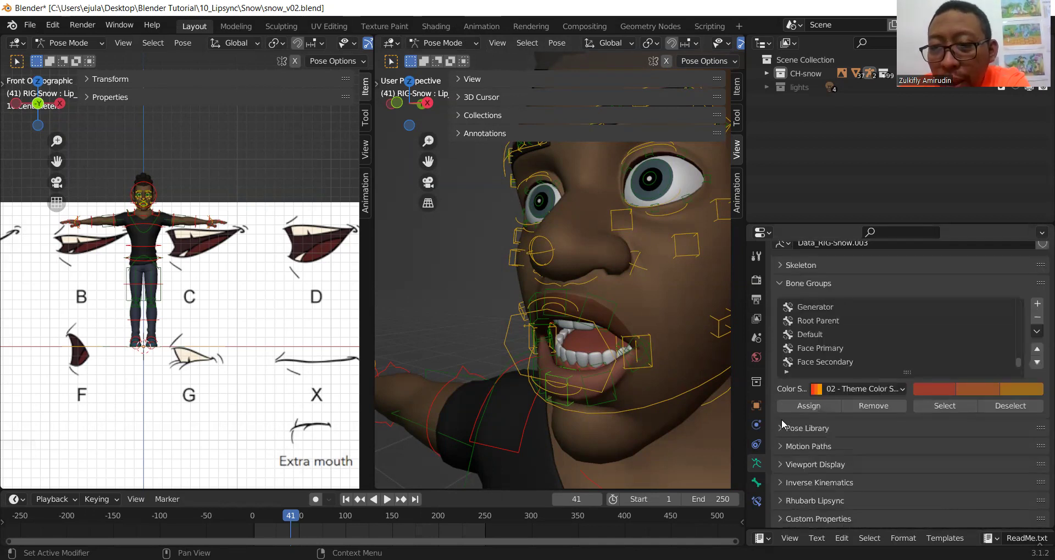
pyautogui.click(811, 492)
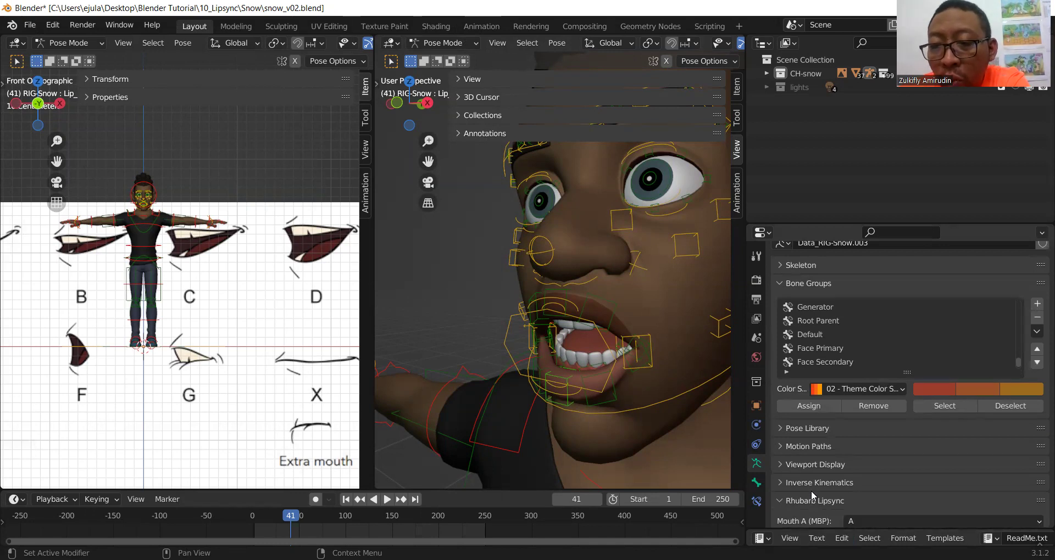
pyautogui.scroll(2, 865, 318)
pyautogui.scroll(-2, 863, 315)
pyautogui.scroll(2, 900, 284)
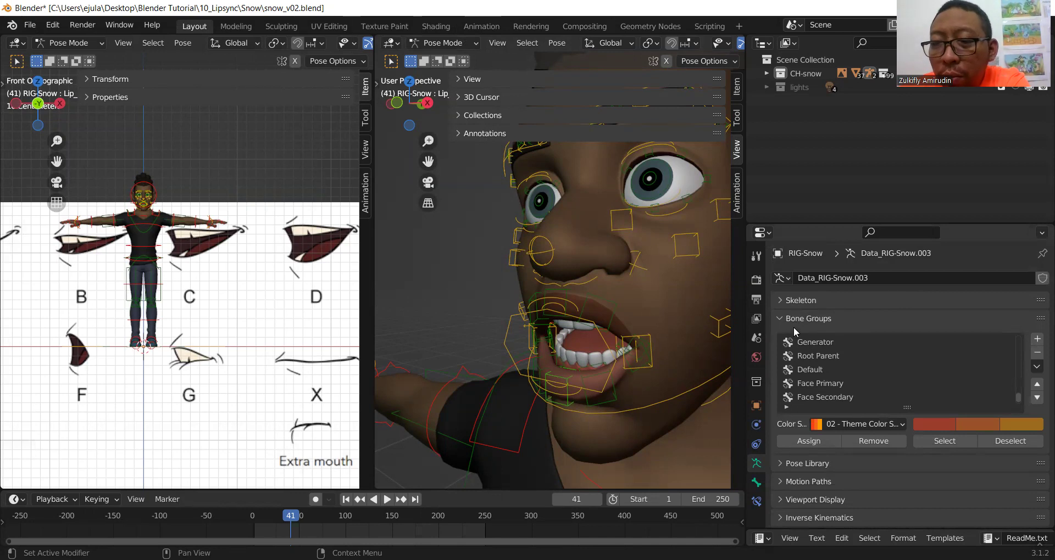
pyautogui.click(779, 462)
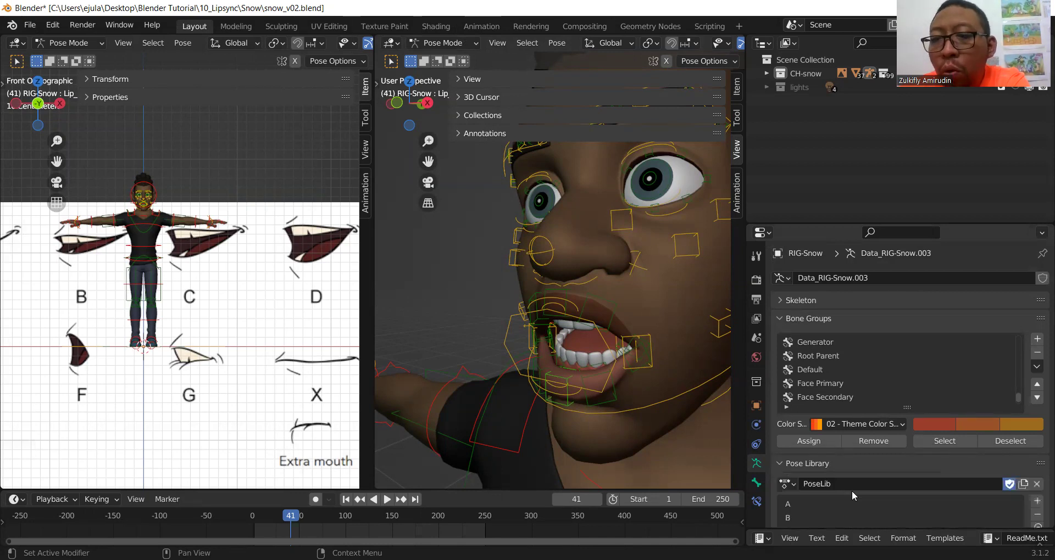
pyautogui.scroll(-4, 851, 490)
pyautogui.scroll(-1, 852, 491)
pyautogui.scroll(-4, 852, 490)
pyautogui.scroll(-5, 852, 490)
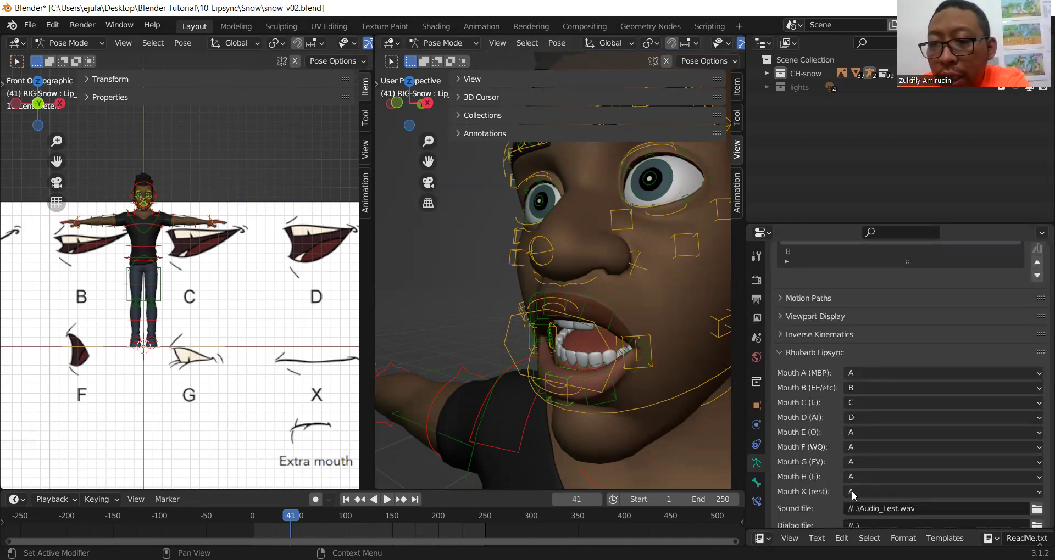
pyautogui.scroll(4, 817, 361)
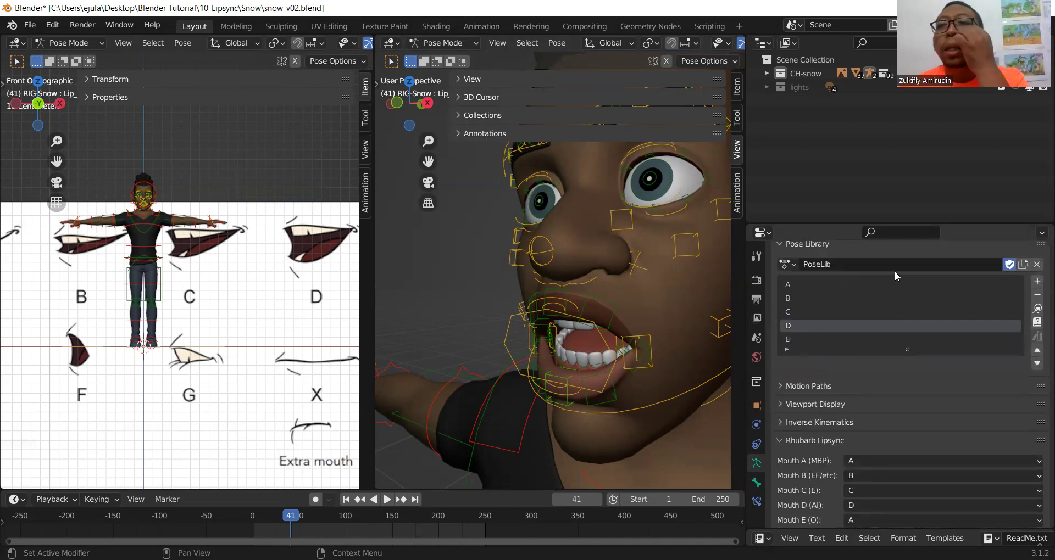
pyautogui.scroll(-5, 831, 431)
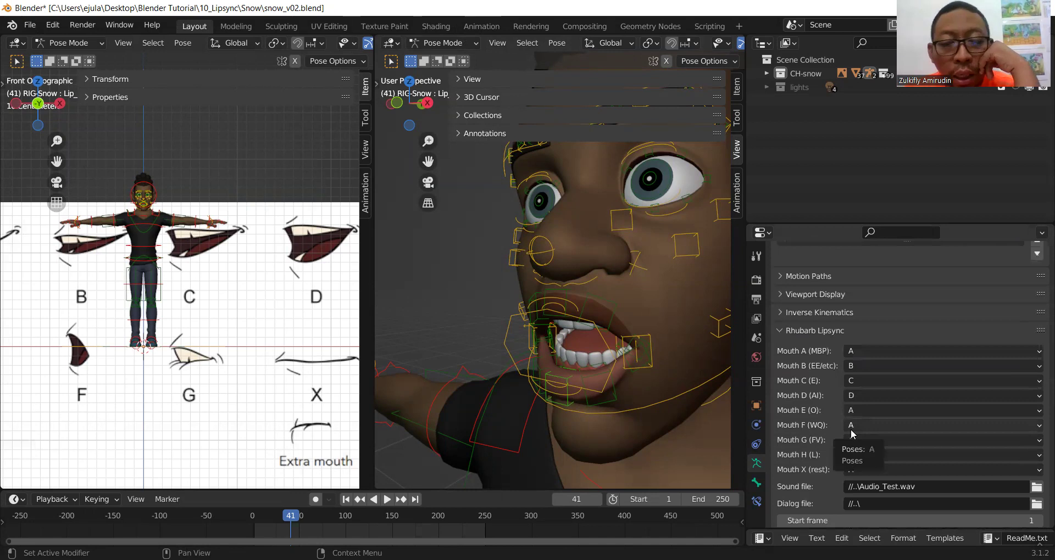
pyautogui.scroll(5, 857, 343)
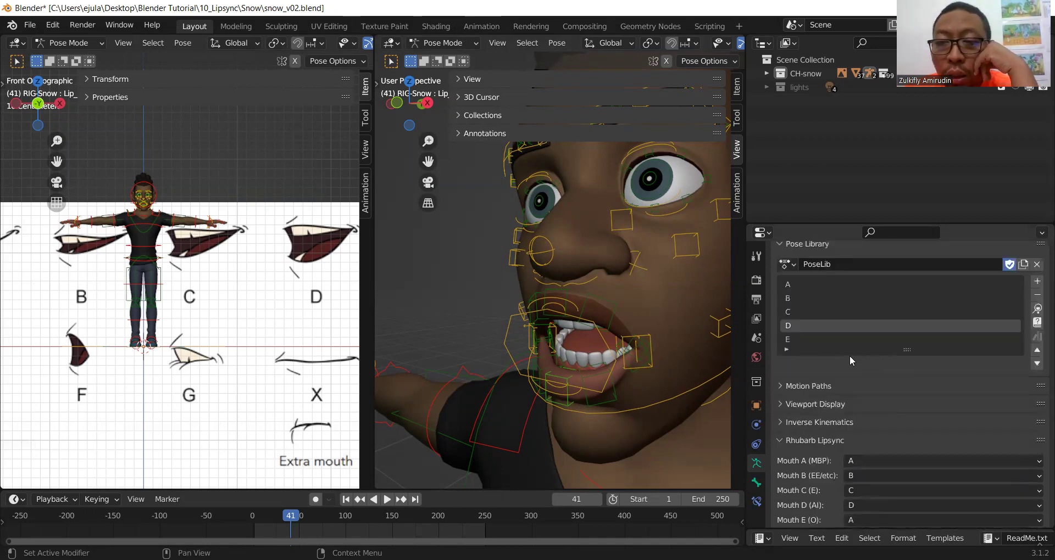
pyautogui.click(798, 339)
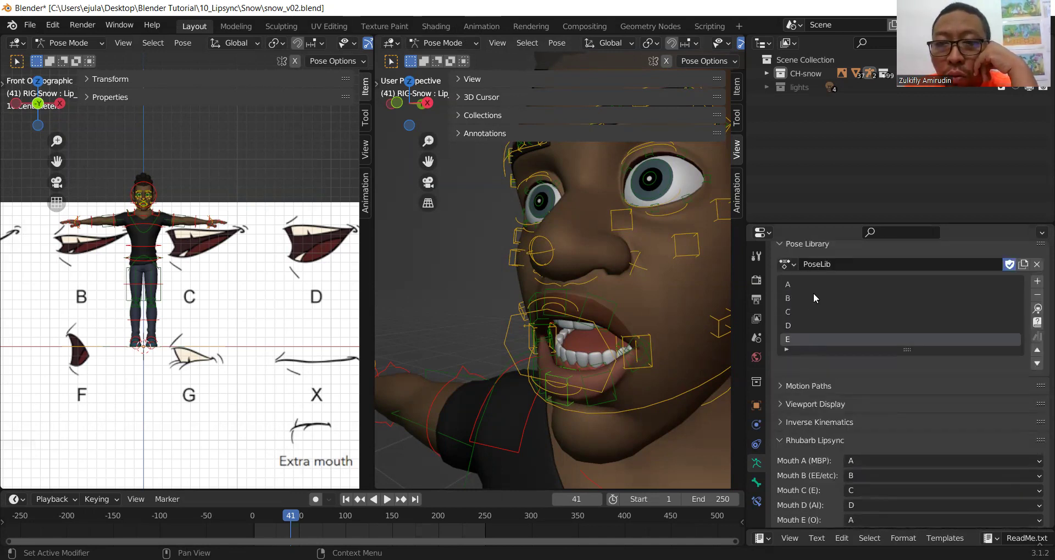
# Unlink PoseLib from the armature and clear the mouth bones' user transforms back to rest
pyautogui.click(1038, 266)
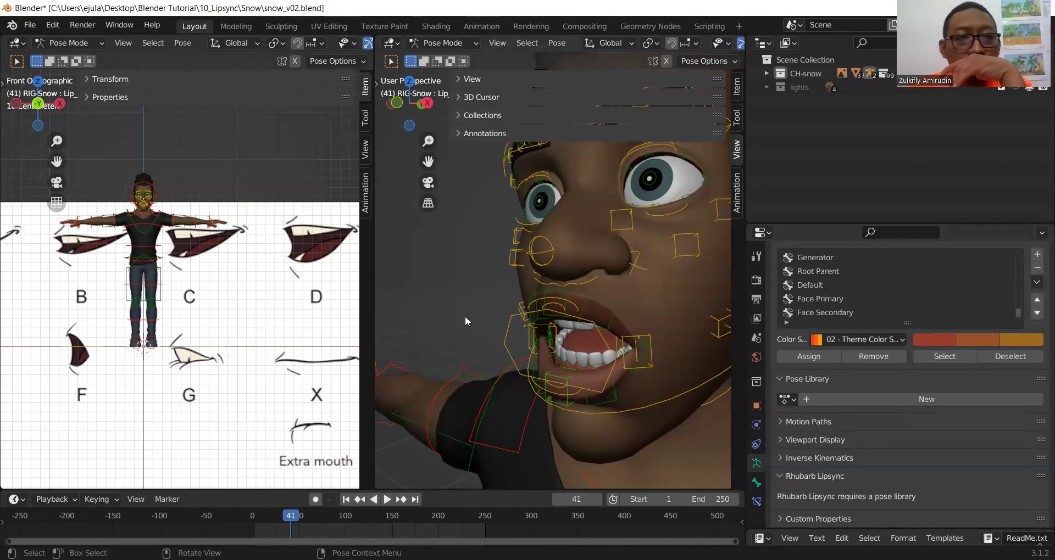
pyautogui.press('KP_1')
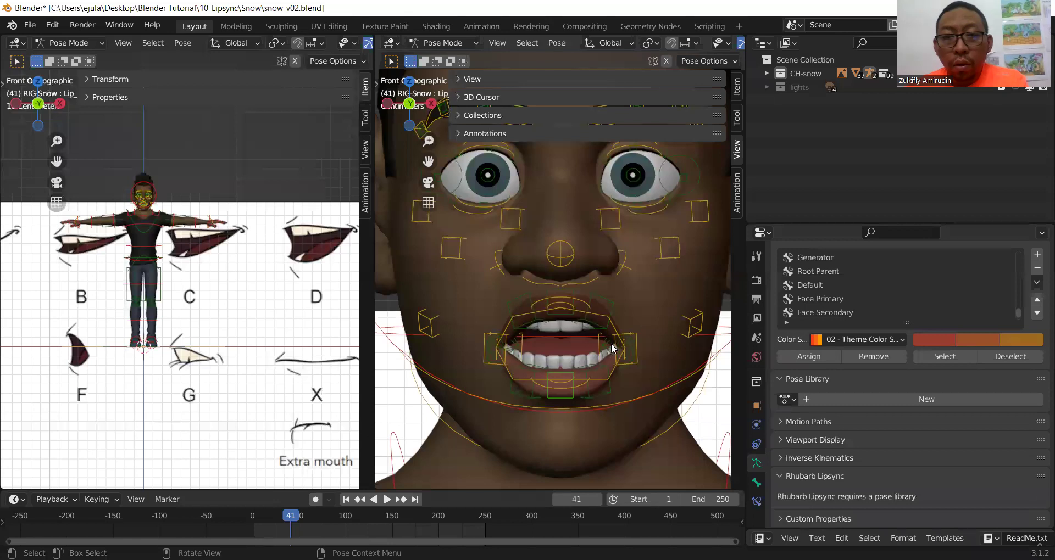
pyautogui.moveTo(489, 308); pyautogui.dragTo(662, 408)
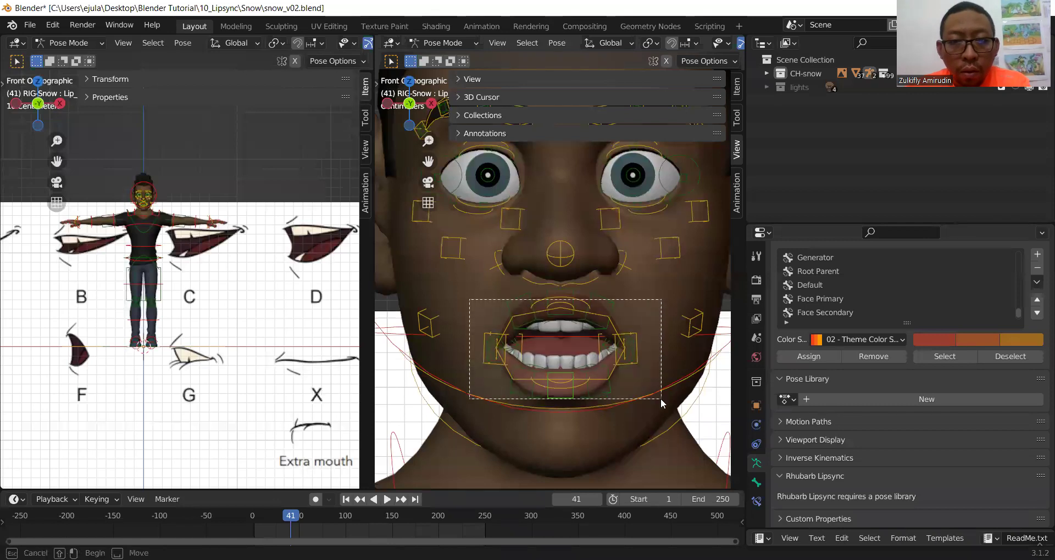
pyautogui.rightClick(586, 374)
pyautogui.click(567, 376)
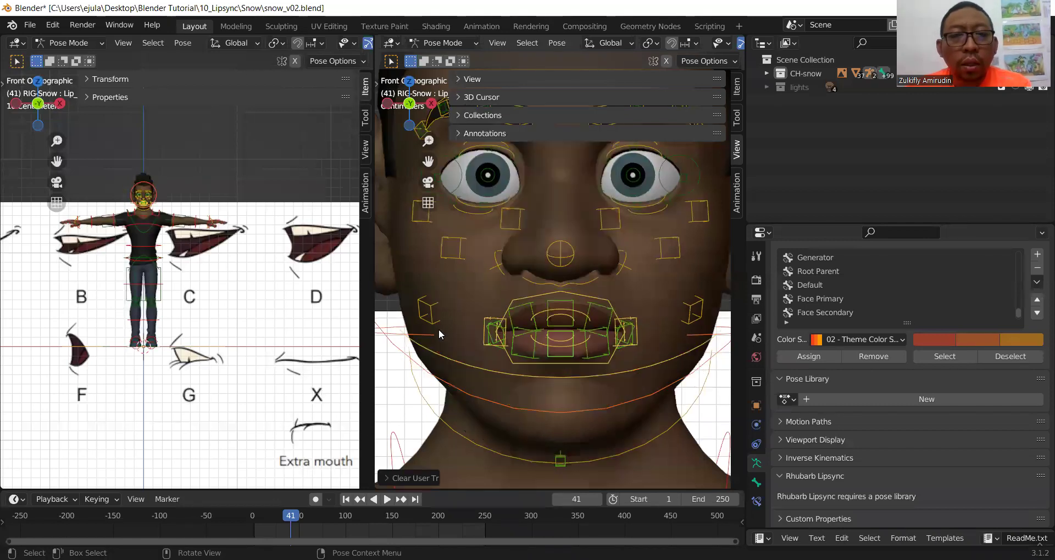
pyautogui.scroll(-1, 632, 322)
pyautogui.scroll(-1, 632, 322)
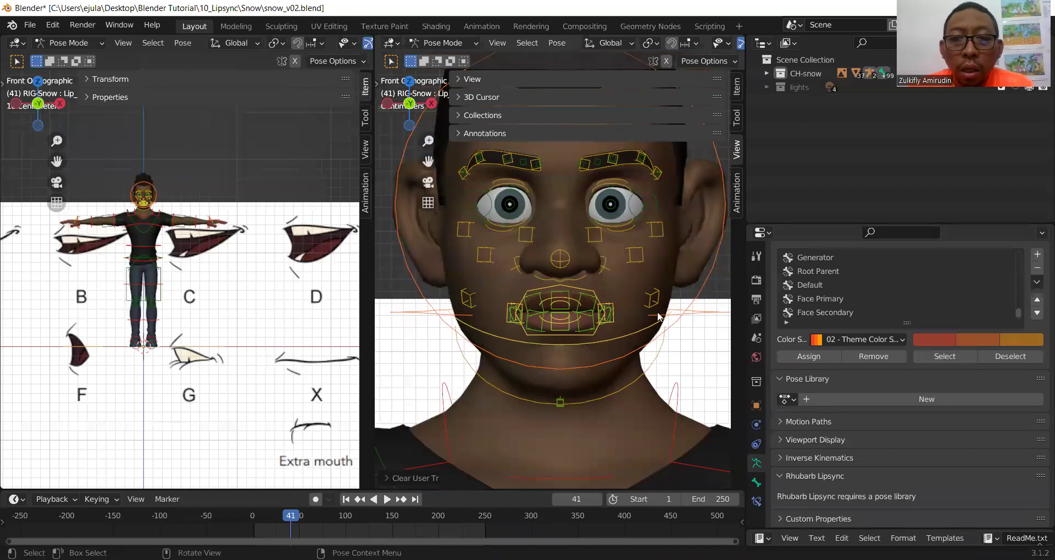
pyautogui.click(722, 281)
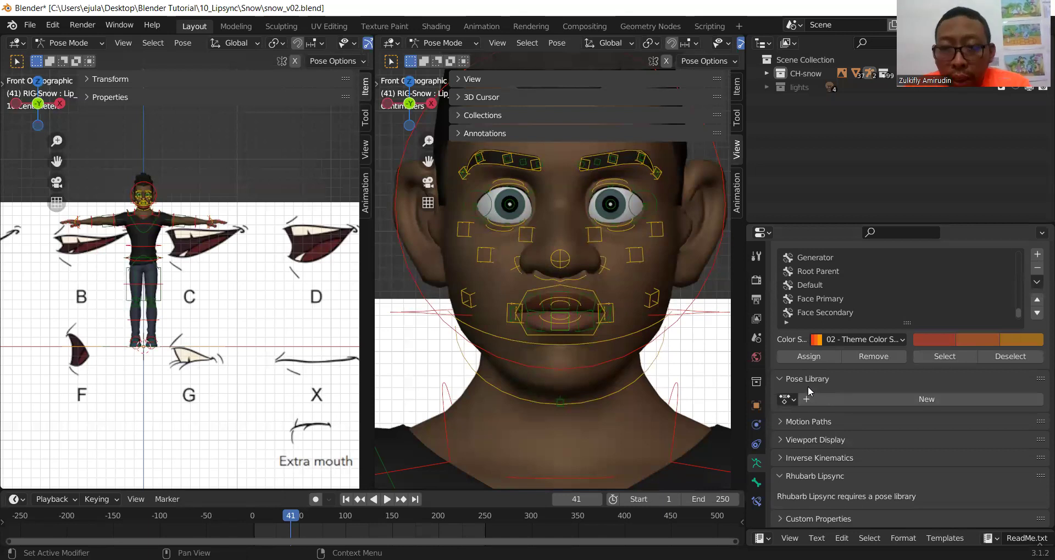
pyautogui.scroll(2, 876, 442)
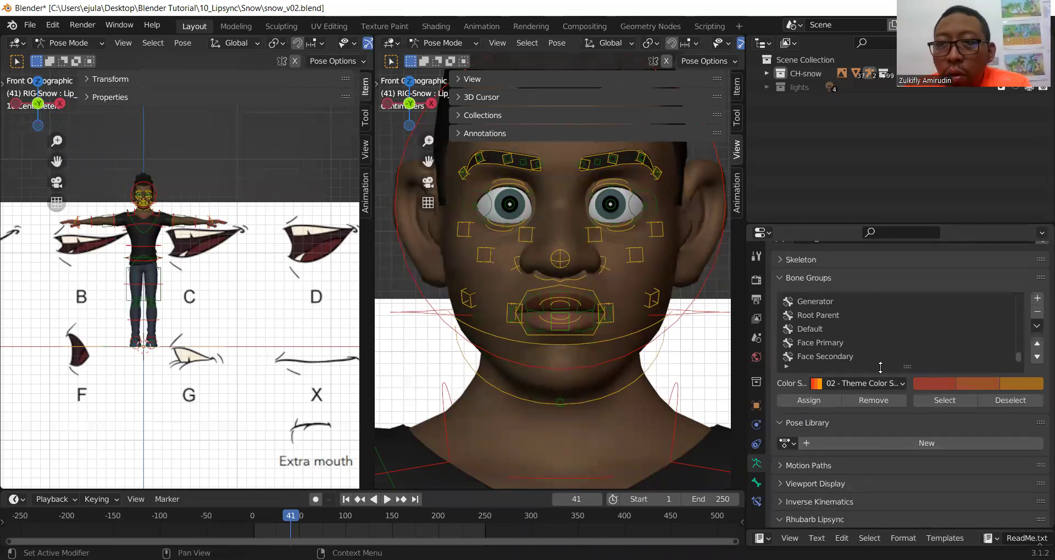
pyautogui.scroll(-1, 881, 362)
pyautogui.scroll(-1, 886, 404)
pyautogui.scroll(-1, 900, 407)
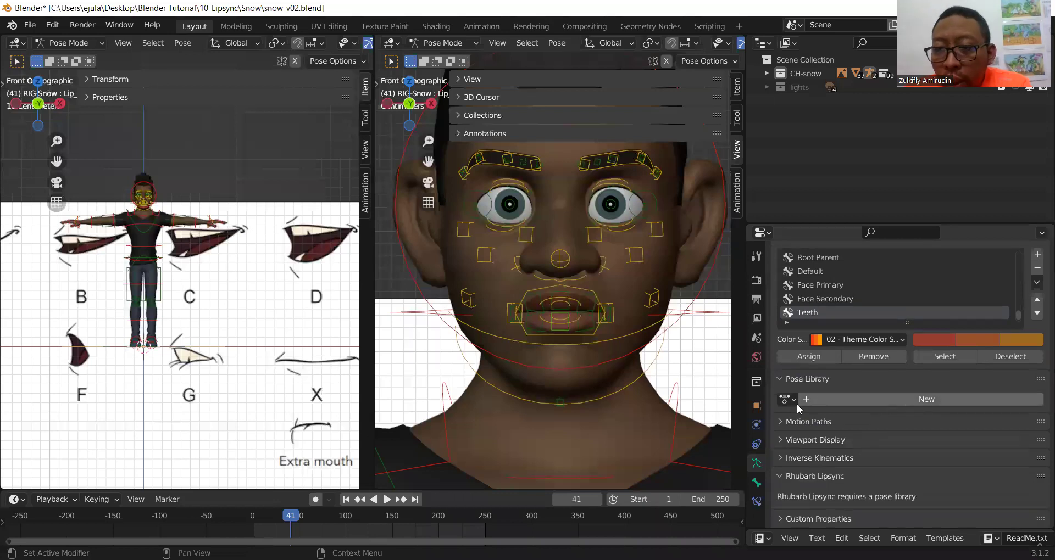
pyautogui.click(830, 397)
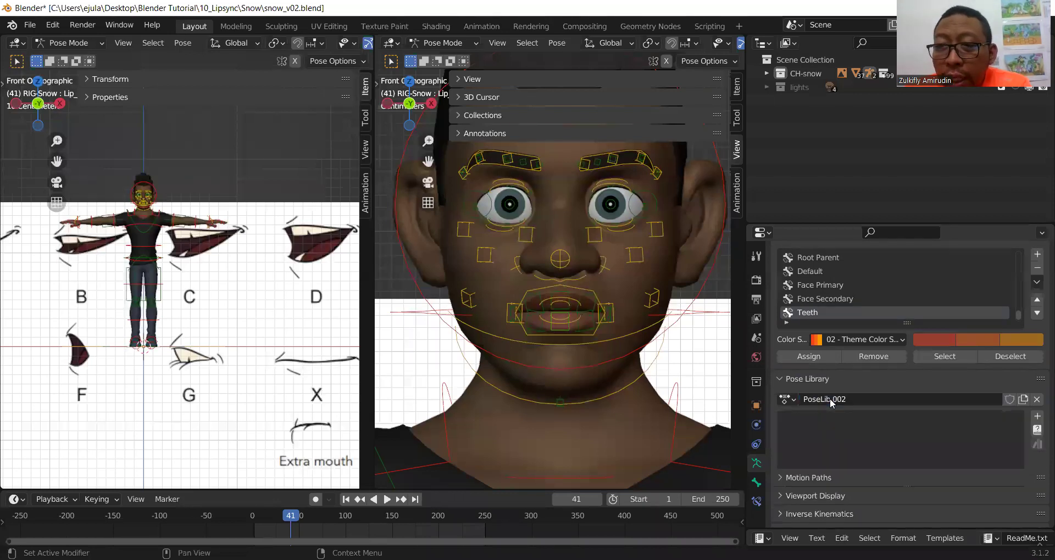
pyautogui.click(859, 398)
pyautogui.click(860, 399)
pyautogui.press('BackSpace')
pyautogui.press('BackSpace')
pyautogui.press('BackSpace')
pyautogui.press('BackSpace')
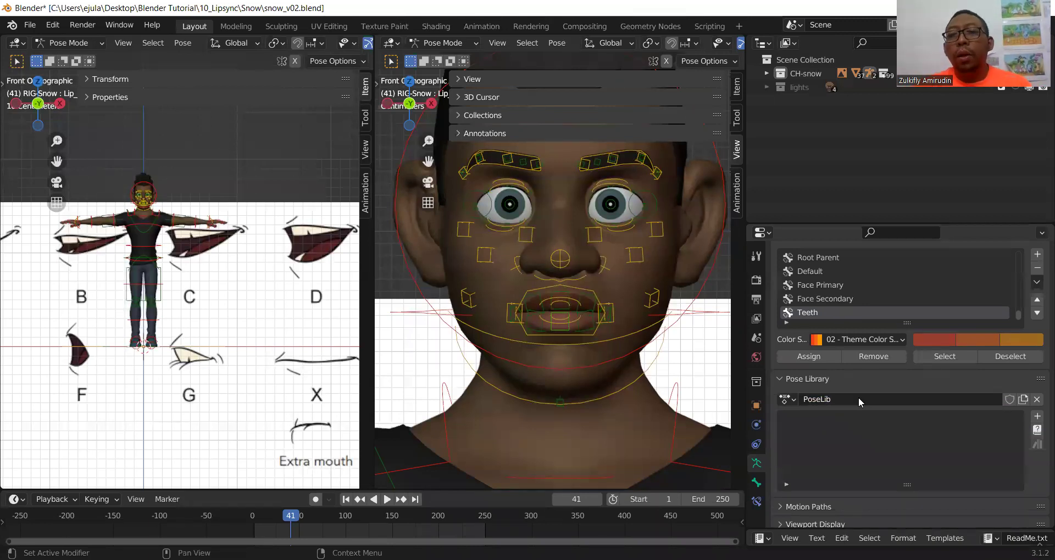
pyautogui.press('Return')
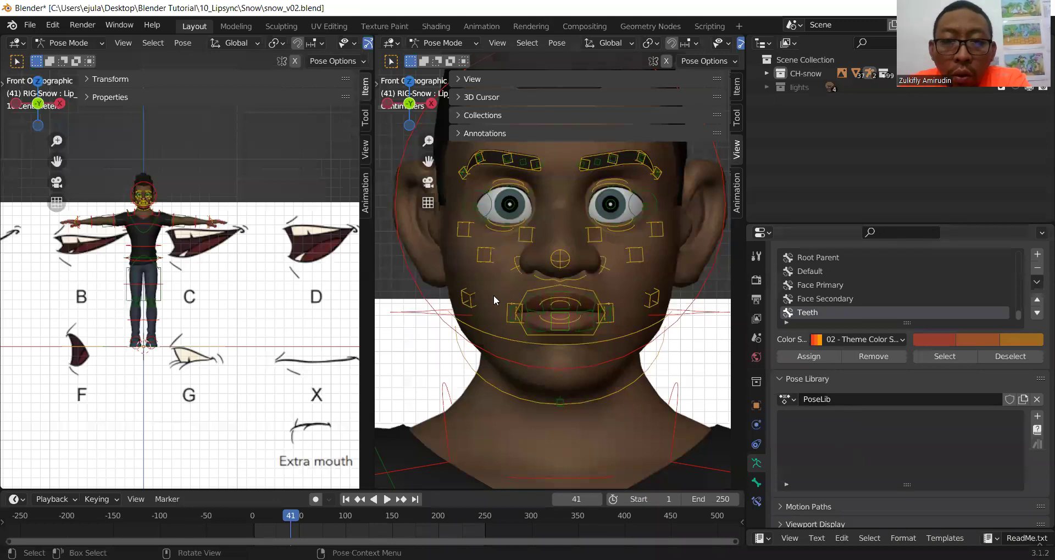
pyautogui.moveTo(453, 284); pyautogui.dragTo(682, 406)
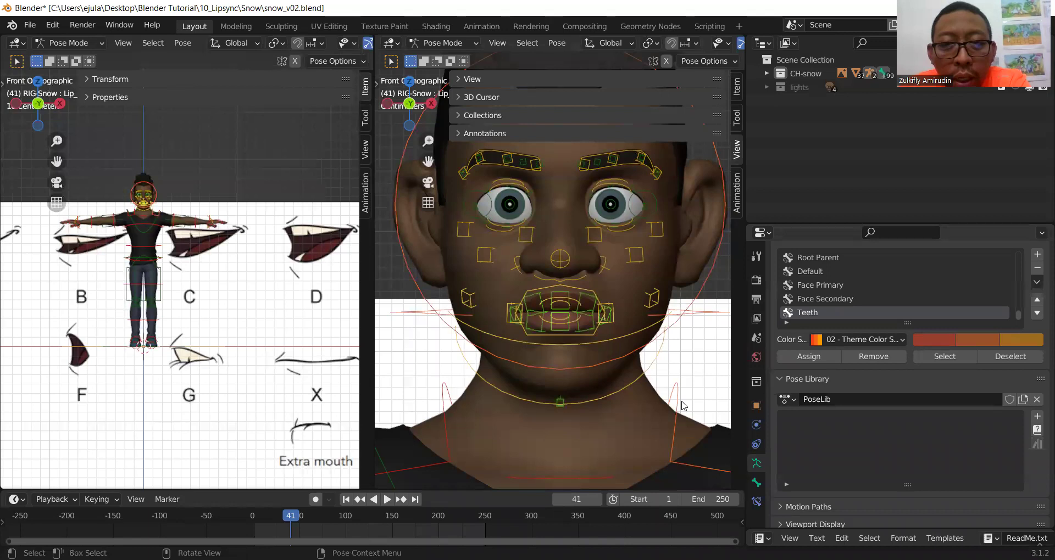
pyautogui.click(439, 44)
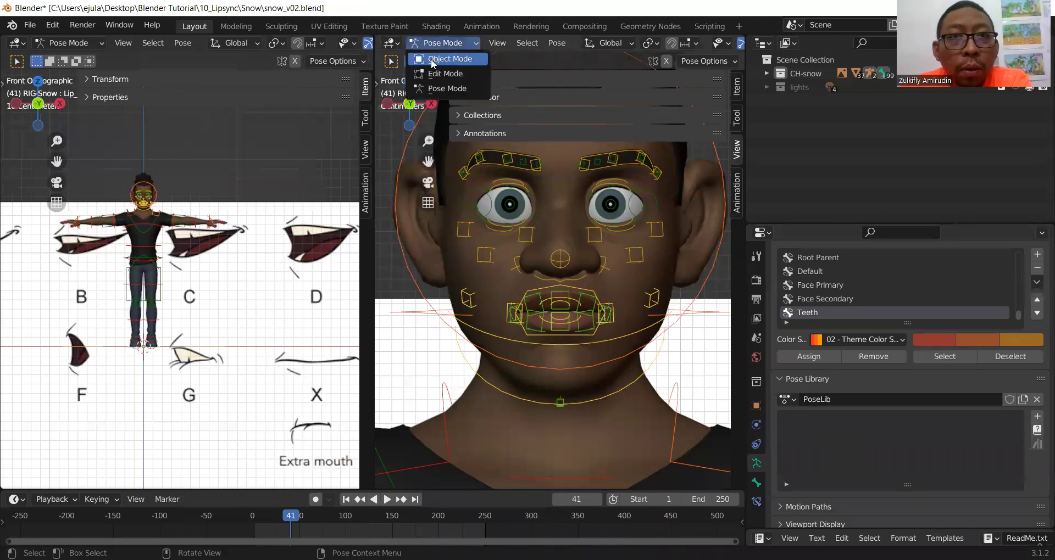
pyautogui.click(432, 59)
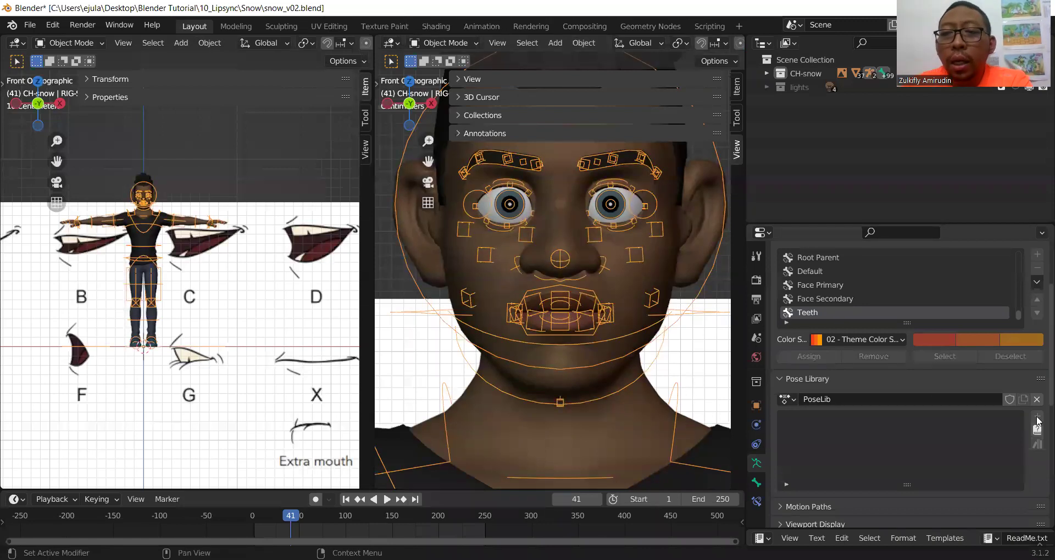
pyautogui.click(520, 277)
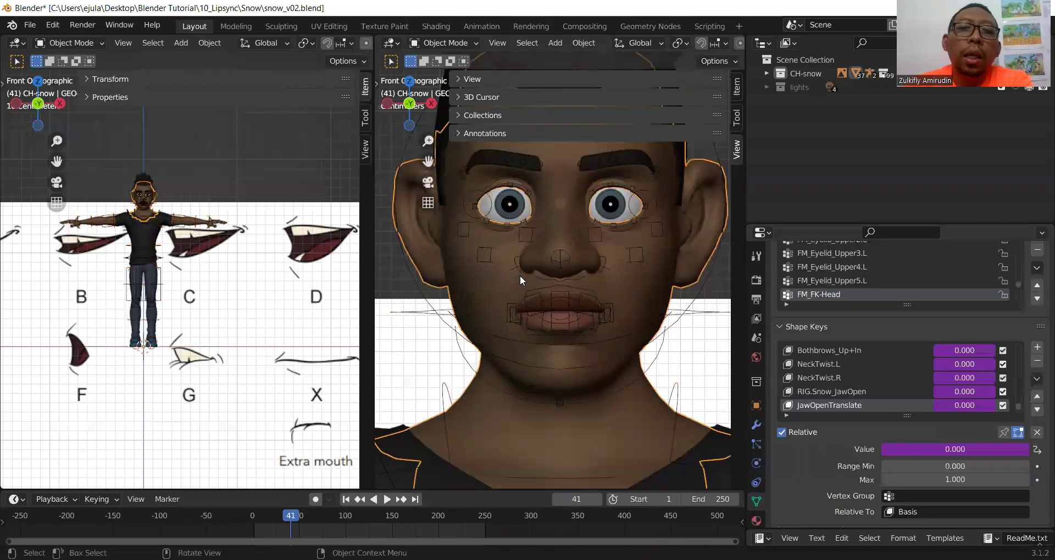
pyautogui.click(520, 316)
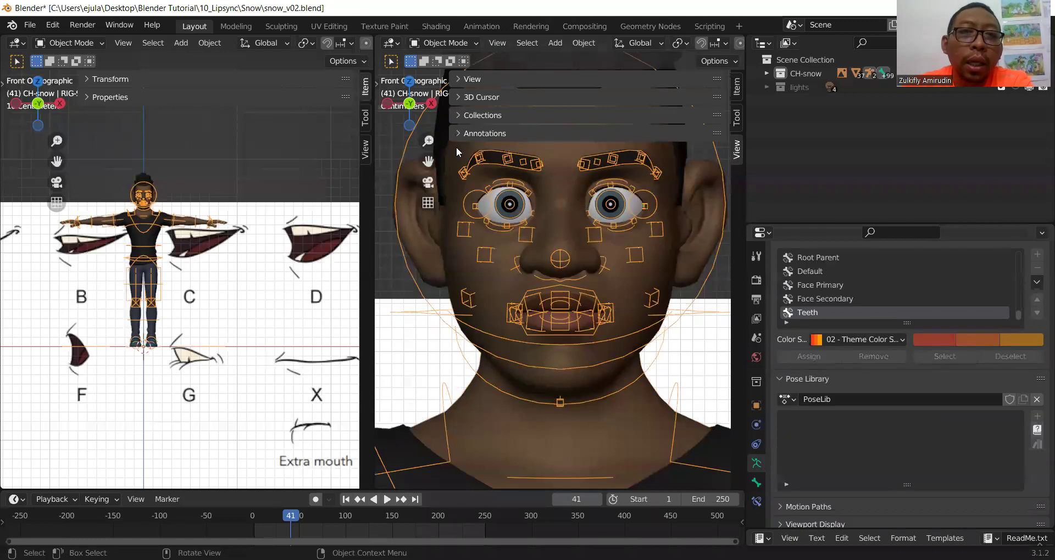
pyautogui.click(437, 44)
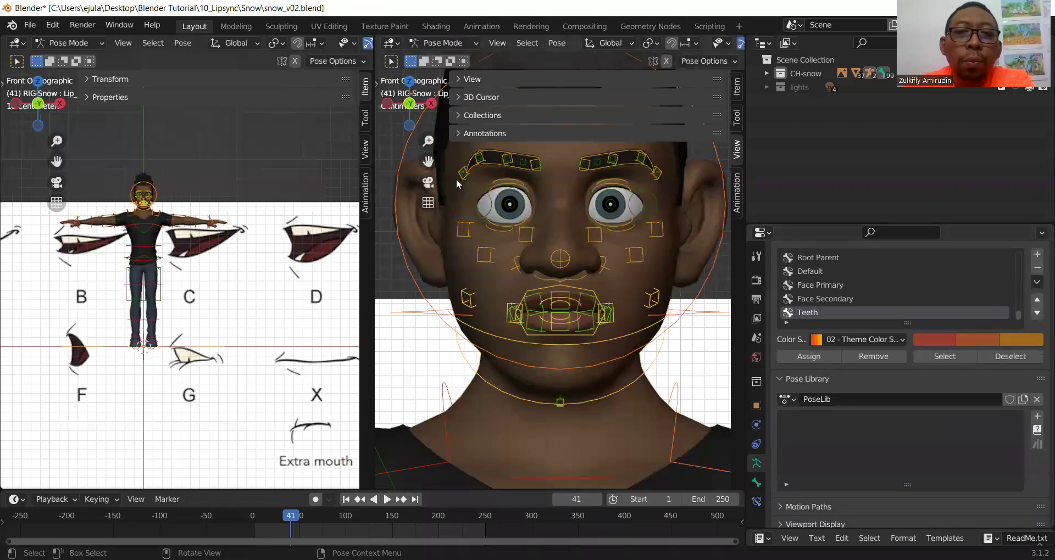
# Return the face rig to Pose Mode and box-select the mouth and jaw bones
pyautogui.click(428, 308)
pyautogui.moveTo(428, 308); pyautogui.dragTo(528, 353)
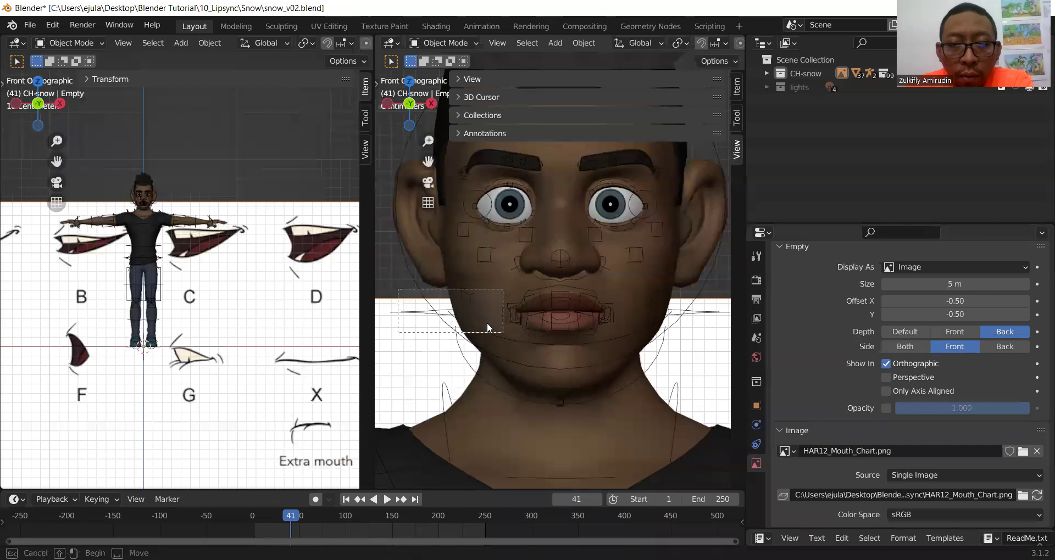
pyautogui.hotkey('ctrl', 'Tab')
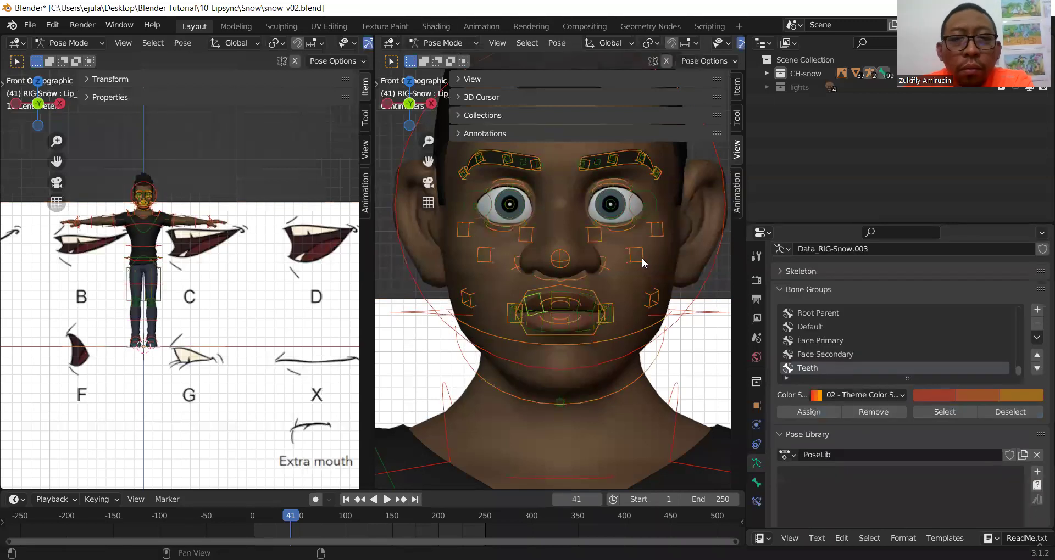
pyautogui.moveTo(453, 287); pyautogui.dragTo(659, 393)
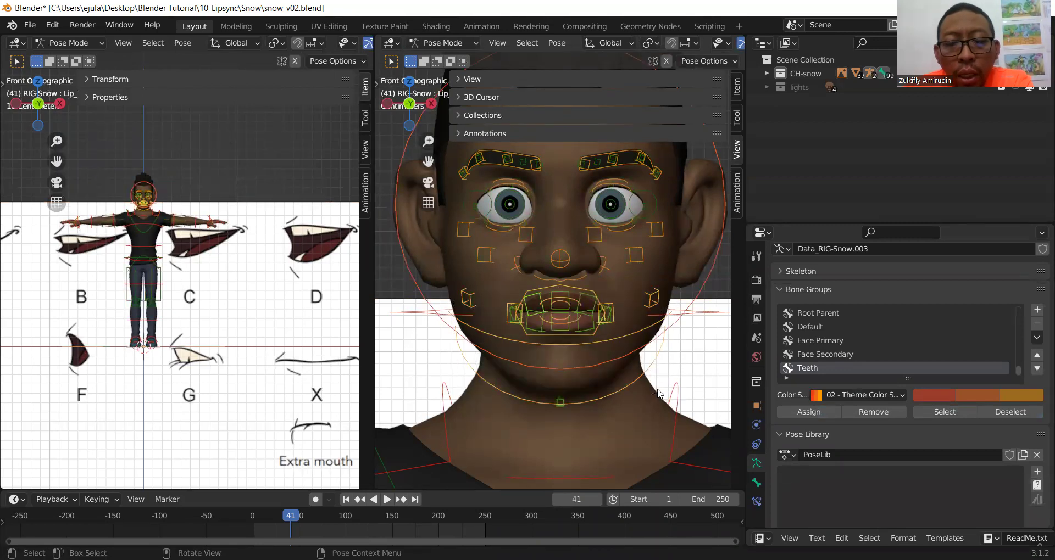
# Add the current closed mouth shape to the new pose library as pose A
pyautogui.click(1037, 472)
pyautogui.click(1004, 467)
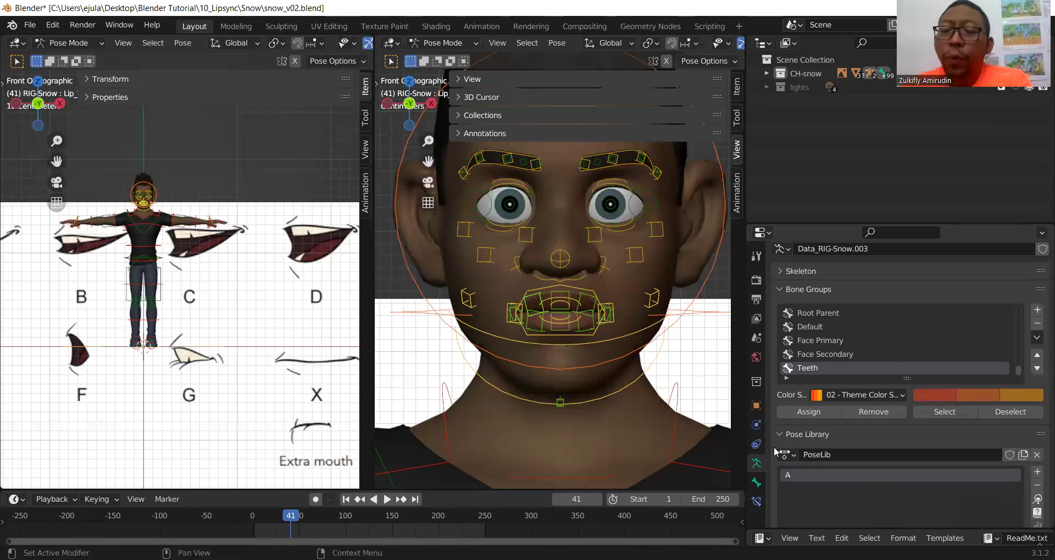
pyautogui.scroll(-2, 612, 377)
pyautogui.scroll(3, 612, 377)
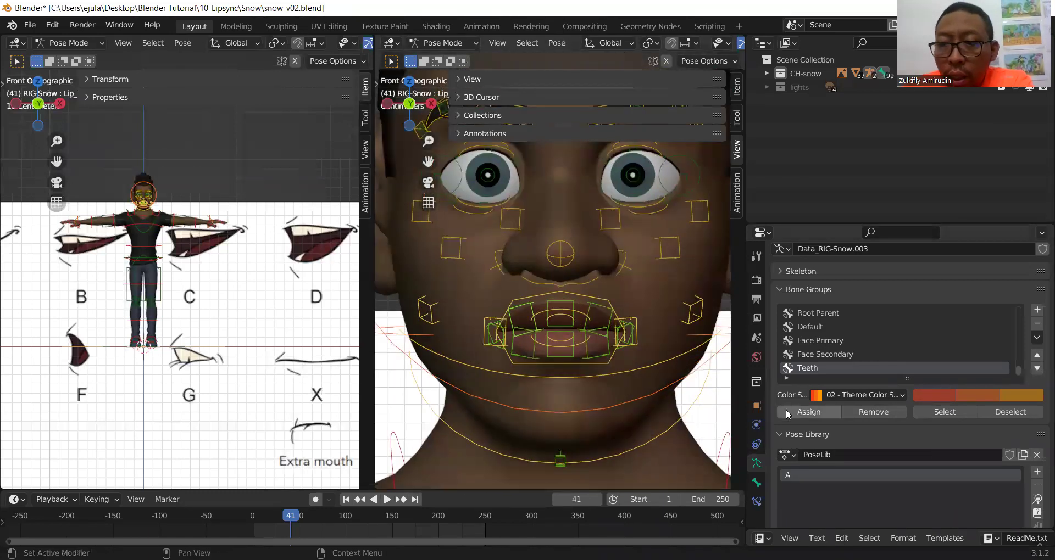
pyautogui.click(647, 359)
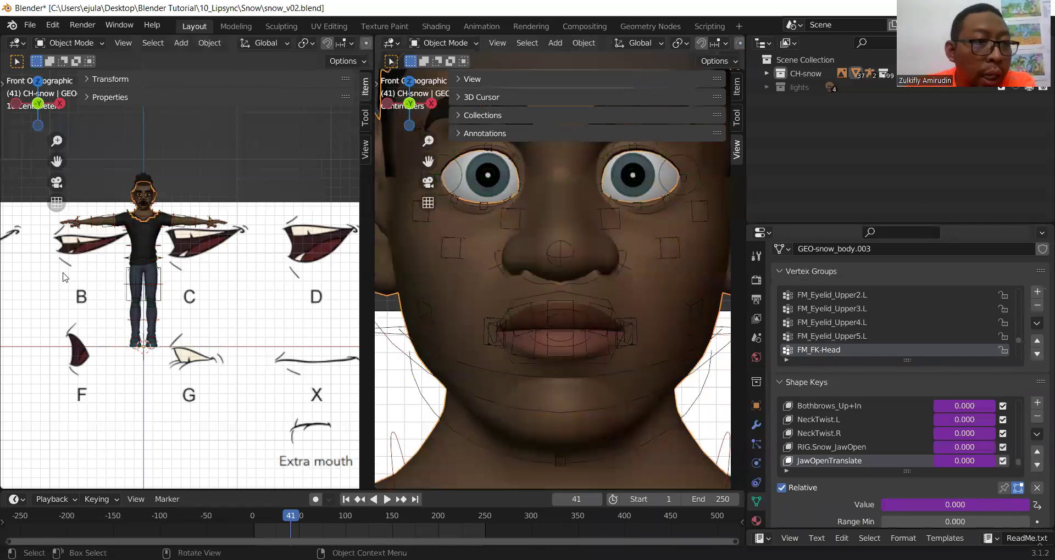
pyautogui.click(562, 344)
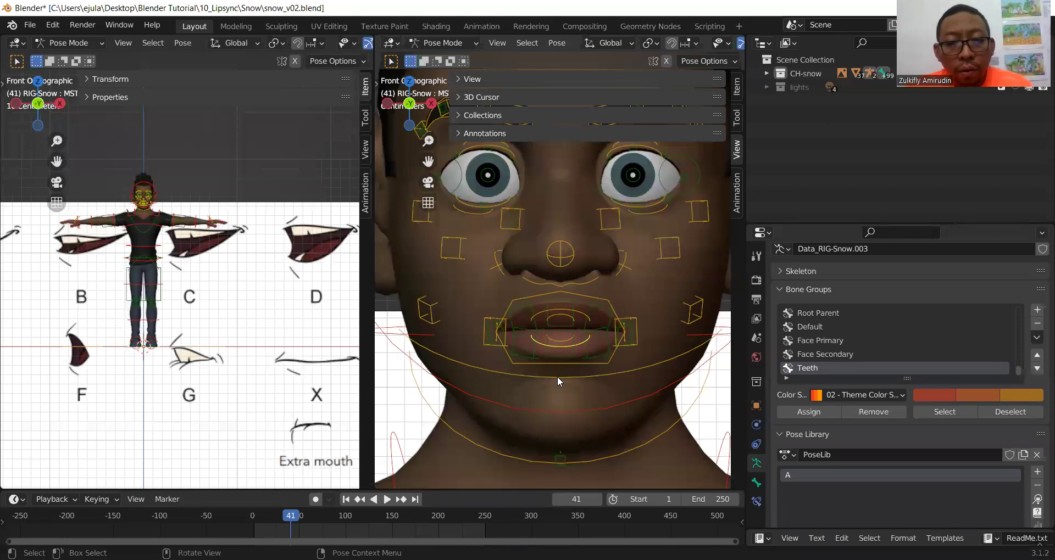
# Raise the mouth control along Z to part the lips and show the teeth
pyautogui.press('g')
pyautogui.press('z')
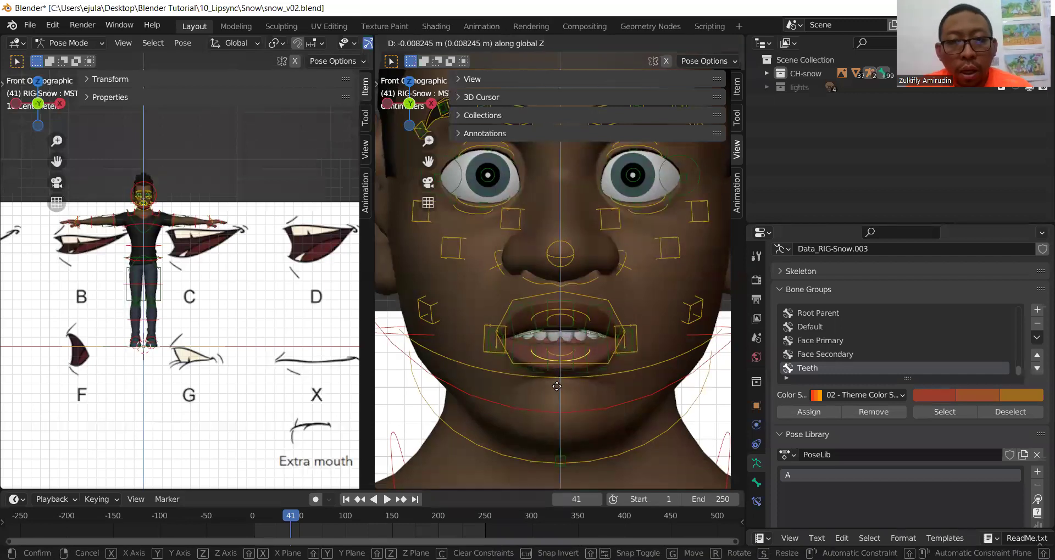
pyautogui.click(558, 384)
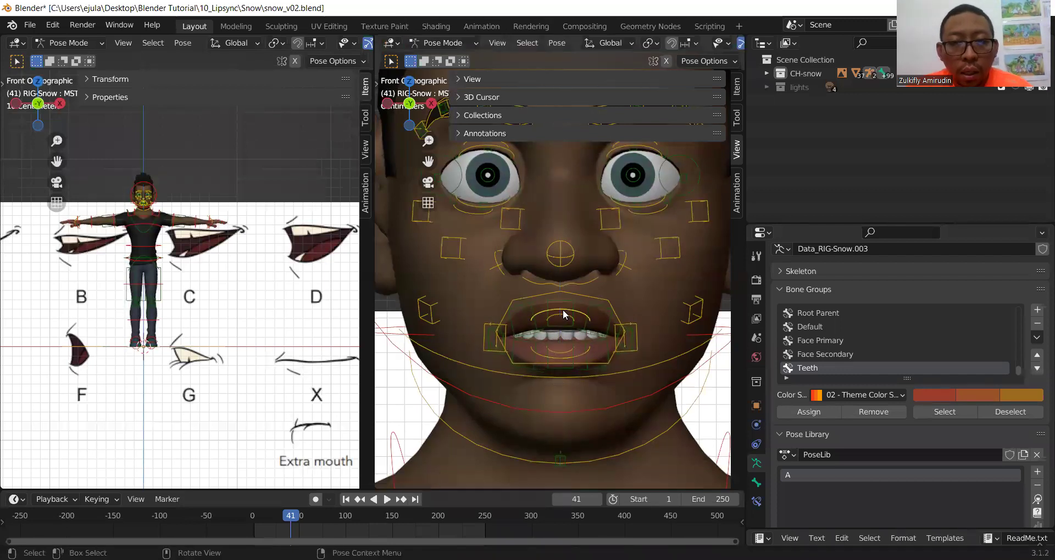
pyautogui.press('g')
pyautogui.press('z')
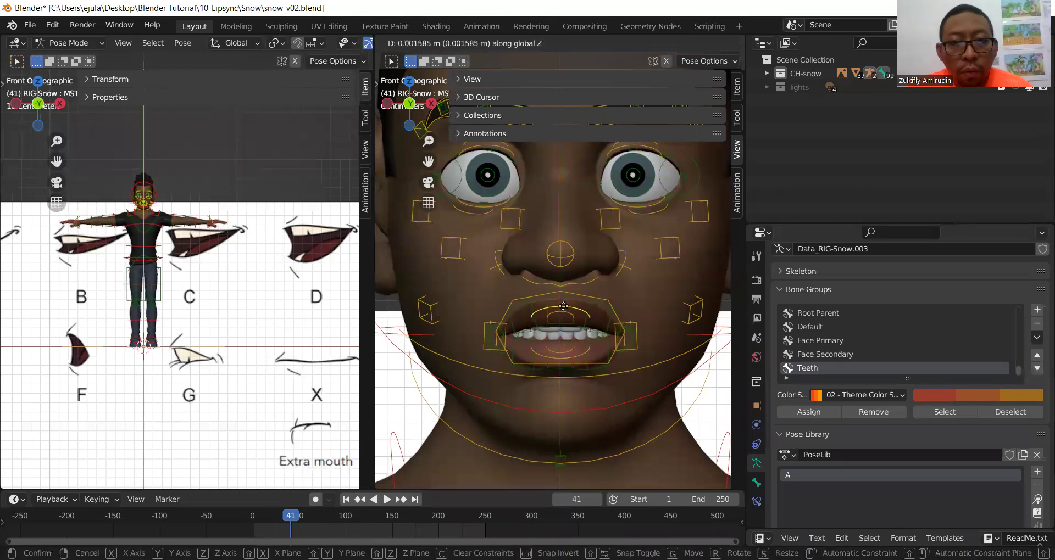
pyautogui.click(563, 306)
# Box-select the mouth controls and save them as a new library pose named B
pyautogui.moveTo(406, 290); pyautogui.dragTo(709, 466)
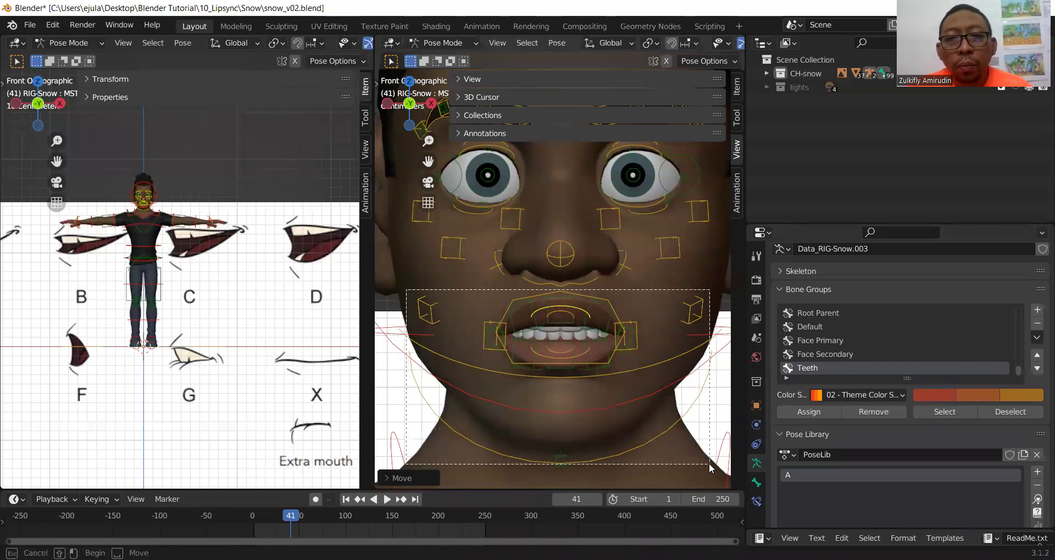
pyautogui.click(1038, 472)
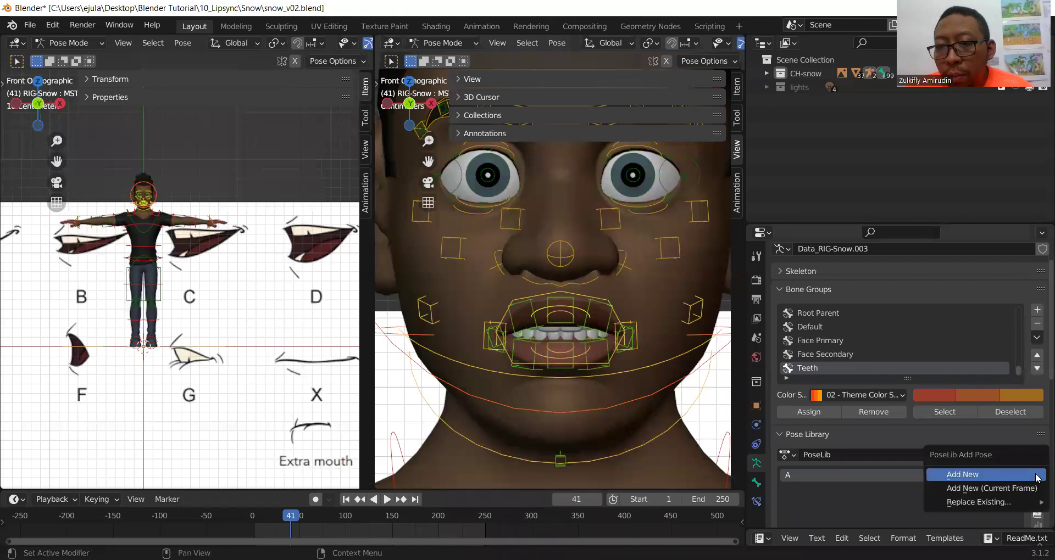
pyautogui.click(1000, 474)
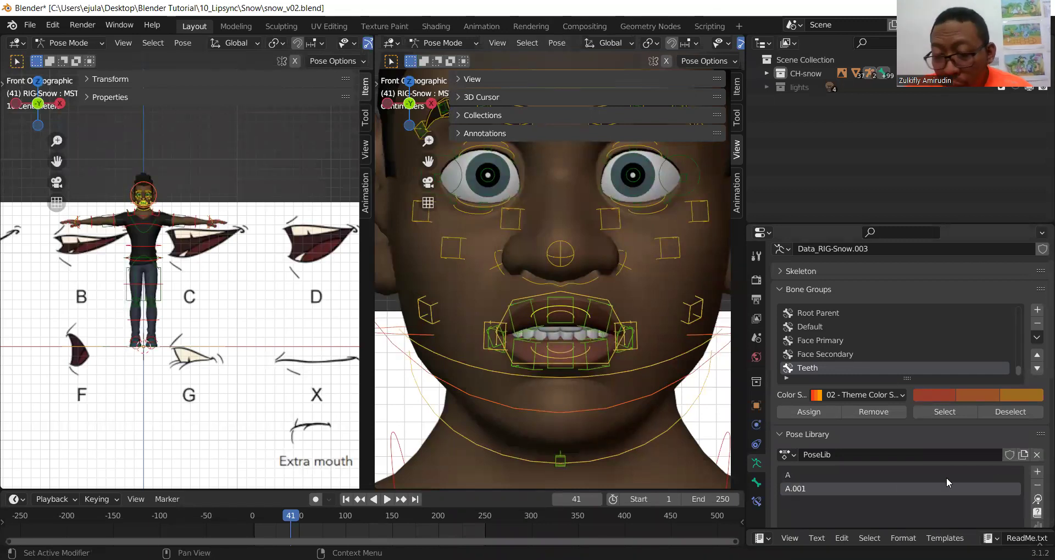
pyautogui.doubleClick(826, 489)
pyautogui.write('B')
pyautogui.press('Return')
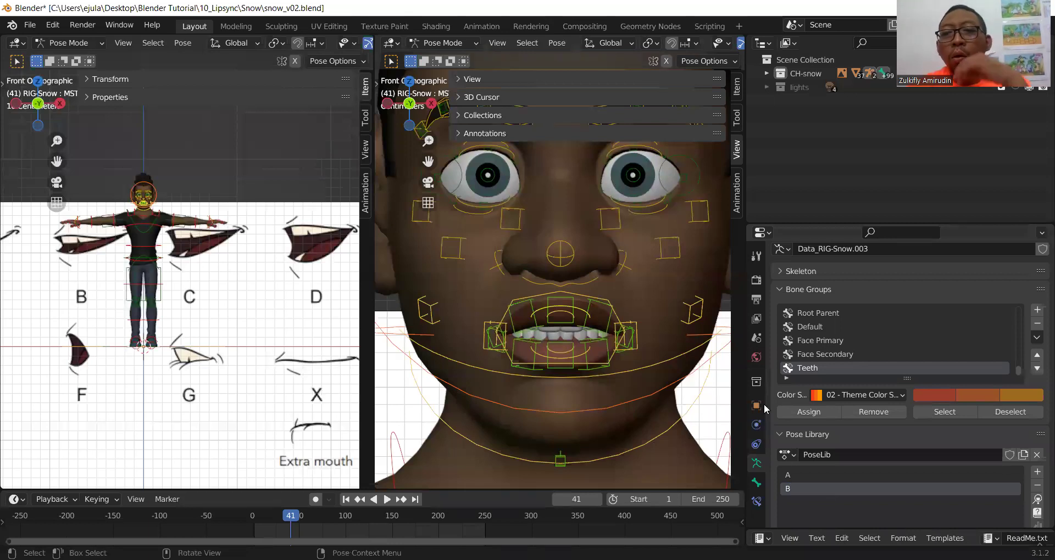
# Lower the jaw control along Z and rotate it in Right view to widen the mouth
pyautogui.click(654, 398)
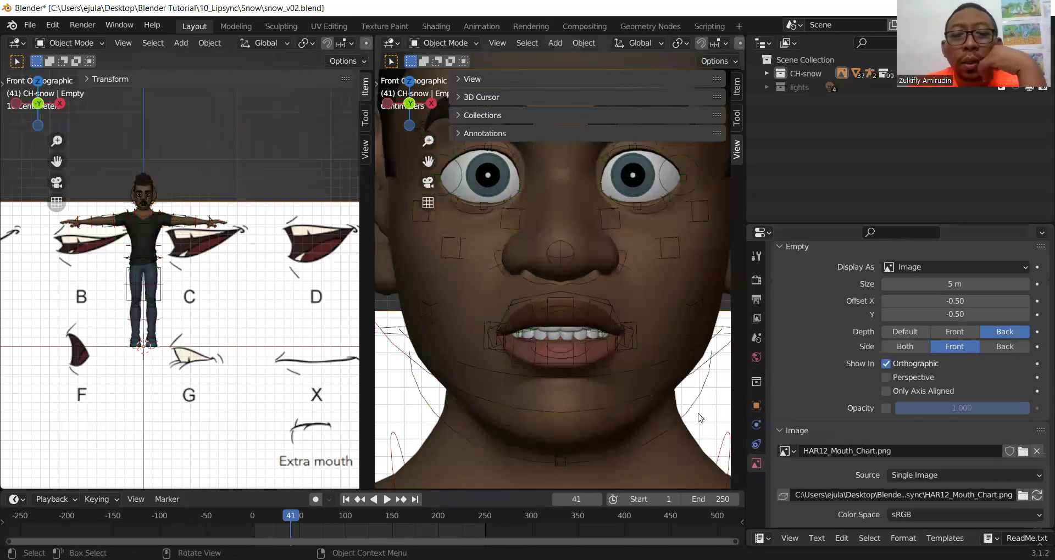
pyautogui.hotkey('ctrl', 'z')
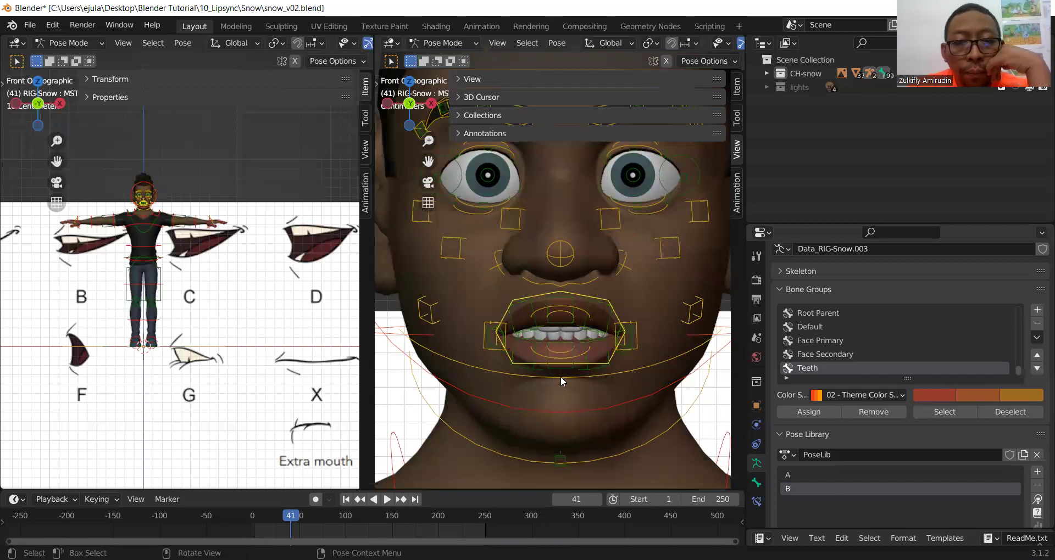
pyautogui.click(560, 376)
pyautogui.press('g')
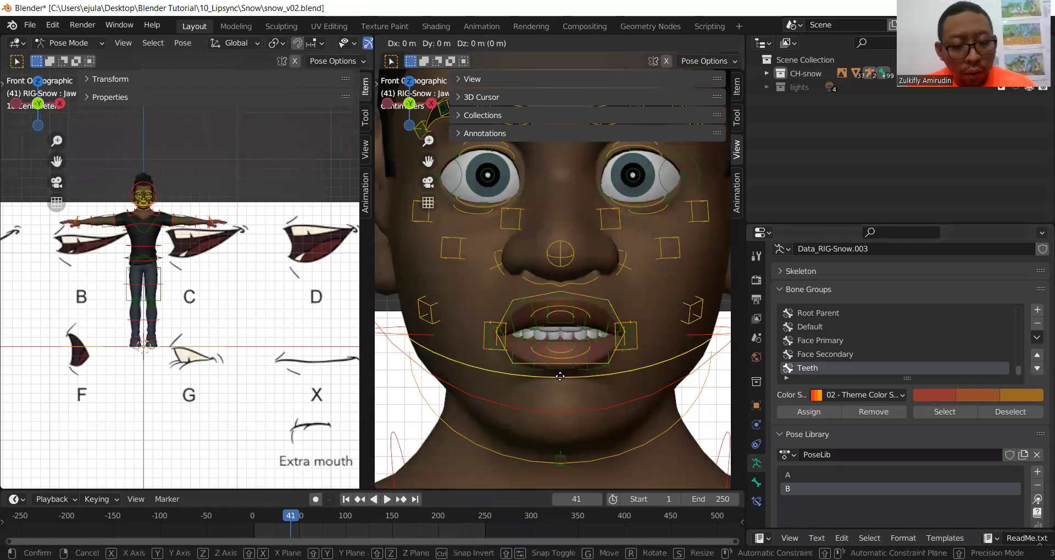
pyautogui.press('z')
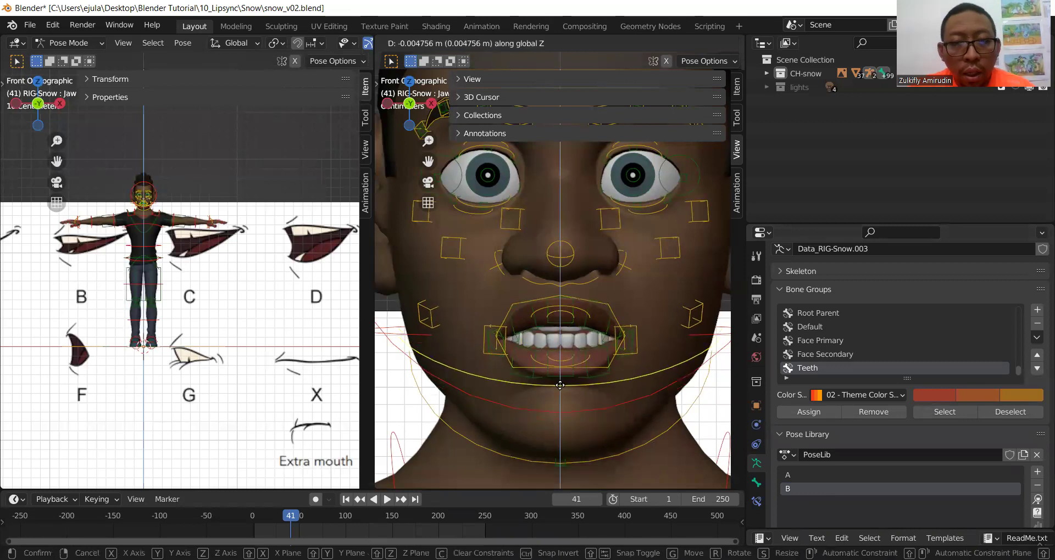
pyautogui.click(560, 385)
pyautogui.press('KP_3')
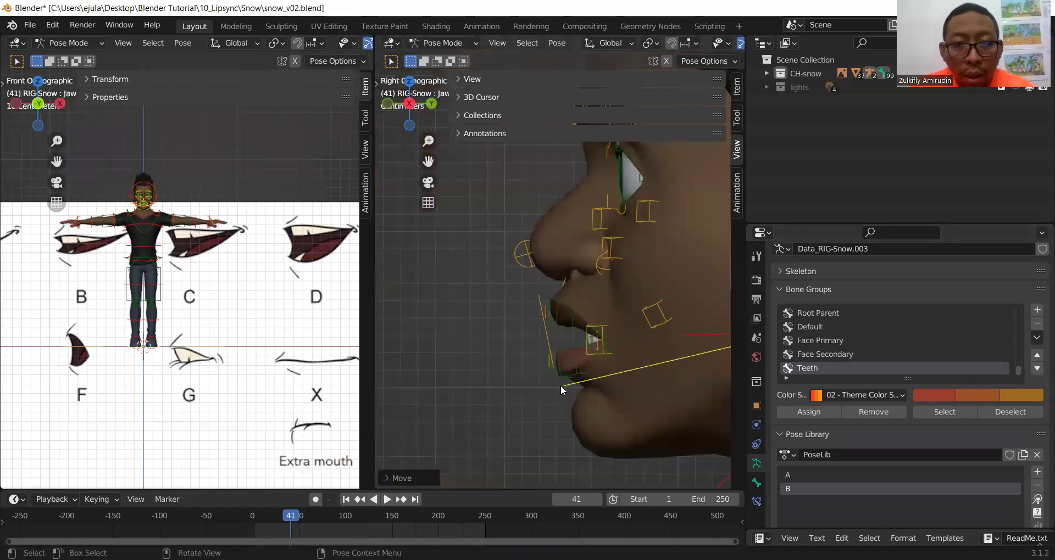
pyautogui.press('r')
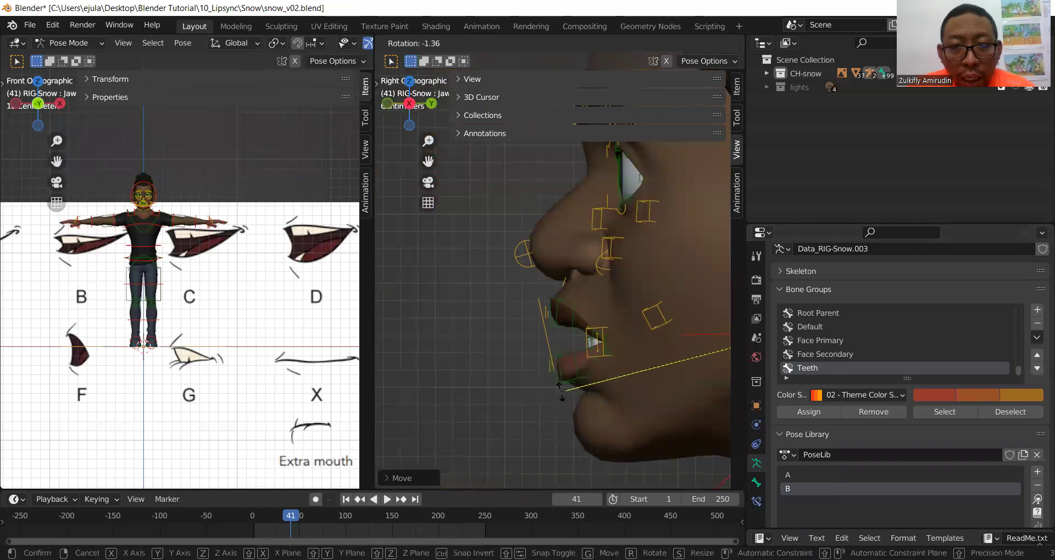
pyautogui.click(560, 394)
pyautogui.moveTo(532, 394); pyautogui.dragTo(679, 367, button='middle')
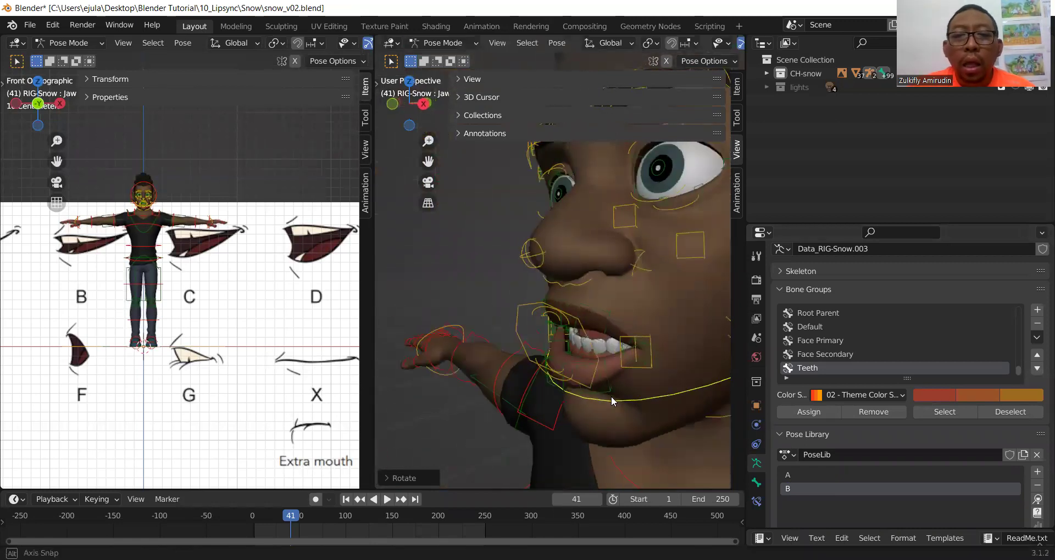
# Move the main mouth control vertically to refine the open mouth shape
pyautogui.click(561, 303)
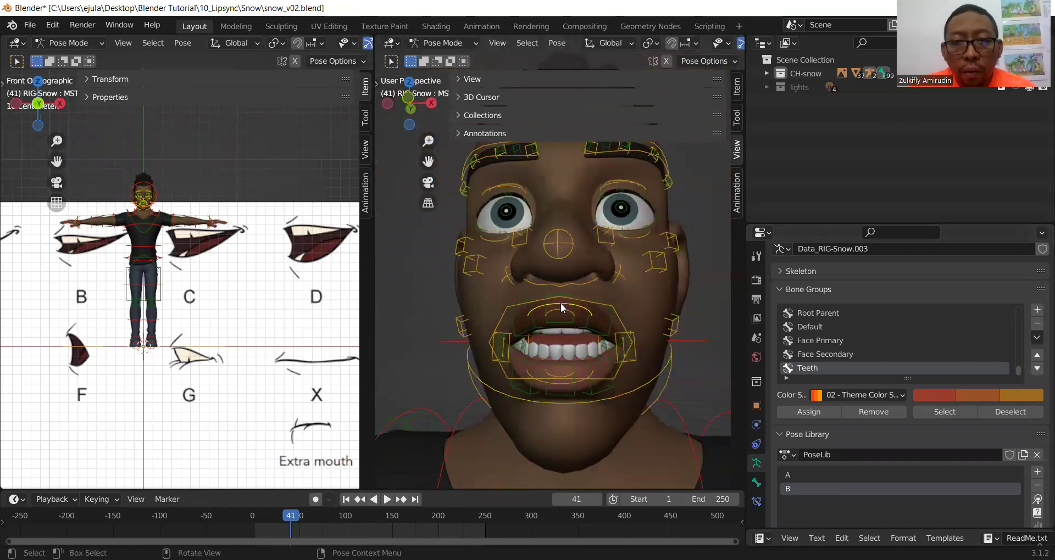
pyautogui.press('g')
pyautogui.press('z')
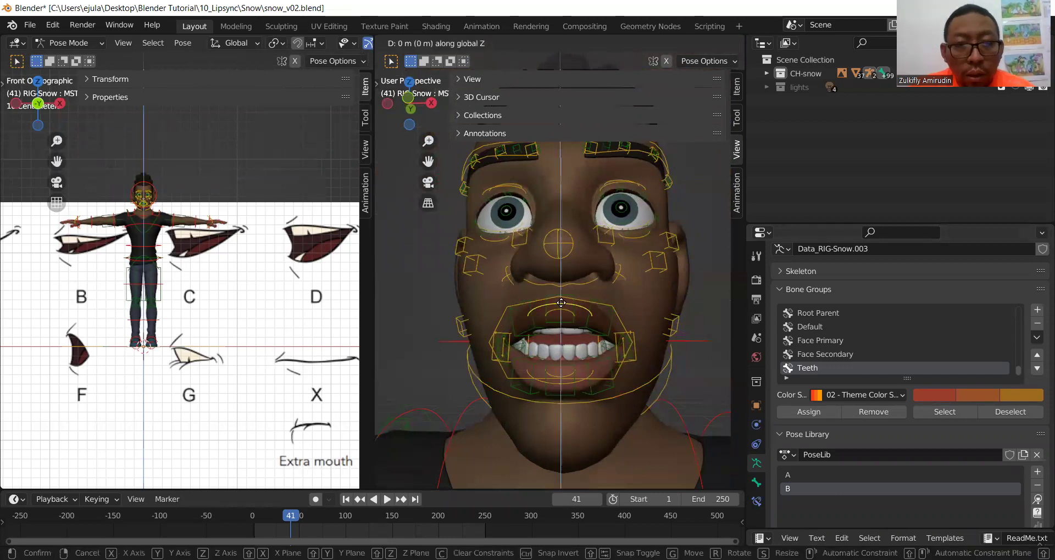
pyautogui.click(560, 301)
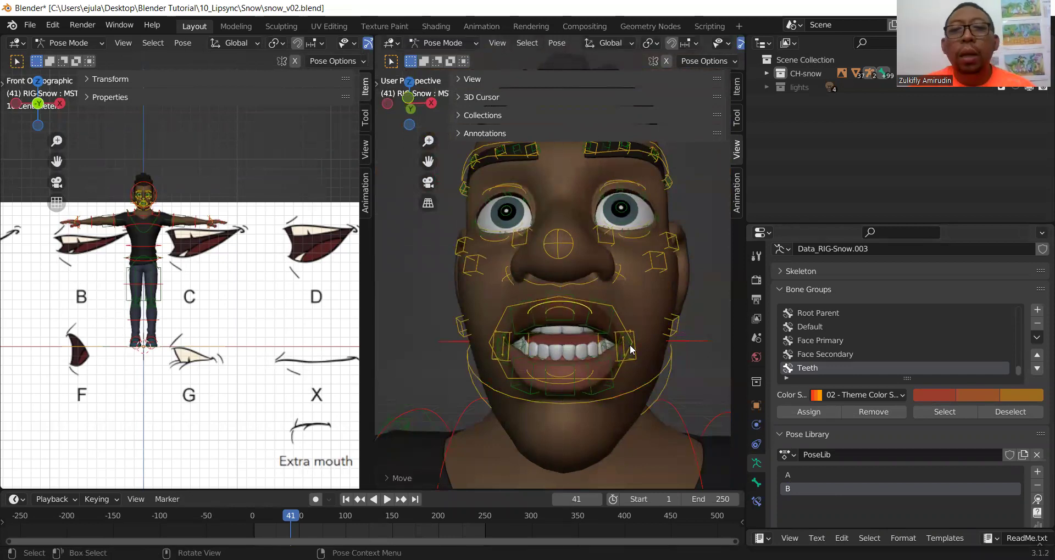
# Box-select the mouth and jaw controls and save them as a new library pose named C
pyautogui.moveTo(415, 318)
pyautogui.mouseDown()
pyautogui.moveTo(681, 433)
pyautogui.moveTo(702, 429)
pyautogui.mouseUp()
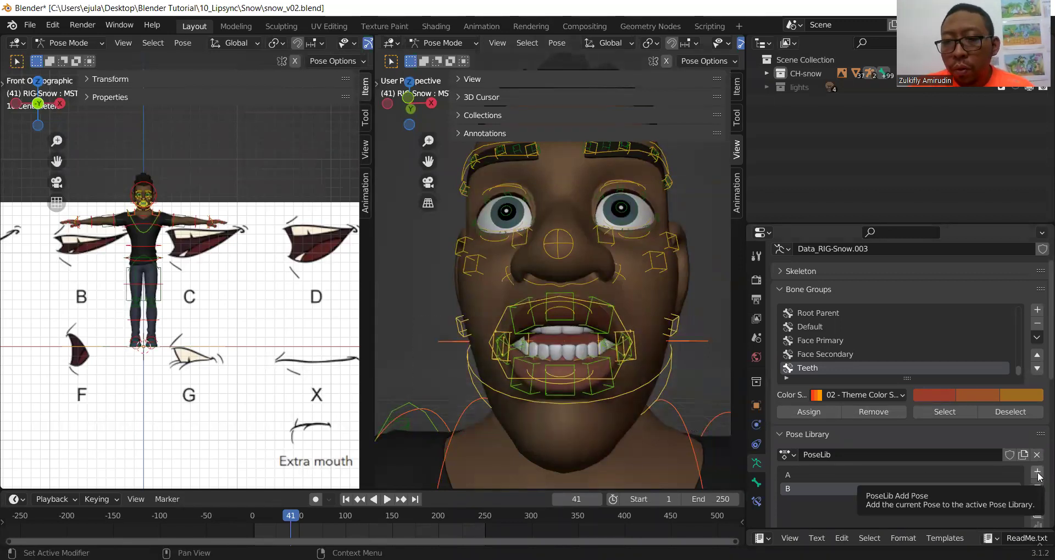
pyautogui.click(1037, 472)
pyautogui.click(960, 471)
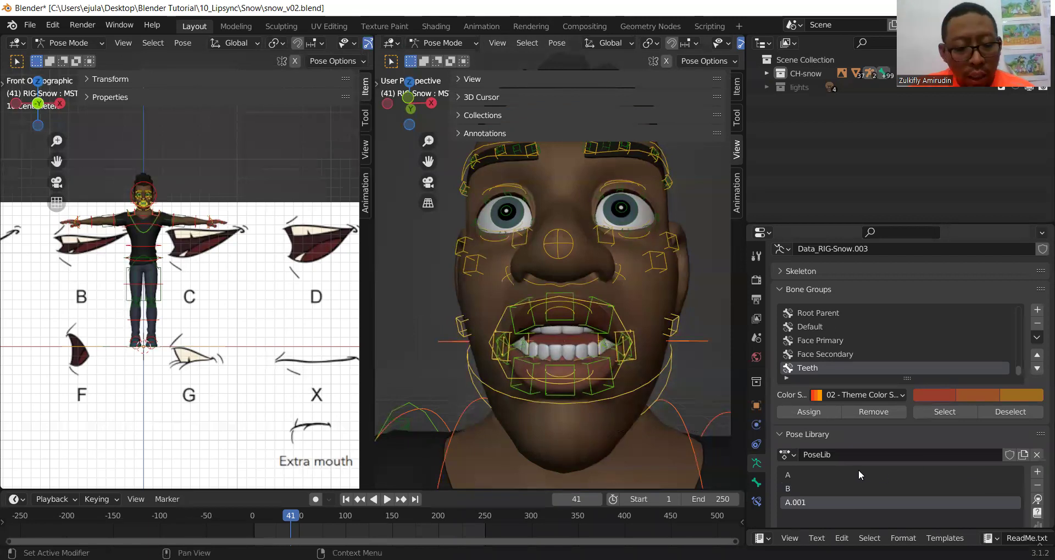
pyautogui.doubleClick(796, 501)
pyautogui.write('C')
pyautogui.press('Return')
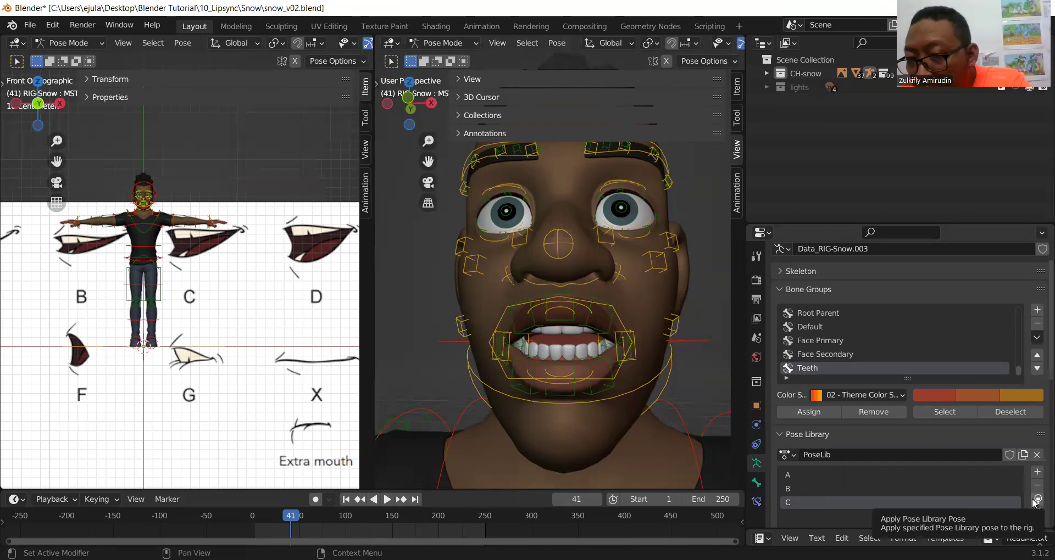
# Apply poses B and A in turn, finish on pose C, and view from the front
pyautogui.click(845, 489)
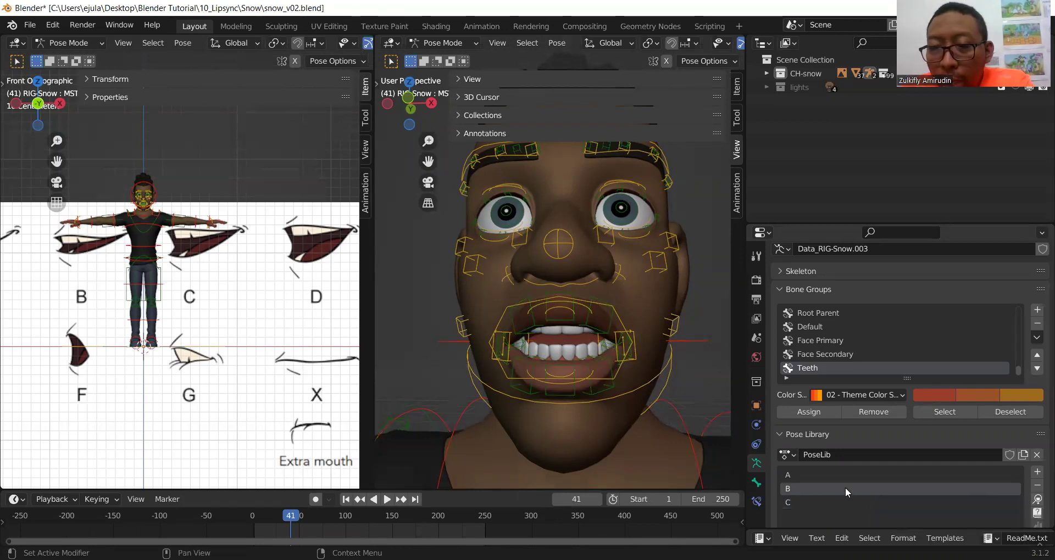
pyautogui.click(1037, 500)
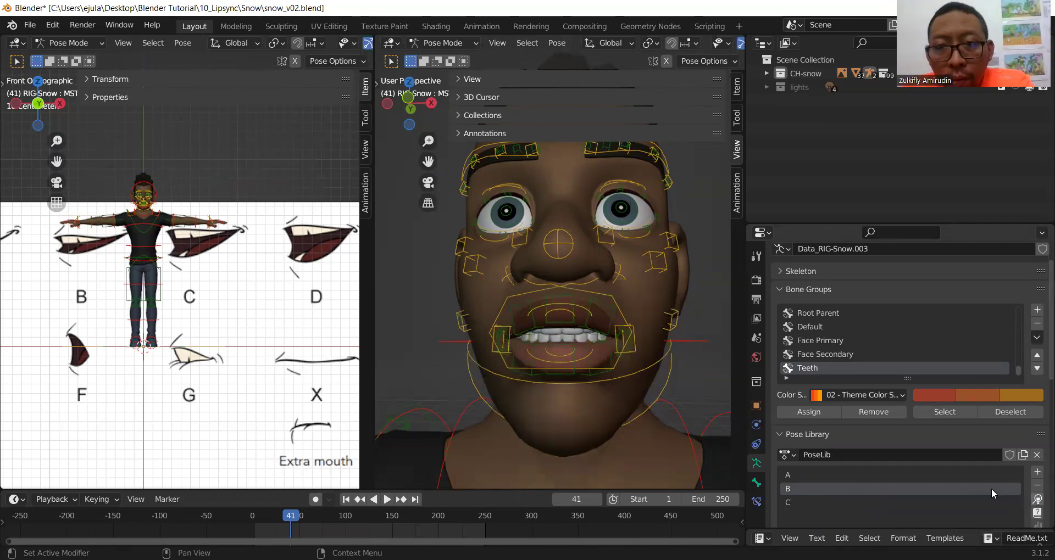
pyautogui.click(862, 473)
pyautogui.click(1038, 500)
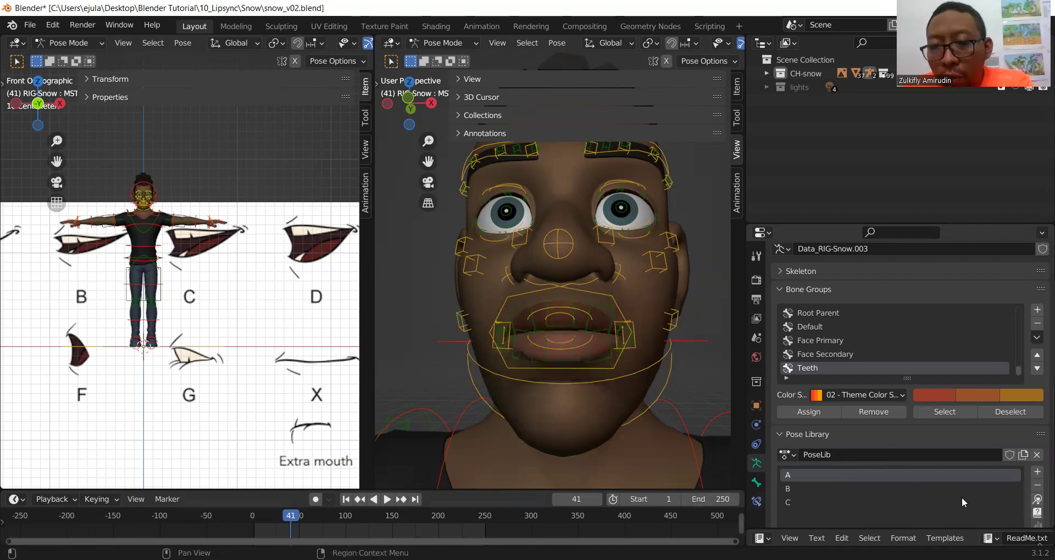
pyautogui.click(963, 502)
pyautogui.click(1037, 499)
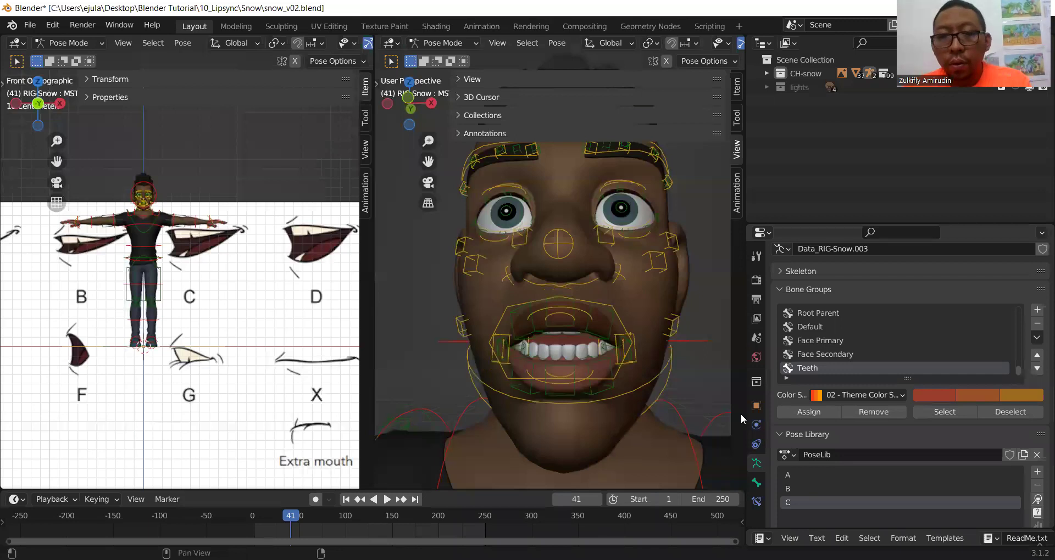
pyautogui.press('KP_1')
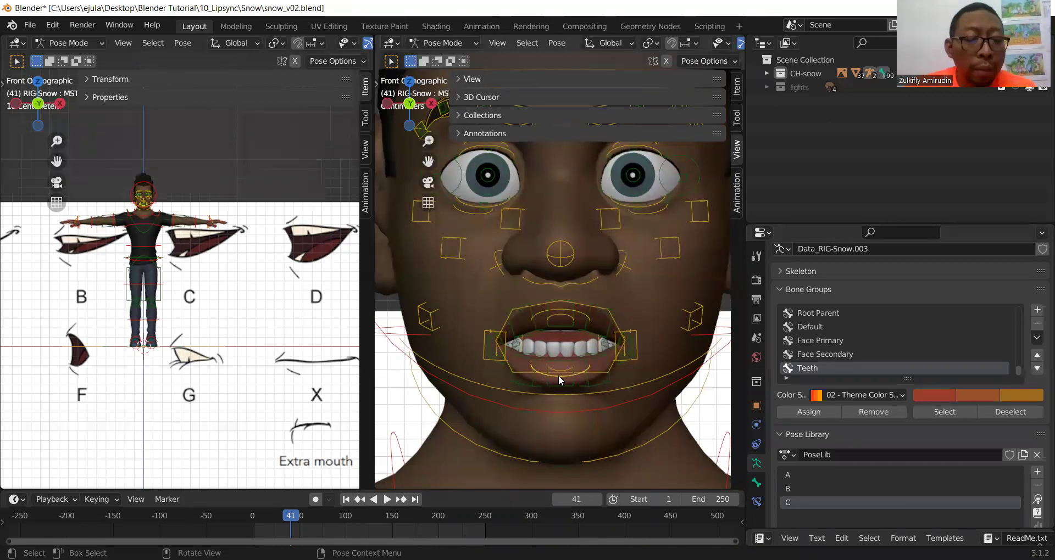
# Move the mouth bone and the upper-lip bone vertically along Z
pyautogui.press('g')
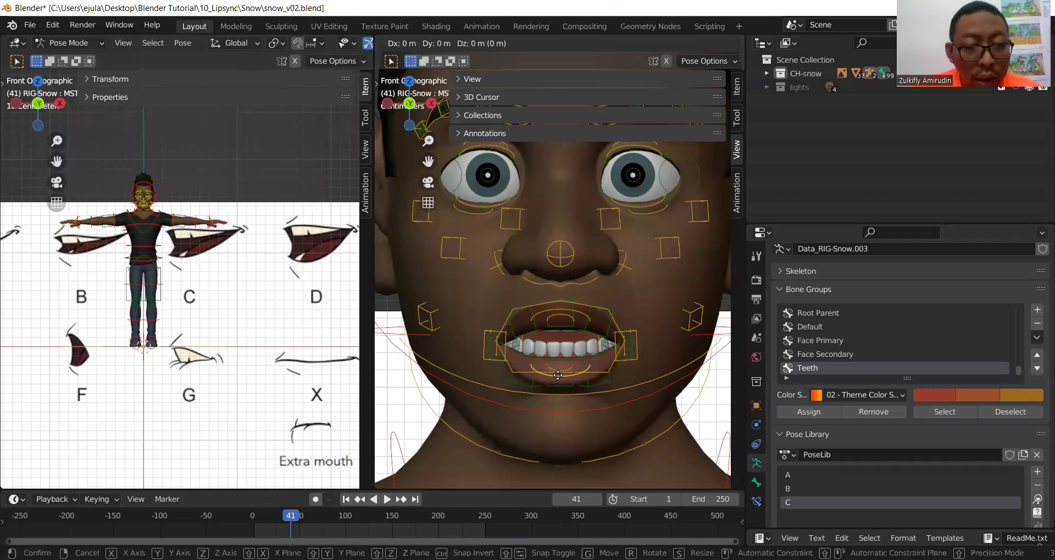
pyautogui.press('z')
pyautogui.click(563, 334)
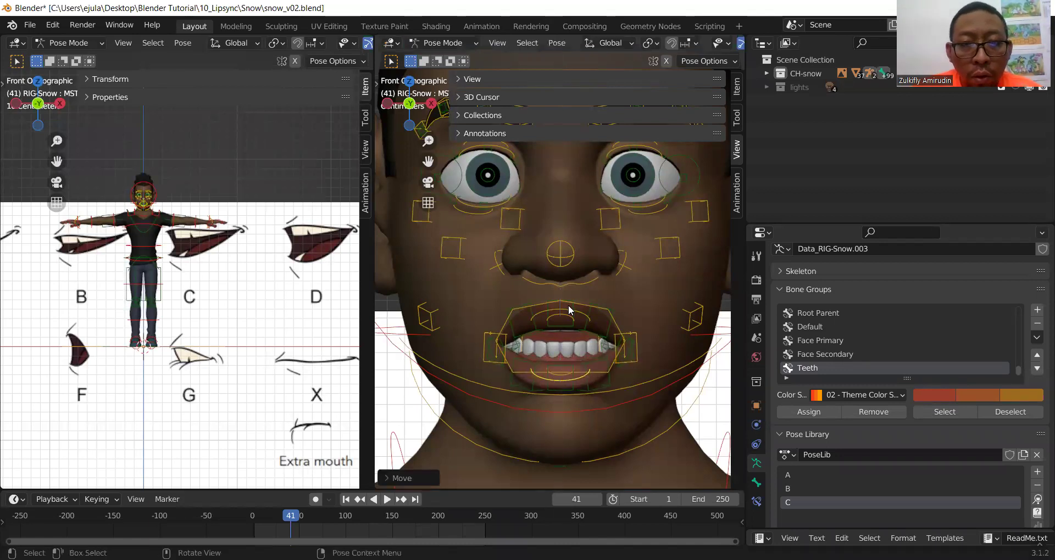
pyautogui.click(567, 308)
pyautogui.press('g')
pyautogui.press('z')
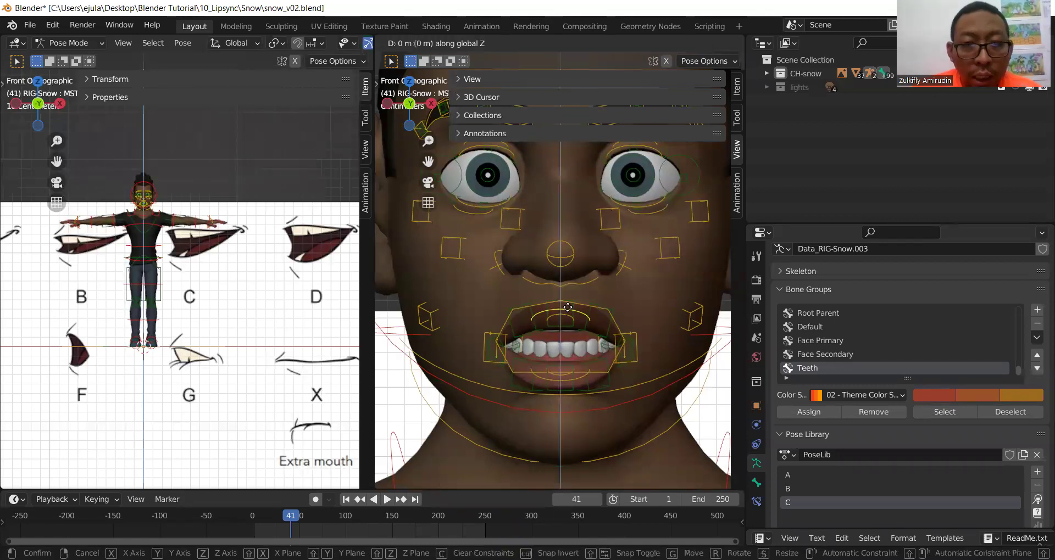
pyautogui.click(568, 304)
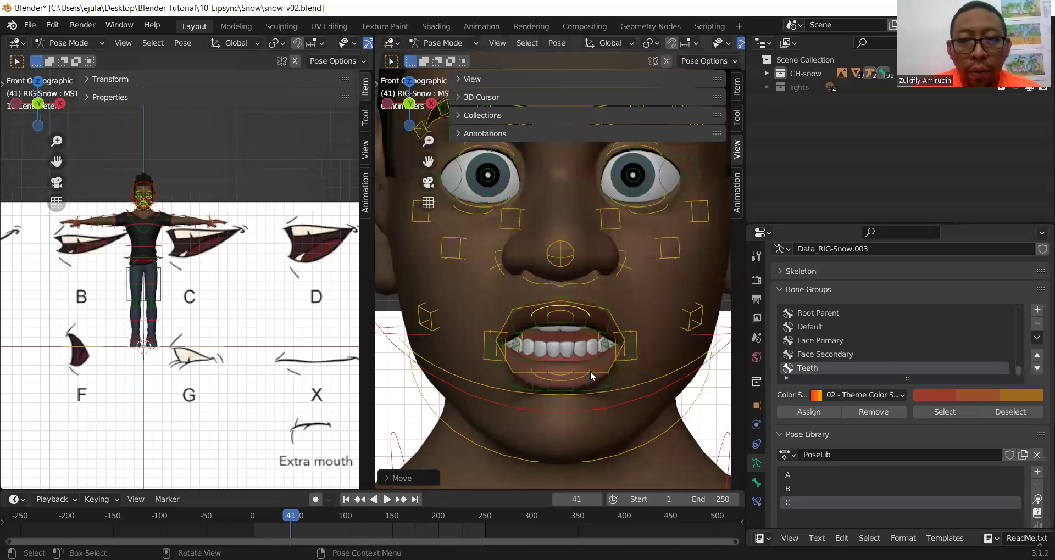
# Rotate the jaw bone in Right view to open the mouth slightly, then return to front view
pyautogui.click(636, 383)
pyautogui.moveTo(609, 378); pyautogui.dragTo(542, 370, button='middle')
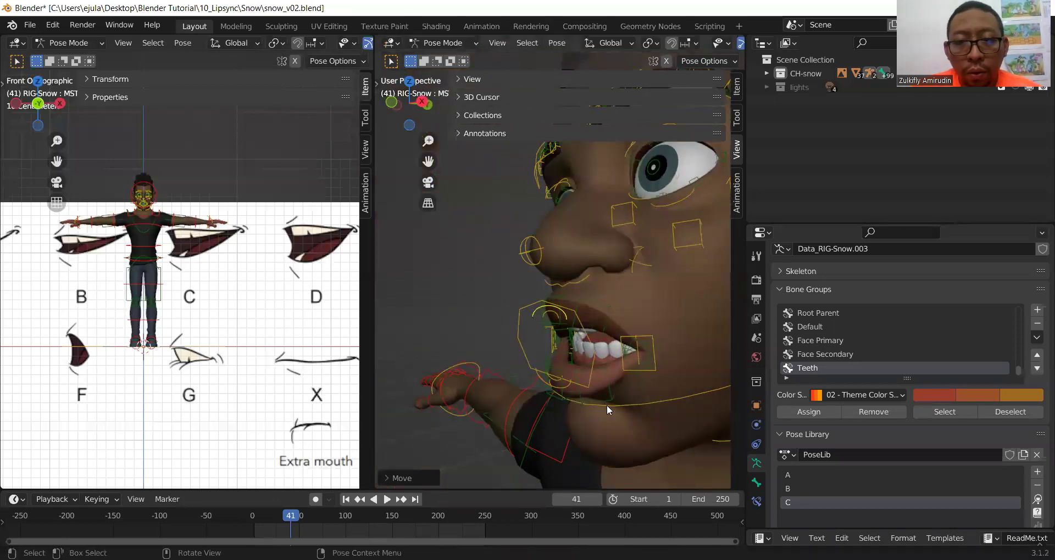
pyautogui.press('KP_3')
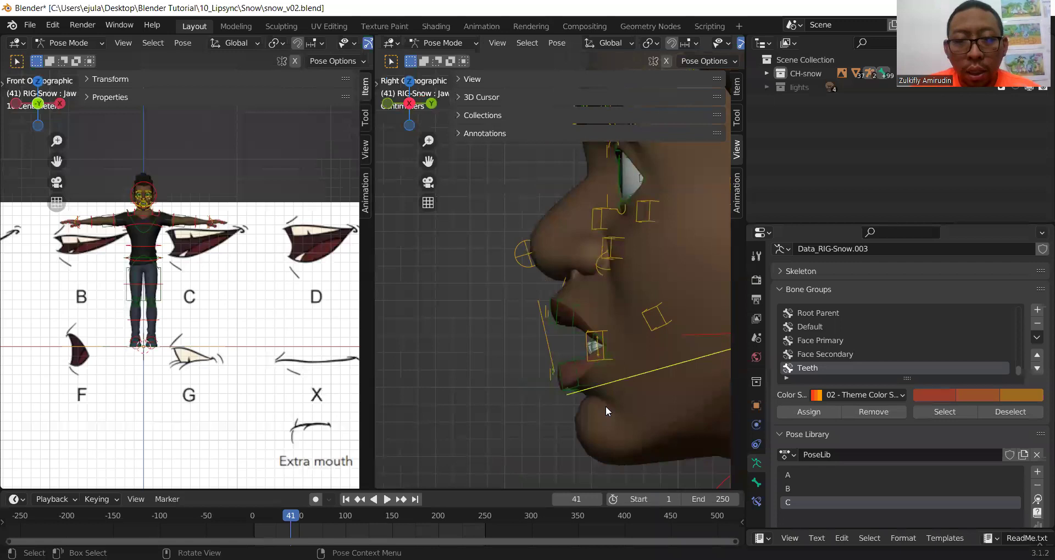
pyautogui.press('g')
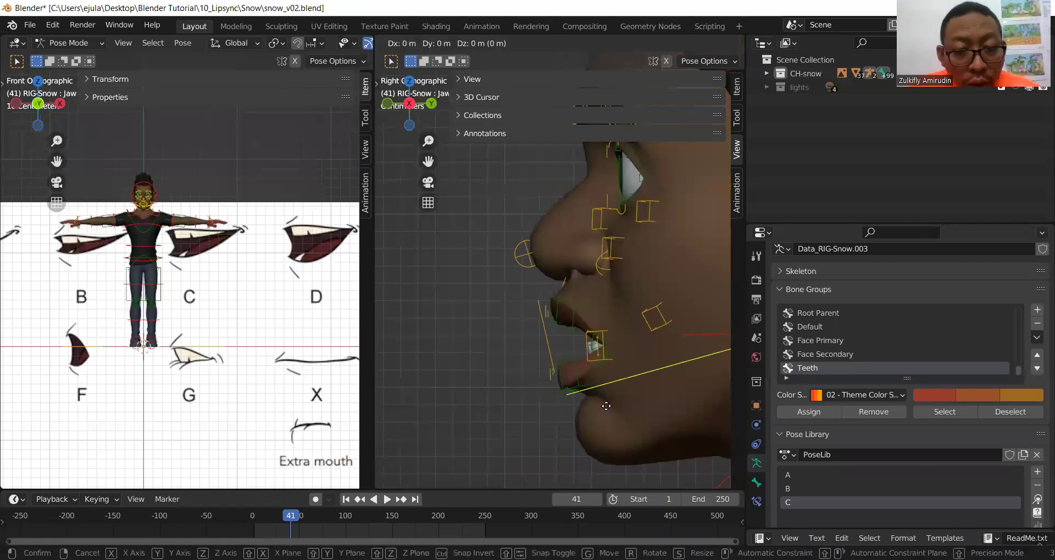
pyautogui.press('r')
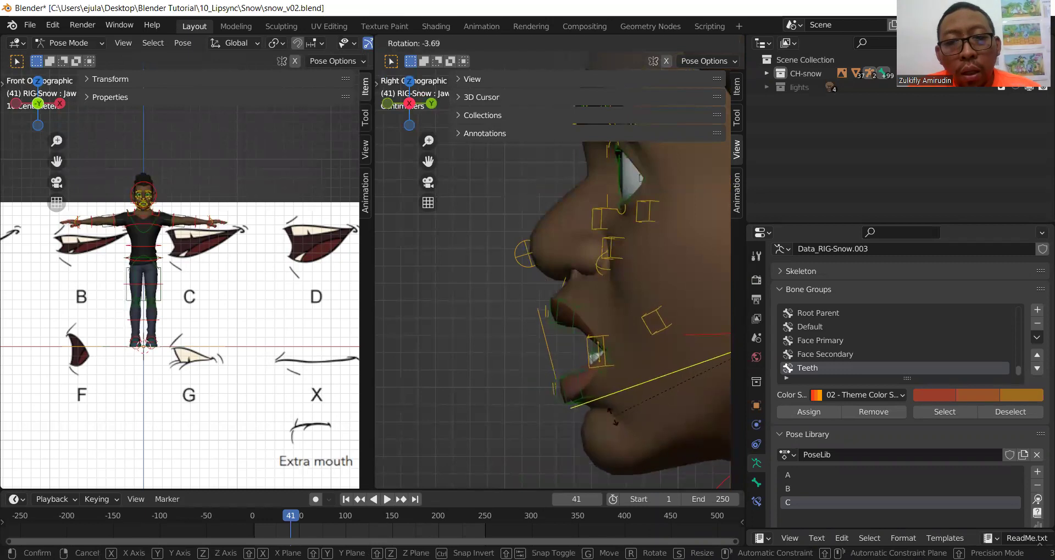
pyautogui.click(614, 417)
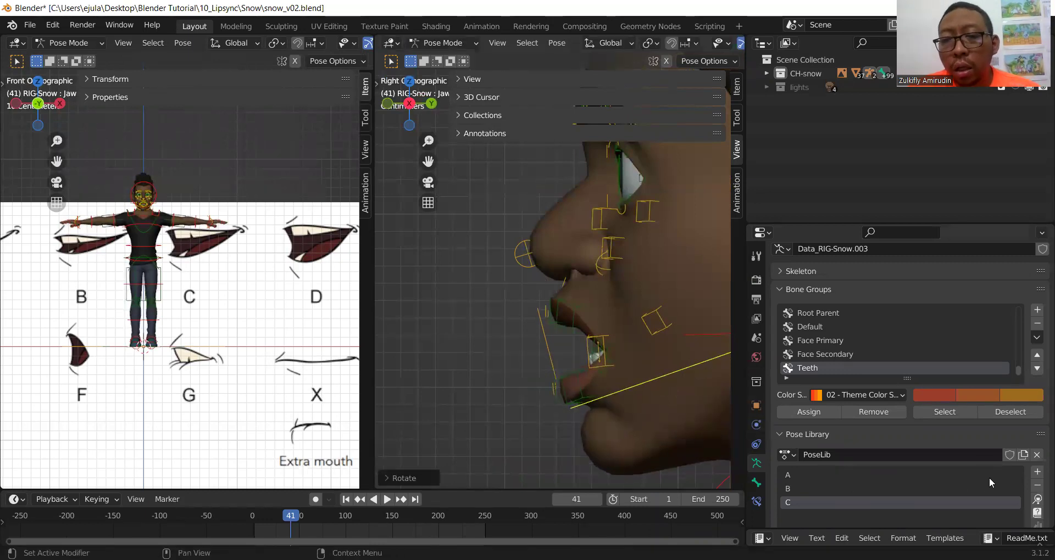
pyautogui.press('KP_1')
# Box-select the mouth and jaw controls and save them as a new library pose named D
pyautogui.moveTo(419, 301); pyautogui.dragTo(714, 471)
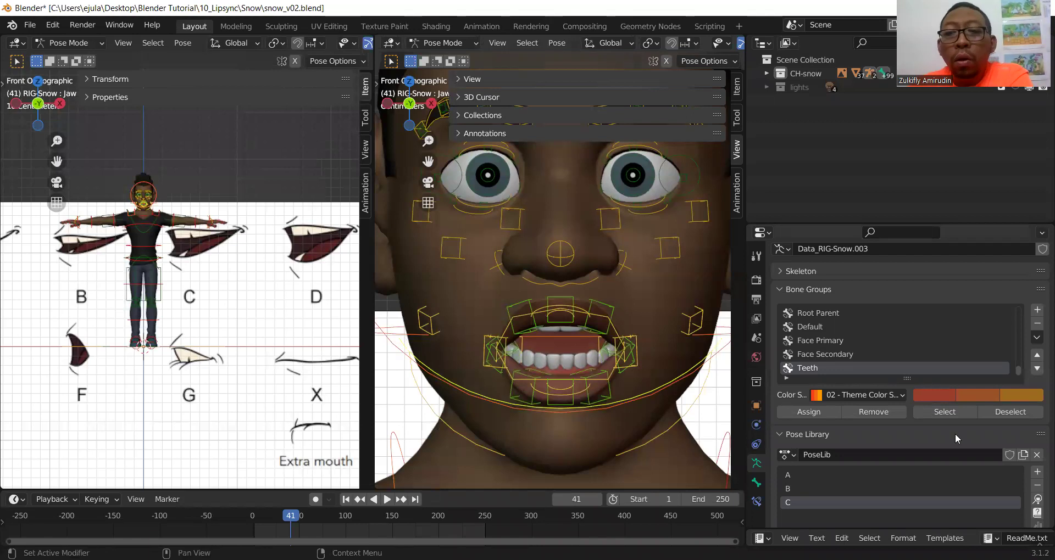
pyautogui.click(1038, 472)
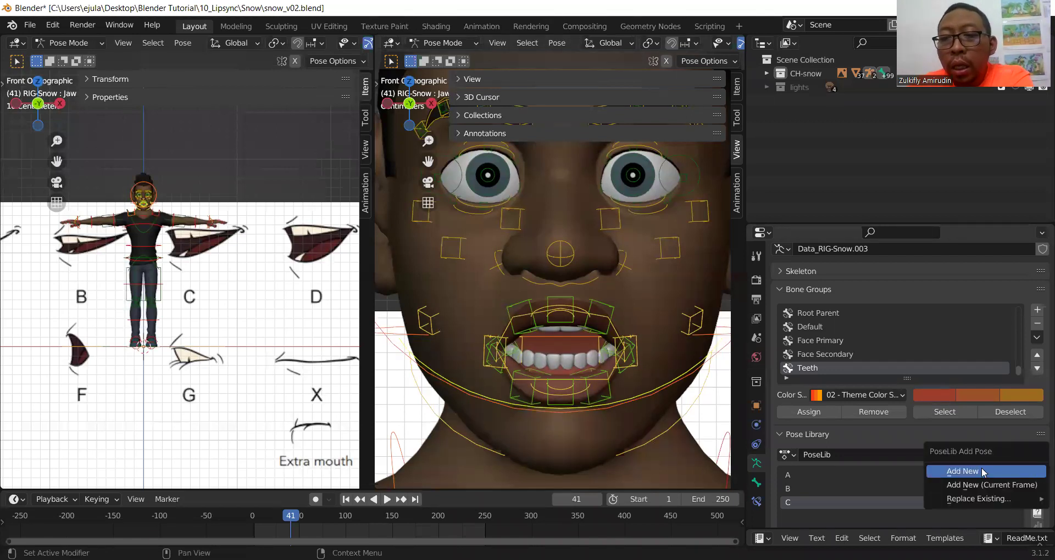
pyautogui.click(982, 473)
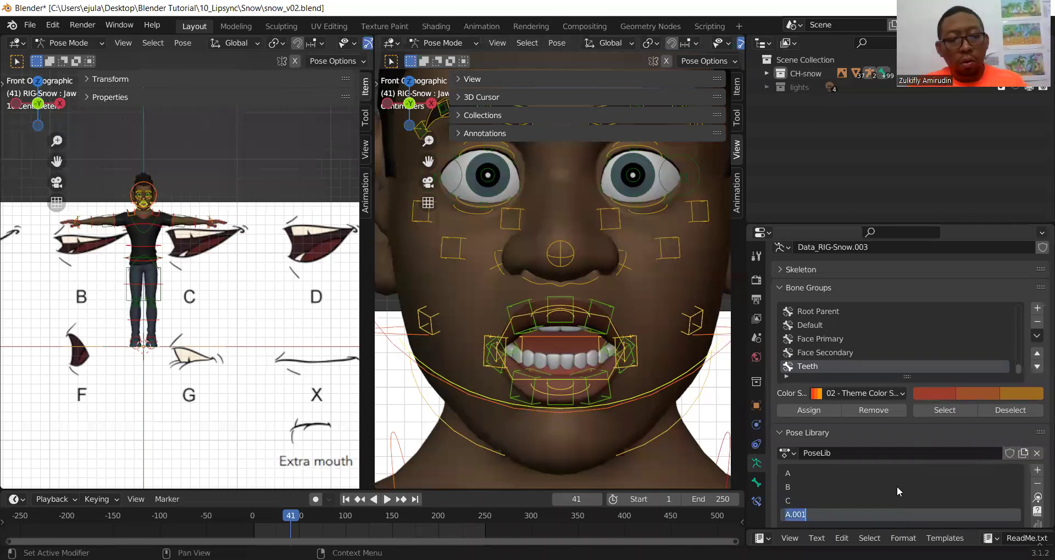
pyautogui.write('D')
pyautogui.press('Return')
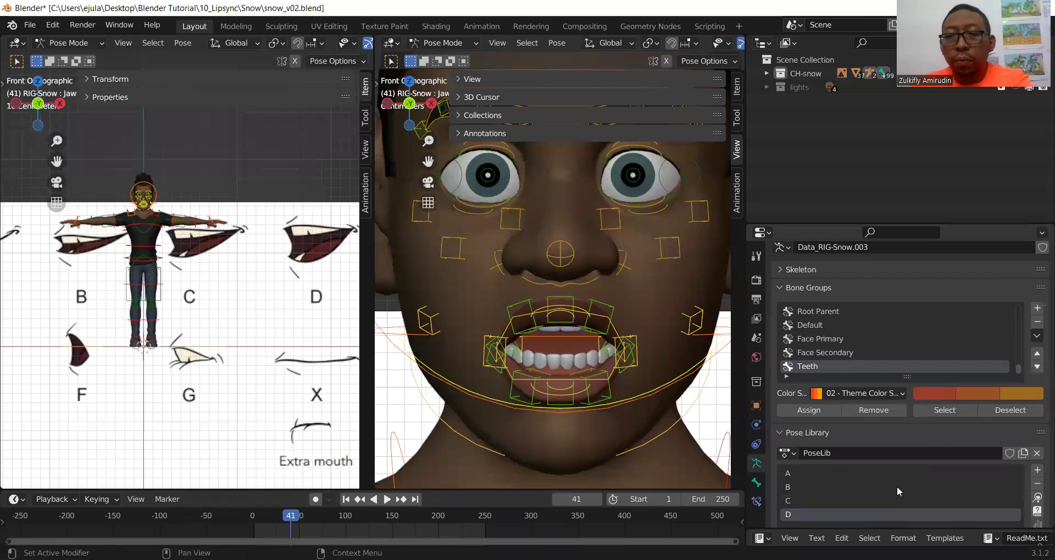
pyautogui.press('Up')
# Select pose D, scroll down to the Rhubarb Lipsync panel, and expand the Mouth A pose list
pyautogui.scroll(-2, 800, 489)
pyautogui.scroll(-2, 800, 490)
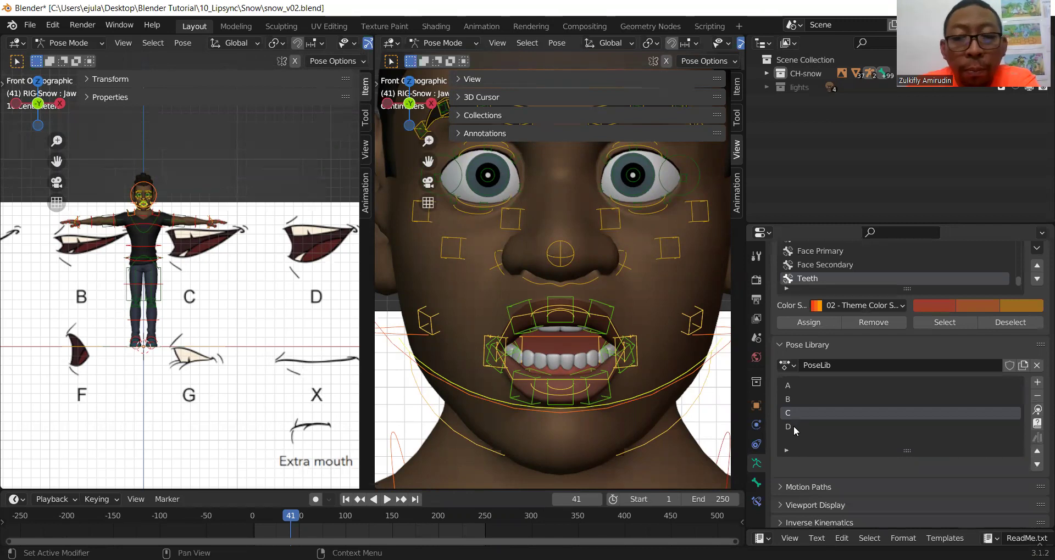
pyautogui.click(791, 427)
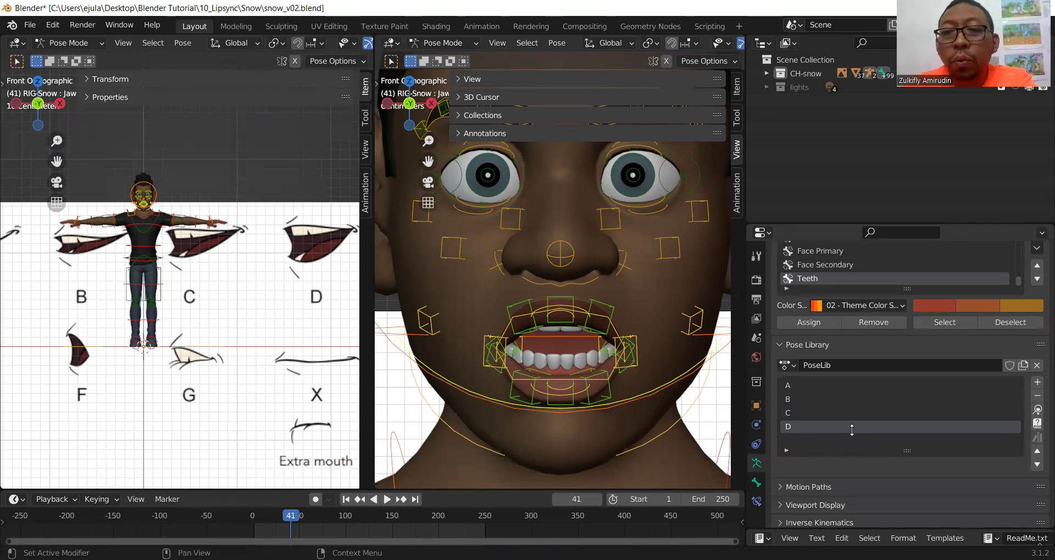
pyautogui.scroll(-2, 841, 417)
pyautogui.scroll(-2, 843, 422)
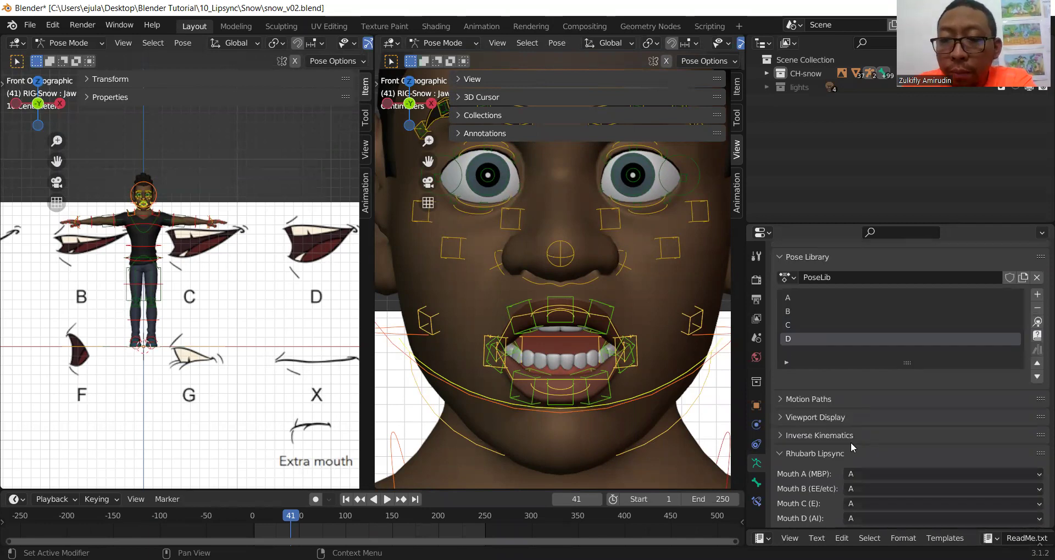
pyautogui.scroll(-2, 800, 453)
pyautogui.scroll(-1, 819, 407)
pyautogui.scroll(-1, 815, 394)
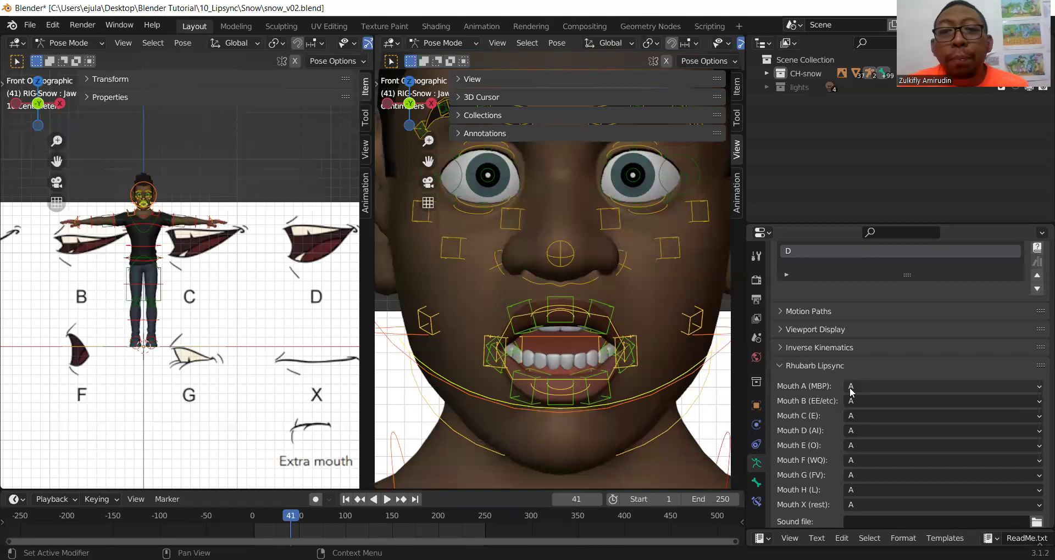
pyautogui.click(895, 387)
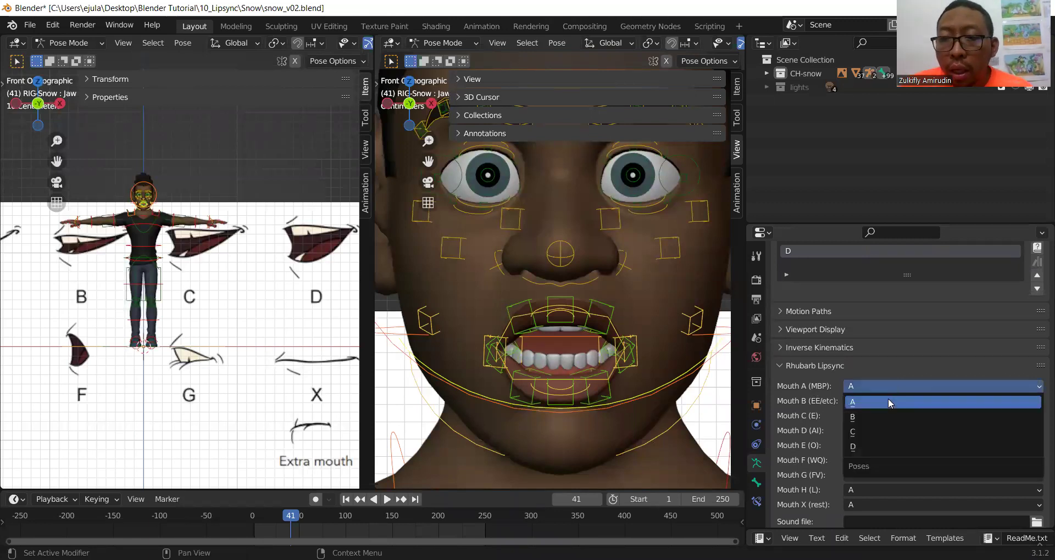
# Keep Mouth A on pose A and assign poses B, C and D to Mouths B, C and D
pyautogui.click(881, 401)
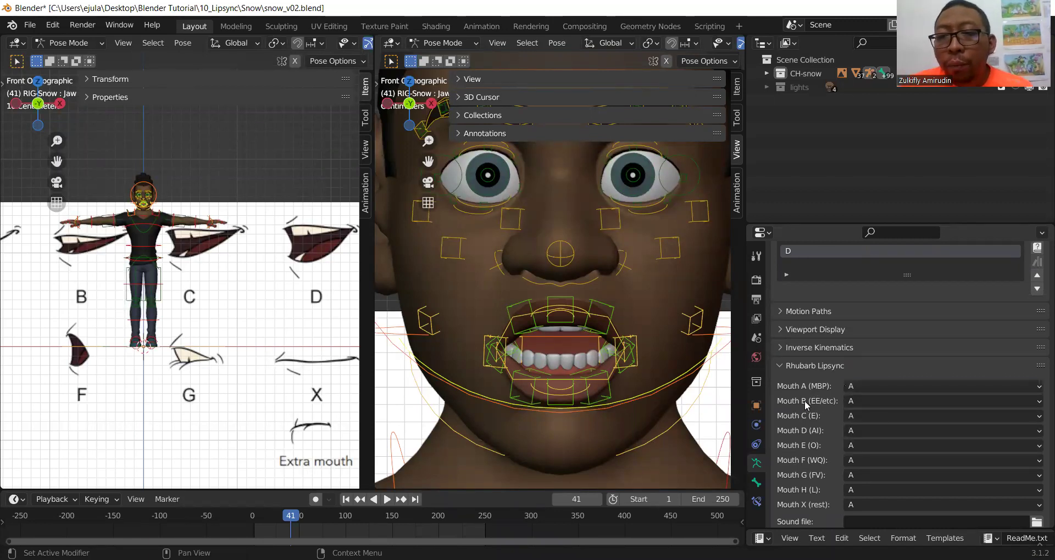
pyautogui.click(894, 401)
pyautogui.click(870, 432)
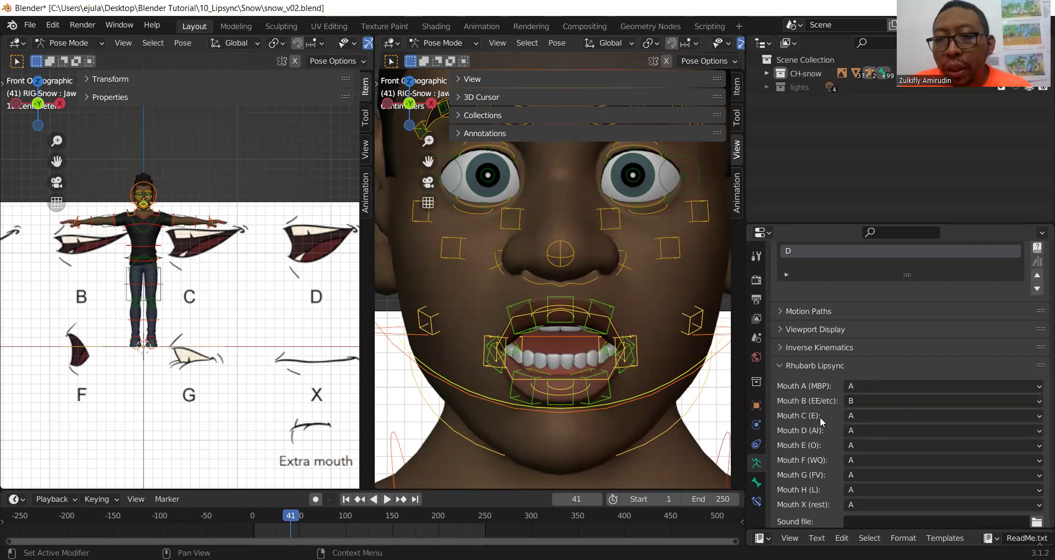
pyautogui.click(863, 417)
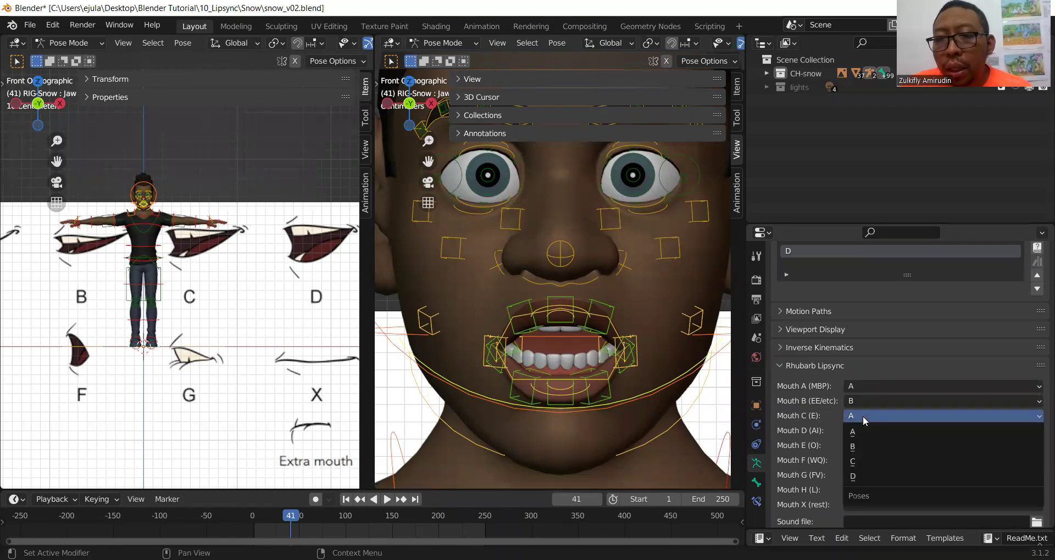
pyautogui.click(860, 462)
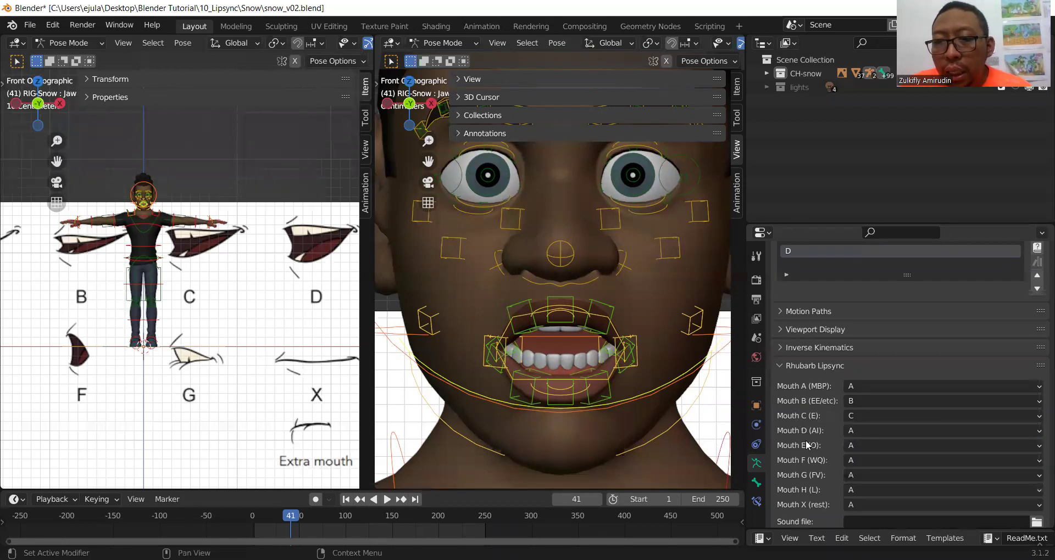
pyautogui.click(860, 433)
pyautogui.click(857, 491)
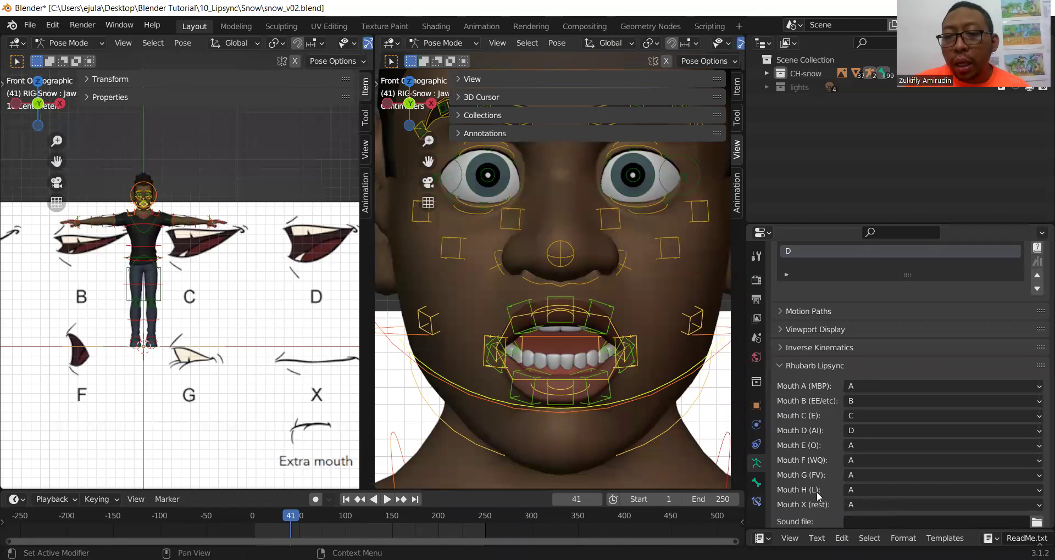
# Scroll the Properties editor down to the Sound file, Dialog file and Start frame fields
pyautogui.scroll(-3, 817, 496)
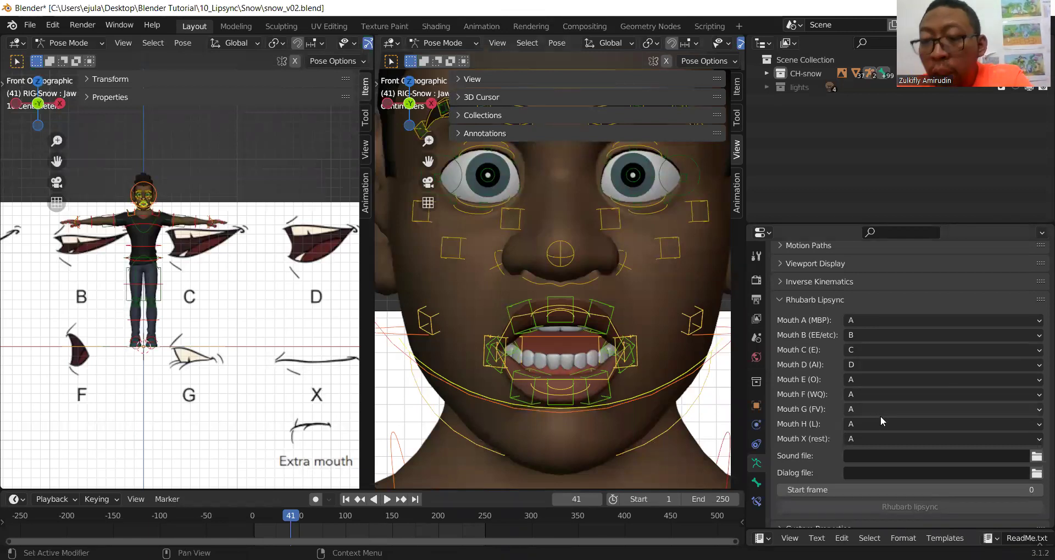
# Choose Audio_Test.wav in the 10_Lipsync folder as the Rhubarb sound file
pyautogui.click(1038, 457)
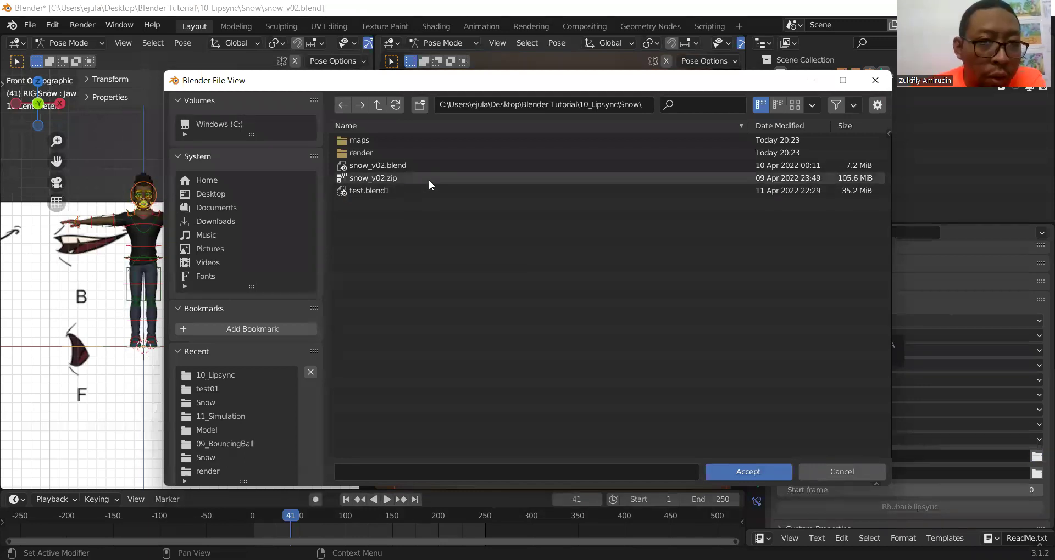
pyautogui.press('BackSpace')
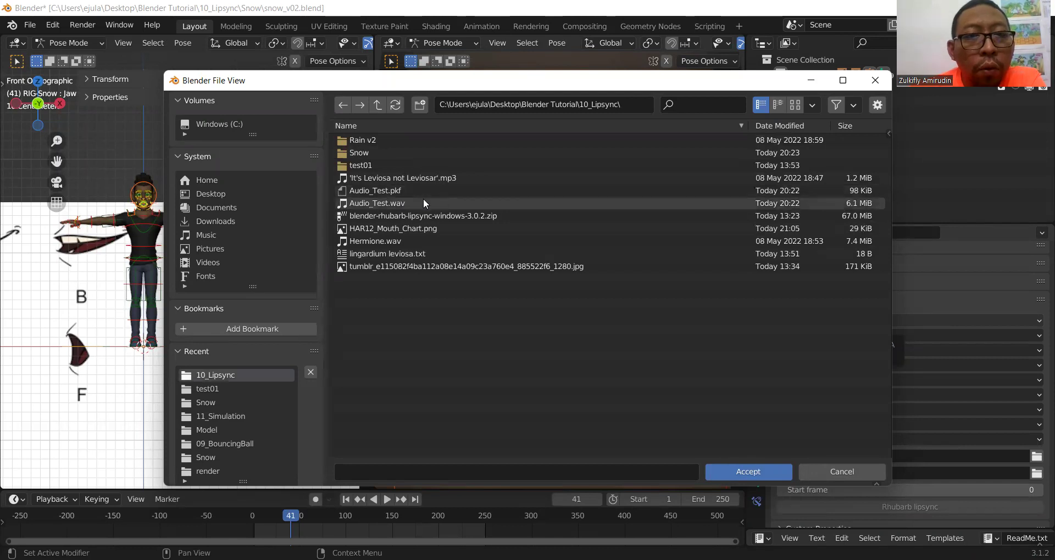
pyautogui.click(423, 200)
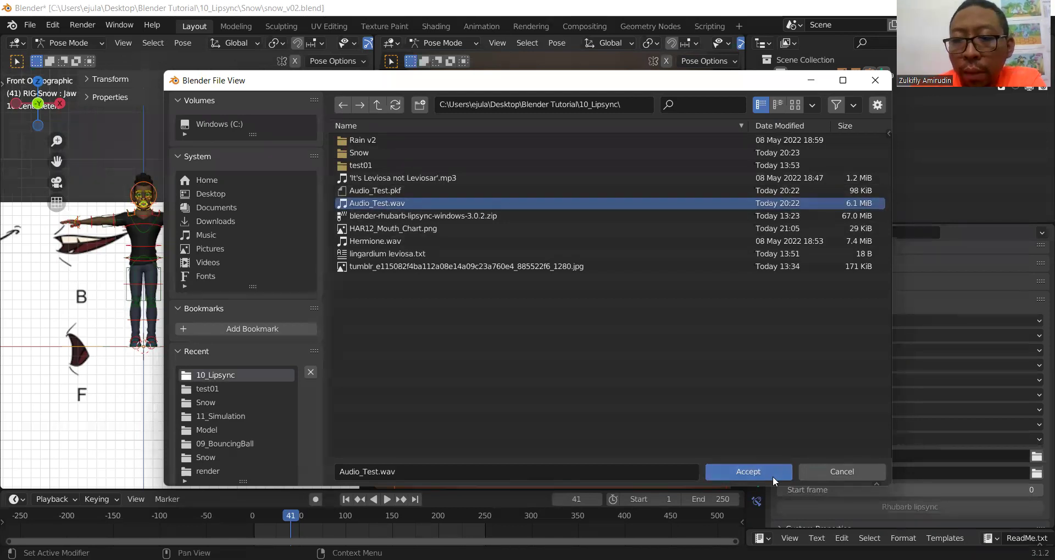
pyautogui.click(772, 476)
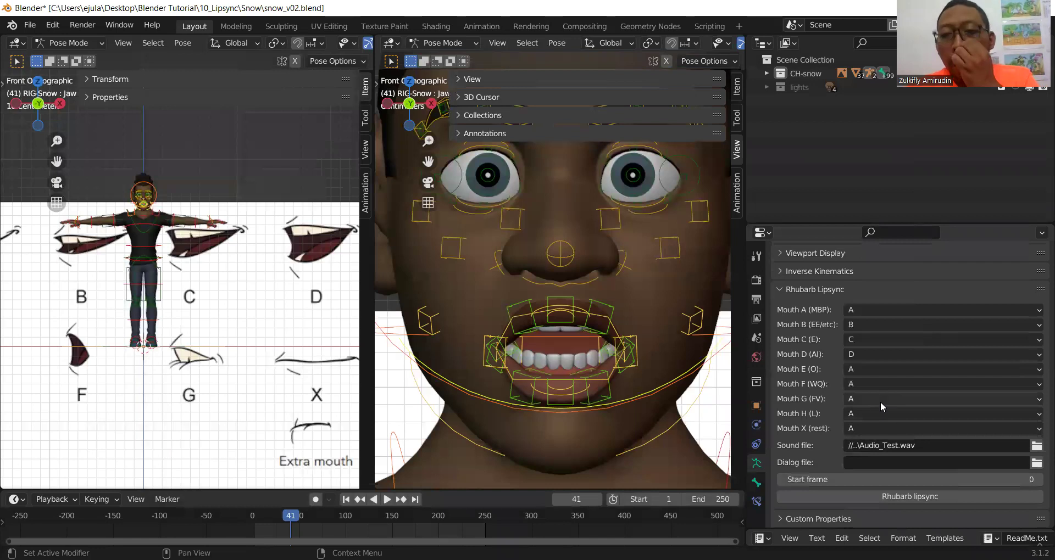
# Run Rhubarb lipsync on Audio_Test.wav, starting at frame 0, to key the mouth poses
pyautogui.click(867, 492)
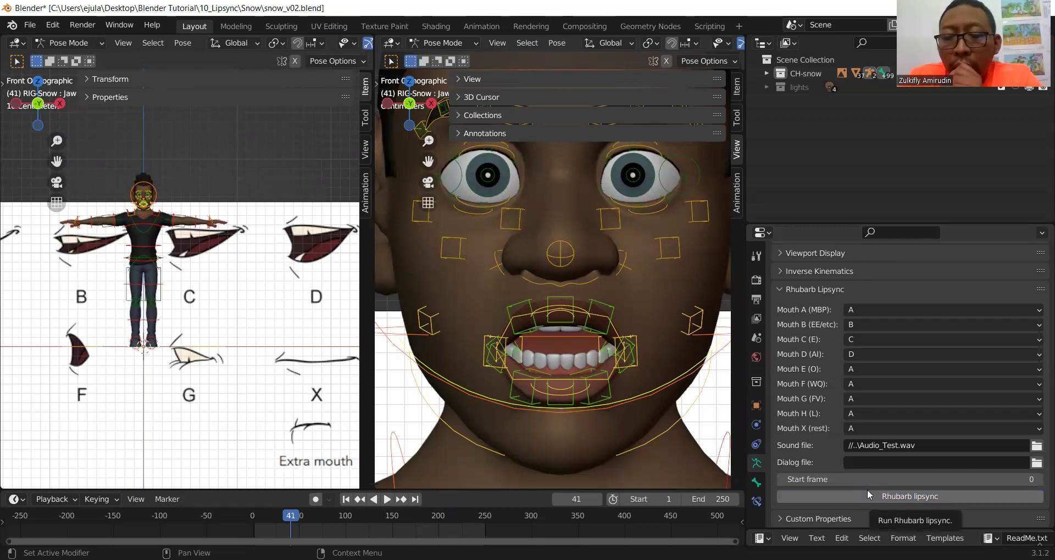
pyautogui.click(868, 492)
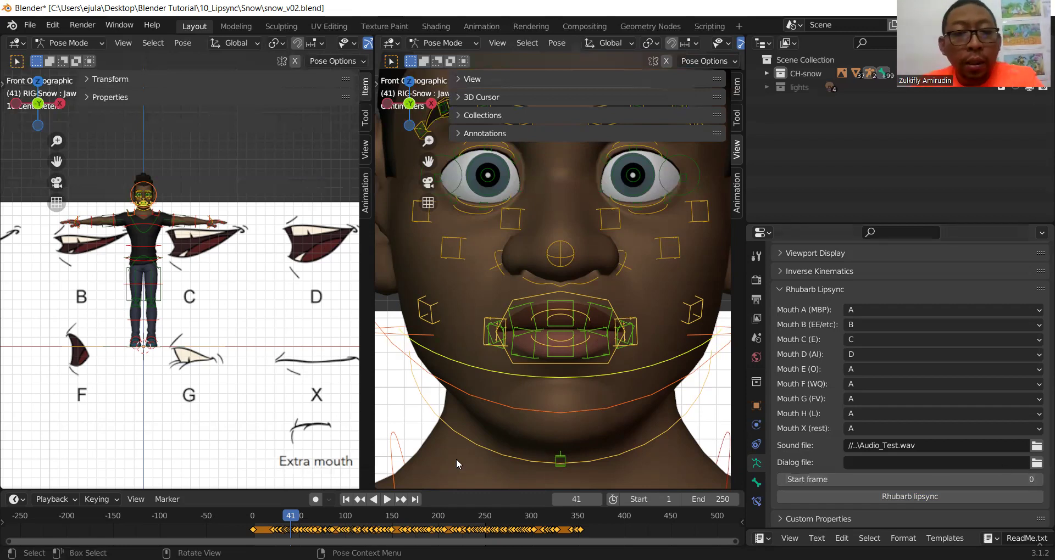
# Briefly play the lip-sync animation from near the start, then stop it
pyautogui.press('space')
pyautogui.click(255, 521)
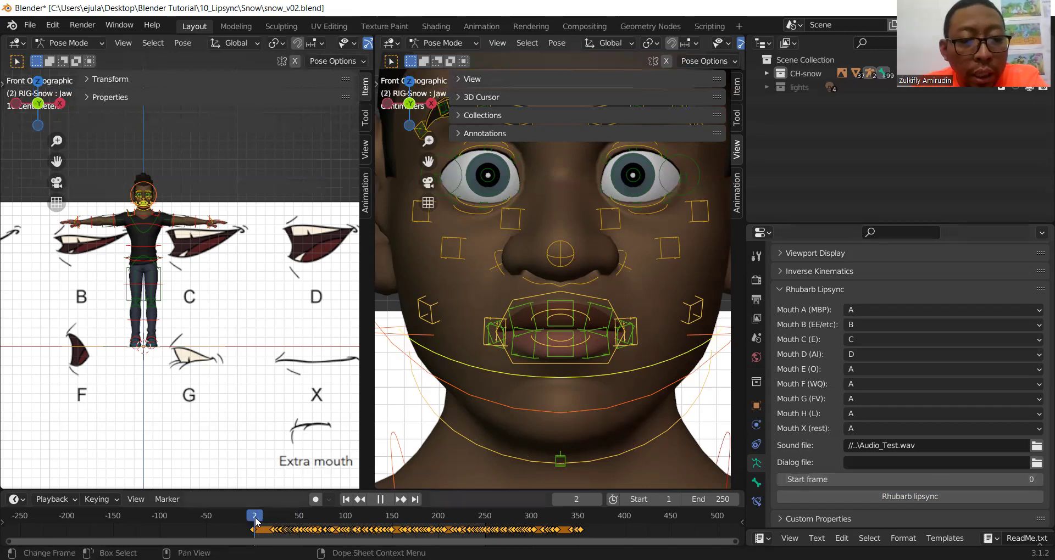
pyautogui.press('space')
pyautogui.keyDown('ctrl'); pyautogui.scroll(-1, 275, 220); pyautogui.keyUp('ctrl')
pyautogui.keyDown('ctrl'); pyautogui.scroll(1, 275, 220); pyautogui.keyUp('ctrl')
pyautogui.keyDown('ctrl'); pyautogui.scroll(-1, 275, 220); pyautogui.keyUp('ctrl')
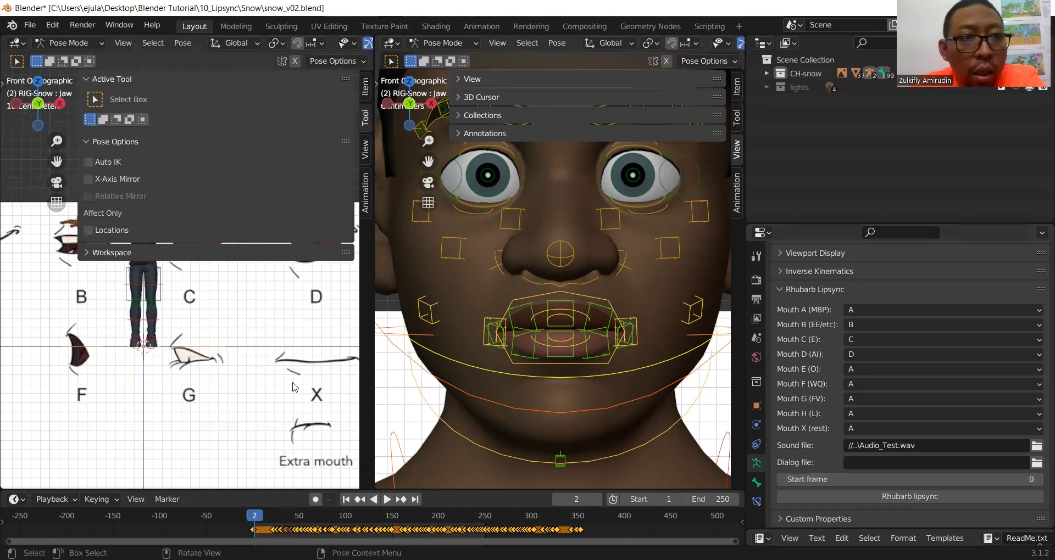
# Select the mouth-chart image object and preview the mouth playback, stopping at frame 21
pyautogui.click(304, 409)
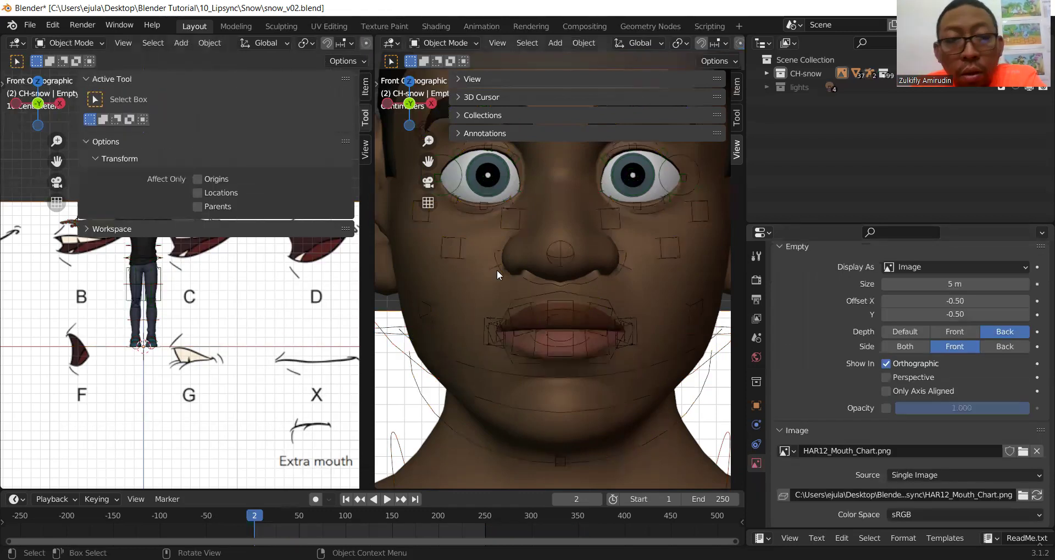
pyautogui.click(87, 80)
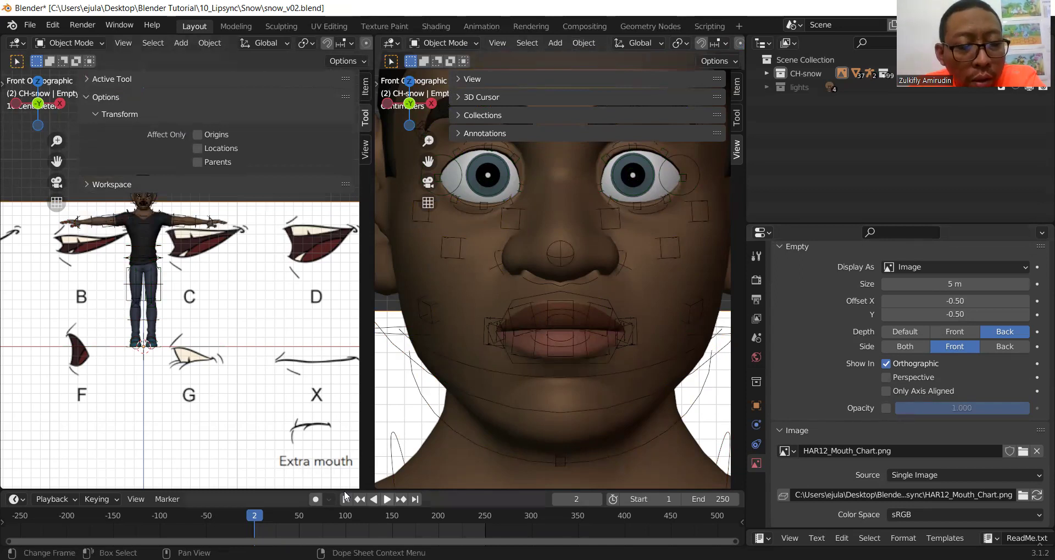
pyautogui.press('space')
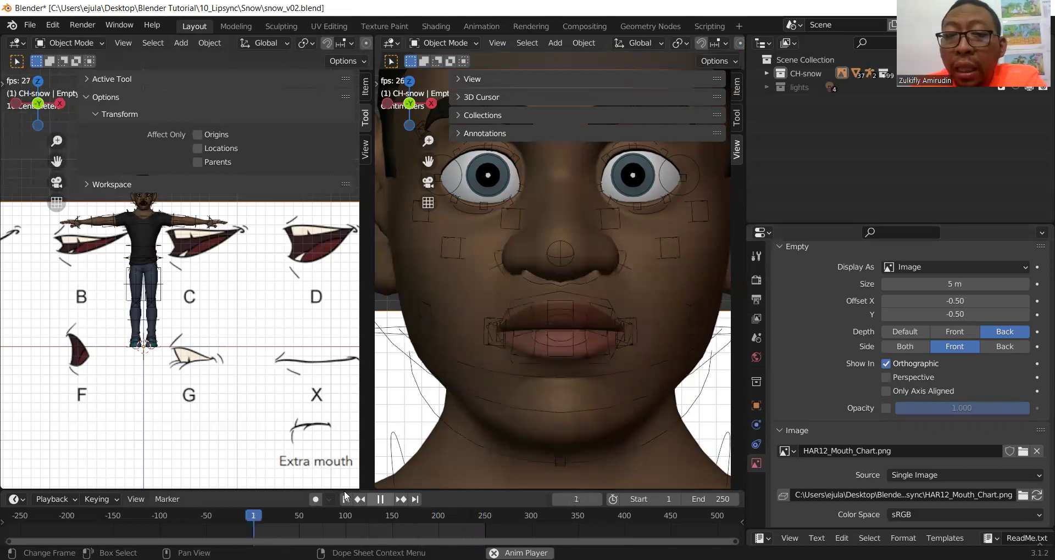
pyautogui.press('space')
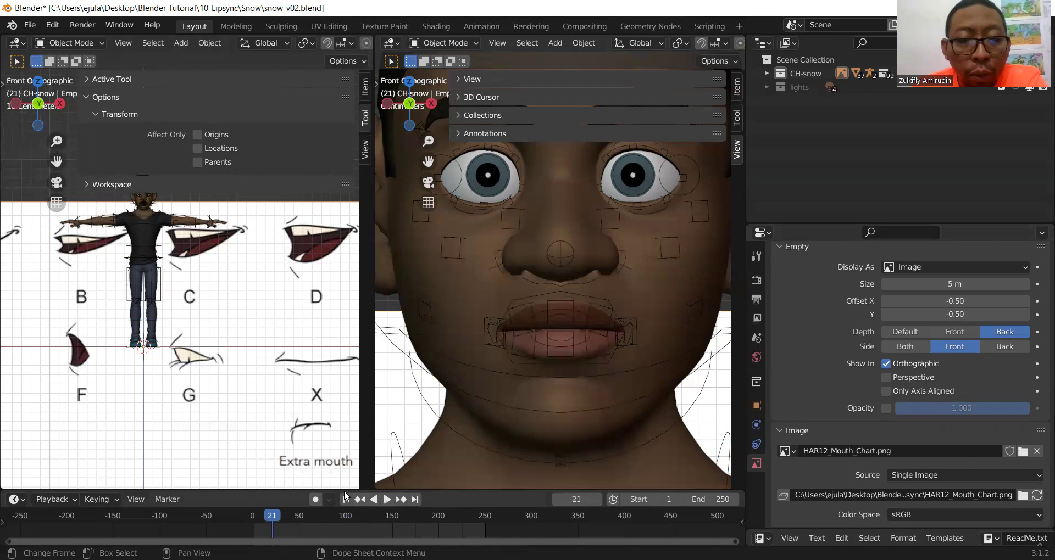
pyautogui.scroll(1, 344, 490)
pyautogui.scroll(1, 344, 491)
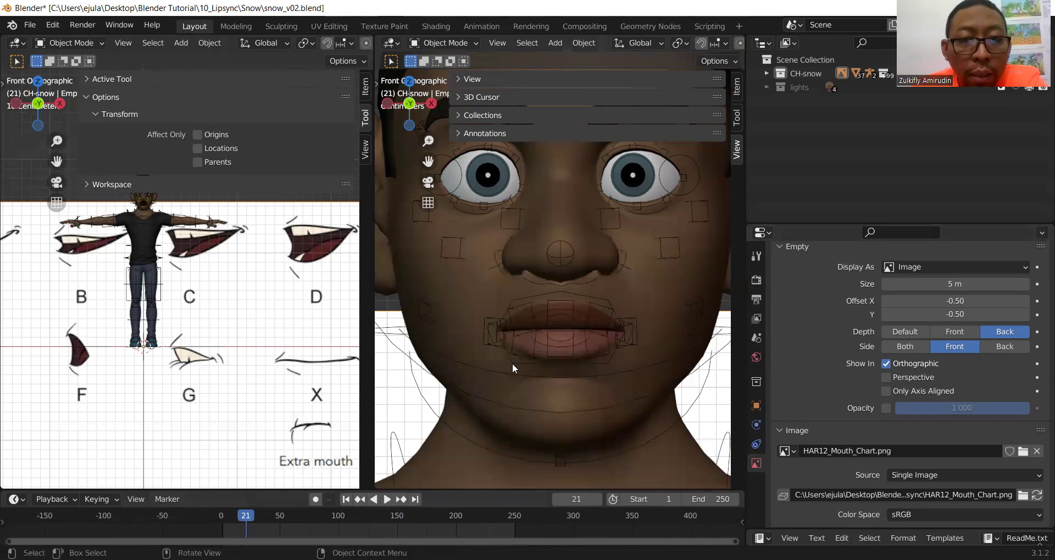
# Select the Snow rig and switch it into Pose Mode
pyautogui.click(557, 350)
pyautogui.hotkey('ctrl', 'Tab')
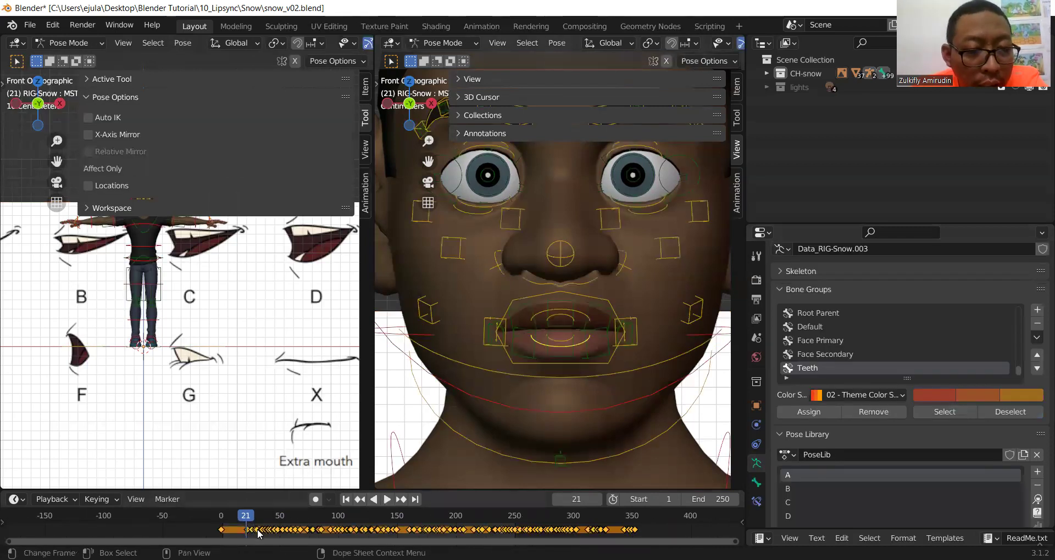
pyautogui.scroll(1, 258, 533)
pyautogui.scroll(2, 259, 533)
pyautogui.scroll(1, 259, 533)
pyautogui.keyDown('ctrl'); pyautogui.hscroll(-3, 258, 533); pyautogui.keyUp('ctrl')
# Scrub the animation from frame 23 to 40, stopping playback at frame 58
pyautogui.click(115, 517)
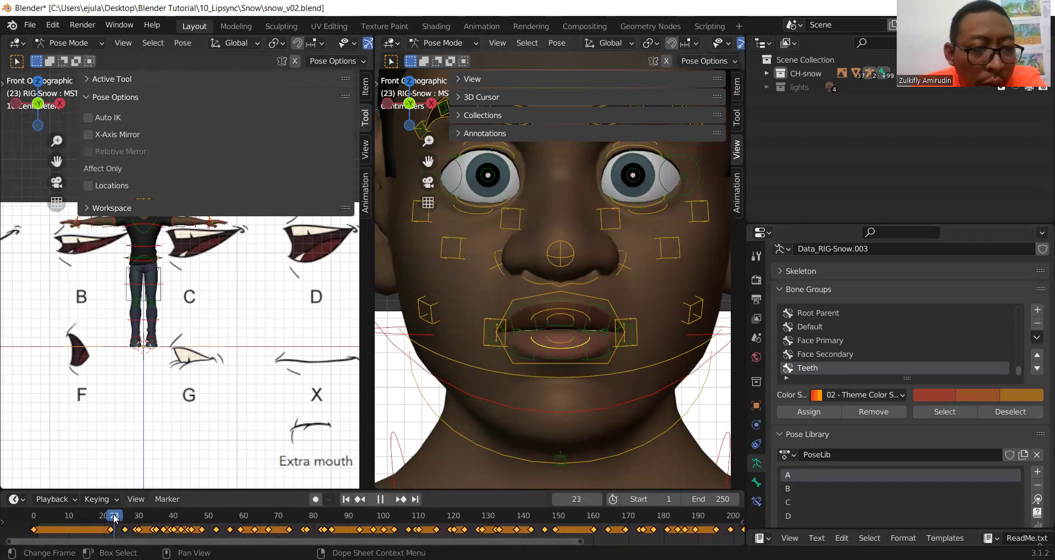
pyautogui.moveTo(114, 518); pyautogui.dragTo(181, 526)
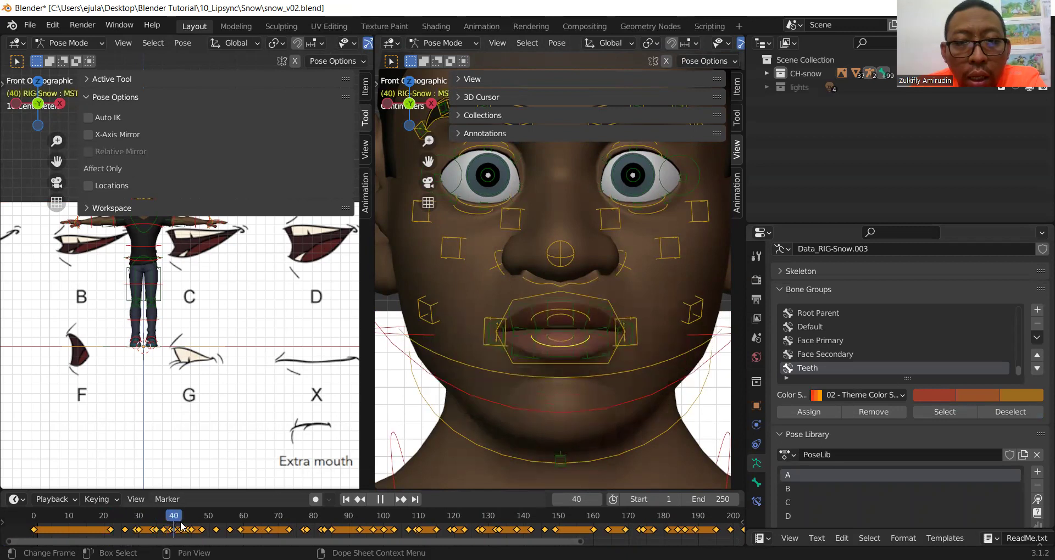
pyautogui.press('space')
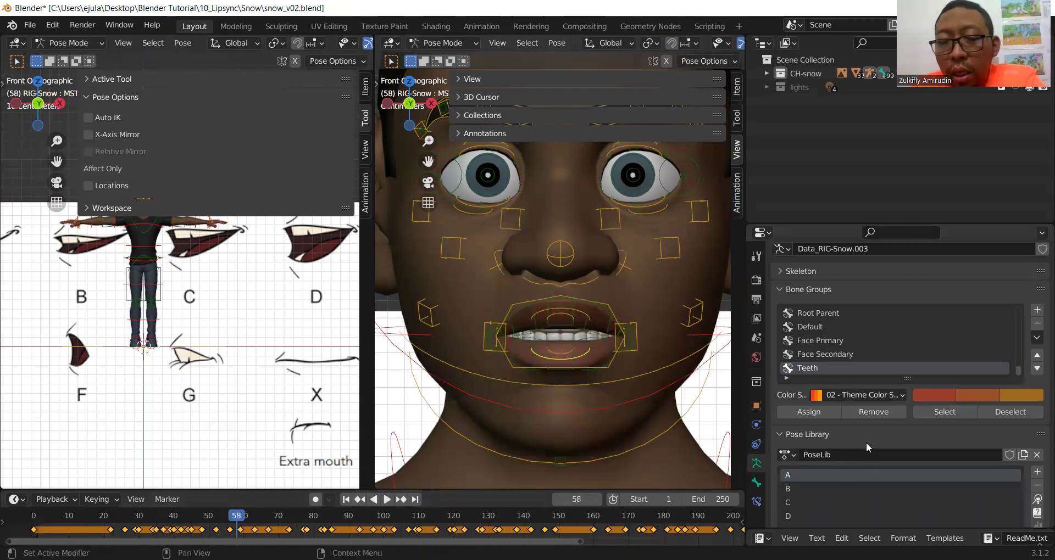
pyautogui.scroll(-2, 825, 493)
pyautogui.scroll(-3, 826, 492)
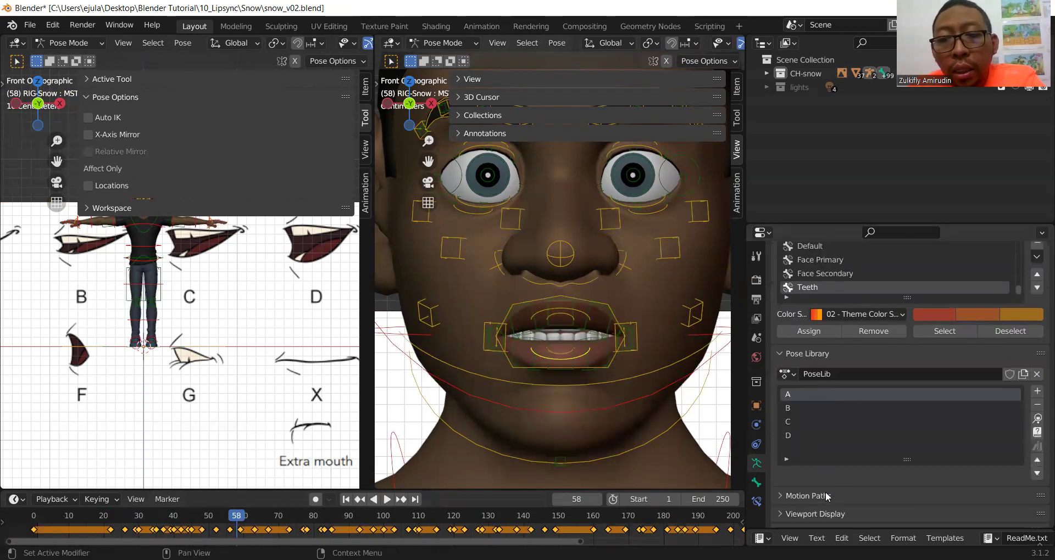
pyautogui.scroll(-2, 827, 489)
pyautogui.scroll(-3, 827, 489)
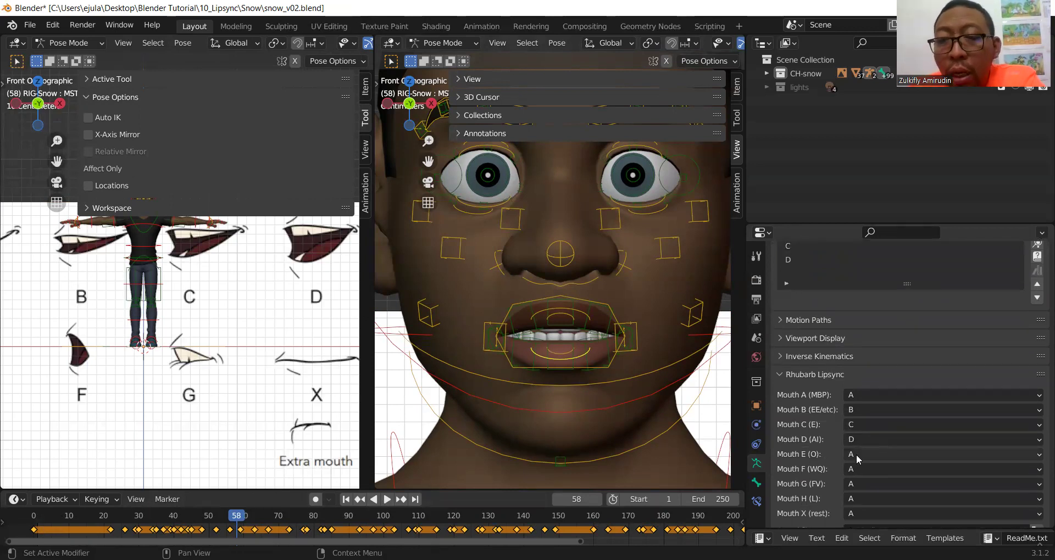
pyautogui.scroll(-1, 863, 448)
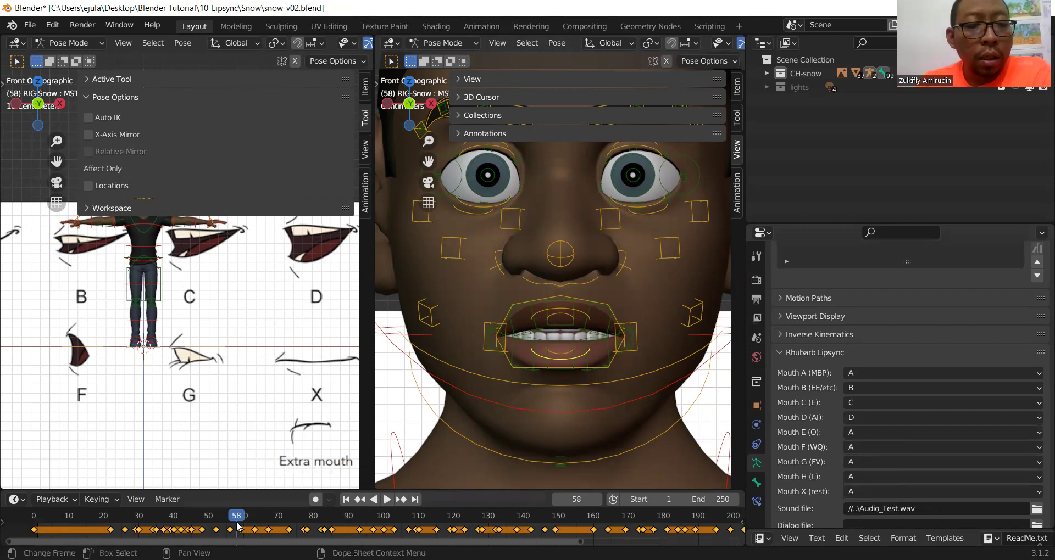
# Play again from frame 58, then rewind to frame 0 and stop playback
pyautogui.press('space')
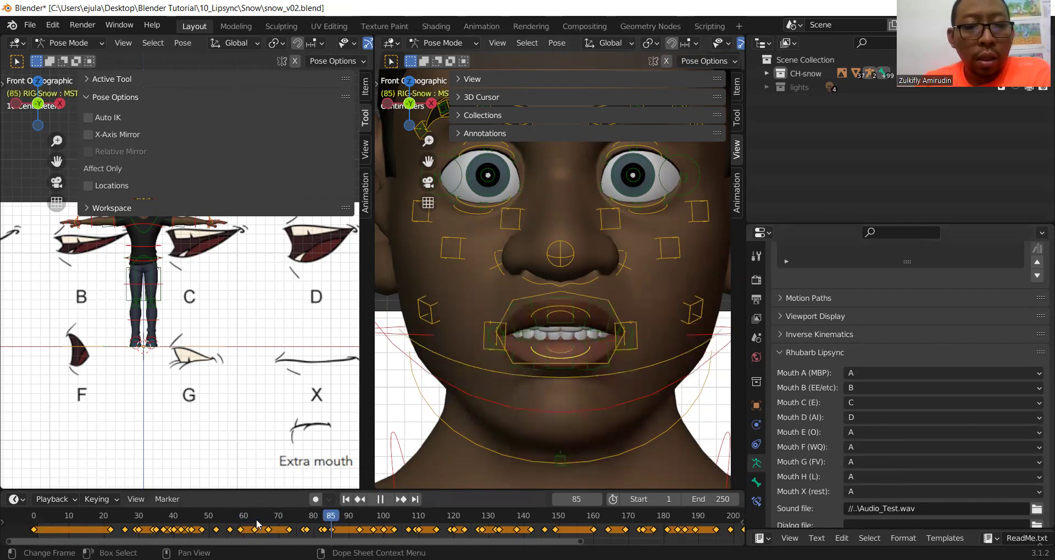
pyautogui.click(100, 525)
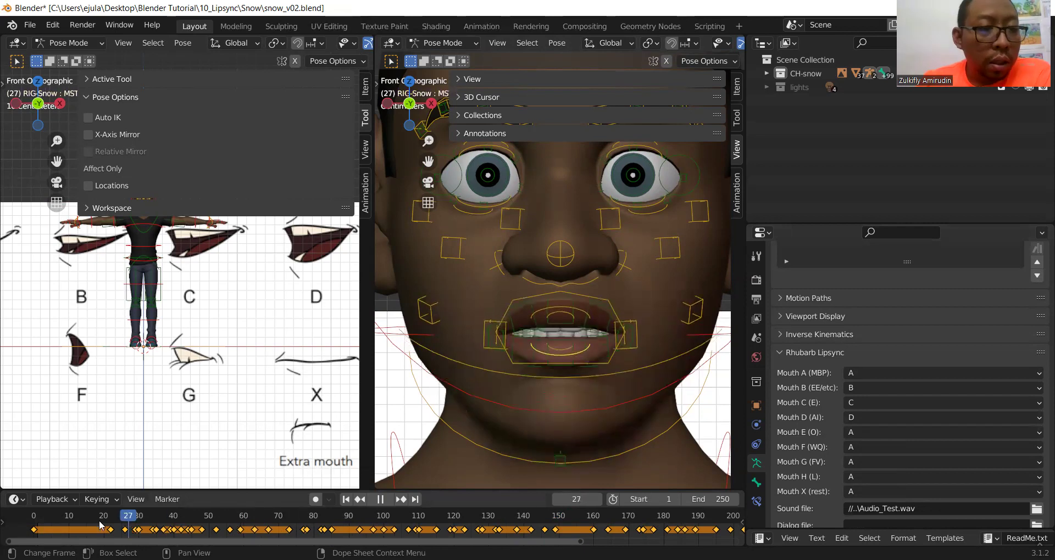
pyautogui.moveTo(101, 525); pyautogui.dragTo(15, 532)
pyautogui.press('space')
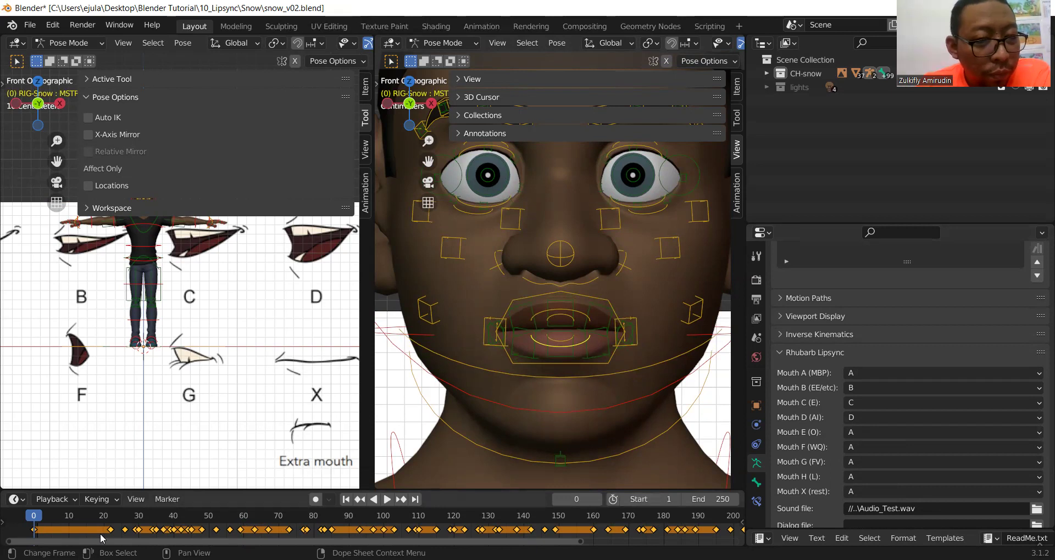
pyautogui.click(82, 26)
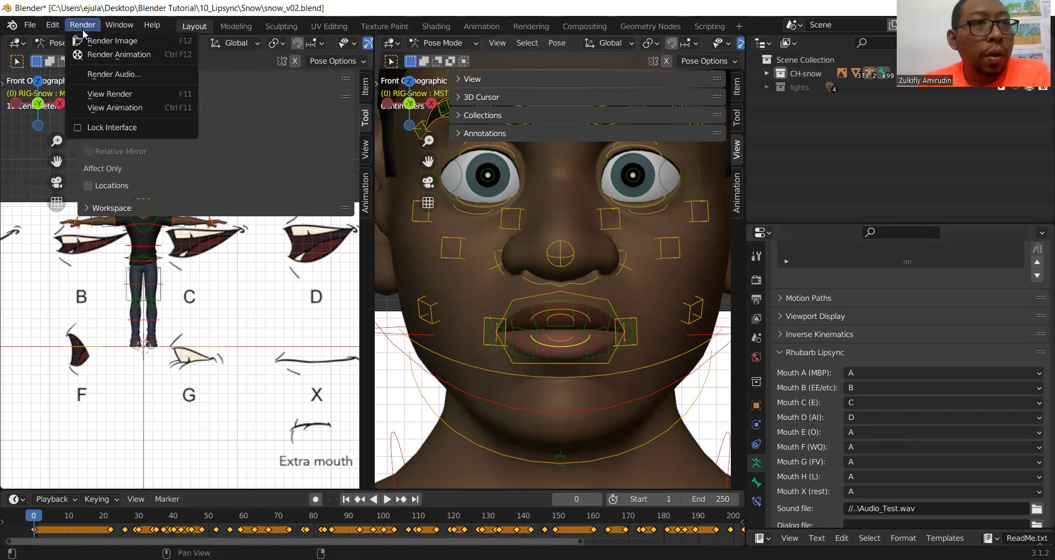
pyautogui.click(140, 59)
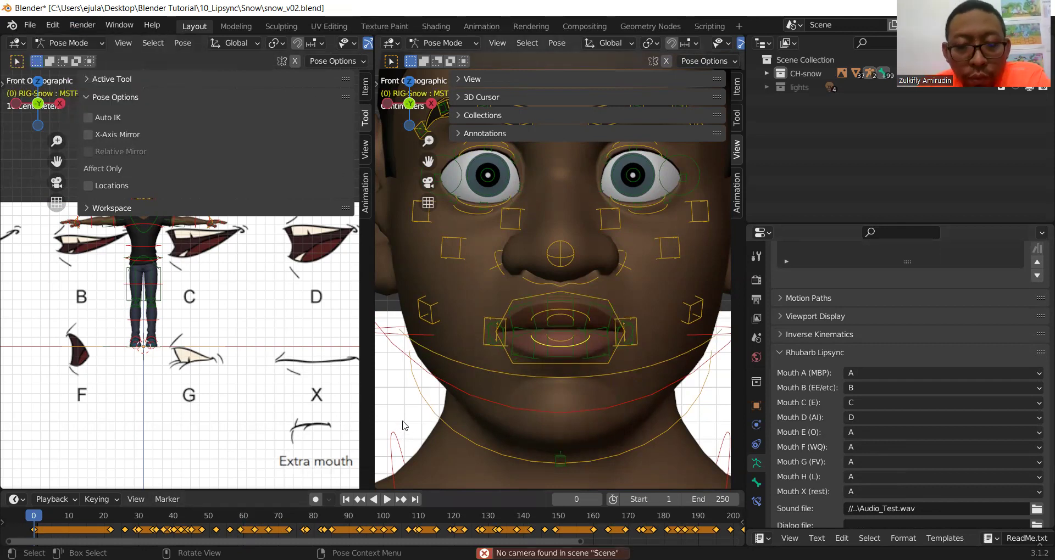
pyautogui.click(167, 316)
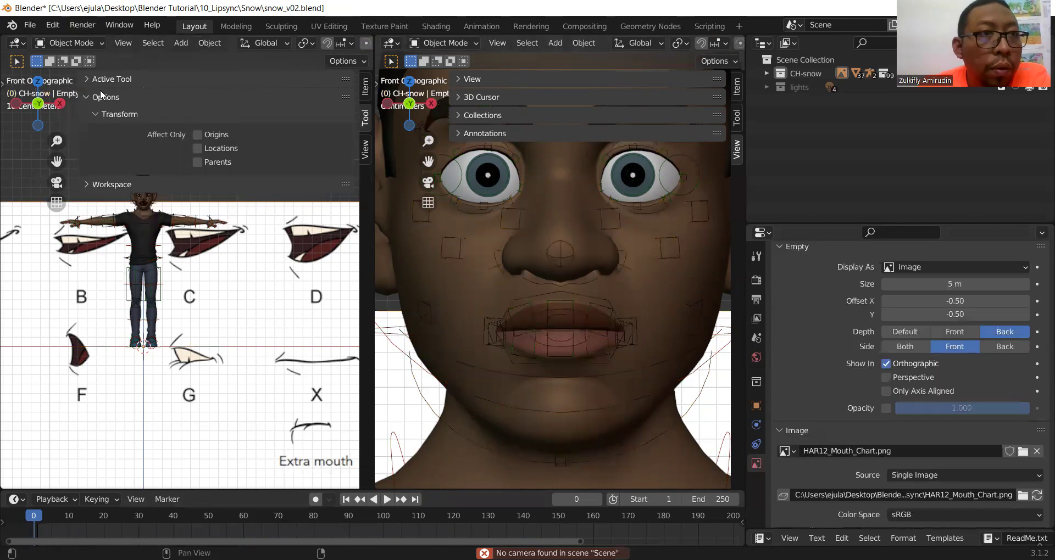
pyautogui.scroll(-4, 167, 316)
pyautogui.scroll(3, 168, 316)
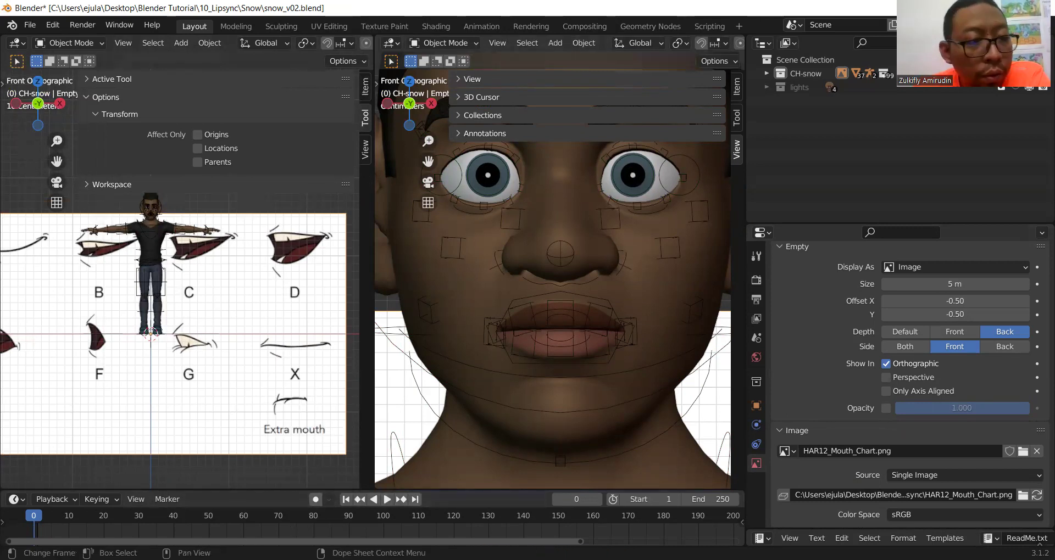
pyautogui.scroll(-3, 573, 365)
pyautogui.scroll(-1, 573, 361)
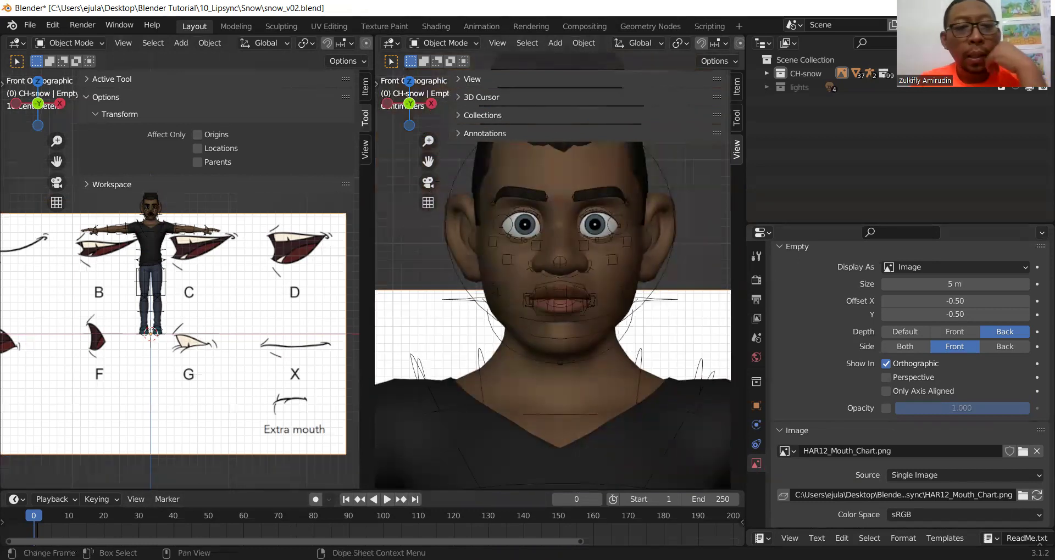
# Select Snow's face controls and play the lip-sync from an earlier frame, stopping at frame 125
pyautogui.click(590, 305)
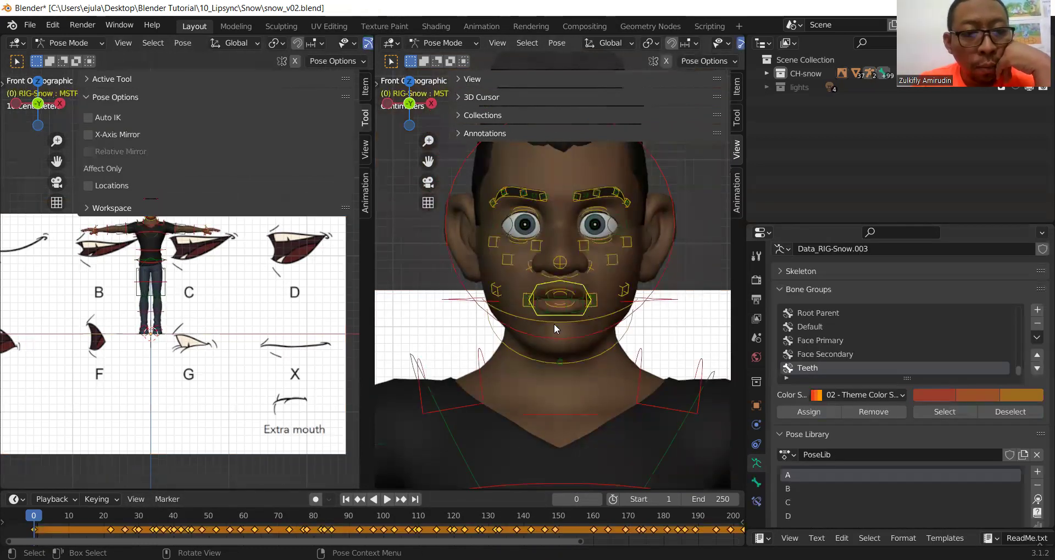
pyautogui.rightClick(49, 529)
pyautogui.moveTo(39, 531)
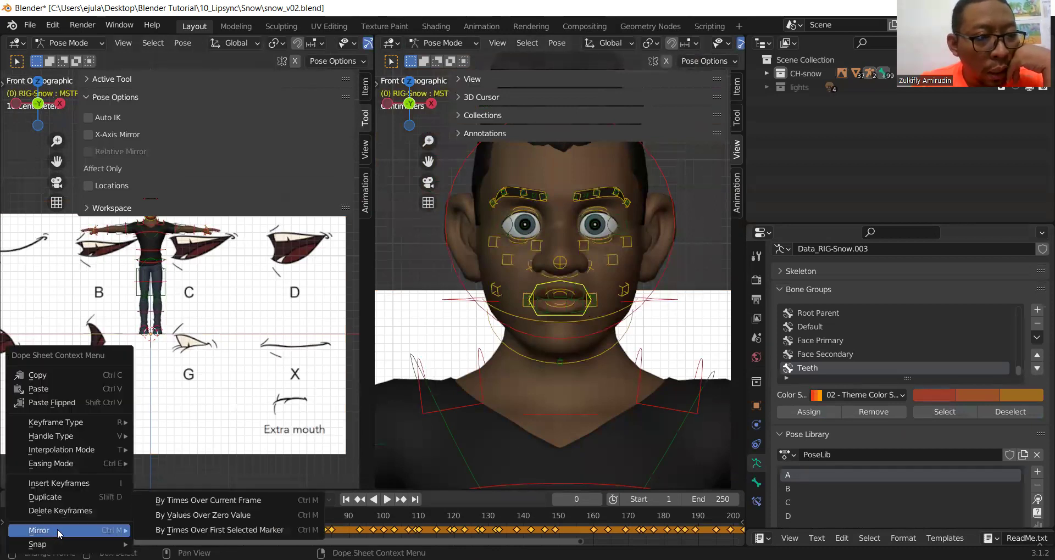
pyautogui.click(236, 529)
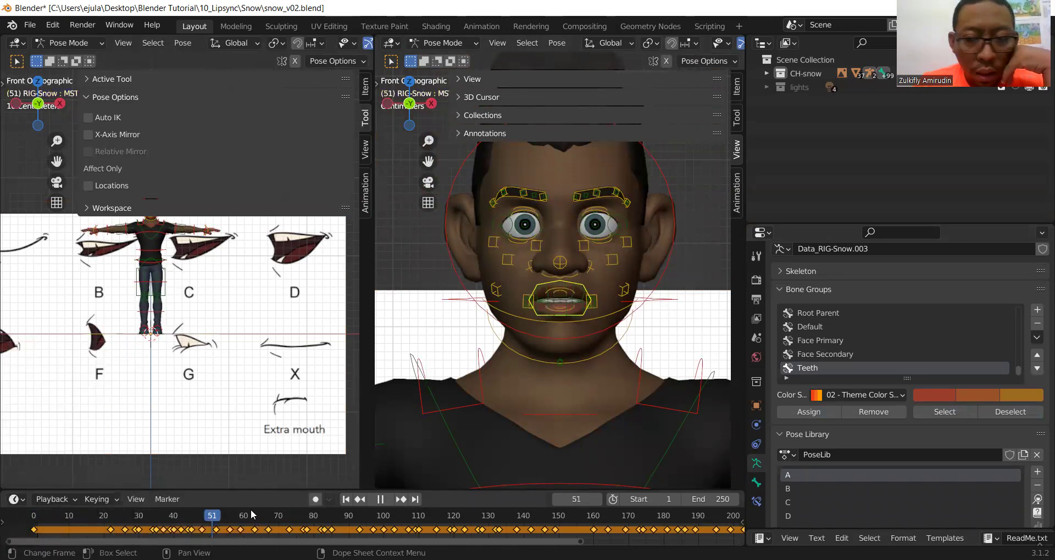
pyautogui.click(83, 517)
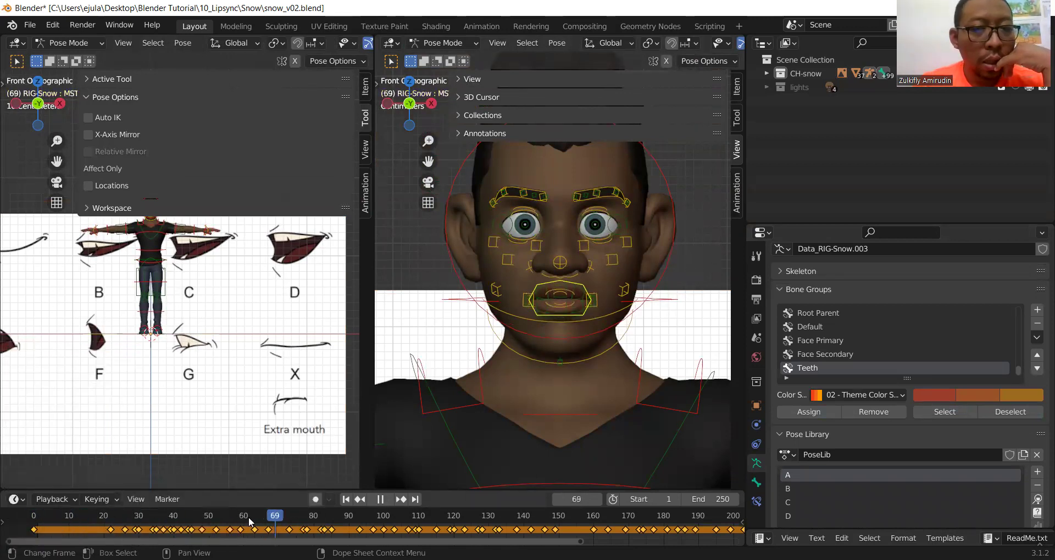
pyautogui.press('space')
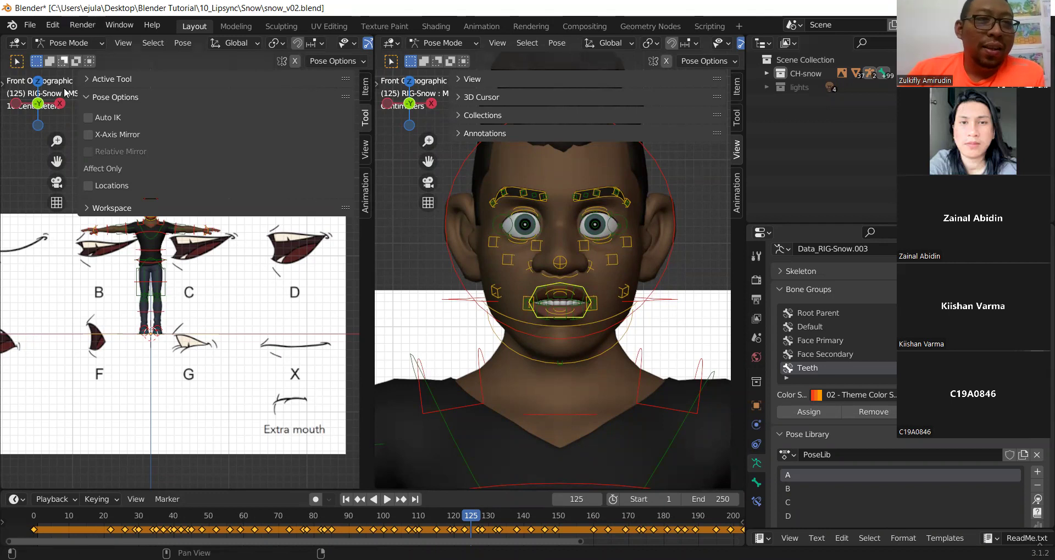
pyautogui.click(88, 99)
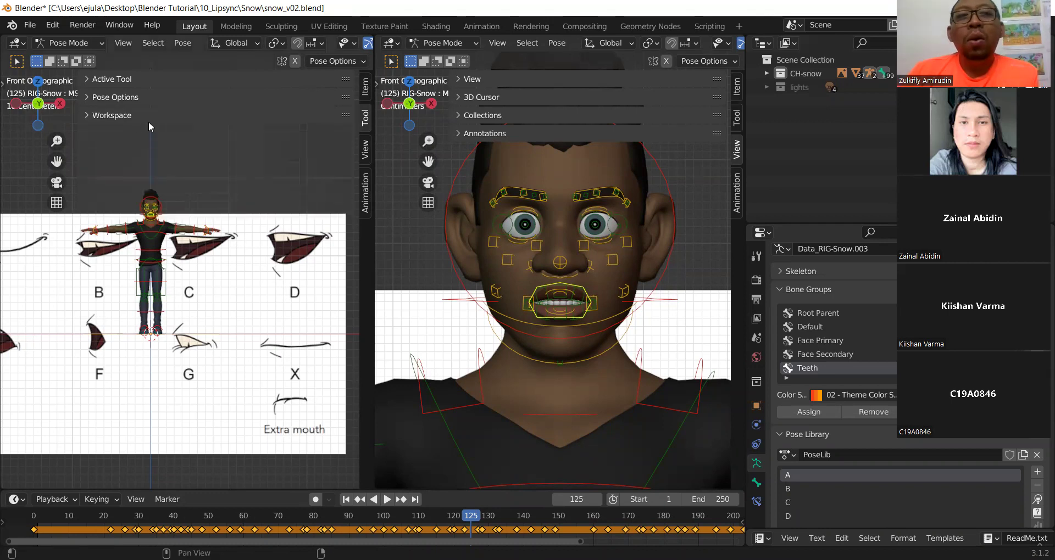
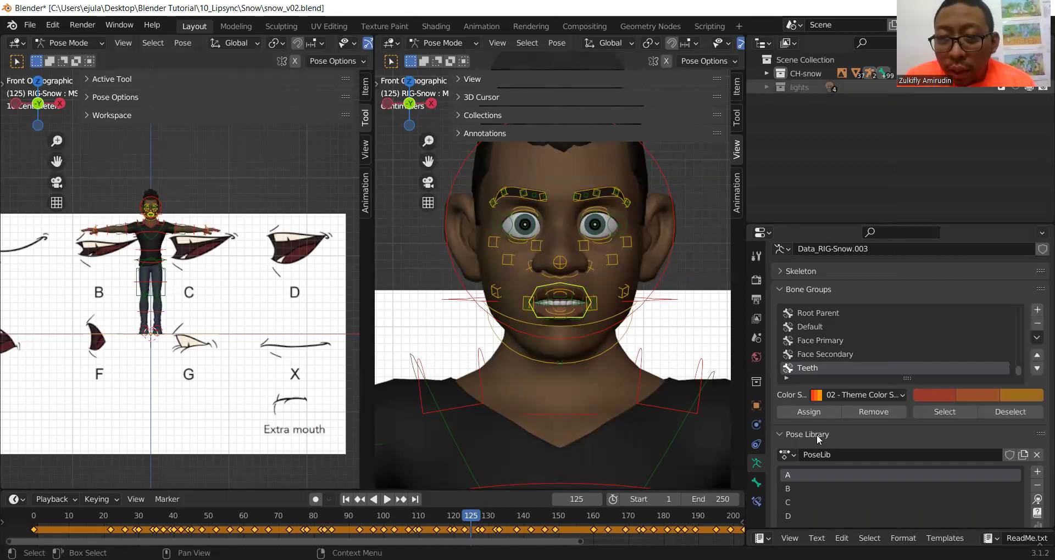
# Step through library mouth poses B, C and D, then A, B and D, to preview them
pyautogui.scroll(-1, 827, 459)
pyautogui.scroll(-1, 819, 457)
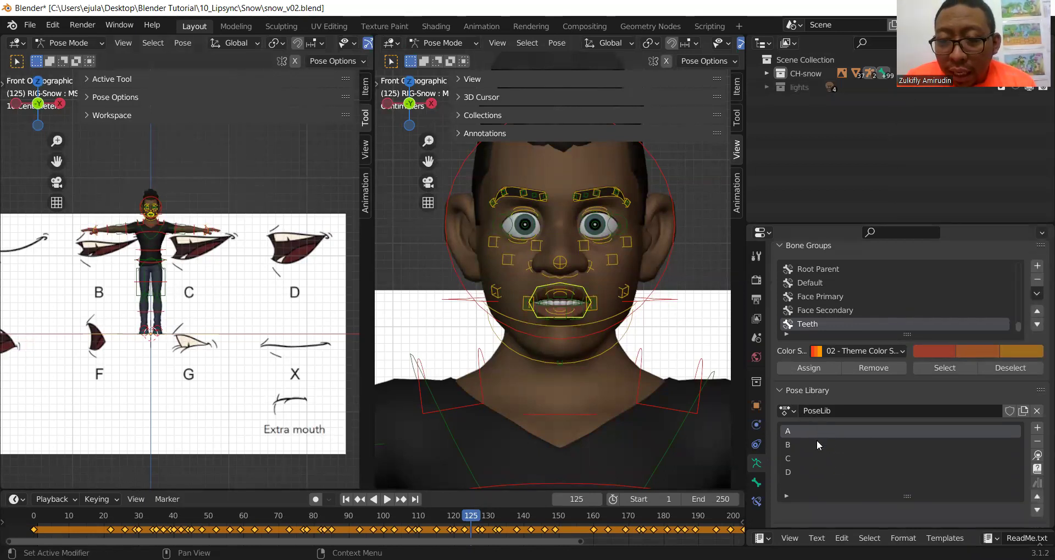
pyautogui.click(806, 448)
pyautogui.click(802, 454)
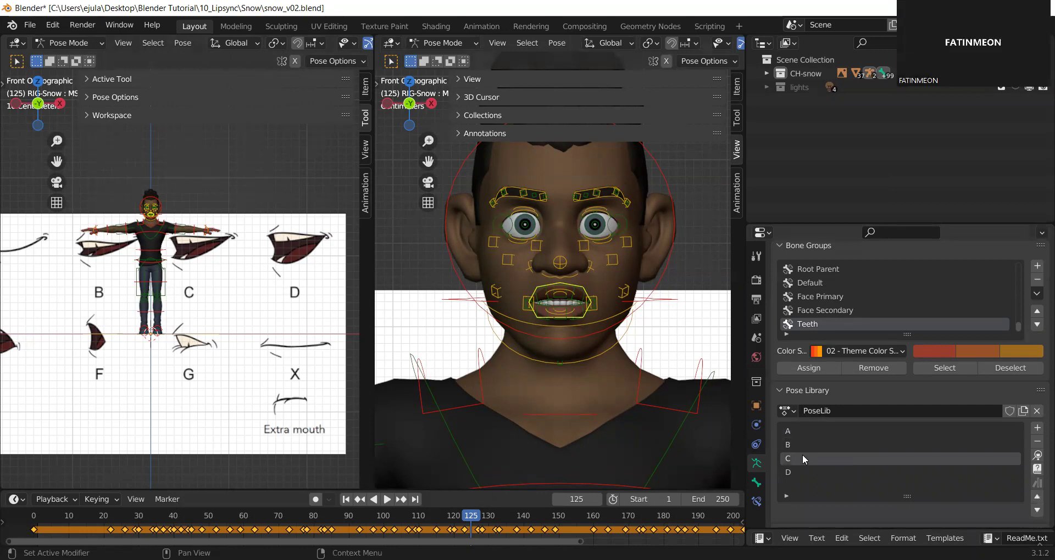
pyautogui.click(802, 471)
pyautogui.scroll(-1, 802, 466)
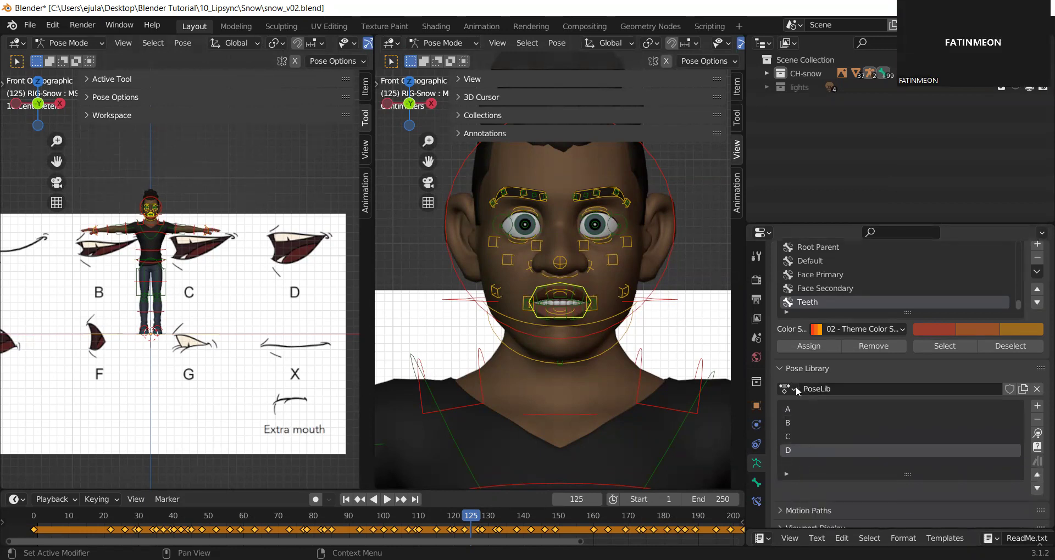
pyautogui.click(809, 408)
pyautogui.click(804, 422)
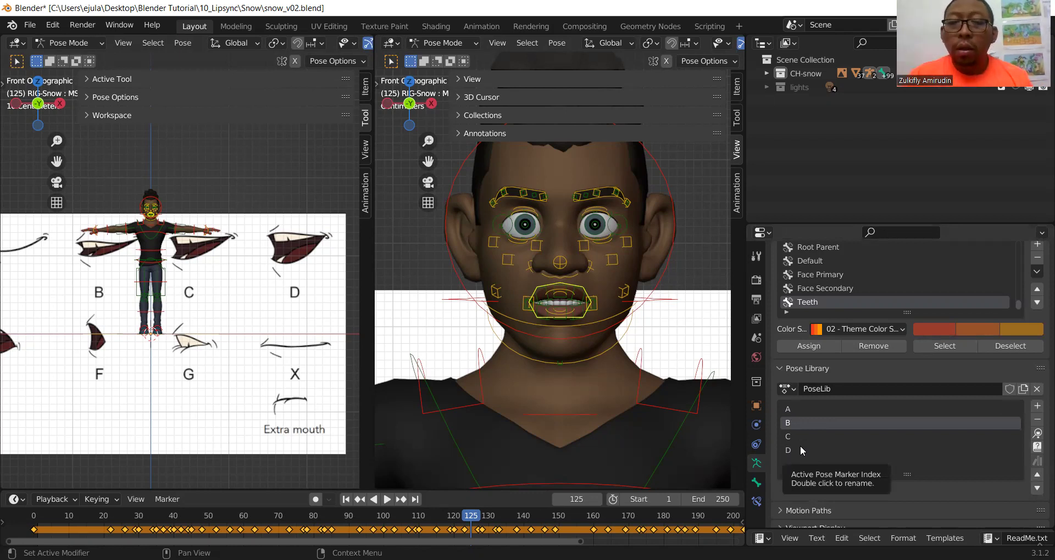
pyautogui.click(800, 446)
# Scroll to the Rhubarb Lipsync panel showing mouths A–D mapped and Audio_Test.wav as the sound file
pyautogui.scroll(-2, 809, 453)
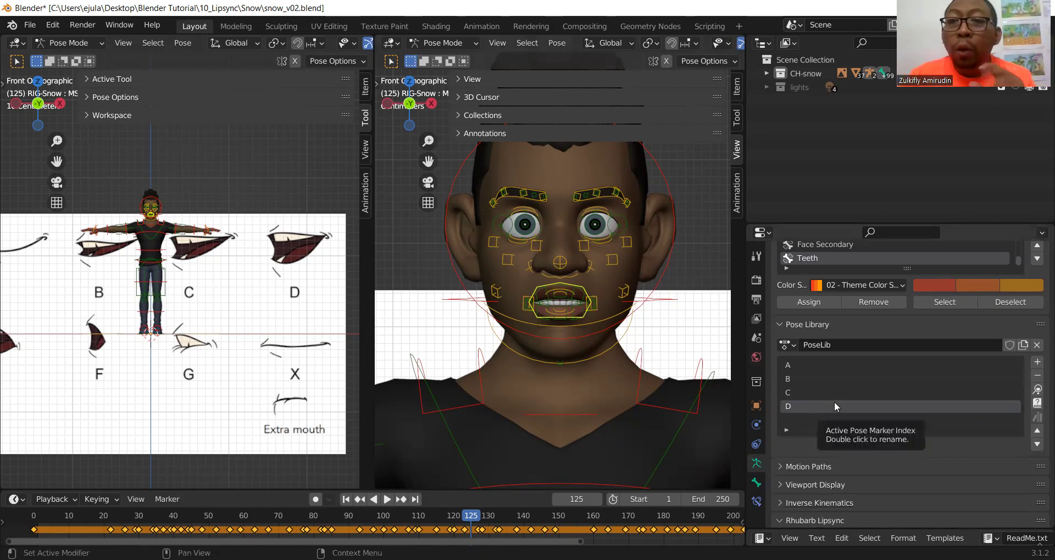
pyautogui.scroll(-4, 837, 430)
pyautogui.scroll(-3, 861, 467)
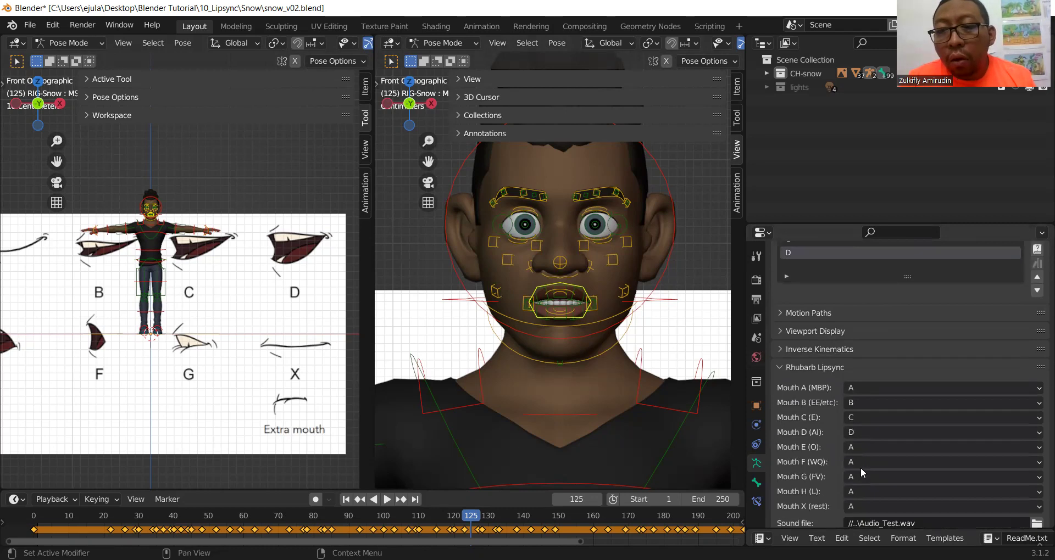
pyautogui.scroll(-3, 860, 467)
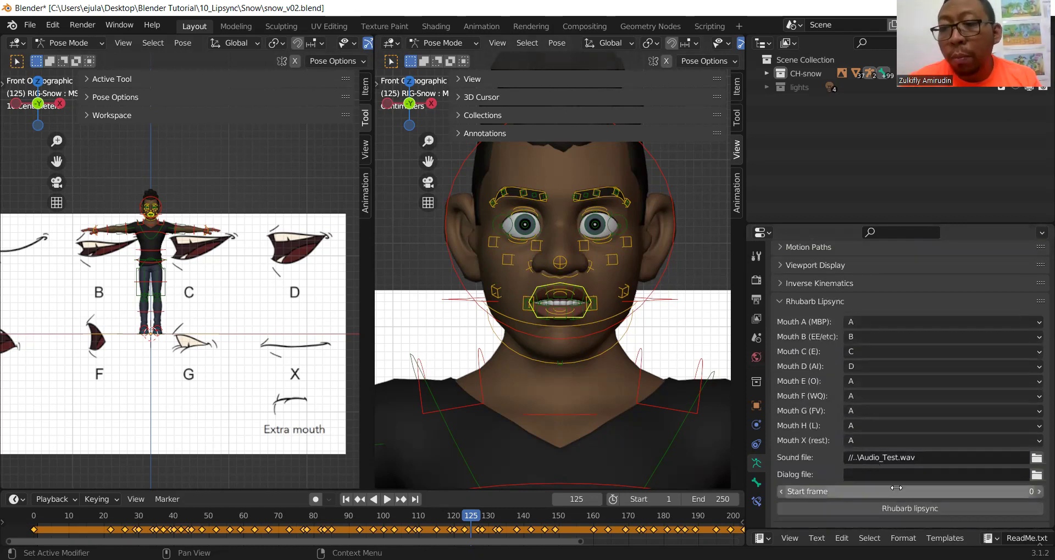
pyautogui.scroll(3, 896, 488)
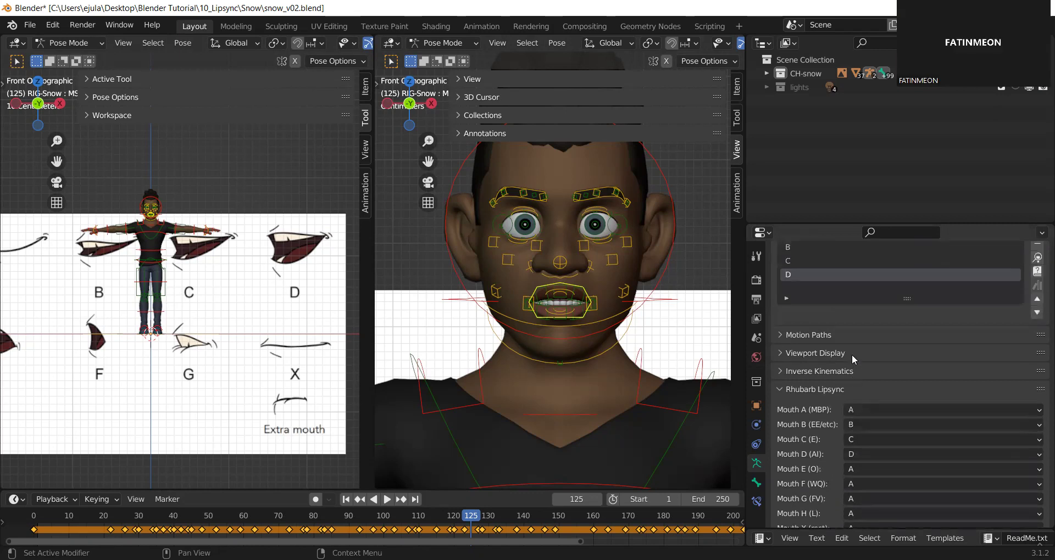
pyautogui.scroll(-4, 880, 489)
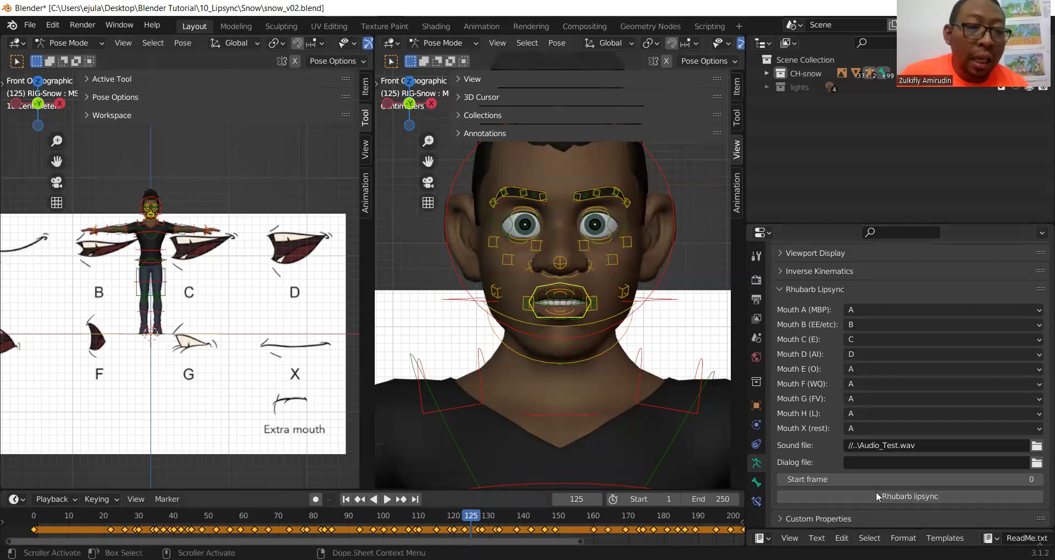
# Scrub the playhead to about frame 37, then frame 63, and scroll back up to the Pose Library
pyautogui.moveTo(113, 526); pyautogui.dragTo(169, 531)
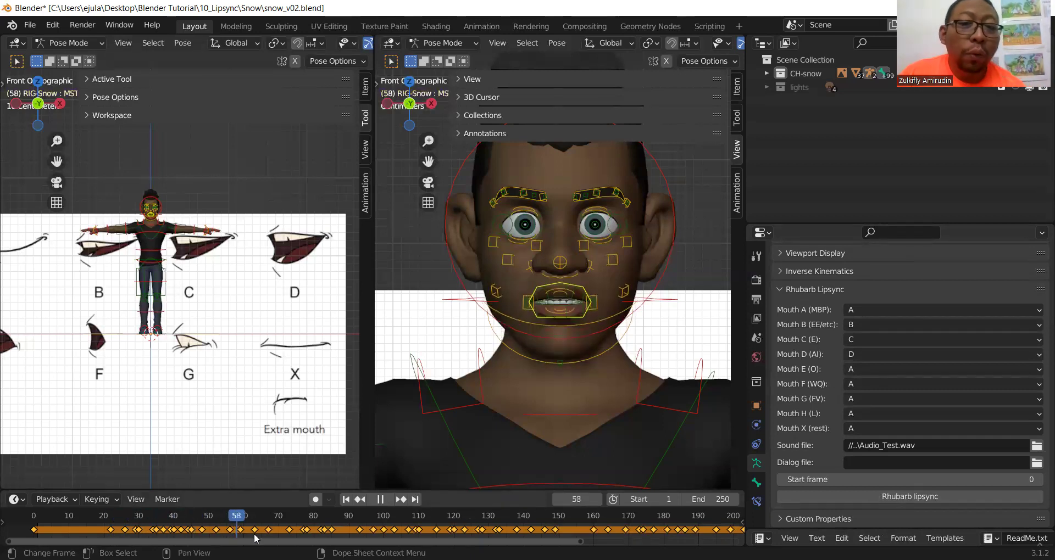
pyautogui.moveTo(168, 531); pyautogui.dragTo(254, 539)
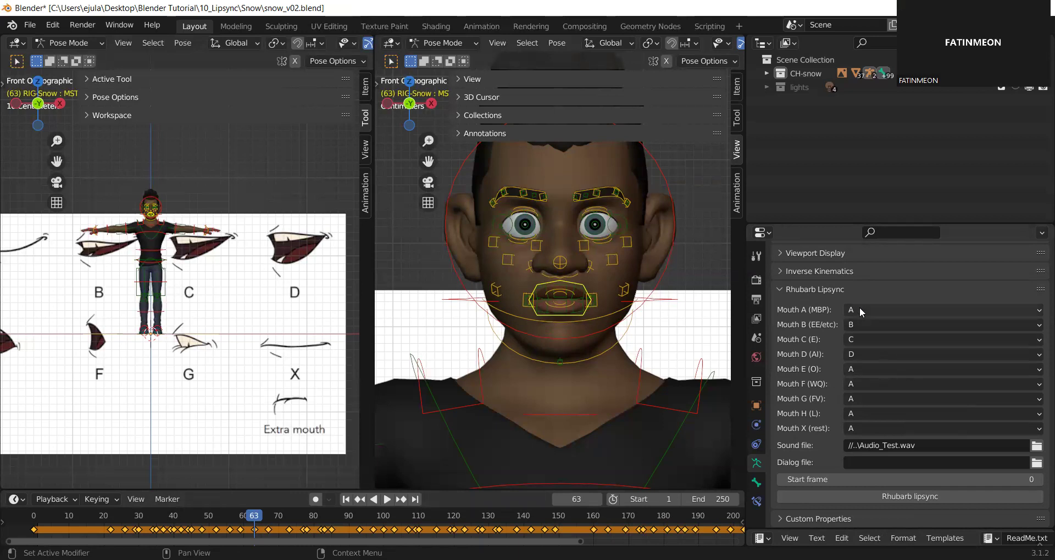
pyautogui.scroll(5, 855, 329)
pyautogui.scroll(3, 850, 345)
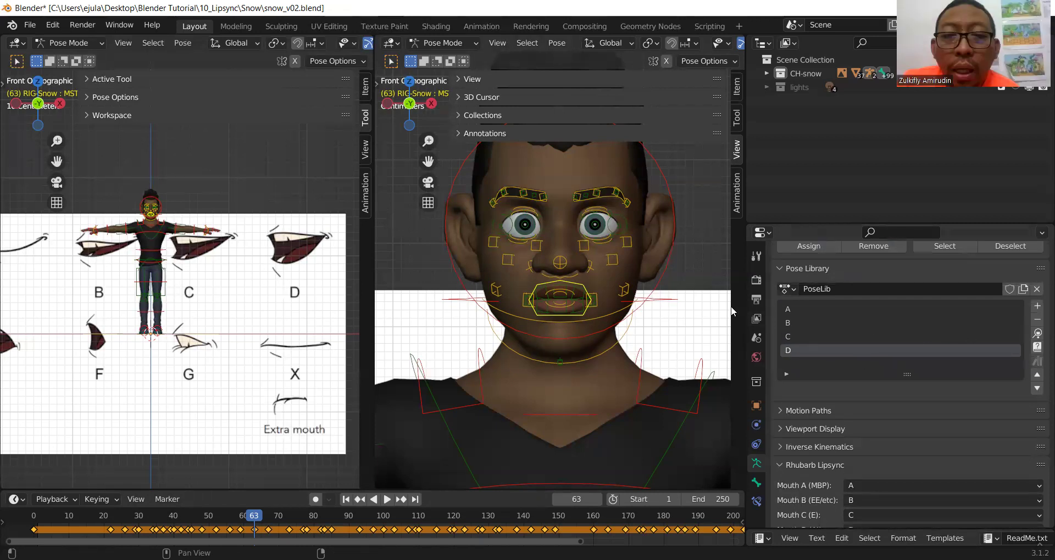
# Move the mouth control bone along Z twice so the mouth opens wider and shows the teeth
pyautogui.scroll(1, 712, 321)
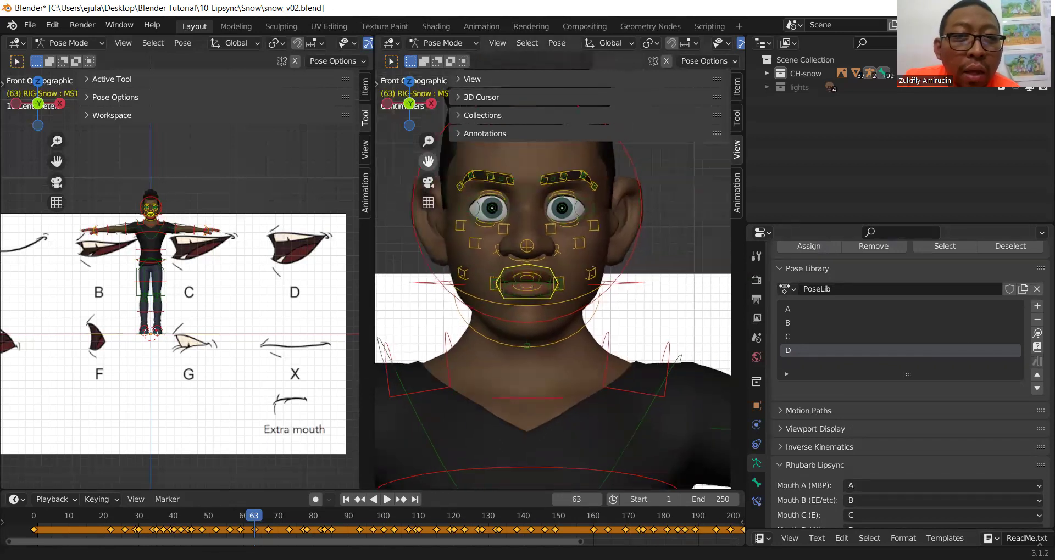
pyautogui.scroll(1, 711, 320)
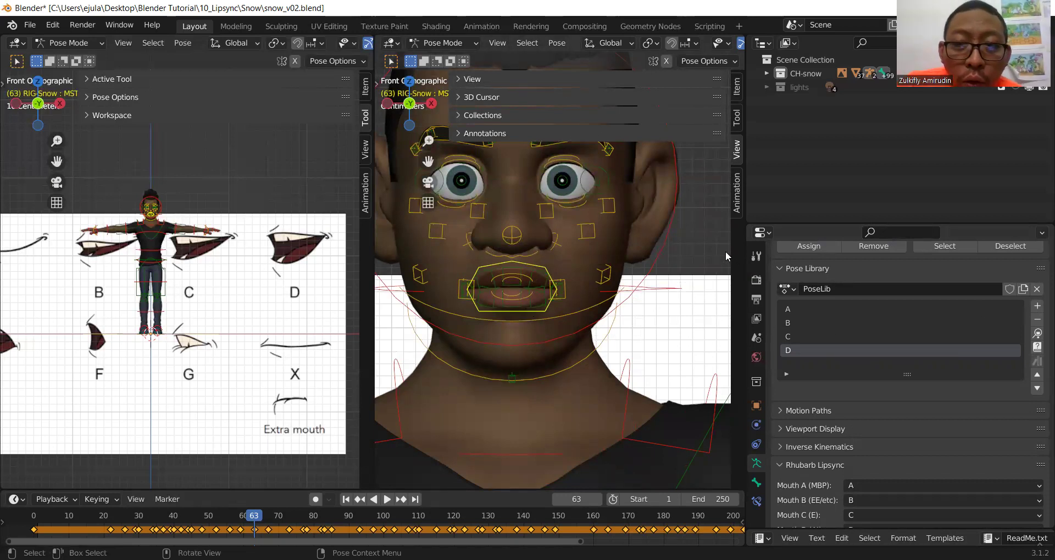
pyautogui.click(519, 302)
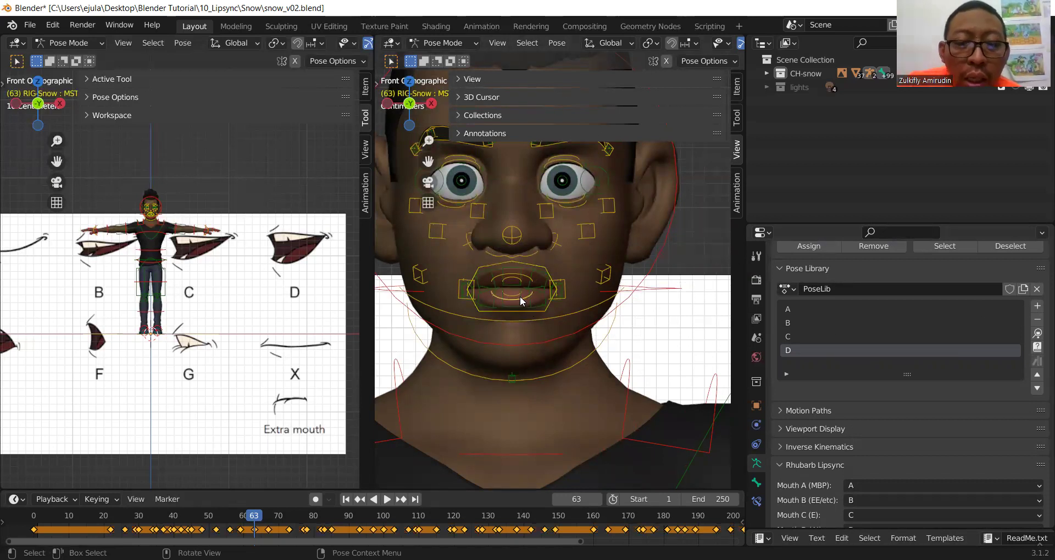
pyautogui.press('g')
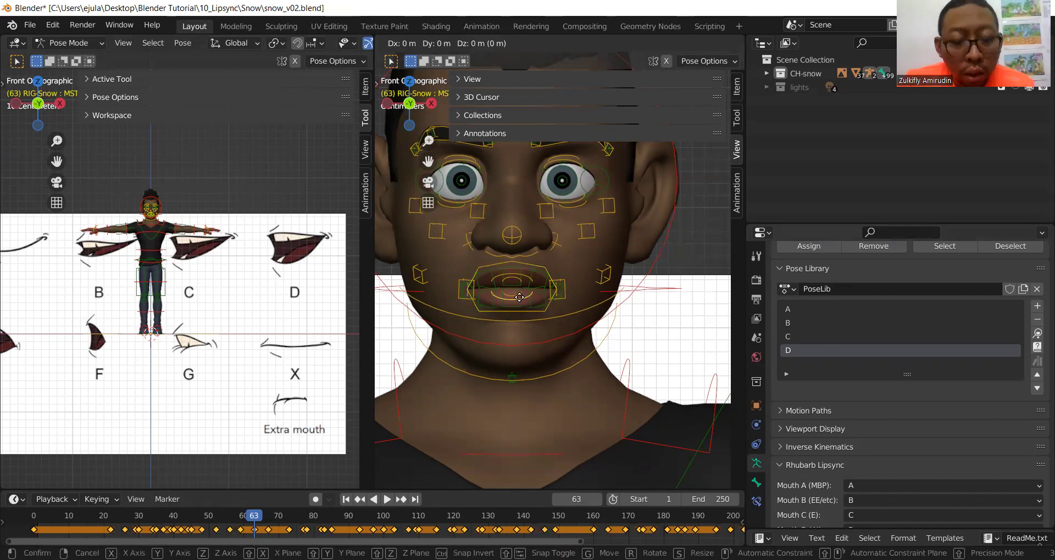
pyautogui.press('z')
pyautogui.click(515, 289)
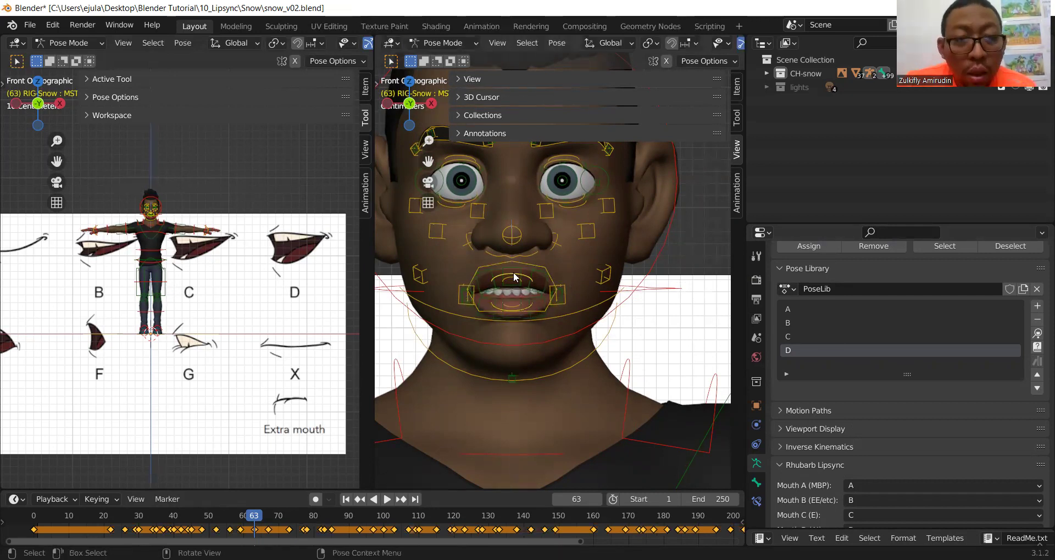
pyautogui.press('g')
pyautogui.press('z')
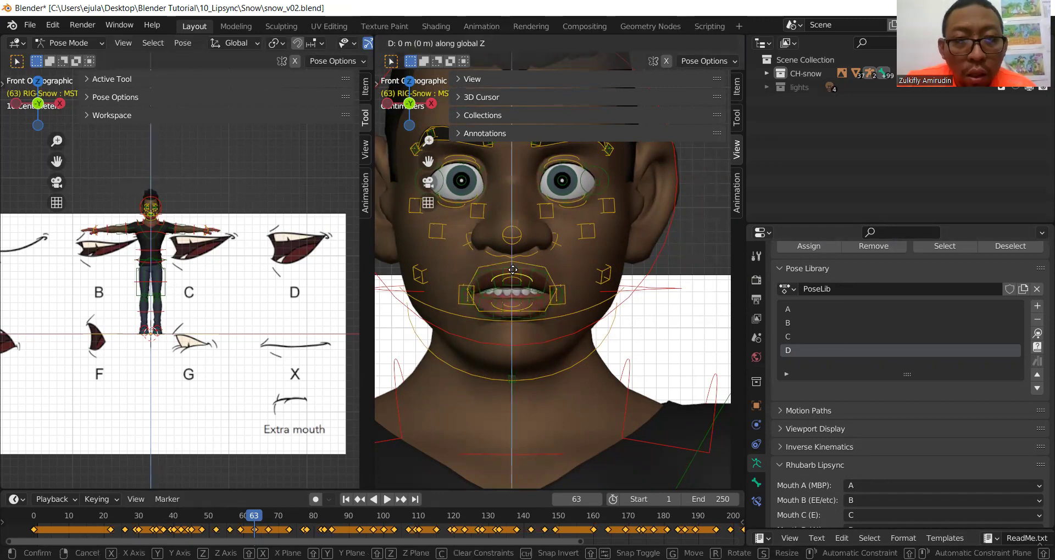
pyautogui.click(537, 300)
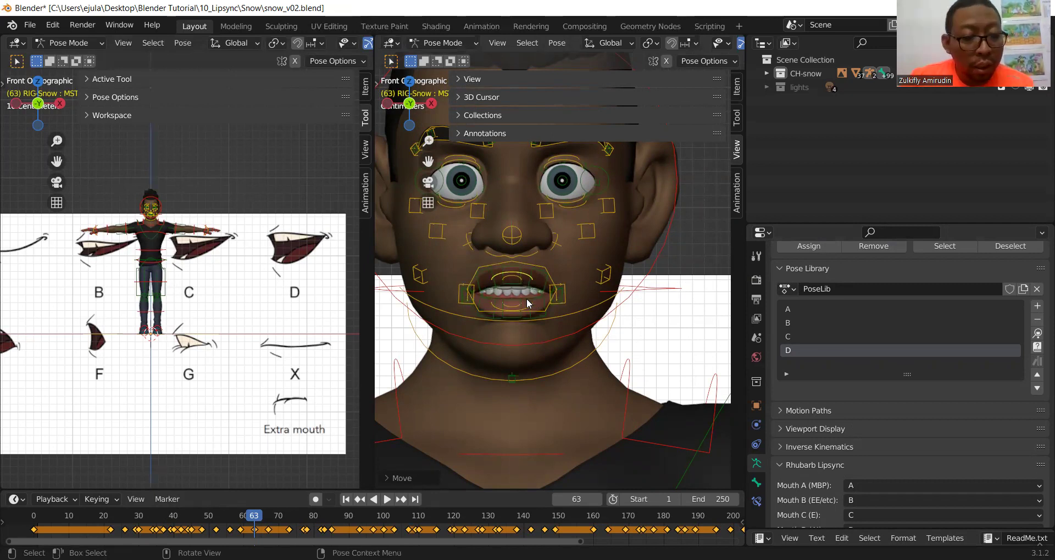
# Pull the mouth-corner bone inward twice for a narrower, rounder open mouth with teeth visible
pyautogui.scroll(2, 541, 302)
pyautogui.scroll(1, 543, 308)
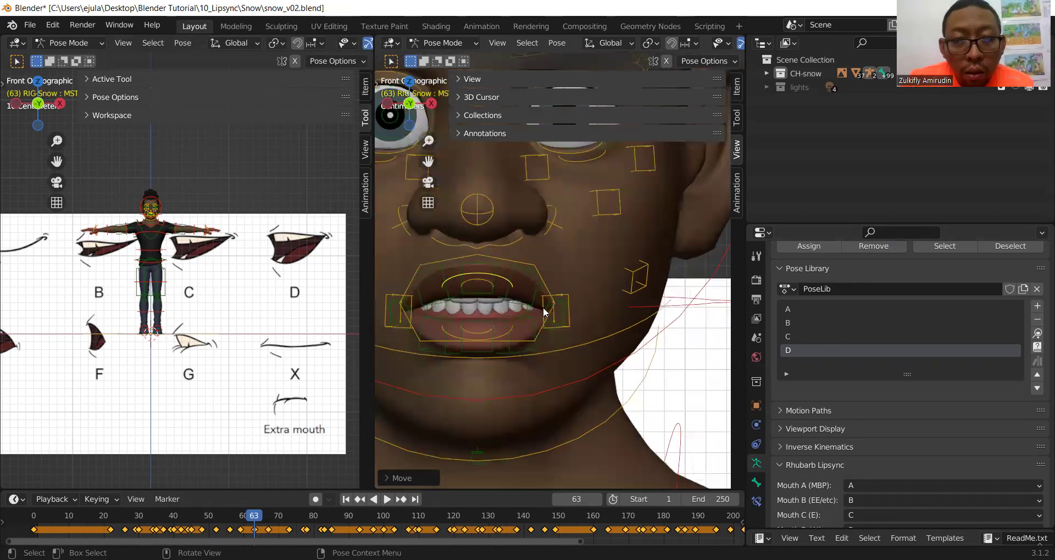
pyautogui.click(544, 312)
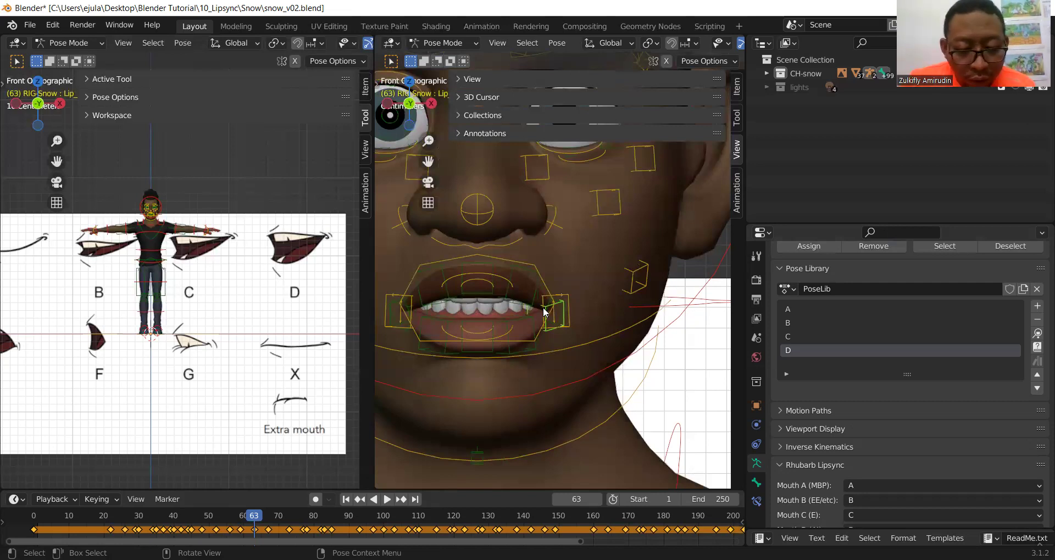
pyautogui.click(565, 303)
pyautogui.click(568, 299)
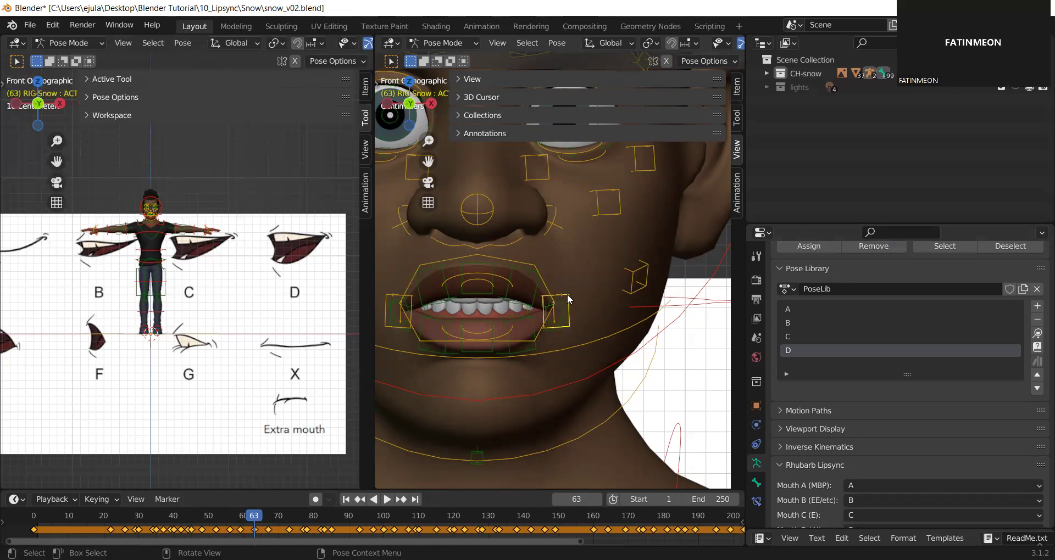
pyautogui.press('g')
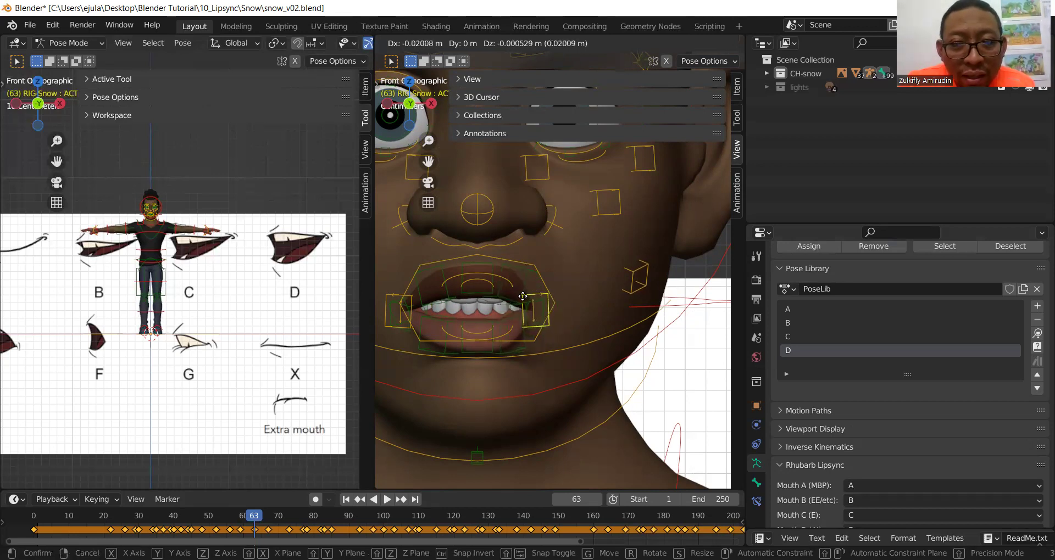
pyautogui.click(524, 300)
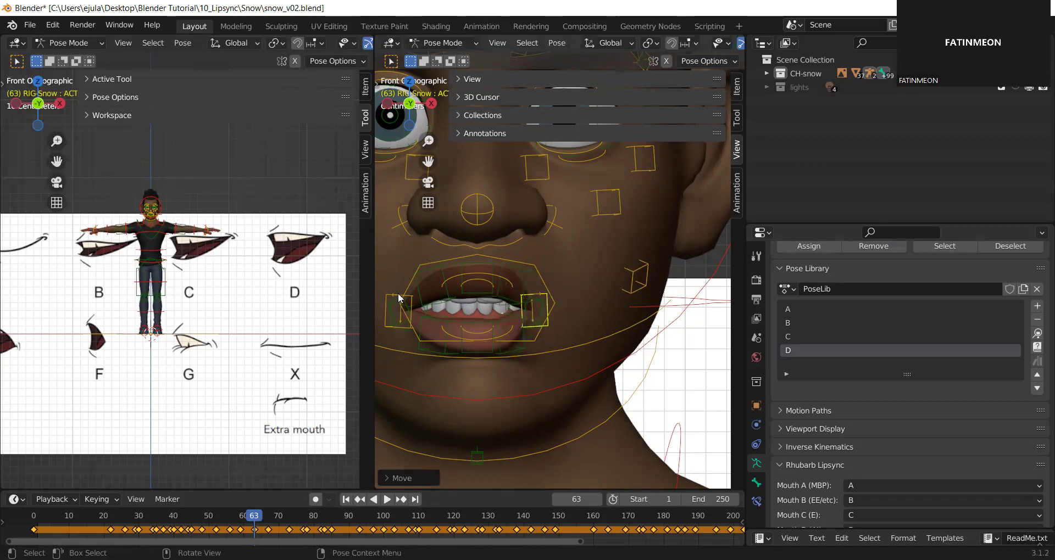
pyautogui.press('g')
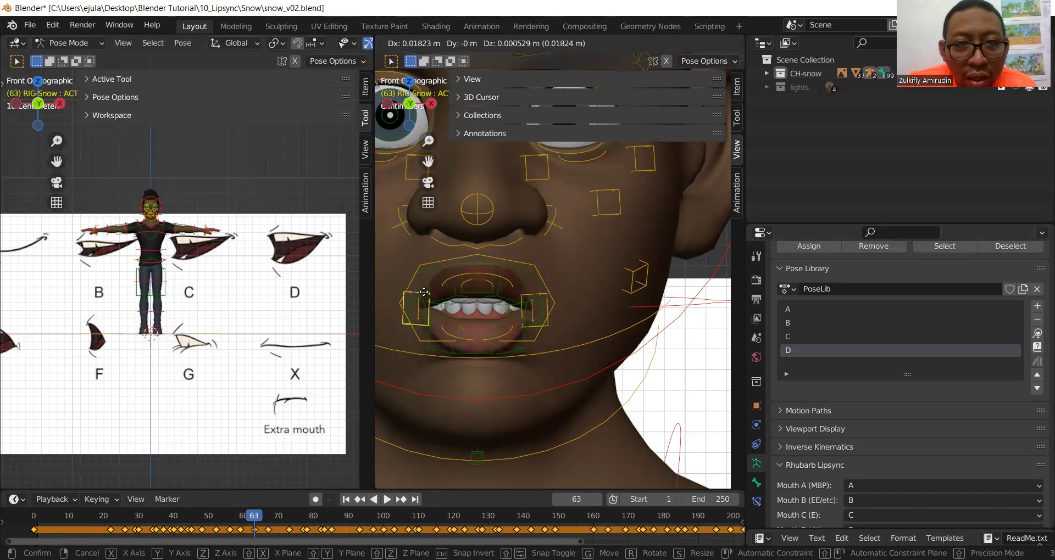
pyautogui.click(426, 292)
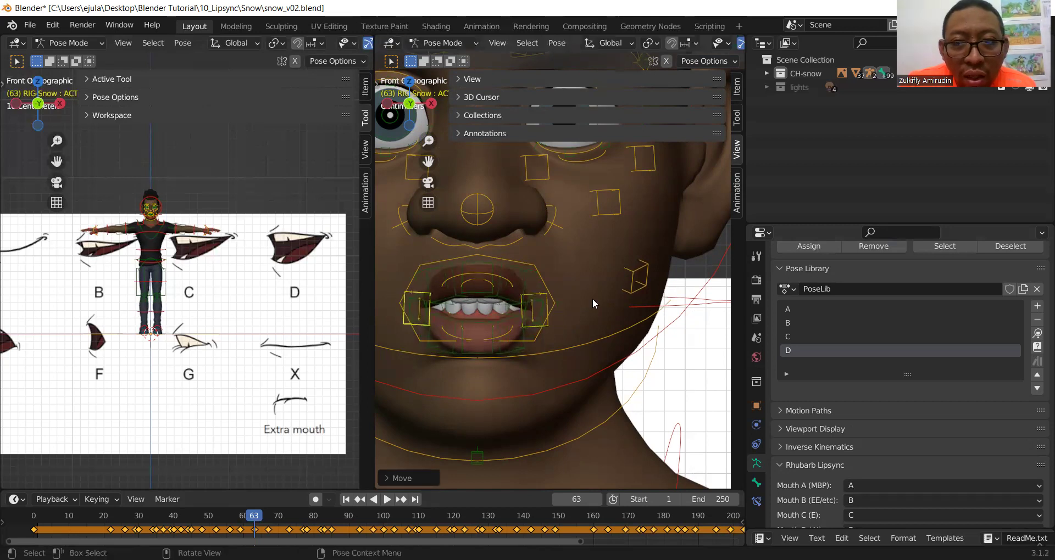
pyautogui.click(630, 287)
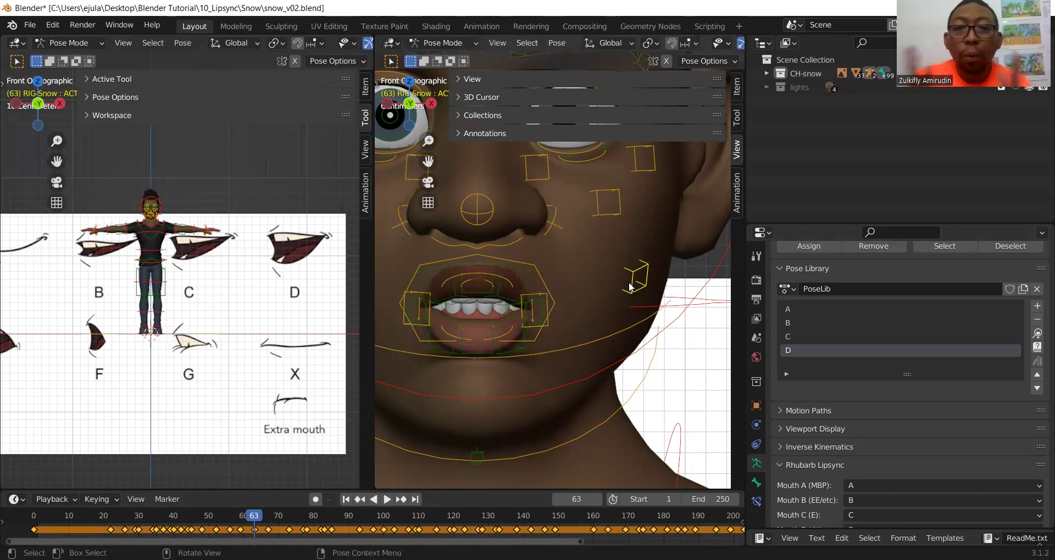
pyautogui.scroll(-2, 631, 287)
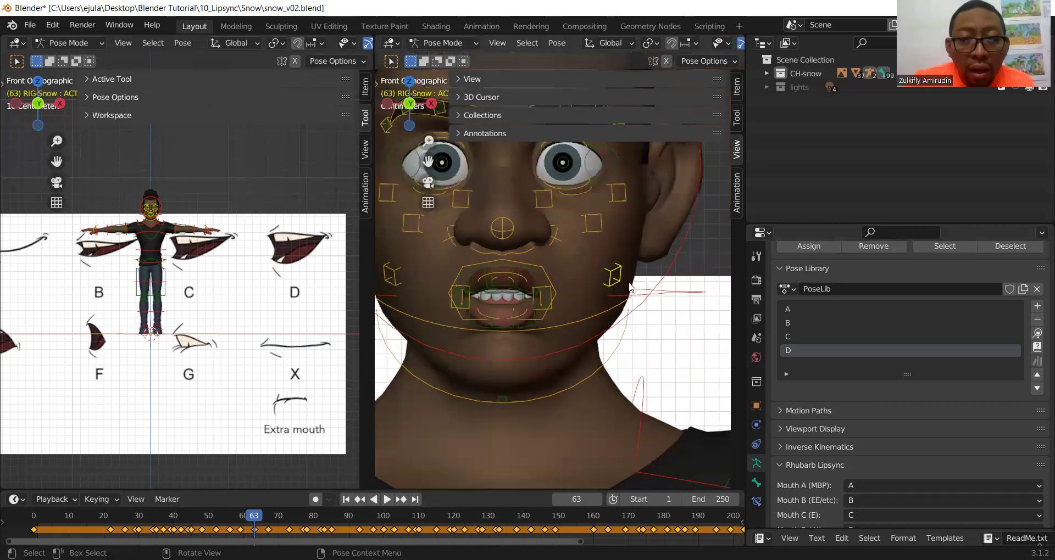
# Nudge the right and left cheek controls slightly inward toward the mouth
pyautogui.press('g')
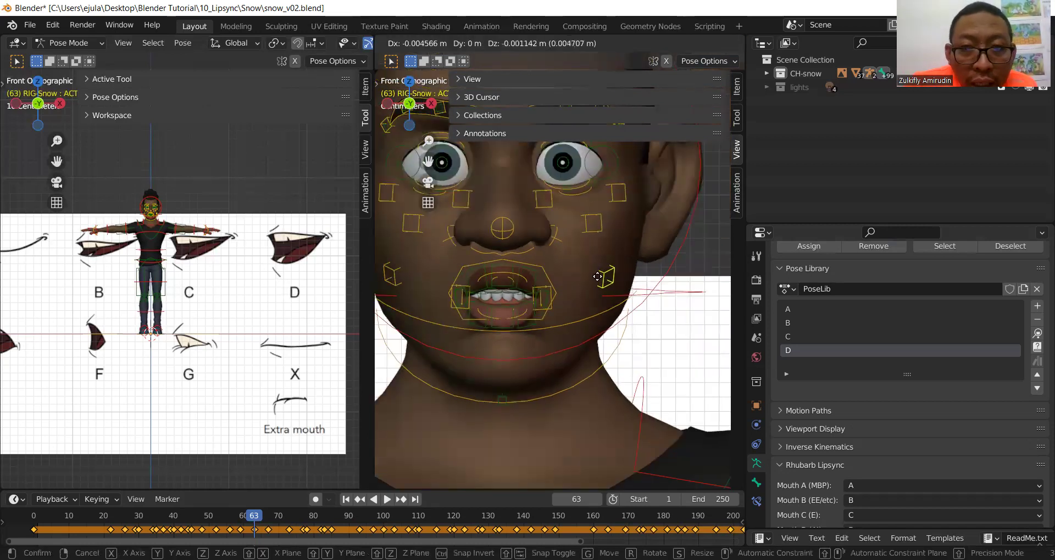
pyautogui.click(597, 277)
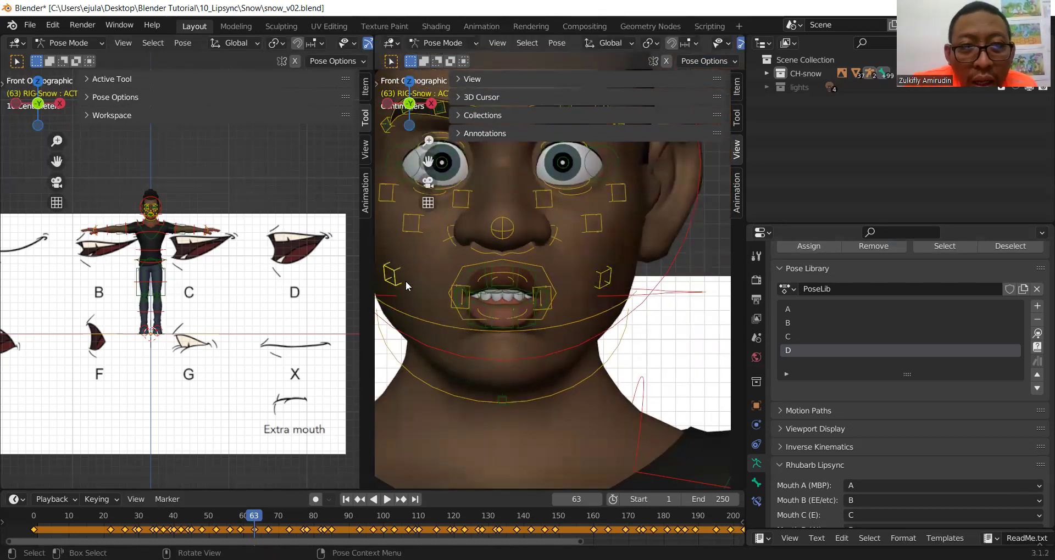
pyautogui.press('g')
pyautogui.click(415, 286)
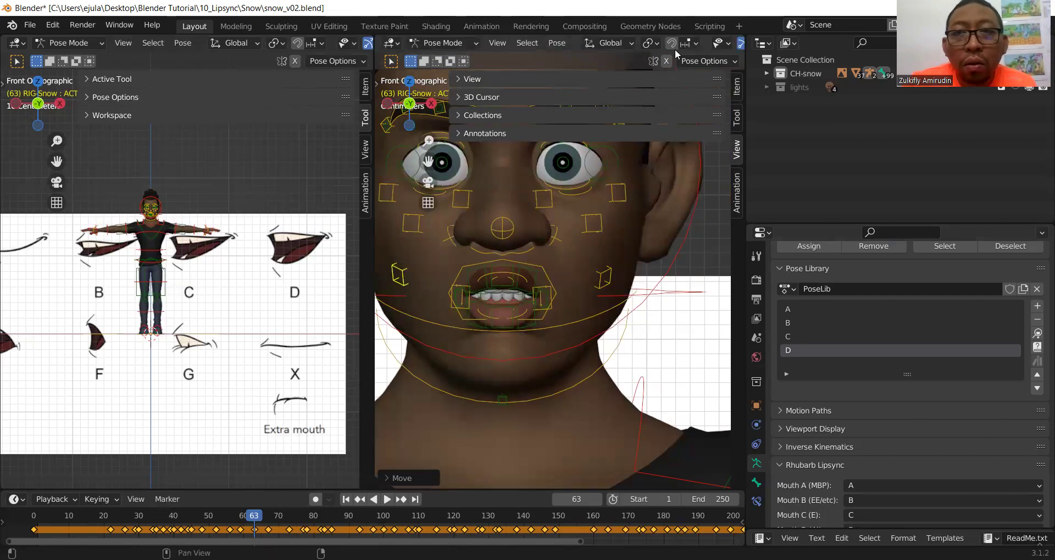
# Return to posing the RIG-Snow rig and enable X-Axis Mirror in Pose Options
pyautogui.hotkey('ctrl', 'Tab')
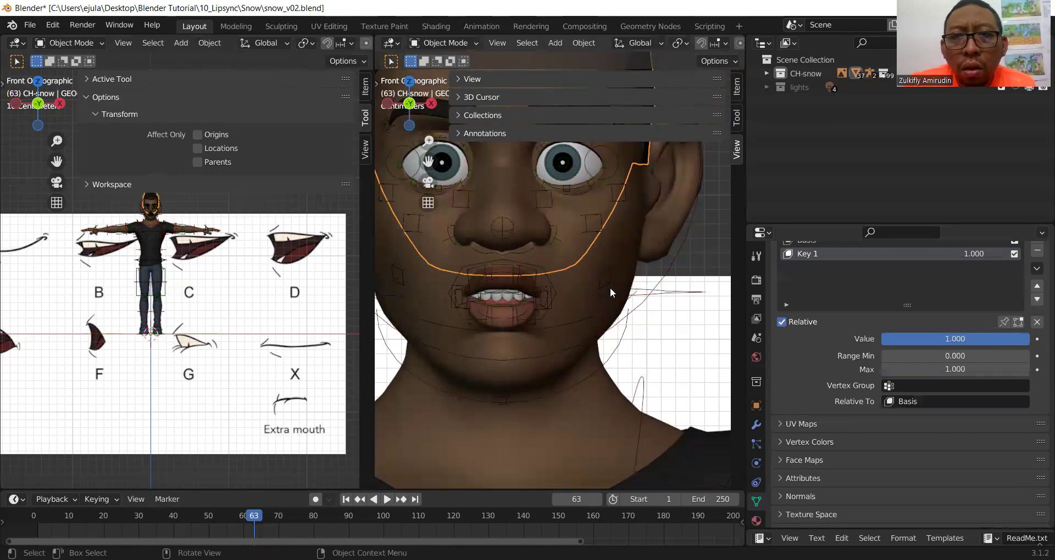
pyautogui.hotkey('ctrl', 'z')
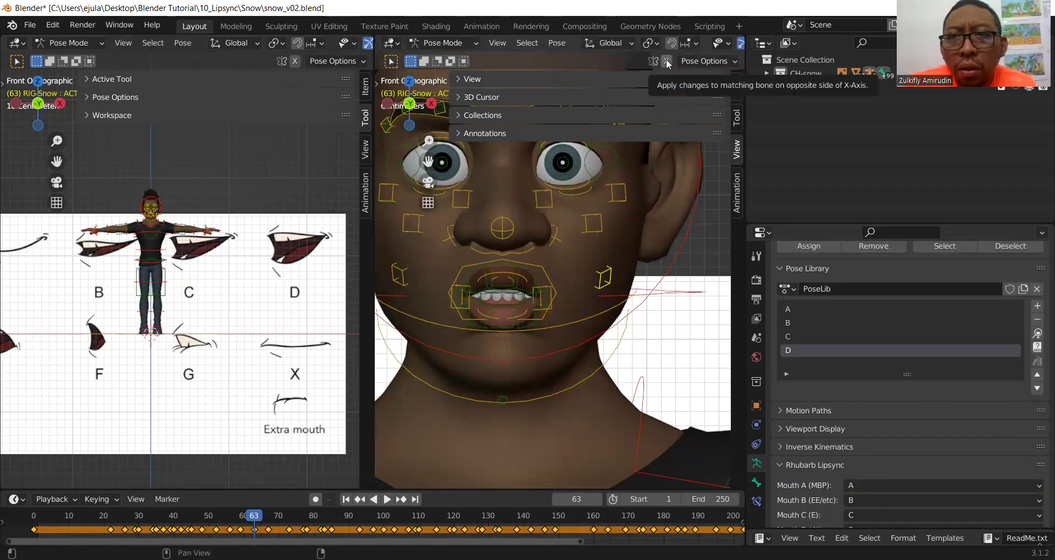
pyautogui.click(722, 64)
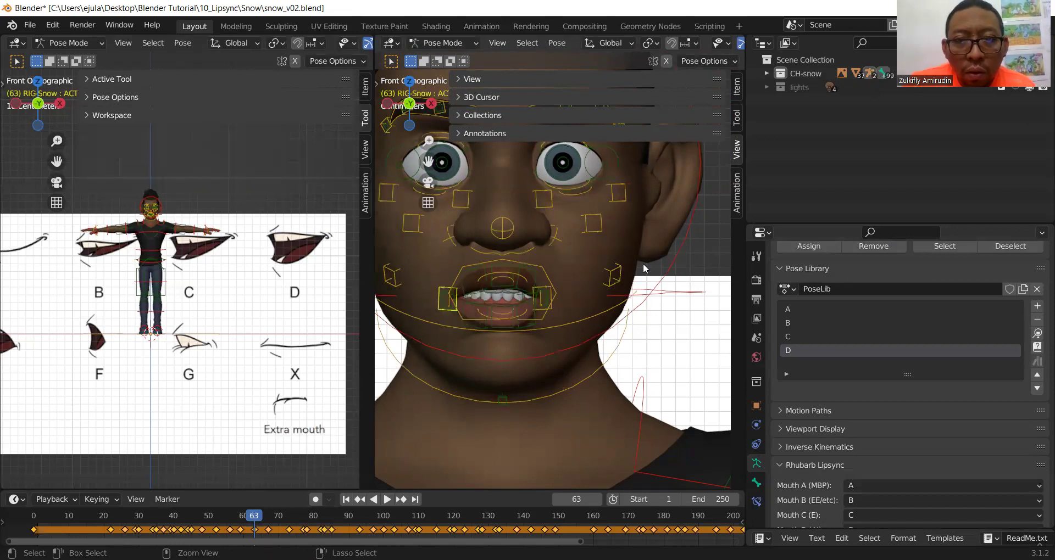
pyautogui.click(720, 62)
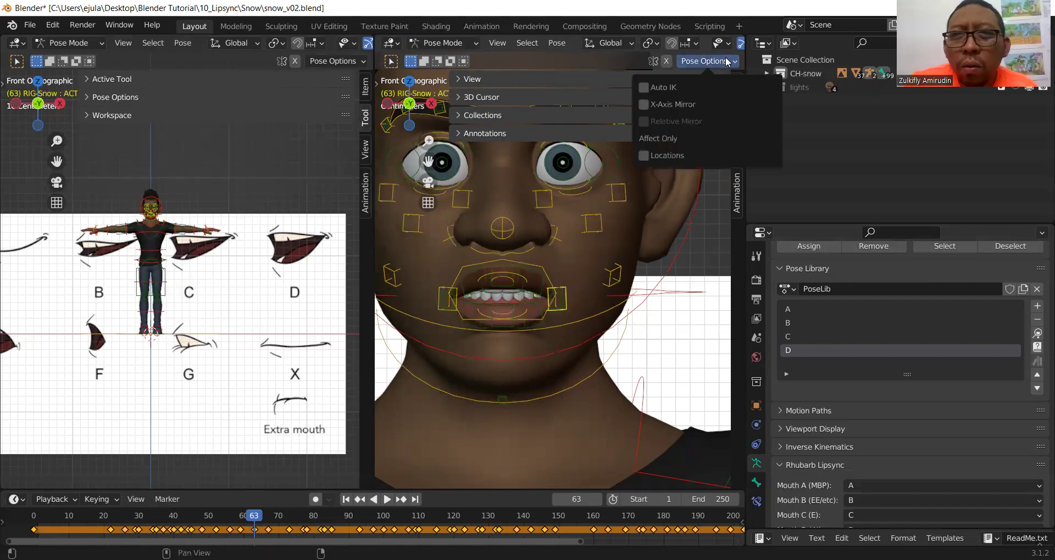
pyautogui.click(671, 104)
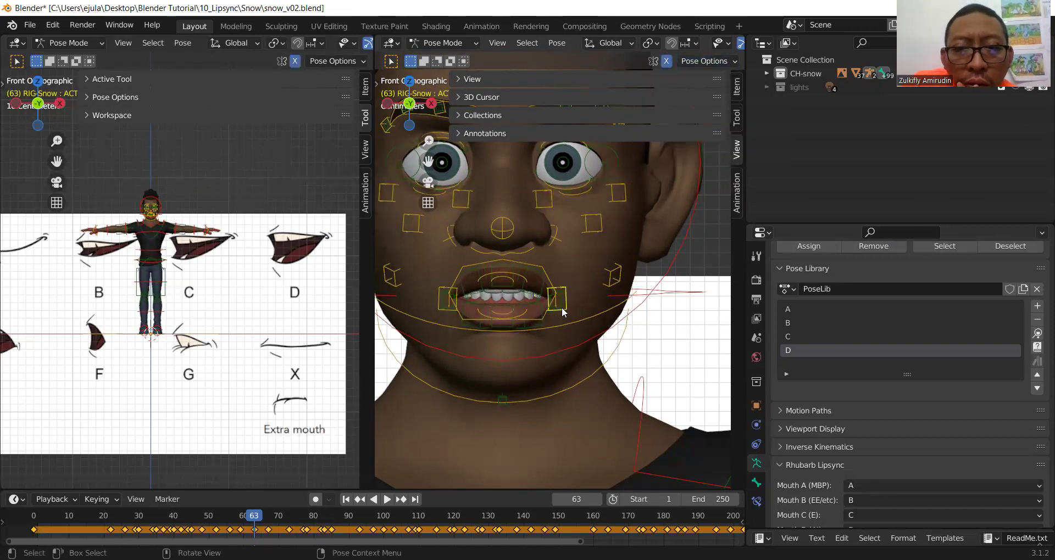
# Pull both mouth corners inward with mirroring, and nudge the right cheek control inward
pyautogui.press('g')
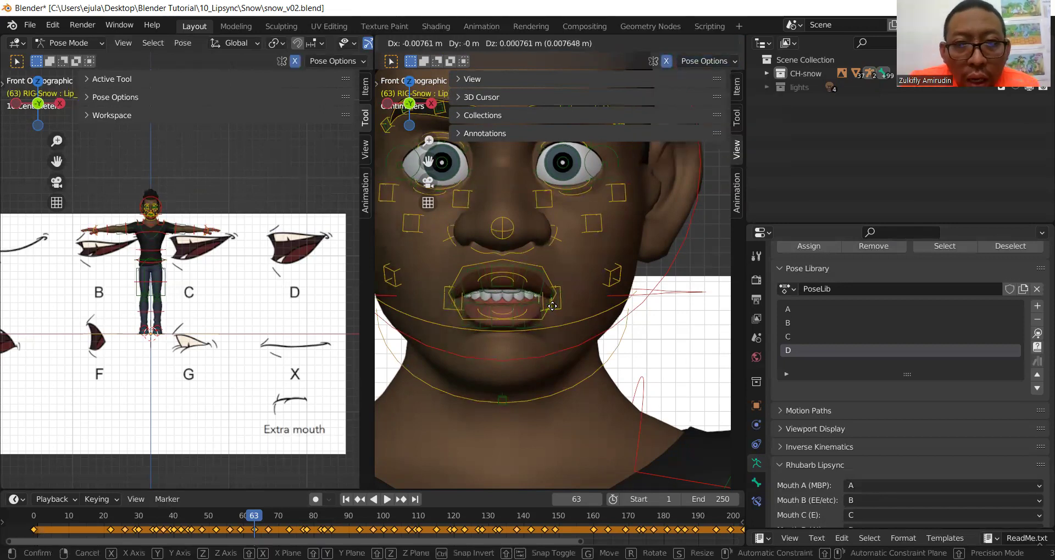
pyautogui.click(555, 305)
pyautogui.scroll(2, 566, 294)
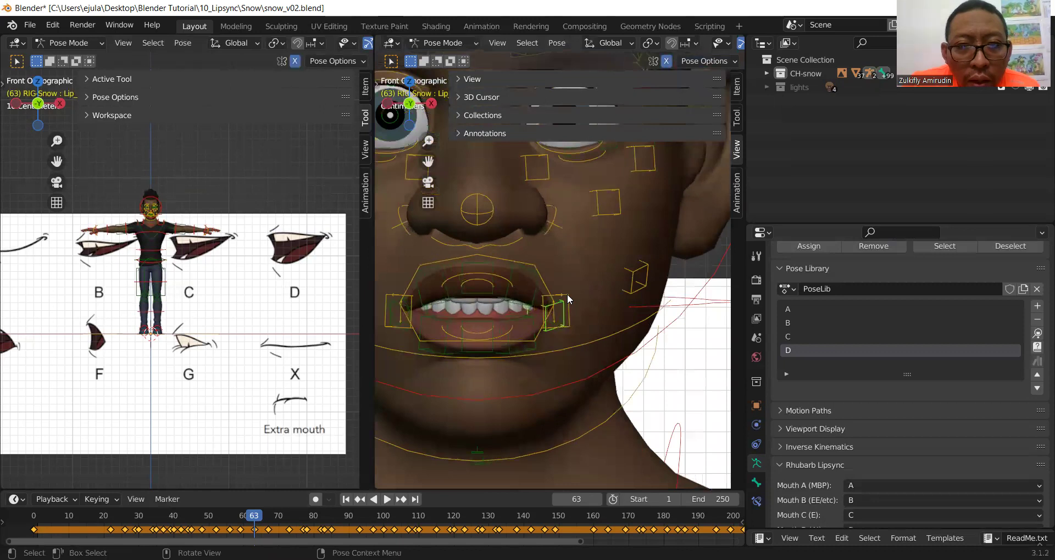
pyautogui.press('g')
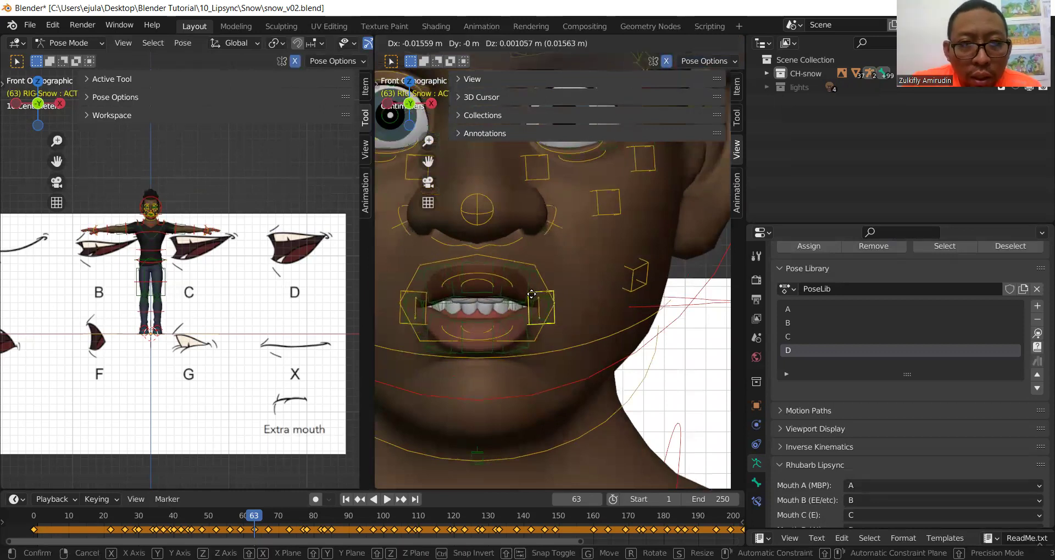
pyautogui.click(552, 300)
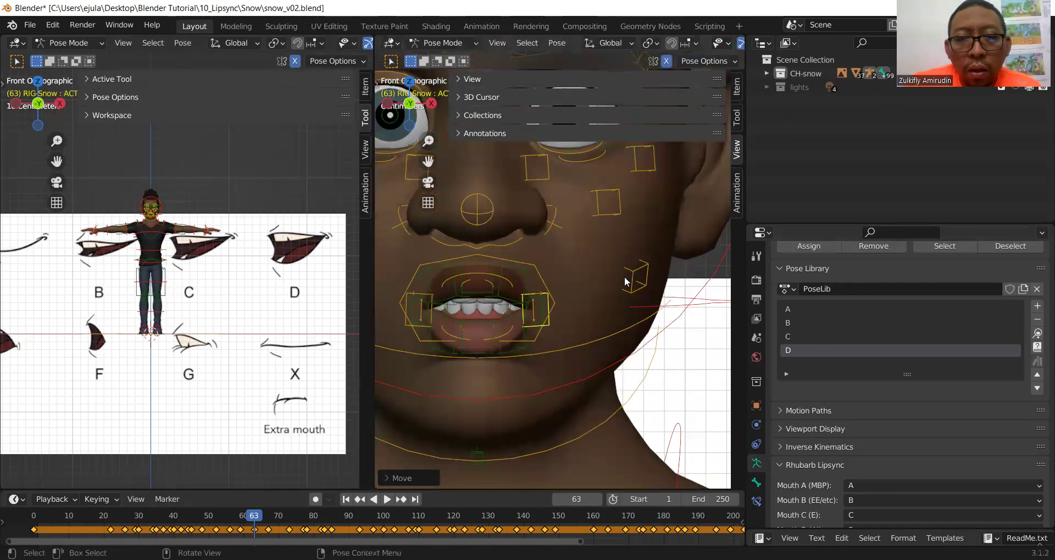
pyautogui.scroll(-2, 617, 279)
pyautogui.click(611, 279)
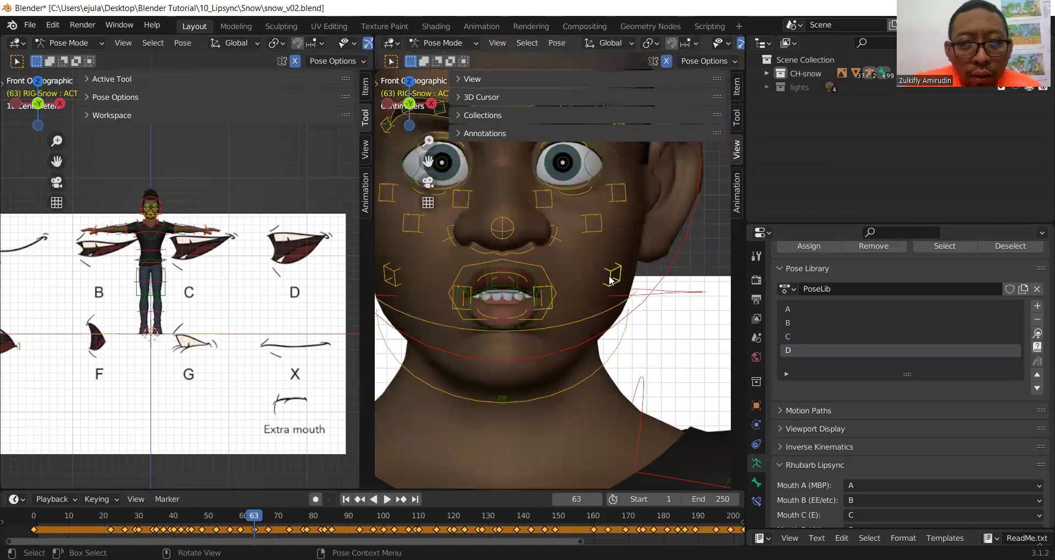
pyautogui.press('g')
pyautogui.click(595, 279)
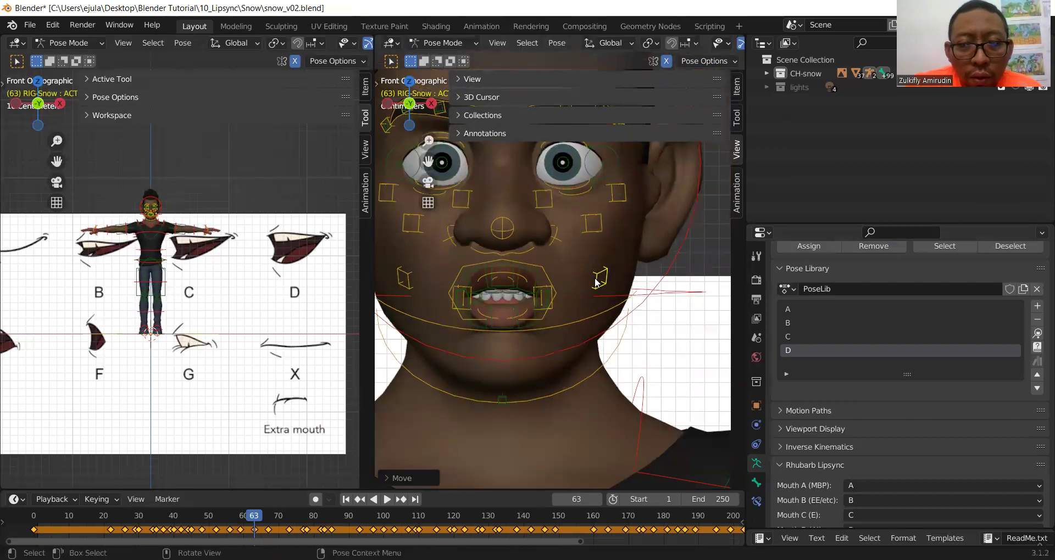
# Rotate the Jaw bone in Right view, then go back to Front view
pyautogui.press('KP_3')
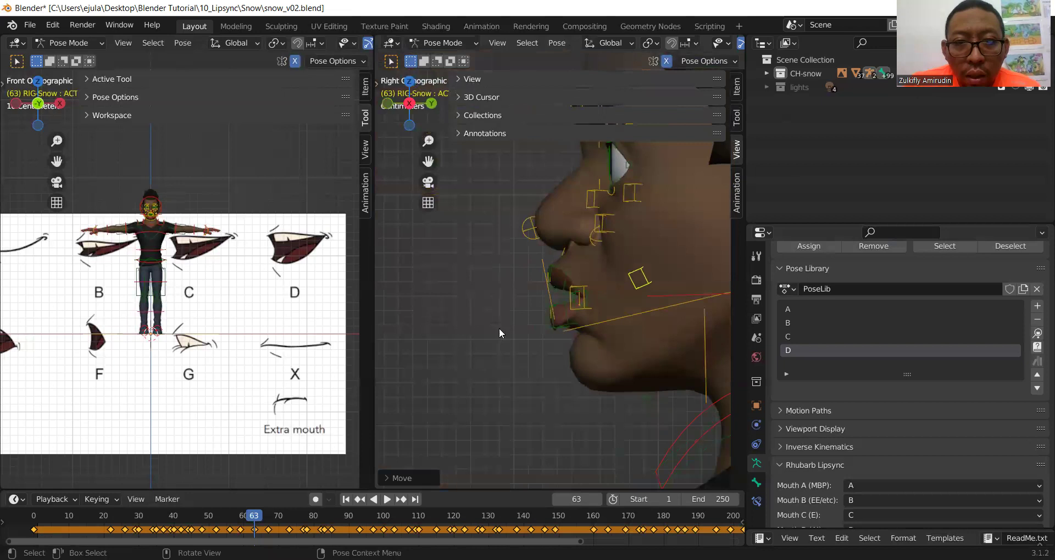
pyautogui.click(499, 328)
pyautogui.scroll(2, 523, 332)
pyautogui.click(569, 355)
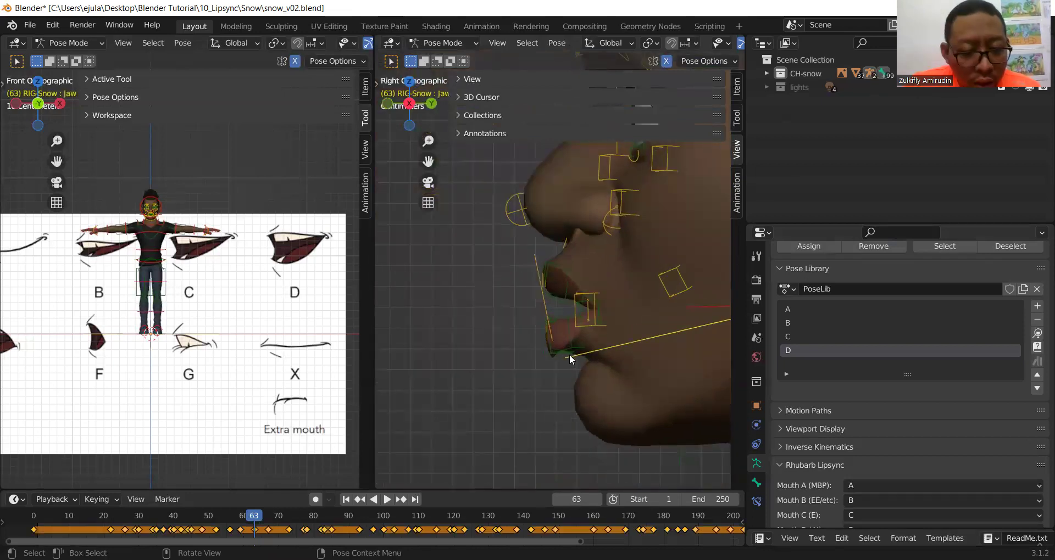
pyautogui.press('r')
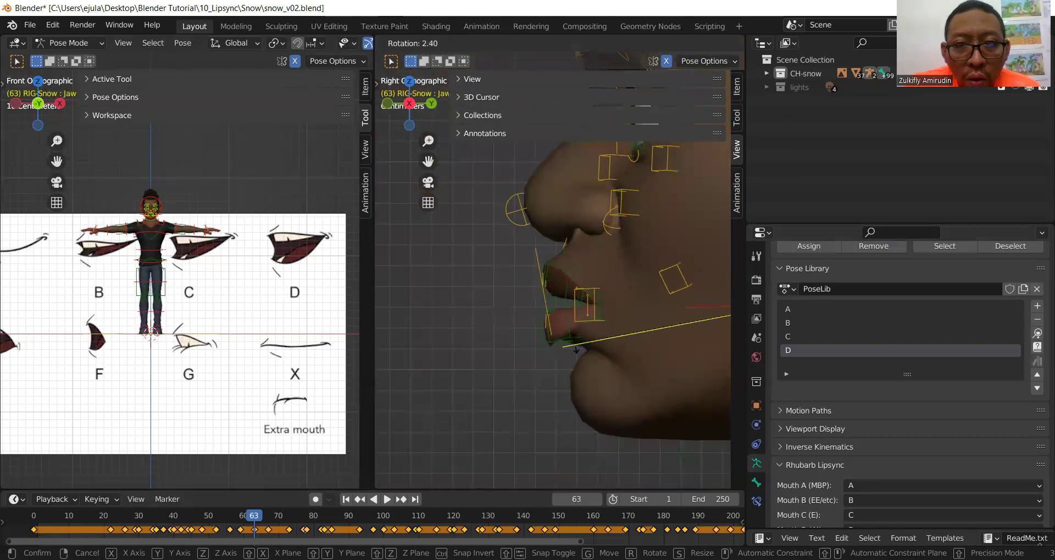
pyautogui.click(556, 328)
pyautogui.press('KP_1')
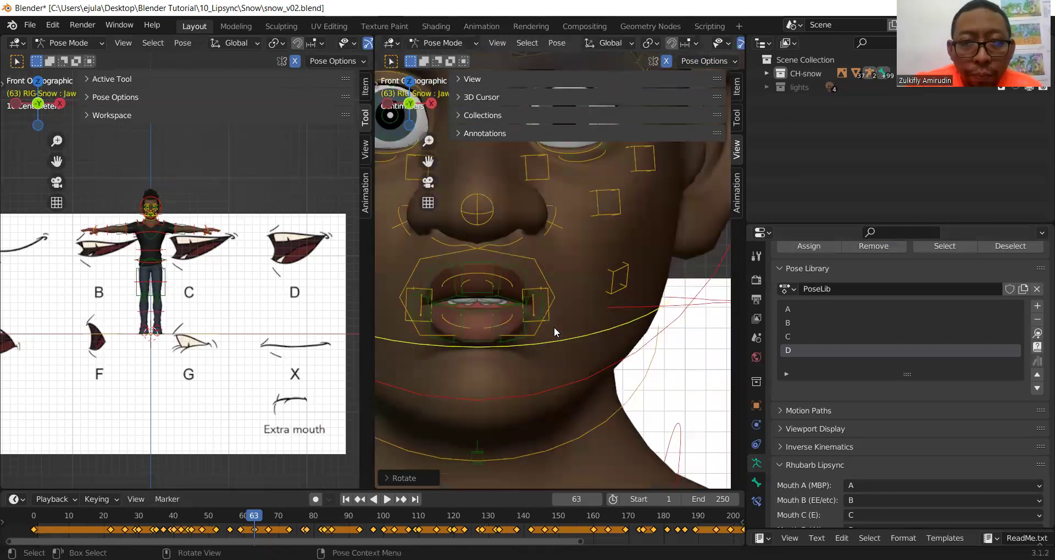
# Lower the upper-lip and lower-lip controls vertically to open the rounded mouth slightly more
pyautogui.click(437, 282)
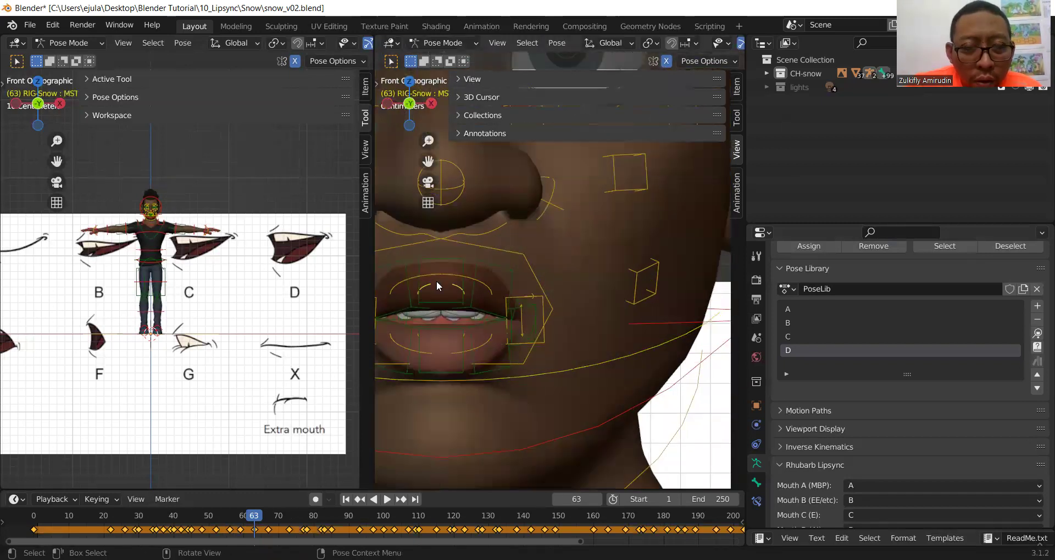
pyautogui.press('g')
pyautogui.press('z')
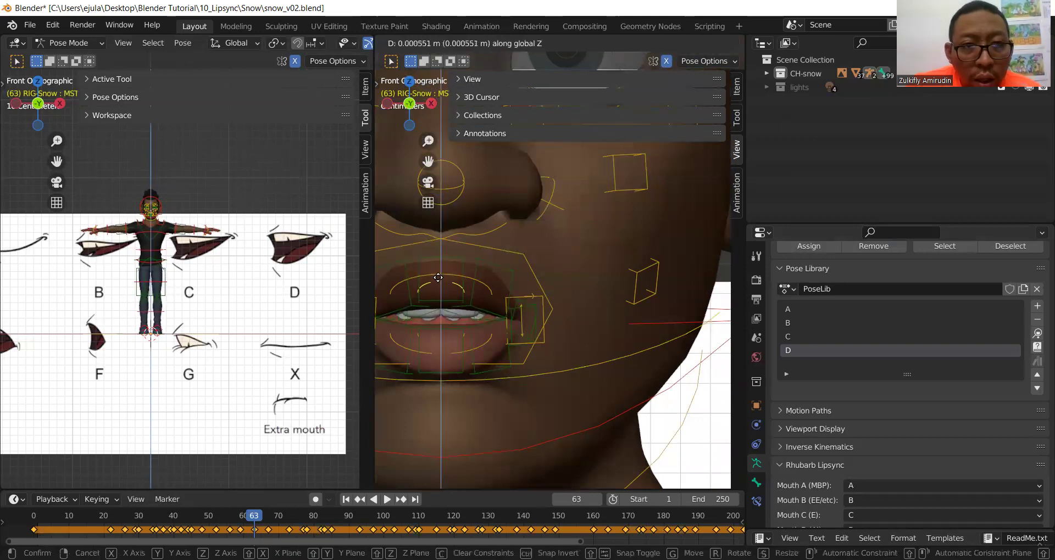
pyautogui.click(439, 298)
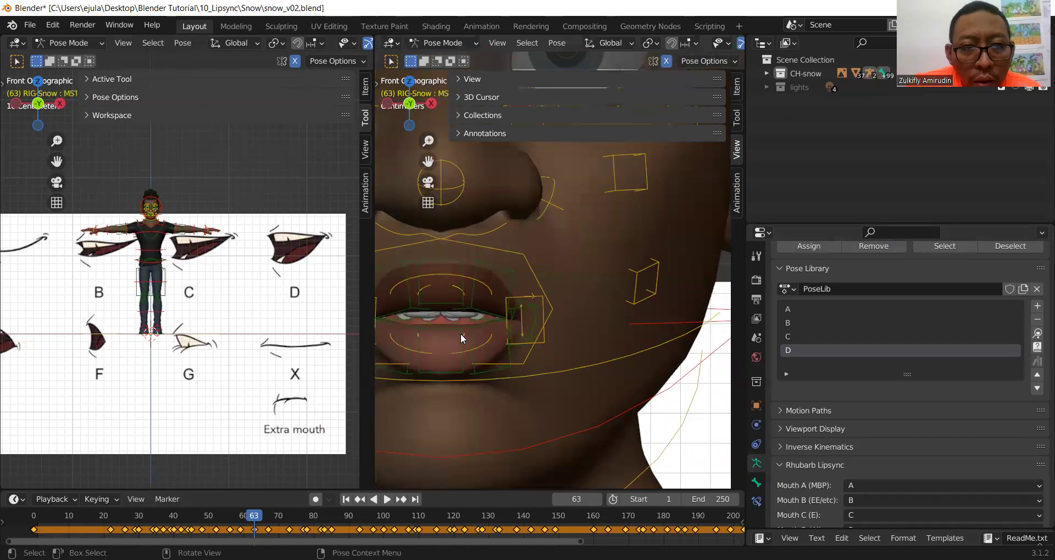
pyautogui.press('z')
pyautogui.press('Escape')
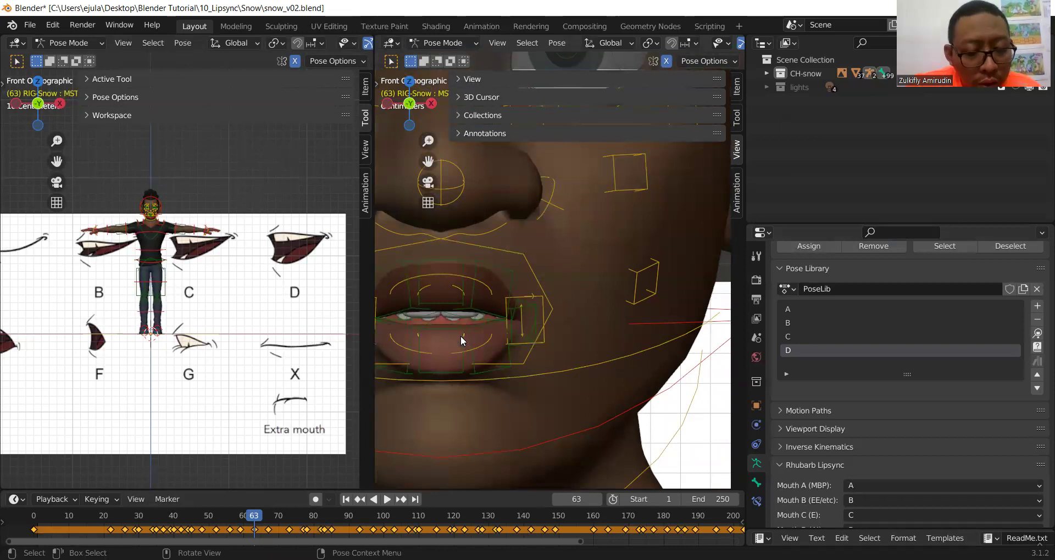
pyautogui.press('g')
pyautogui.press('z')
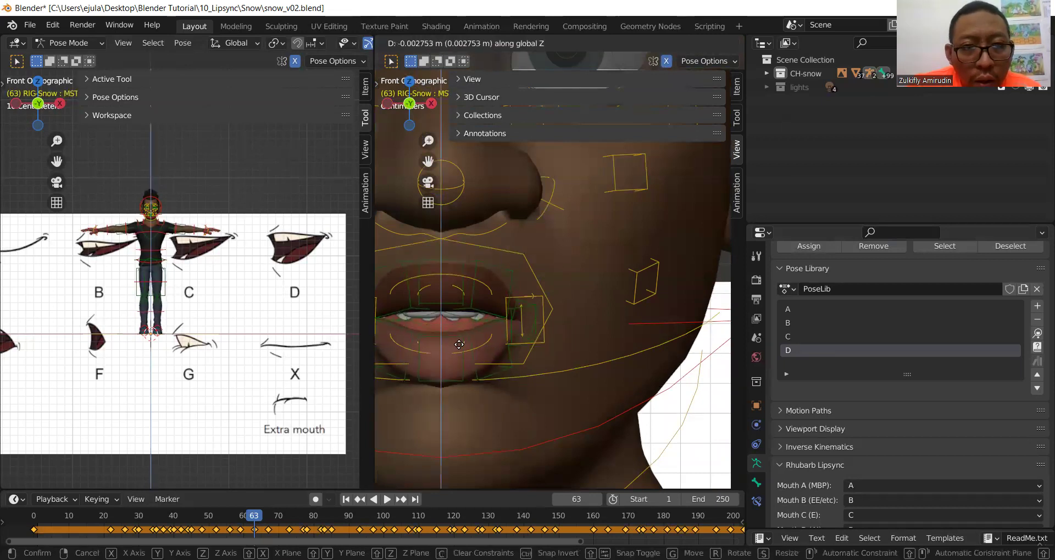
pyautogui.click(483, 317)
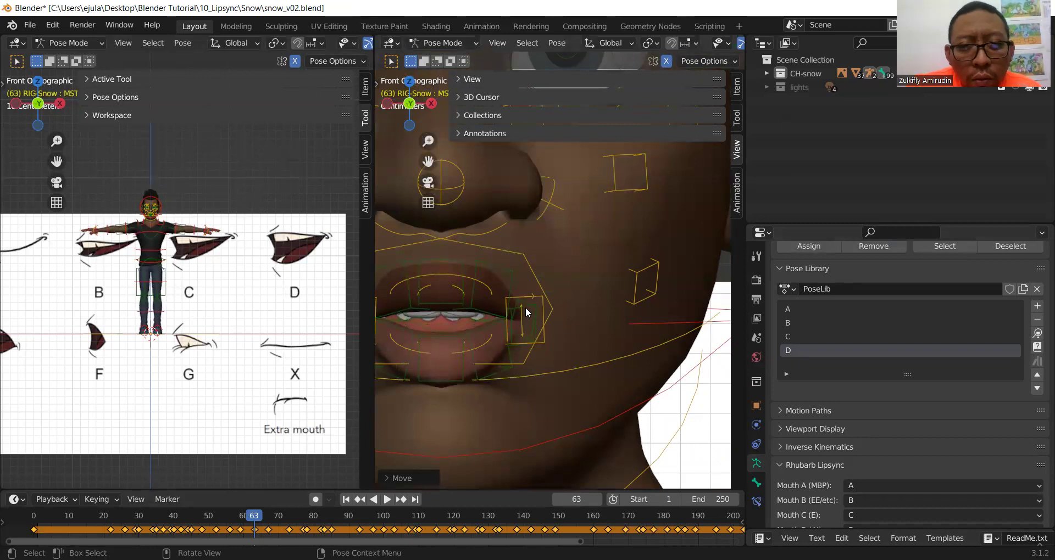
# Box-select the mouth and chin controls together
pyautogui.scroll(-2, 527, 311)
pyautogui.scroll(-2, 536, 312)
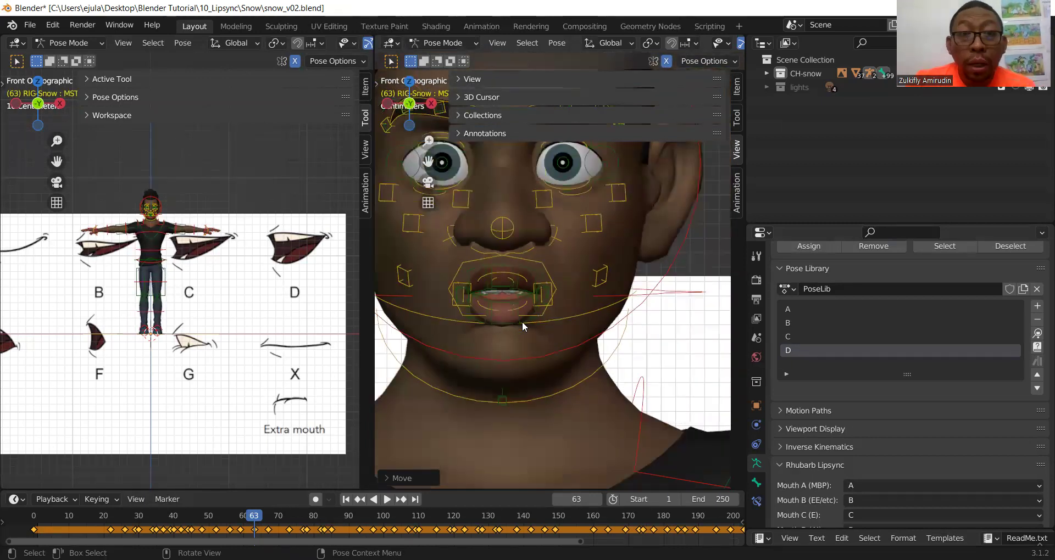
pyautogui.scroll(-2, 522, 325)
pyautogui.moveTo(416, 264); pyautogui.dragTo(617, 355)
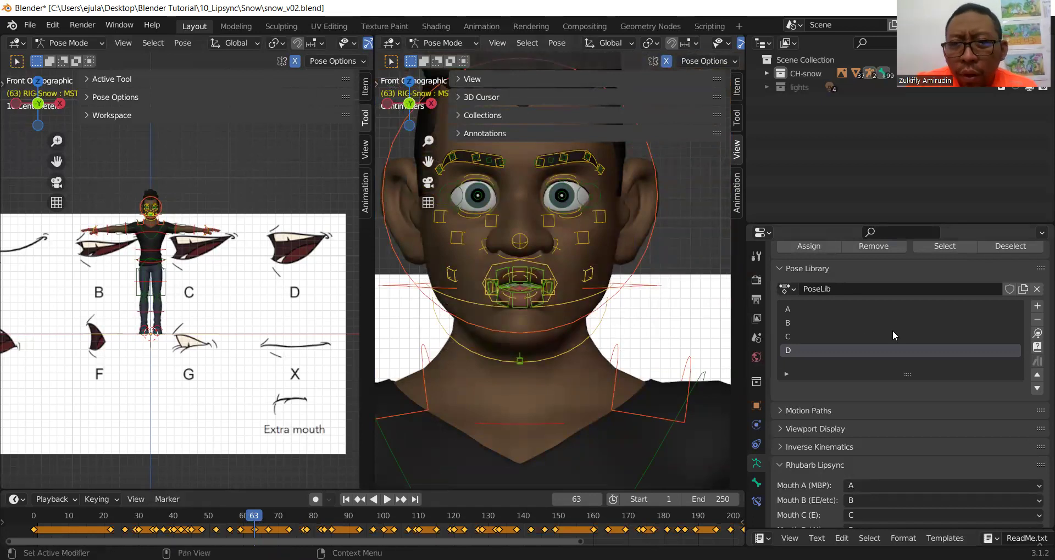
# Add the current mouth pose to PoseLib as a new entry named E
pyautogui.click(1037, 306)
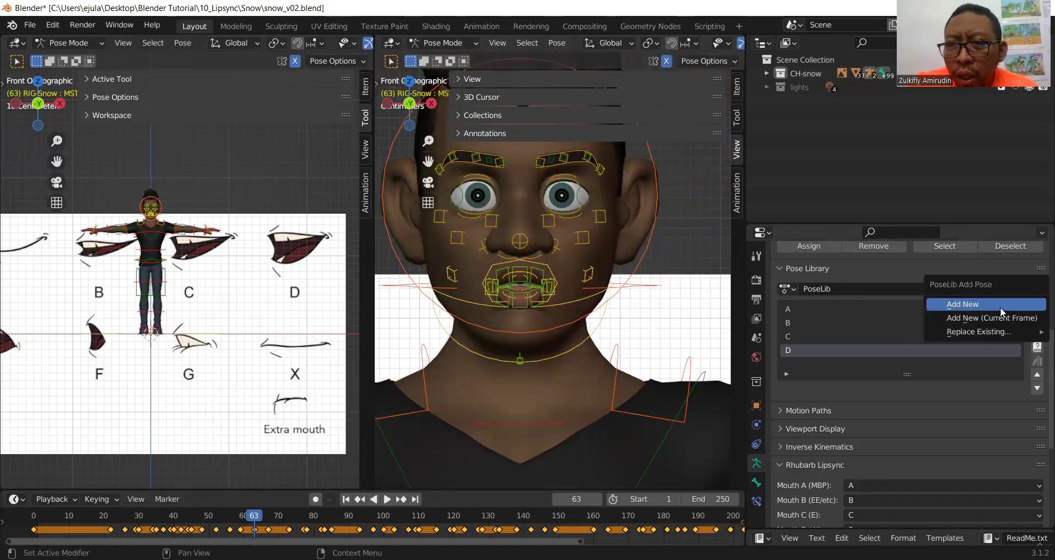
pyautogui.click(968, 310)
pyautogui.doubleClick(791, 365)
pyautogui.write('E')
pyautogui.press('Return')
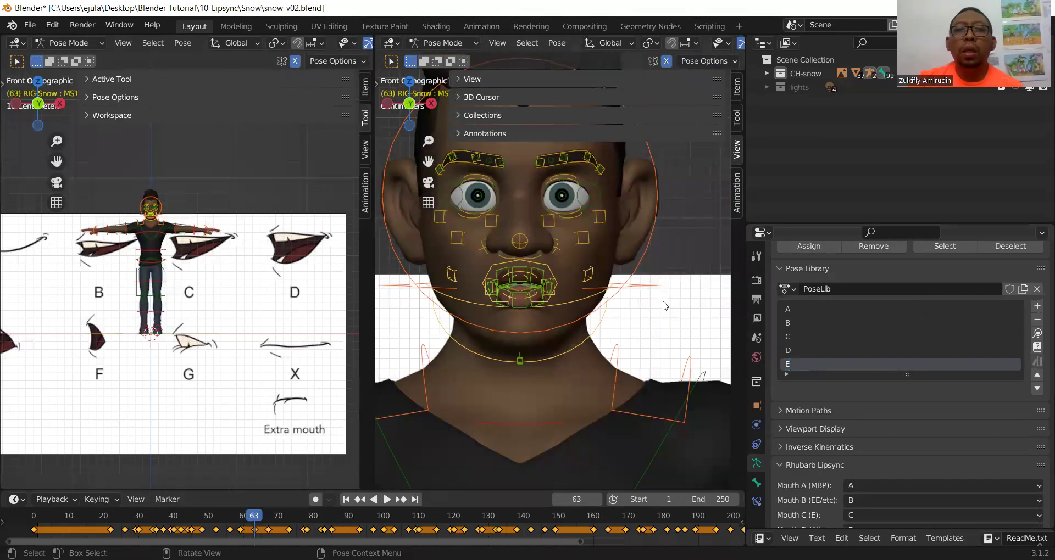
pyautogui.click(529, 294)
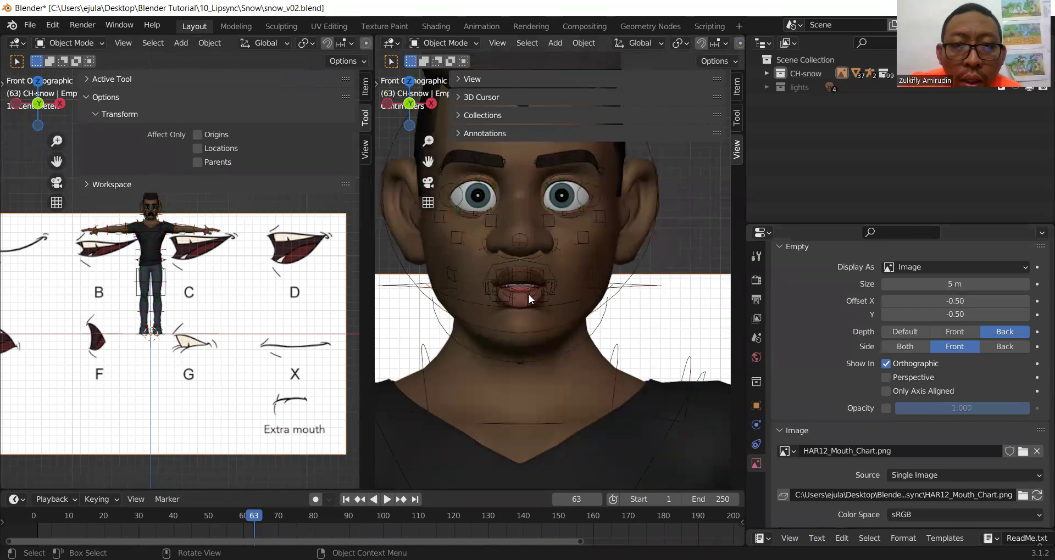
# Back in posing, set the Rhubarb Lipsync Mouth E (O) dropdown to pose E
pyautogui.hotkey('ctrl', 'z')
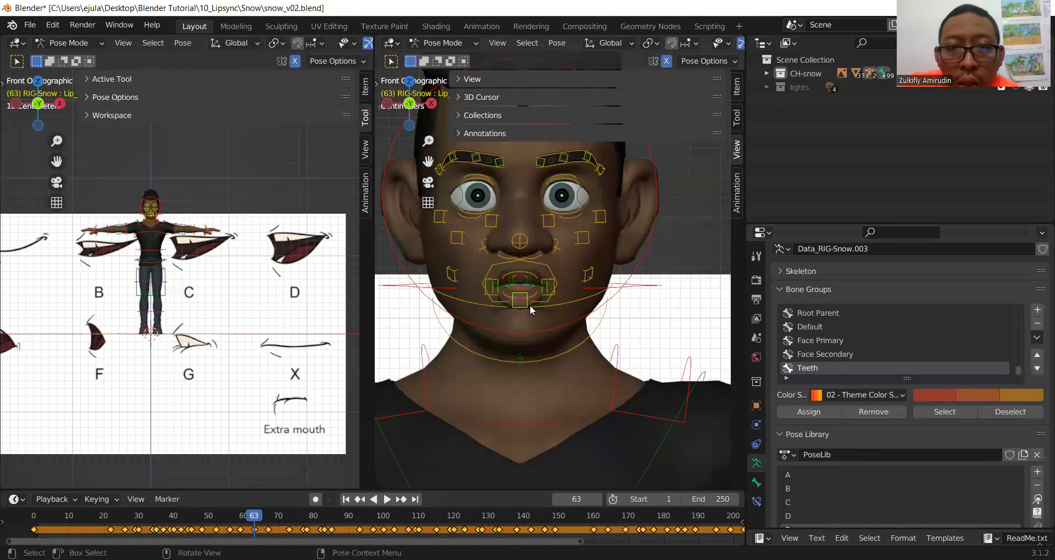
pyautogui.scroll(2, 530, 305)
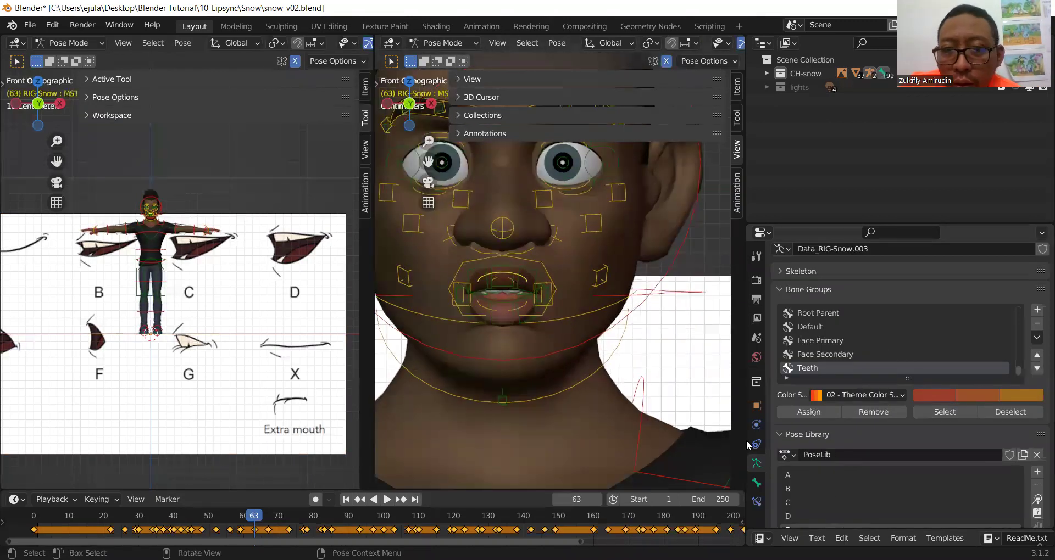
pyautogui.scroll(-4, 852, 490)
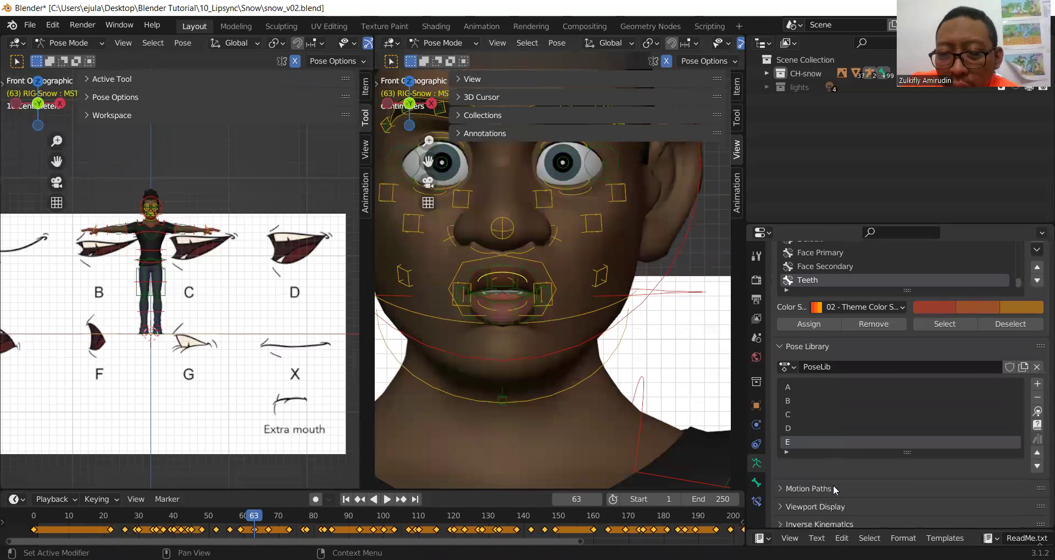
pyautogui.scroll(-6, 833, 488)
pyautogui.scroll(-2, 846, 488)
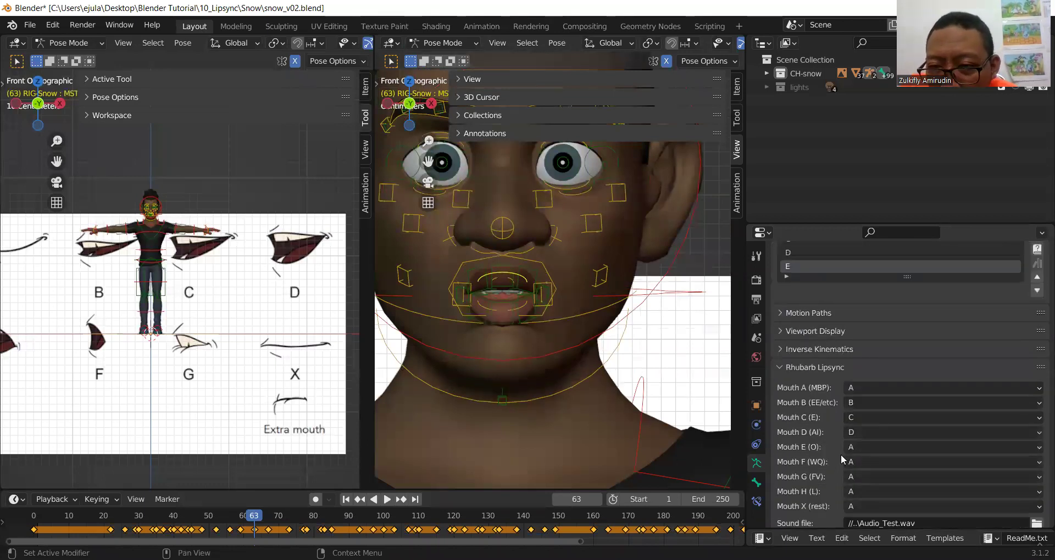
pyautogui.click(869, 447)
pyautogui.click(867, 522)
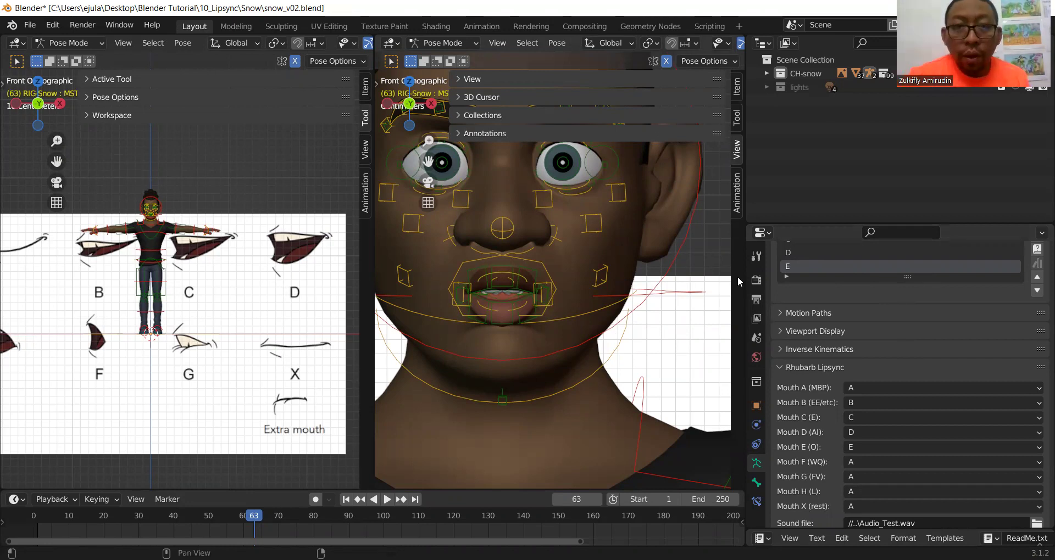
# In side profile, move the selected mouth bone and slide the Jaw along Y
pyautogui.press('KP_3')
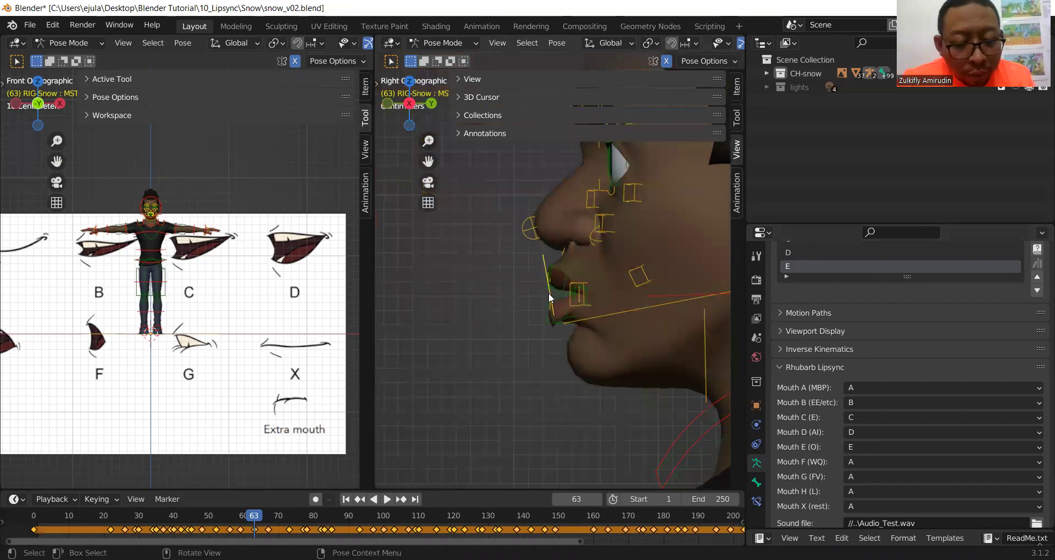
pyautogui.press('g')
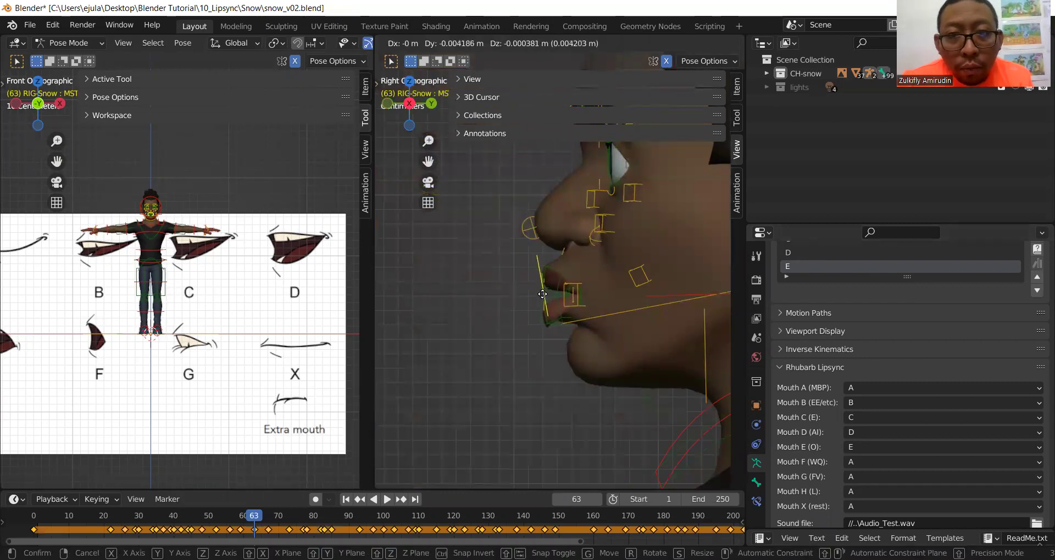
pyautogui.click(543, 297)
pyautogui.click(566, 321)
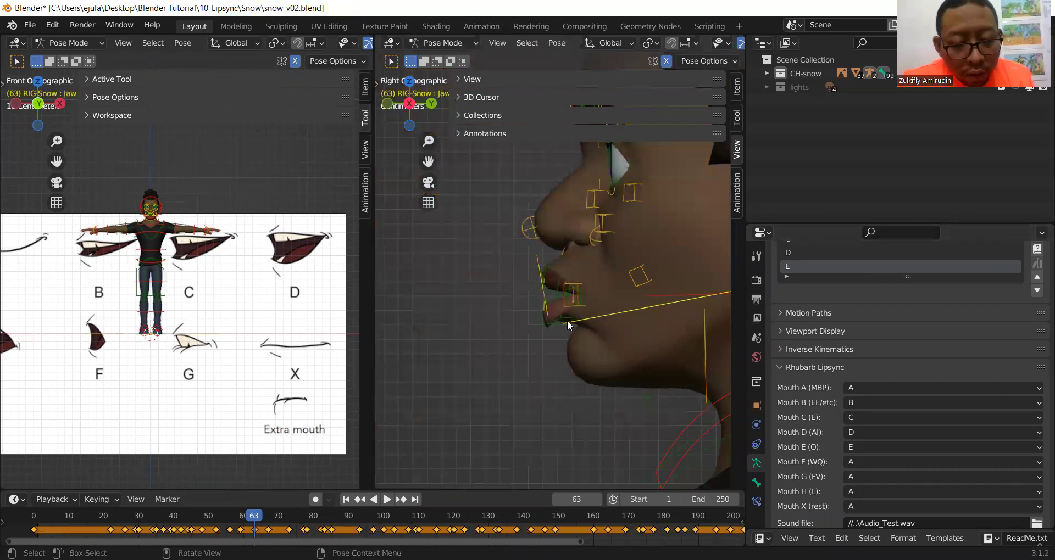
pyautogui.press('g')
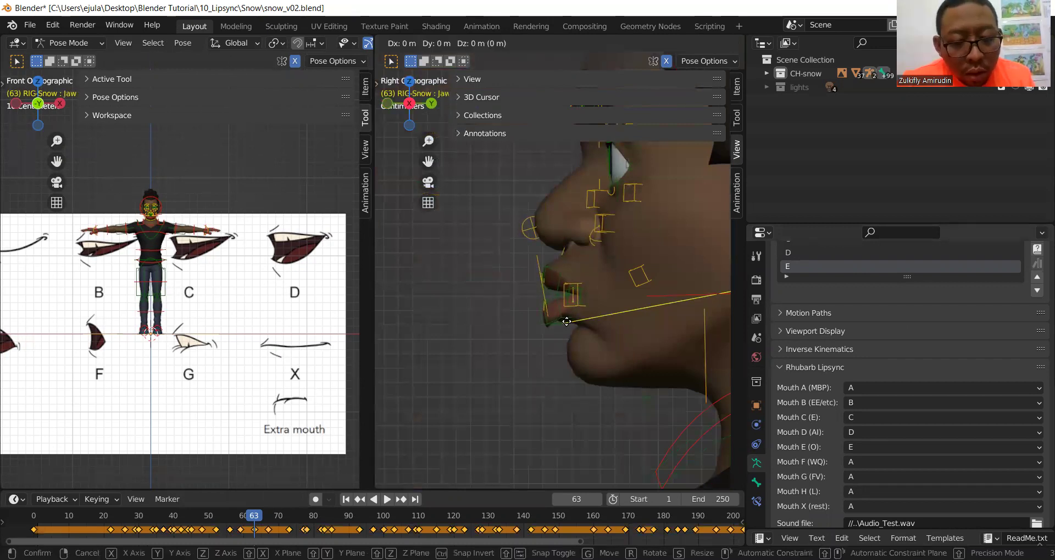
pyautogui.press('y')
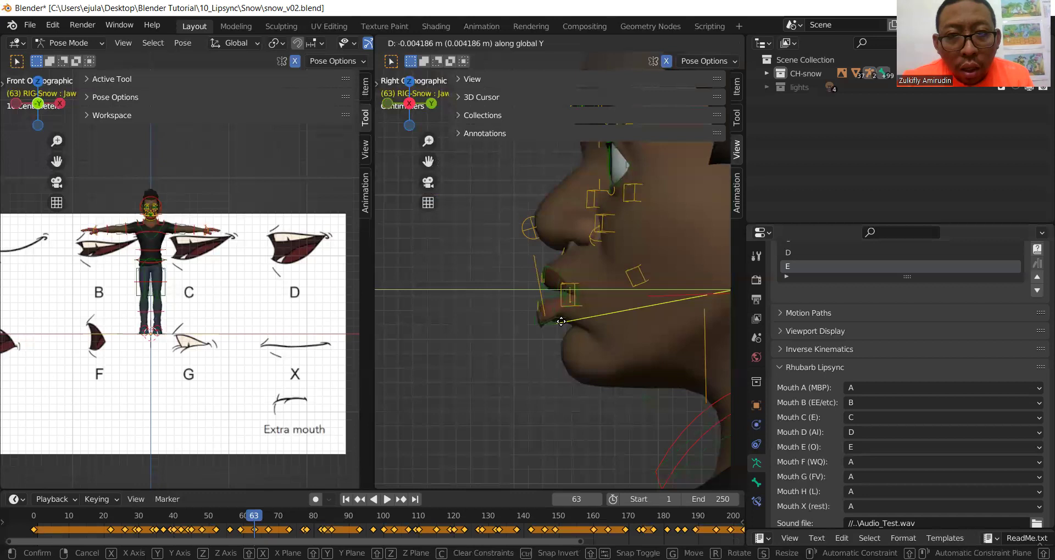
pyautogui.click(556, 325)
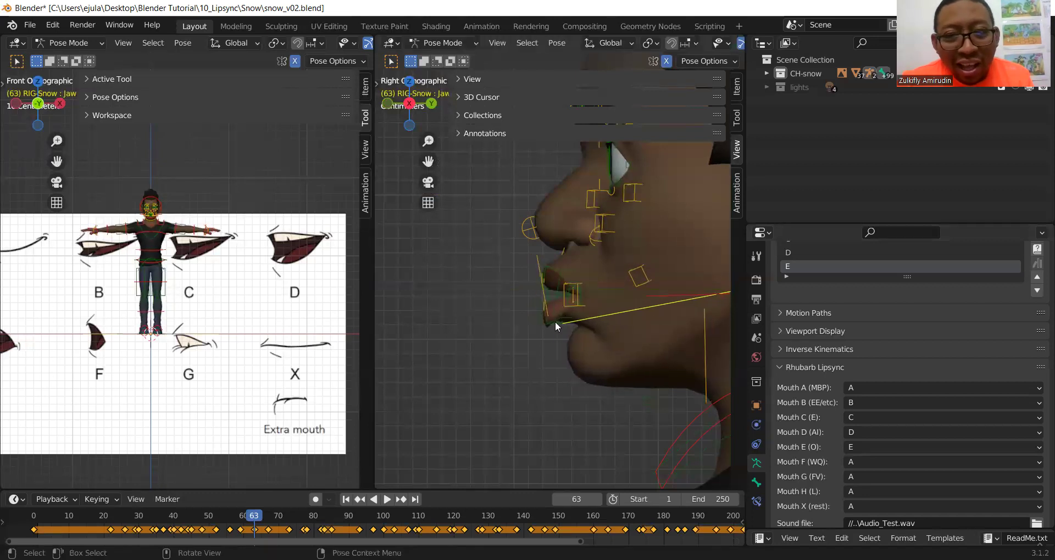
pyautogui.click(538, 338)
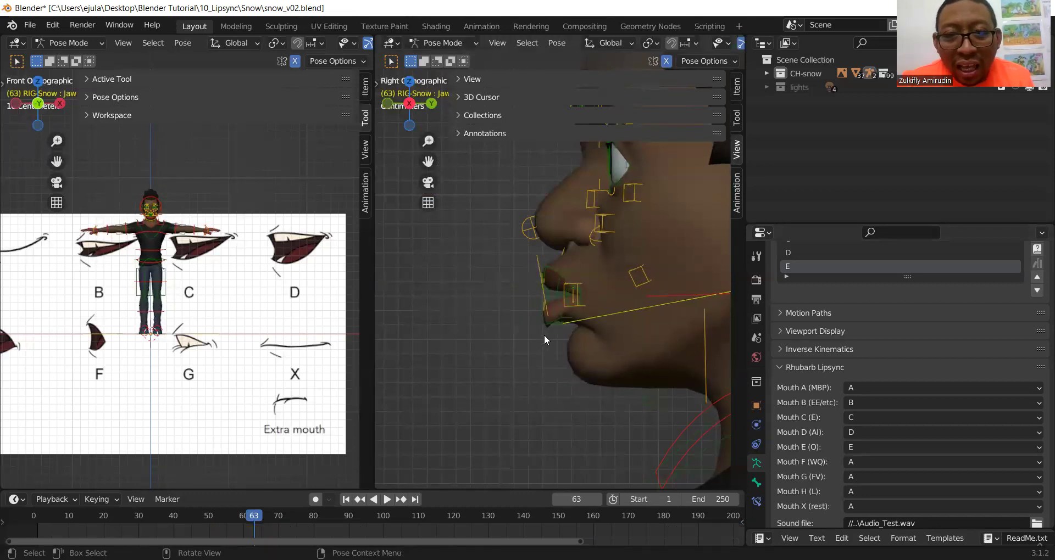
# Reposition the MST mouth control and the lower face bone in side view
pyautogui.scroll(4, 535, 308)
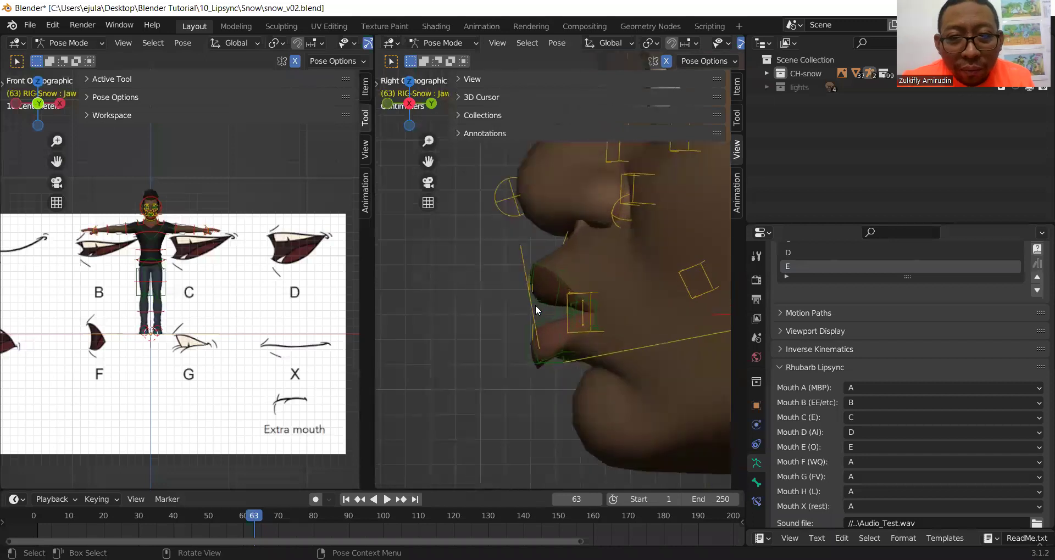
pyautogui.click(527, 348)
pyautogui.press('g')
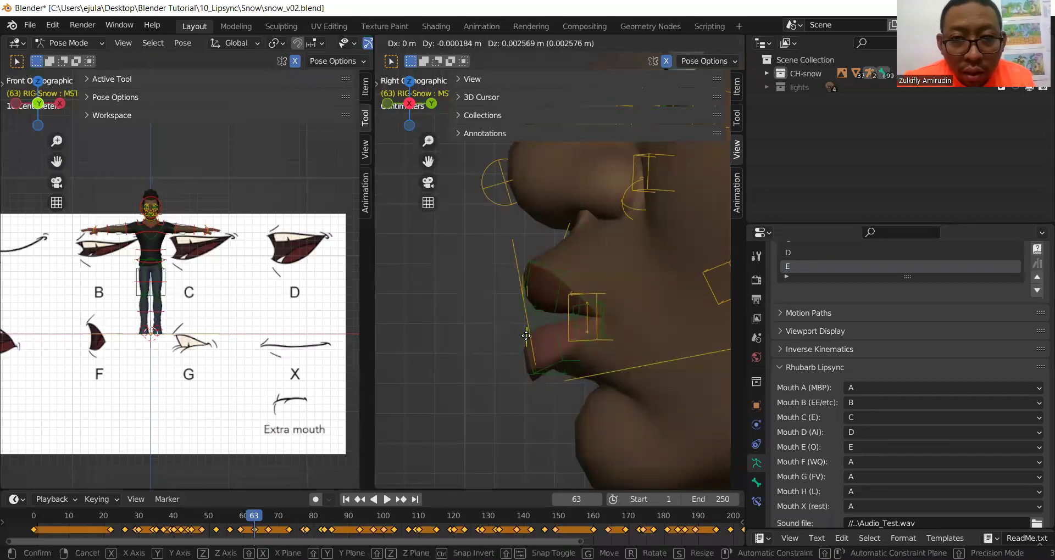
pyautogui.click(529, 329)
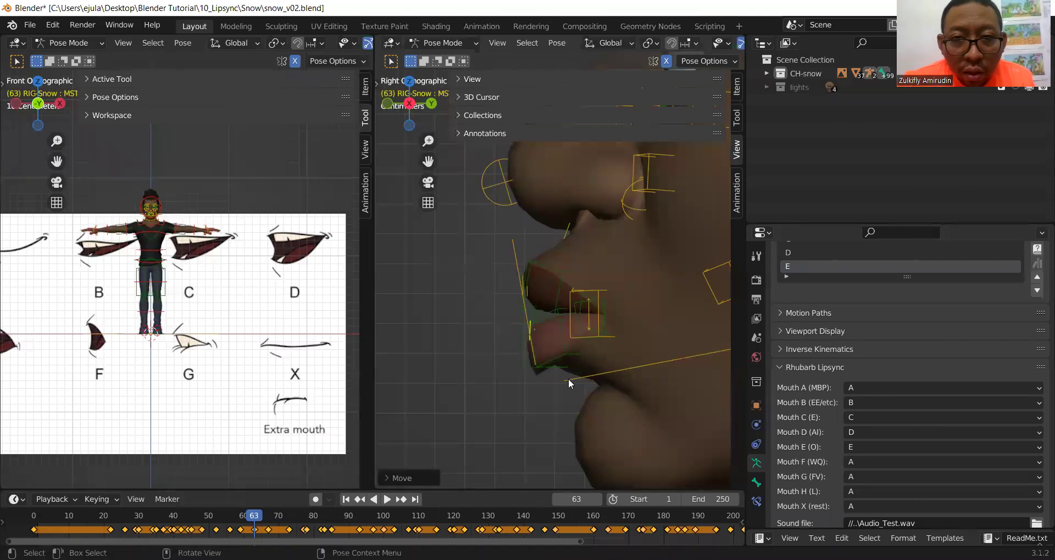
pyautogui.click(567, 376)
pyautogui.scroll(-3, 567, 377)
pyautogui.scroll(-3, 561, 380)
pyautogui.scroll(3, 562, 380)
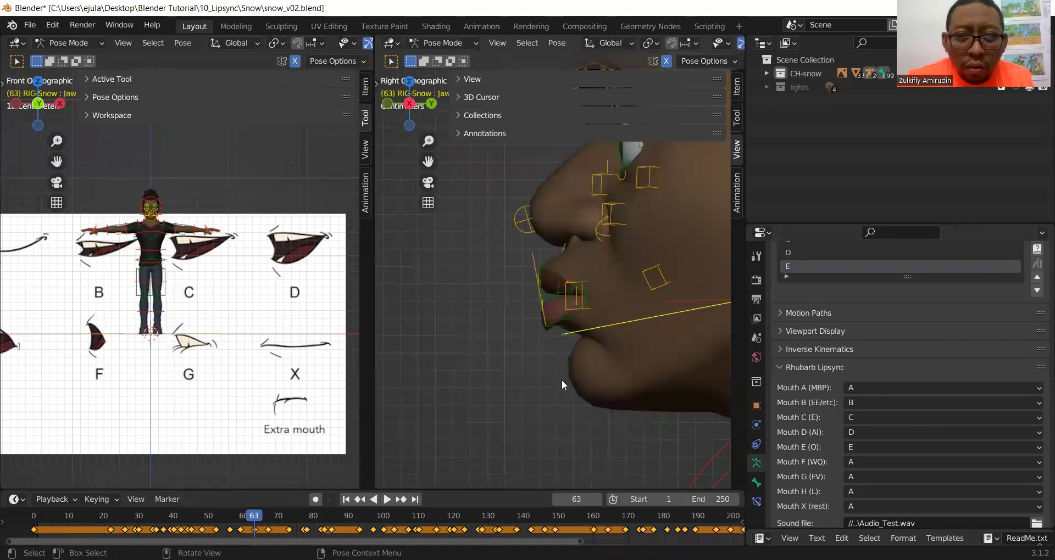
pyautogui.scroll(-1, 562, 380)
pyautogui.scroll(-1, 561, 380)
pyautogui.click(680, 356)
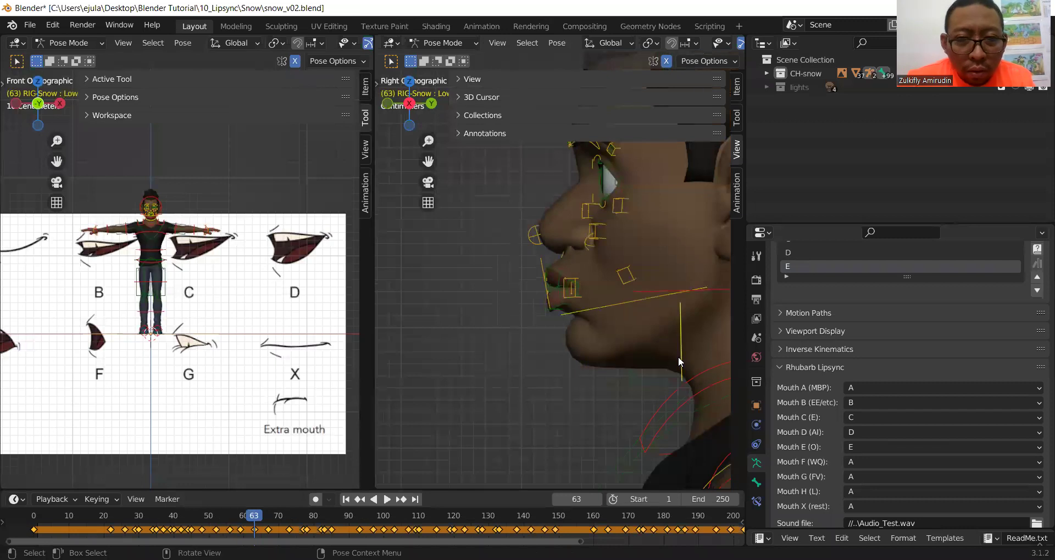
pyautogui.press('g')
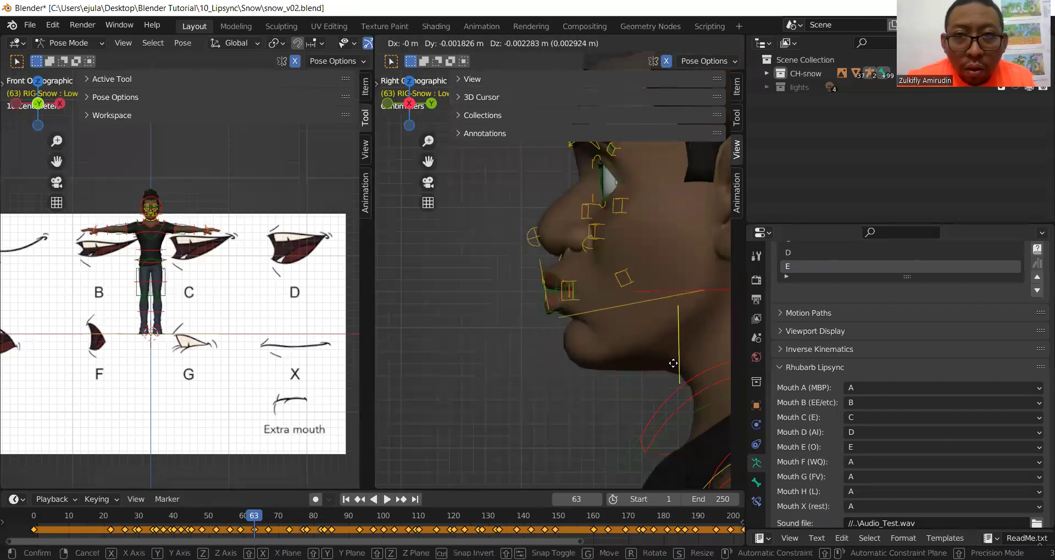
pyautogui.click(674, 361)
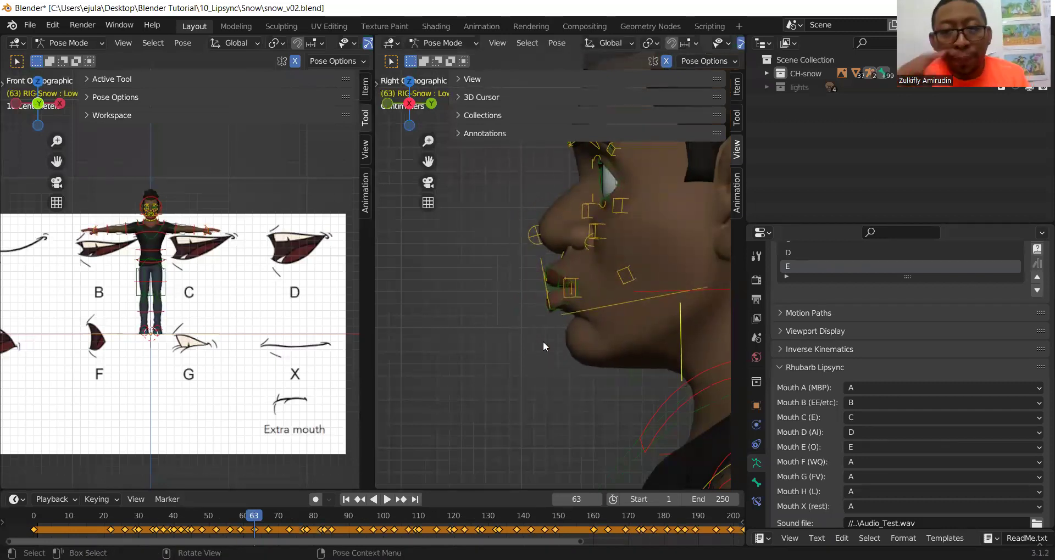
# In Front view, move the MST control along Z, then undo that move
pyautogui.press('KP_1')
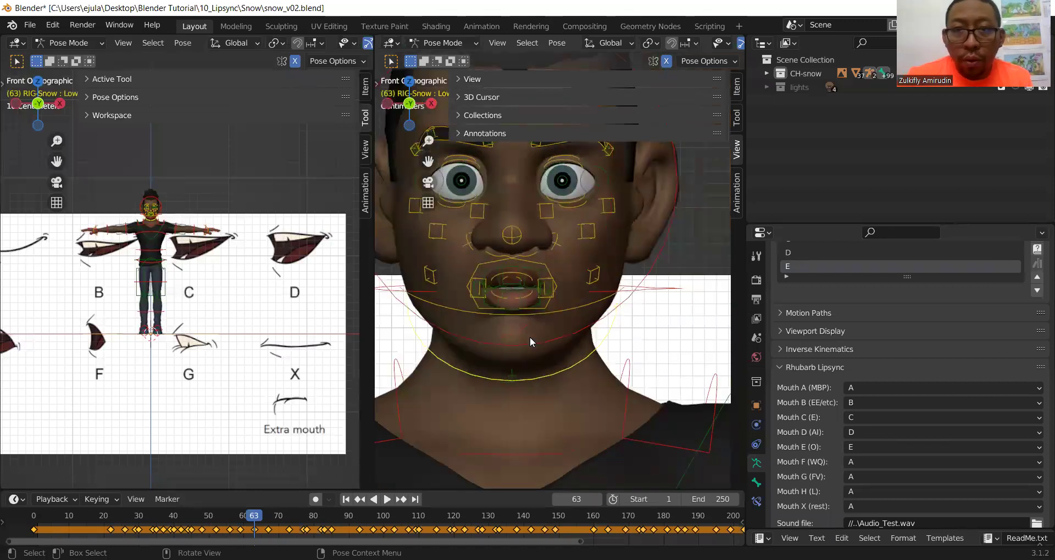
pyautogui.scroll(2, 520, 305)
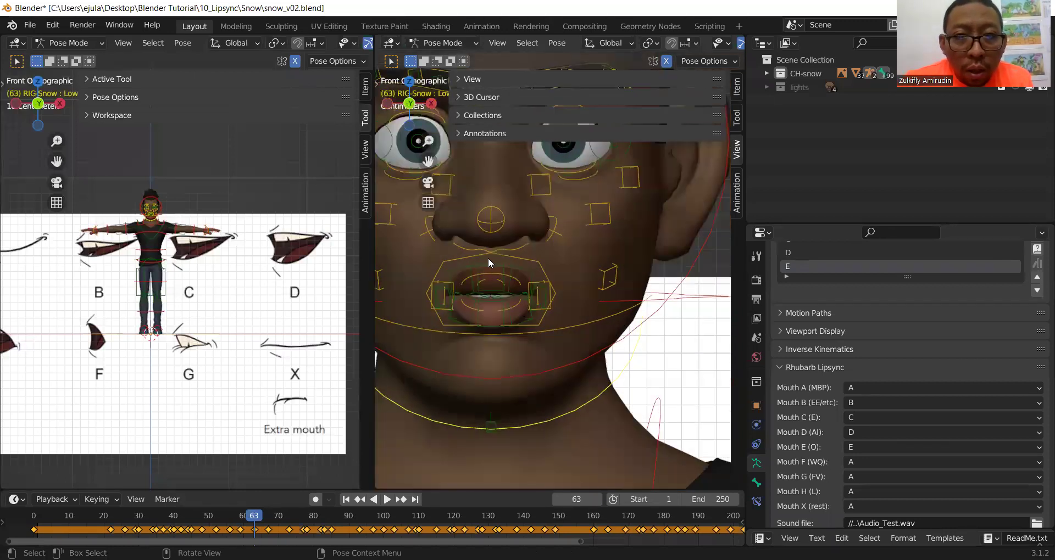
pyautogui.click(484, 258)
pyautogui.press('g')
pyautogui.press('z')
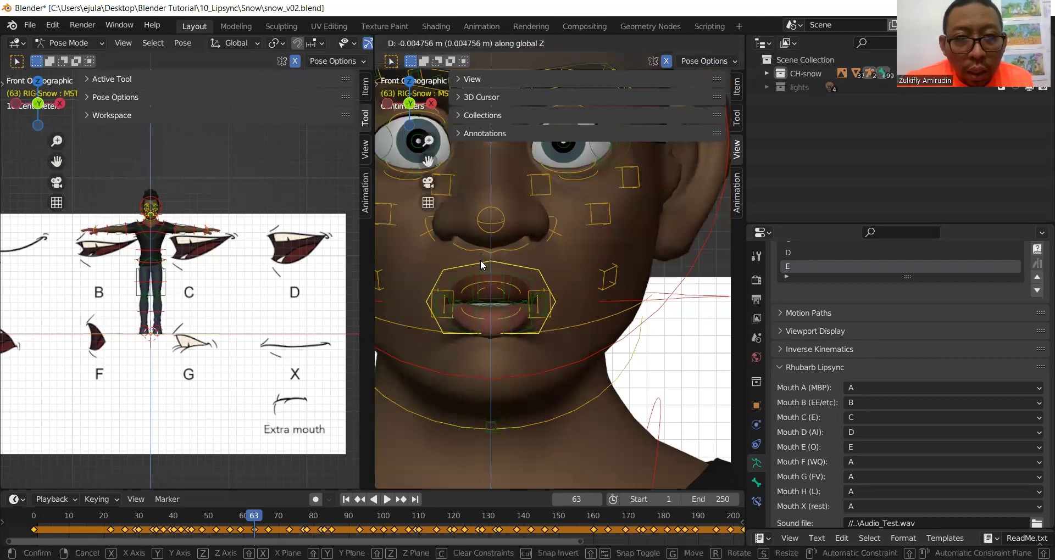
pyautogui.click(529, 367)
pyautogui.scroll(-2, 529, 367)
pyautogui.scroll(-1, 528, 366)
pyautogui.hotkey('ctrl', 'z')
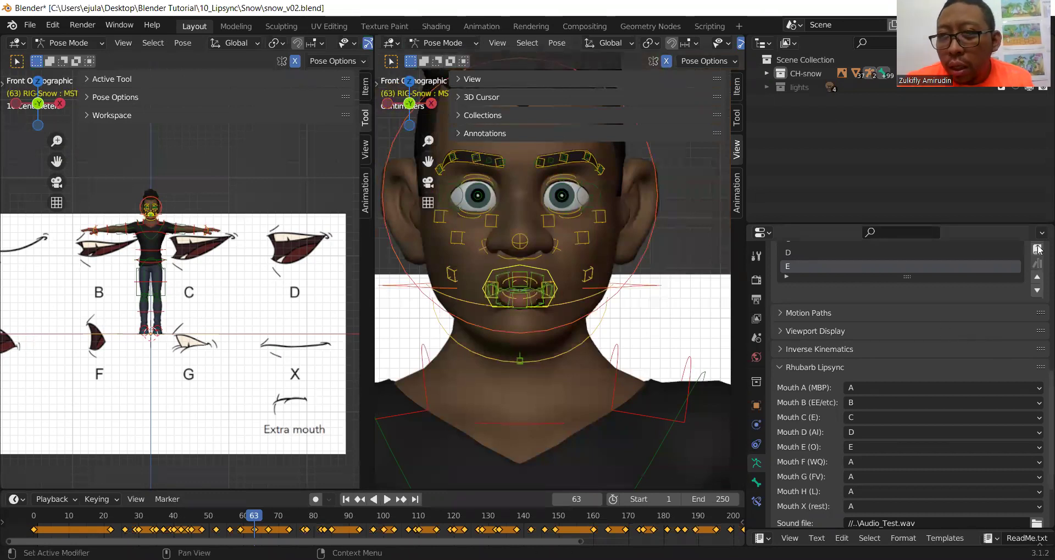
# Save the small rounded mouth as new pose F in PoseLib and reselect the character rig
pyautogui.scroll(3, 1029, 274)
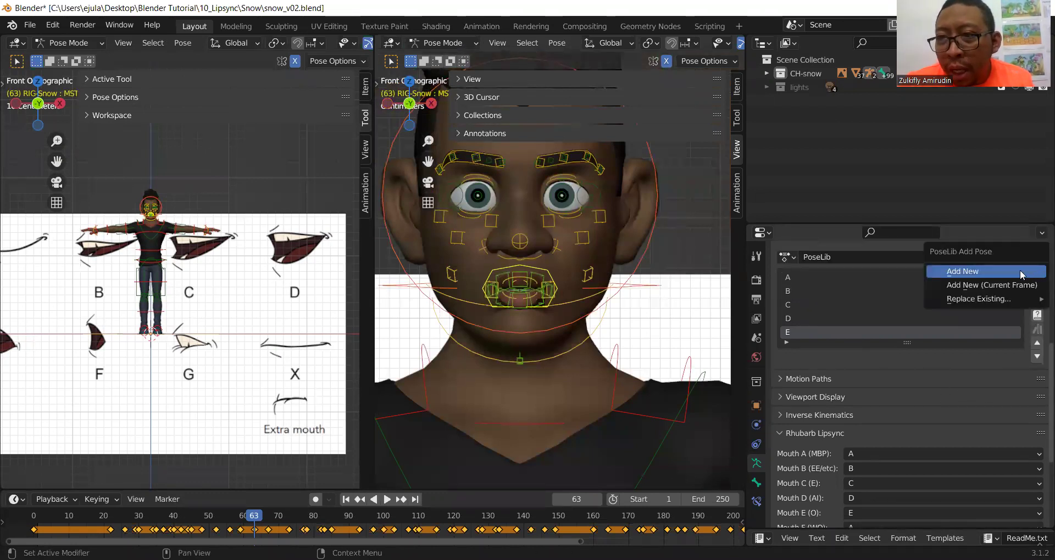
pyautogui.click(1020, 275)
pyautogui.doubleClick(787, 332)
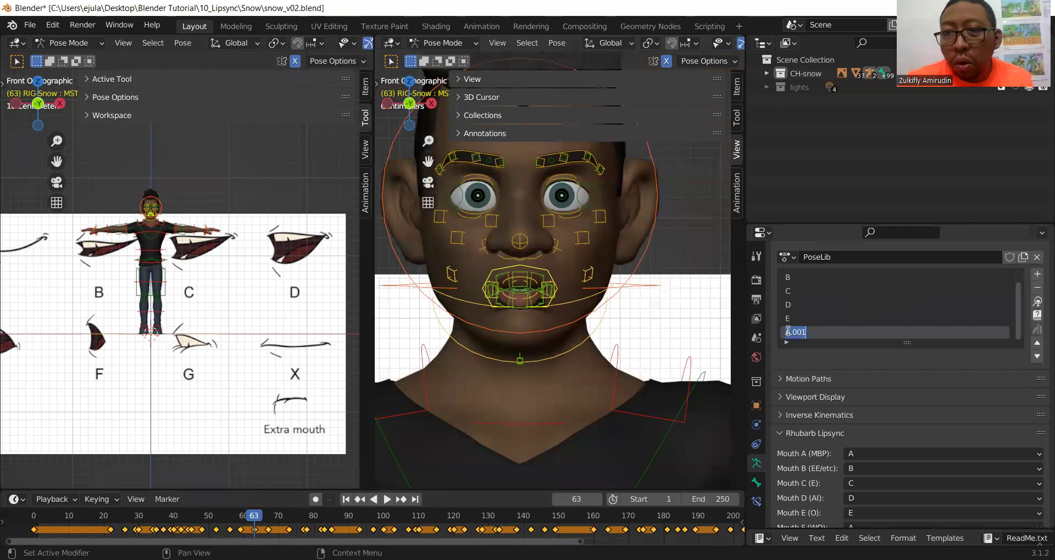
pyautogui.press('BackSpace')
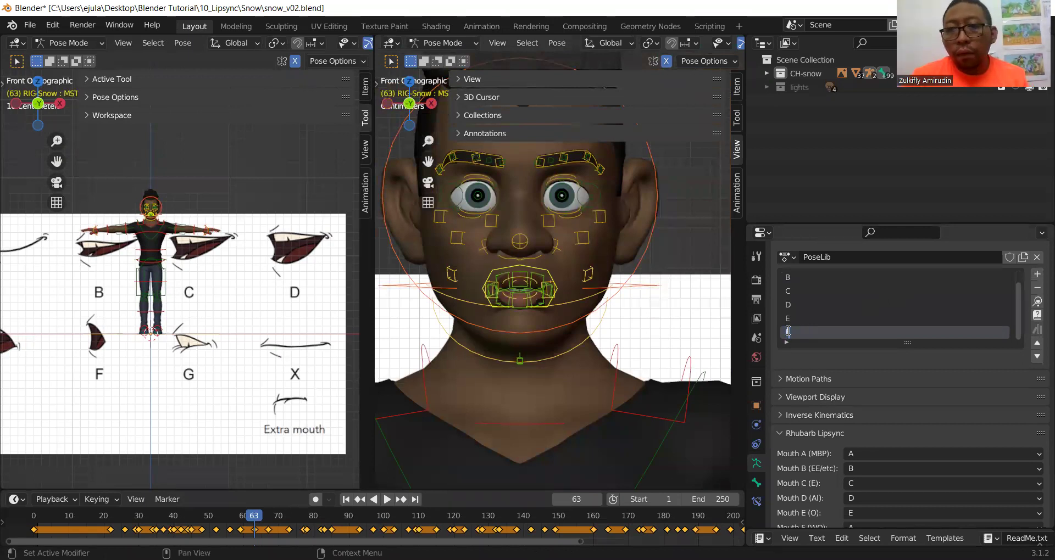
pyautogui.write('F')
pyautogui.click(549, 309)
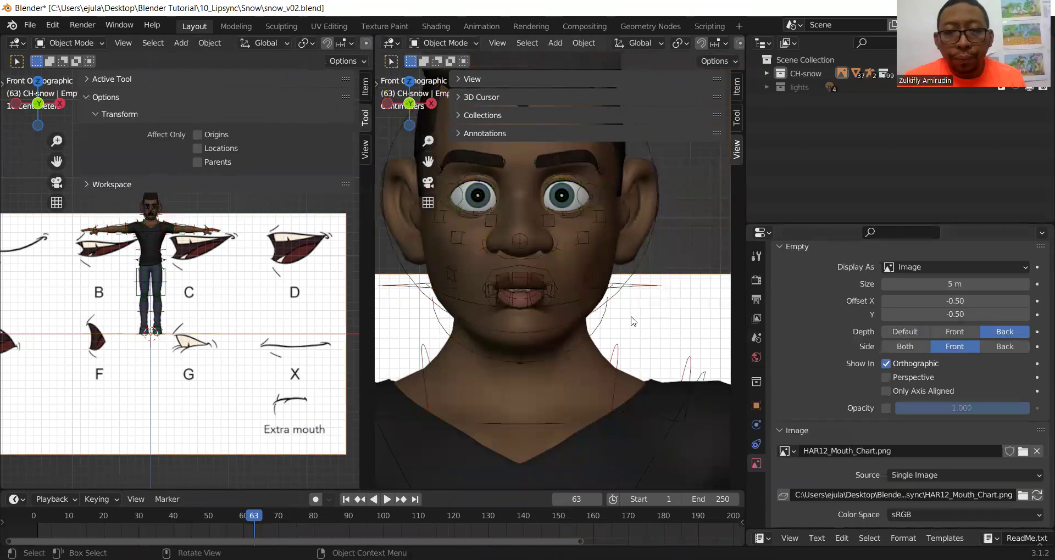
pyautogui.click(530, 295)
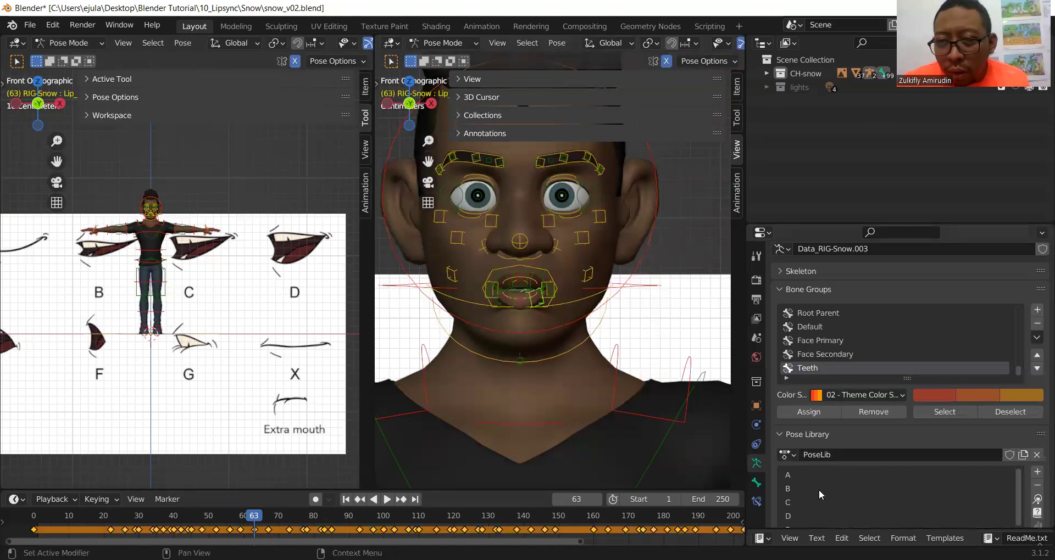
pyautogui.scroll(-2, 870, 414)
pyautogui.scroll(-1, 870, 414)
pyautogui.scroll(-1, 800, 438)
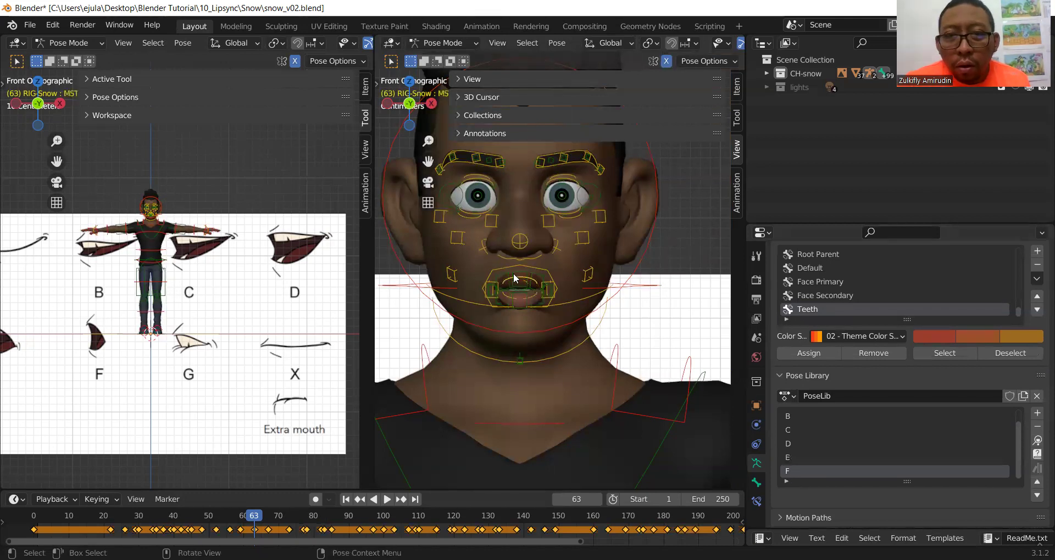
pyautogui.scroll(1, 803, 486)
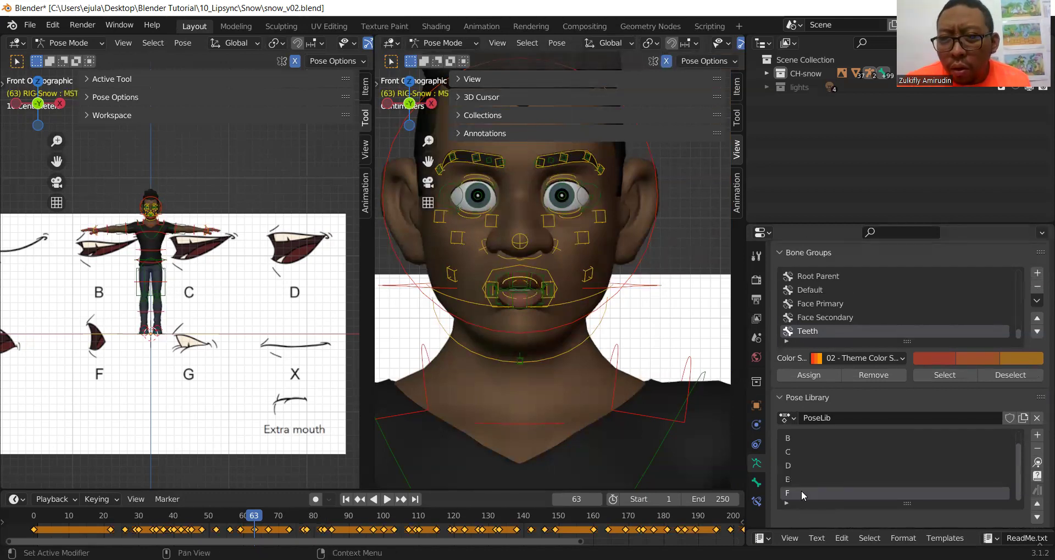
pyautogui.scroll(-5, 868, 451)
pyautogui.scroll(-3, 927, 417)
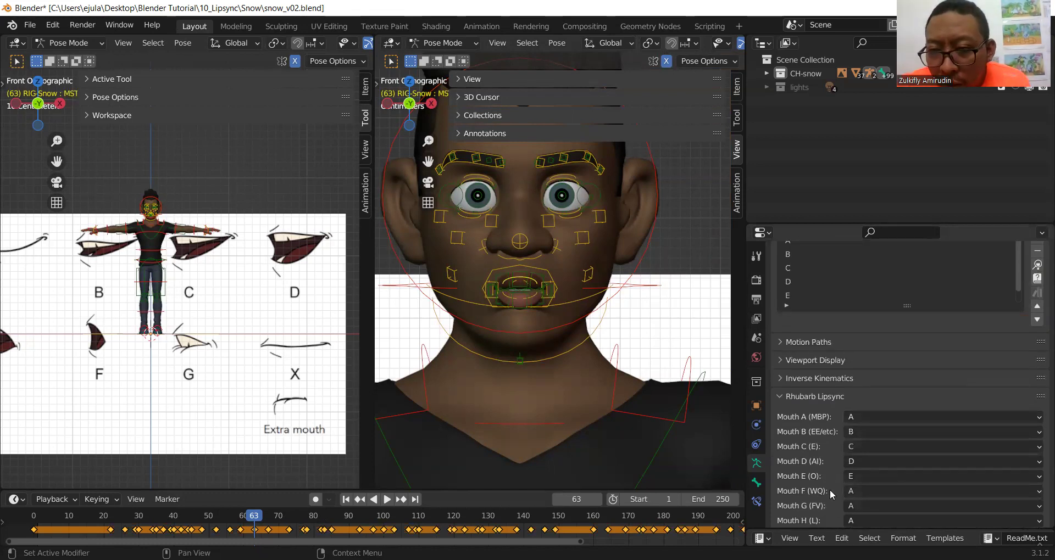
# Assign pose F to Mouth F (WQ) in the Rhubarb Lipsync panel
pyautogui.click(857, 491)
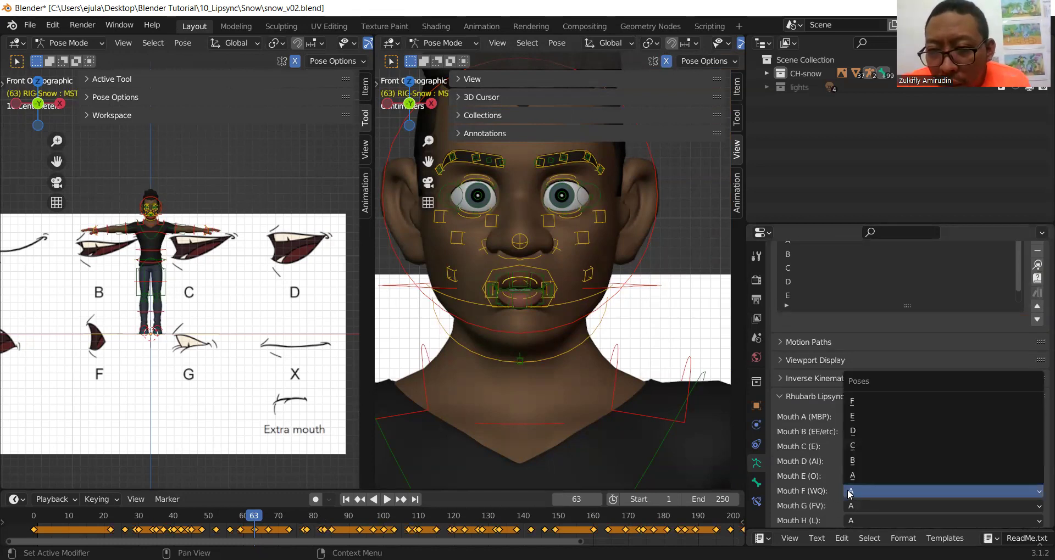
pyautogui.click(862, 401)
pyautogui.scroll(5, 859, 394)
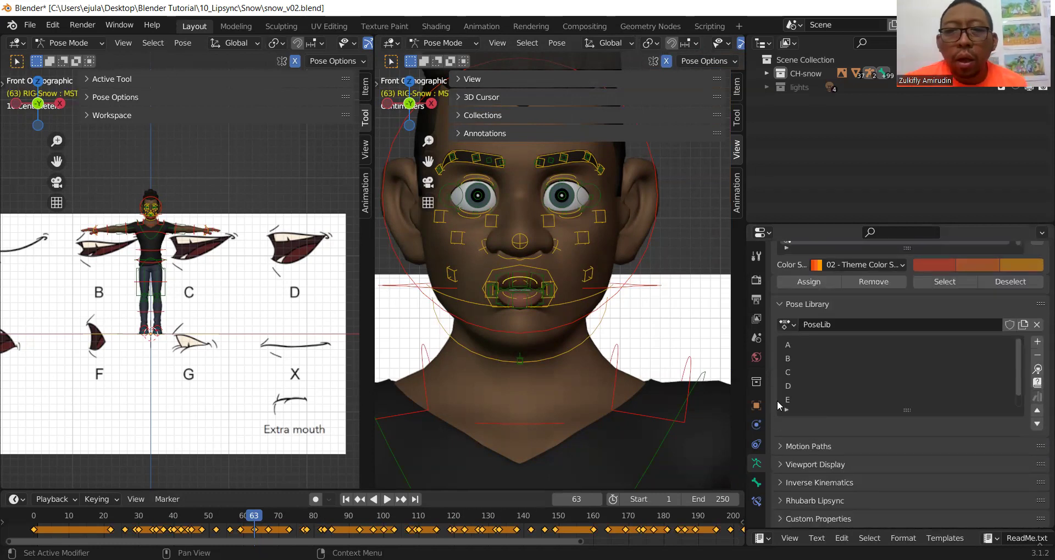
pyautogui.scroll(1, 855, 424)
pyautogui.scroll(-1, 856, 428)
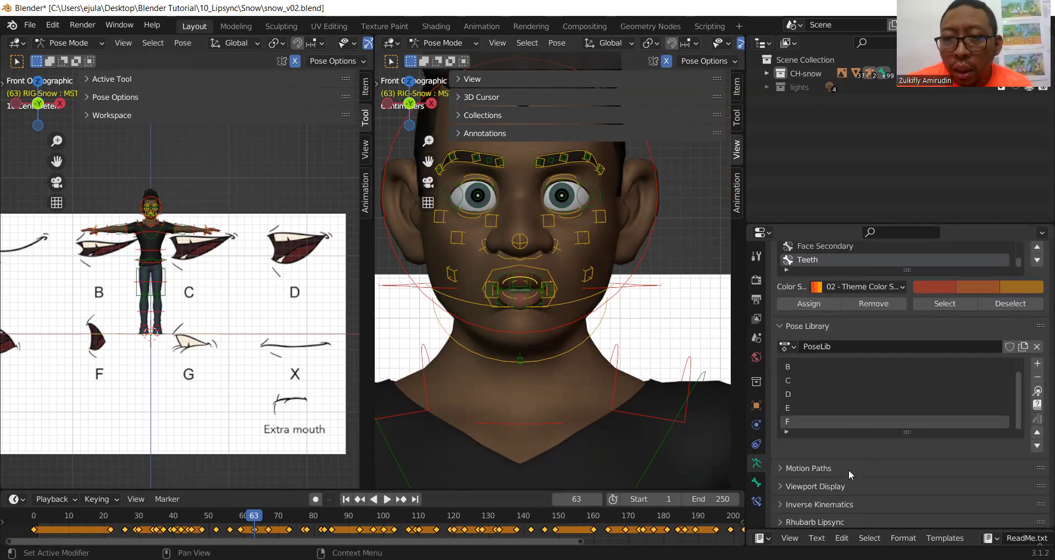
pyautogui.scroll(-1, 848, 470)
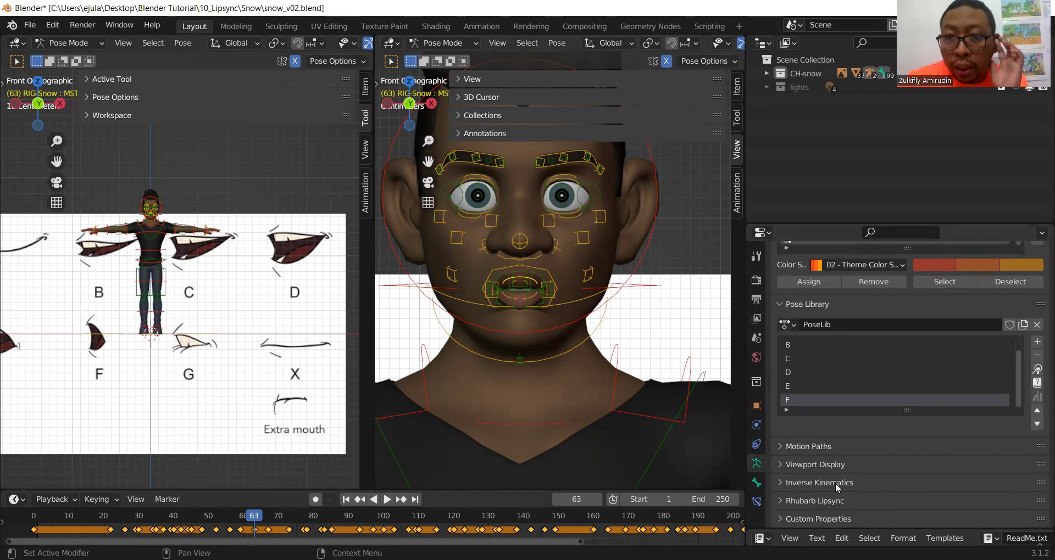
# Expand the Rhubarb Lipsync settings and generate lipsync keyframes from Audio_Test.wav
pyautogui.click(880, 501)
pyautogui.scroll(-1, 907, 493)
pyautogui.scroll(-8, 907, 492)
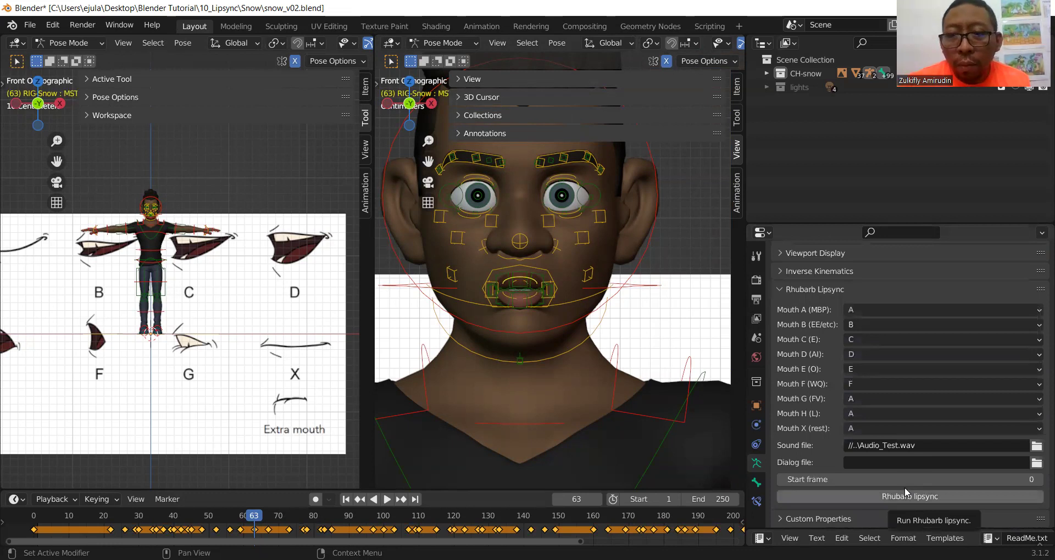
pyautogui.click(906, 495)
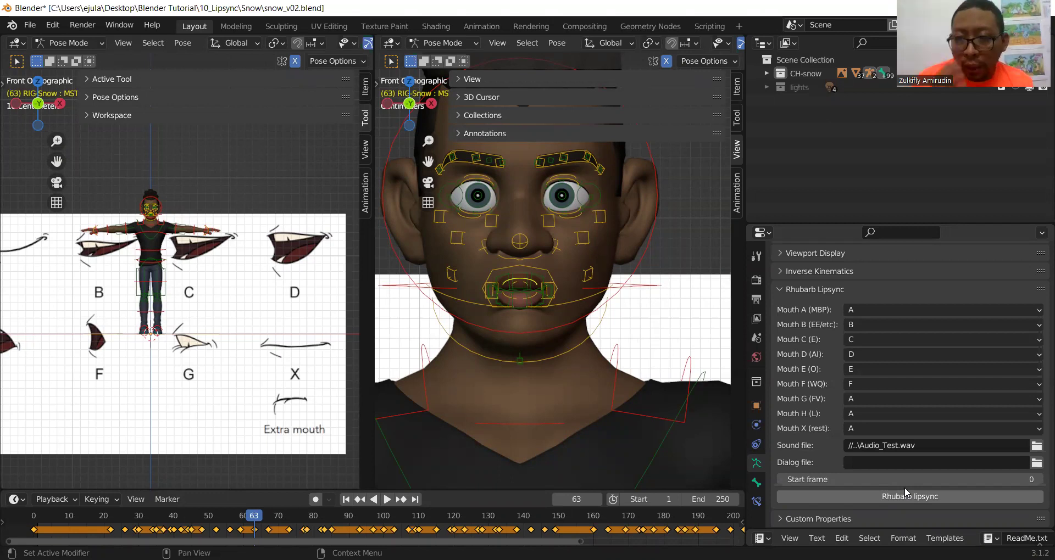
# Play the lipsync animation from near the start twice, stopping at frame 201
pyautogui.click(94, 528)
pyautogui.press('space')
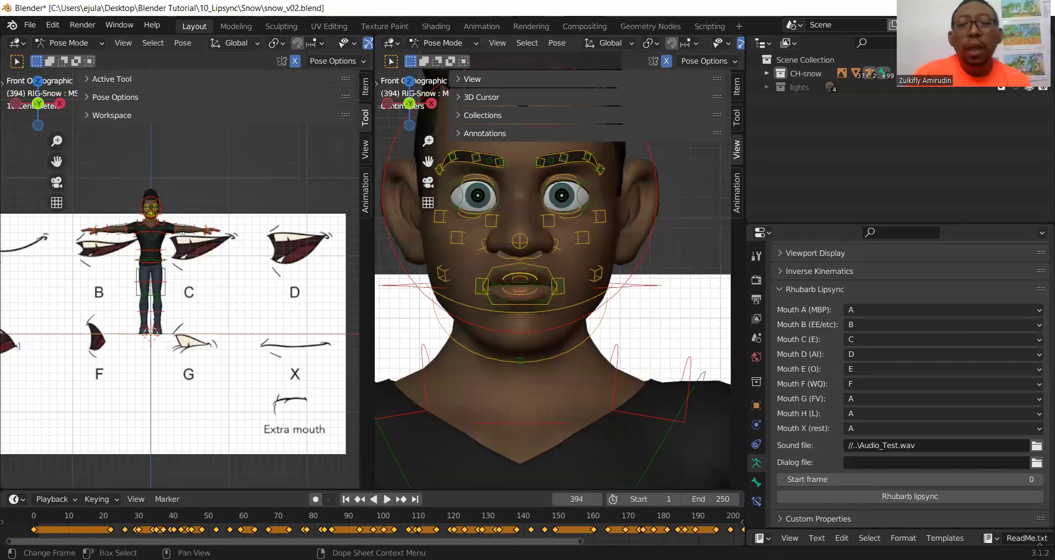
pyautogui.press('space')
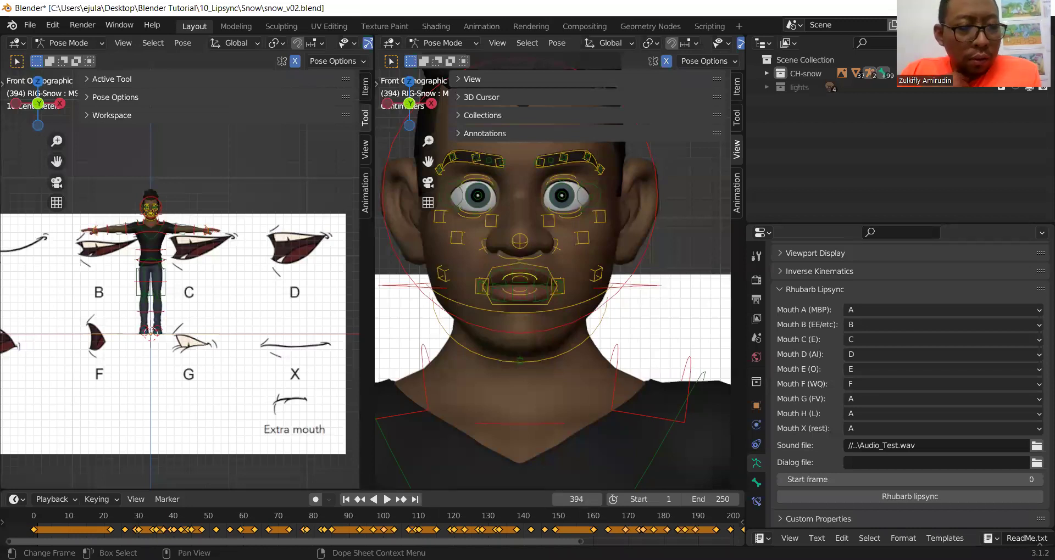
pyautogui.click(73, 518)
pyautogui.press('space')
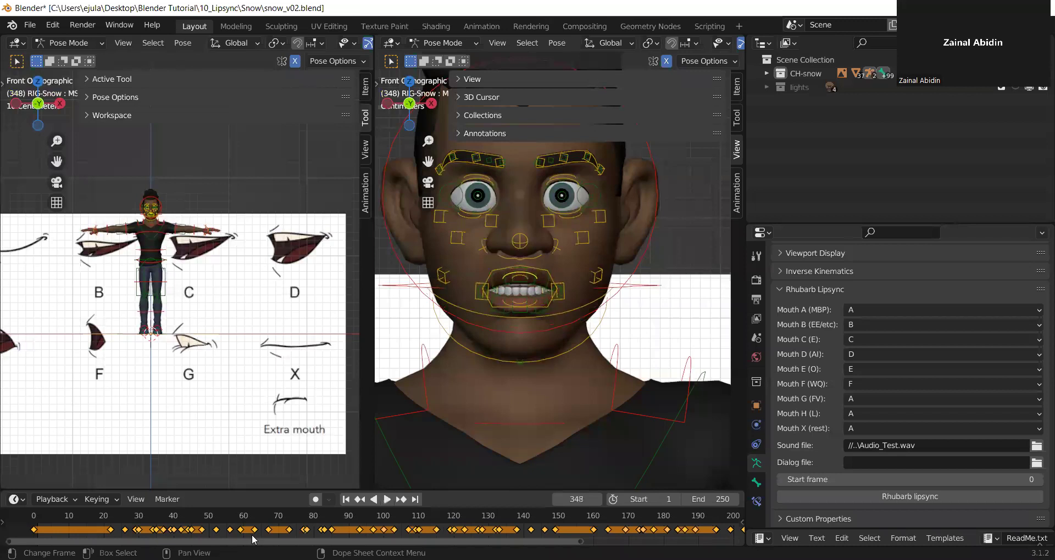
pyautogui.press('space')
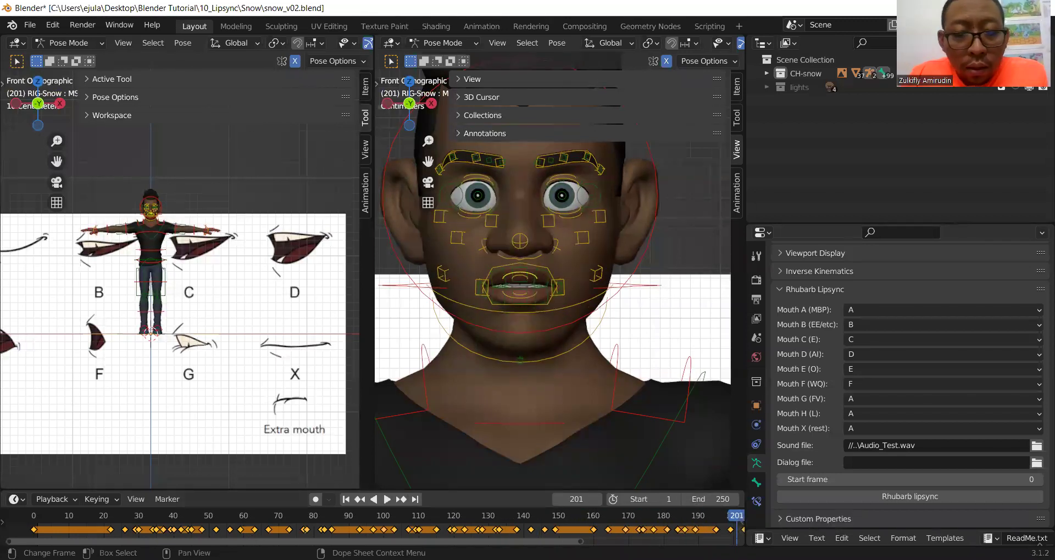
# Replay the animation from frame 98, stopping at frame 154
pyautogui.hscroll(5, 373, 522)
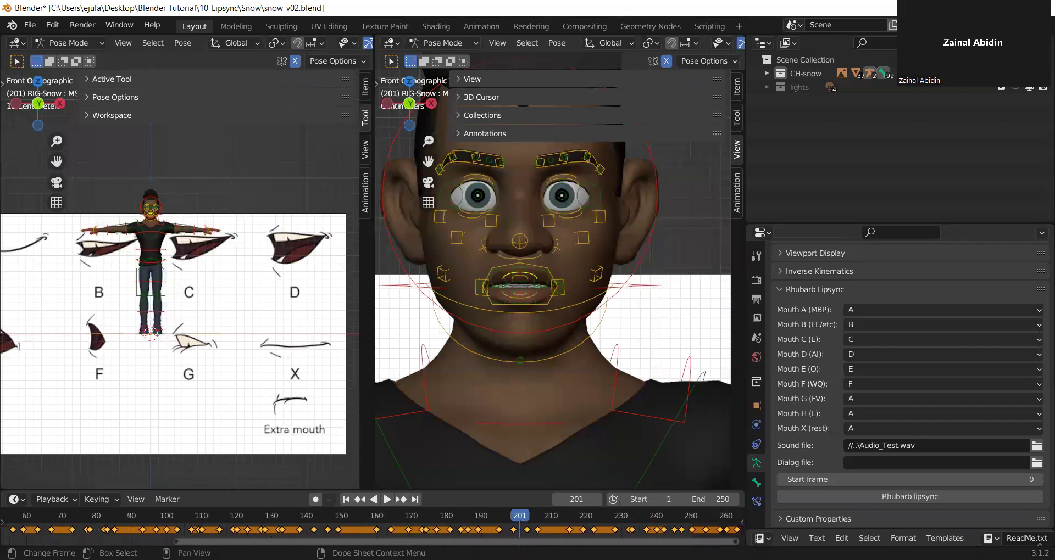
pyautogui.keyDown('ctrl'); pyautogui.hscroll(2, 373, 522); pyautogui.keyUp('ctrl')
pyautogui.keyDown('ctrl'); pyautogui.hscroll(2, 374, 522); pyautogui.keyUp('ctrl')
pyautogui.keyDown('ctrl'); pyautogui.hscroll(2, 374, 522); pyautogui.keyUp('ctrl')
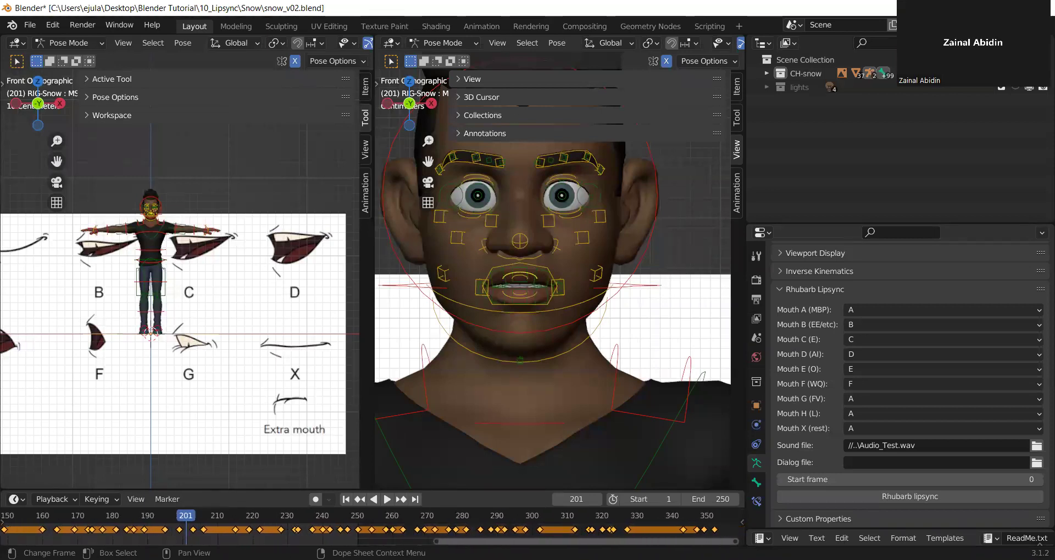
pyautogui.keyDown('ctrl'); pyautogui.hscroll(-2, 374, 522); pyautogui.keyUp('ctrl')
pyautogui.keyDown('ctrl'); pyautogui.hscroll(-3, 374, 522); pyautogui.keyUp('ctrl')
pyautogui.keyDown('ctrl'); pyautogui.hscroll(-2, 374, 522); pyautogui.keyUp('ctrl')
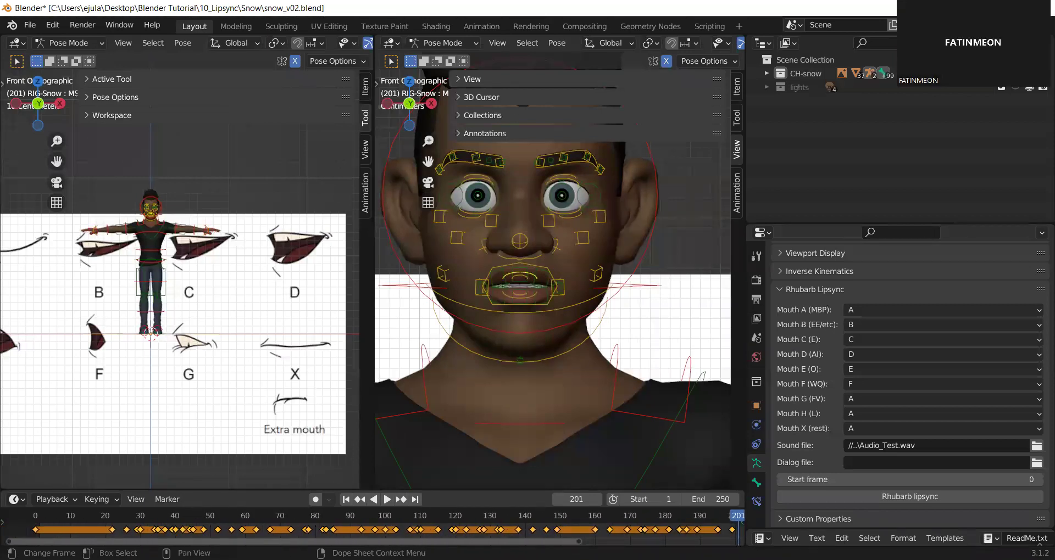
pyautogui.keyDown('ctrl'); pyautogui.hscroll(-1, 374, 522); pyautogui.keyUp('ctrl')
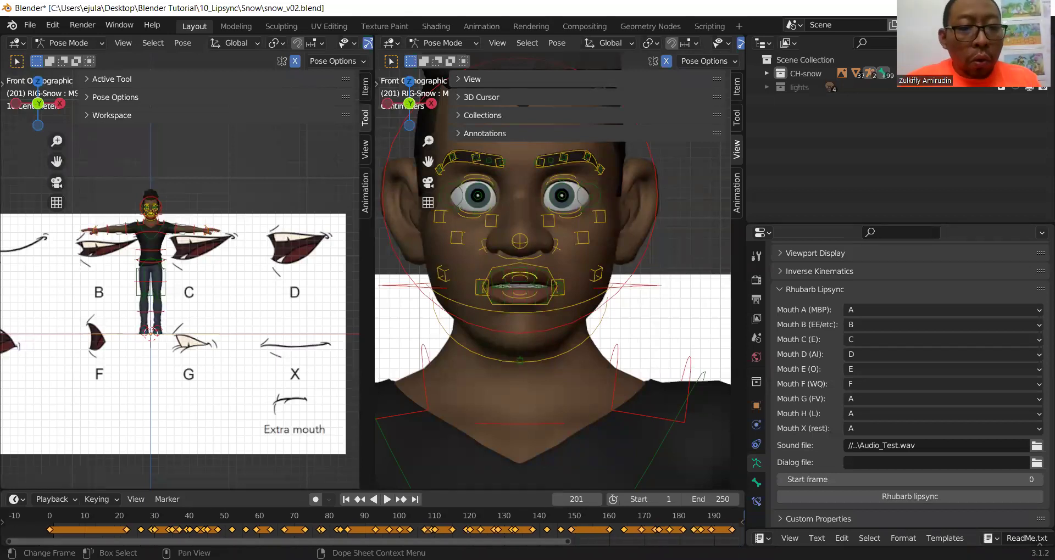
pyautogui.click(392, 516)
pyautogui.press('space')
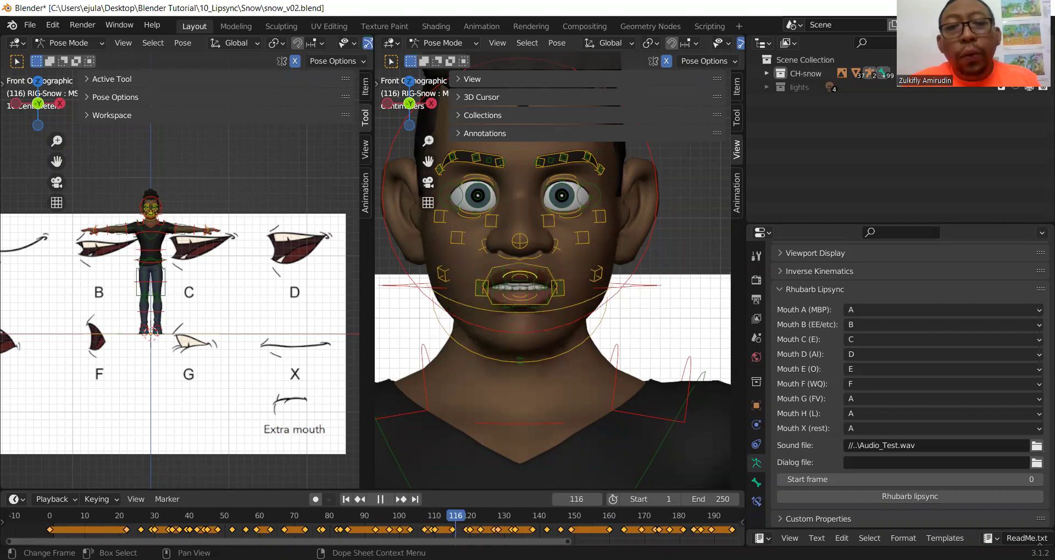
pyautogui.press('space')
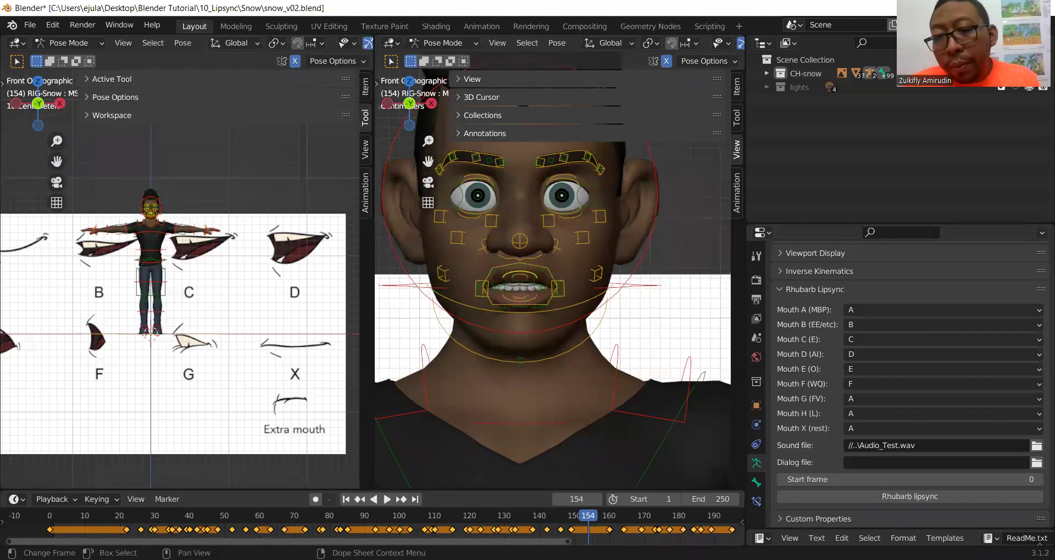